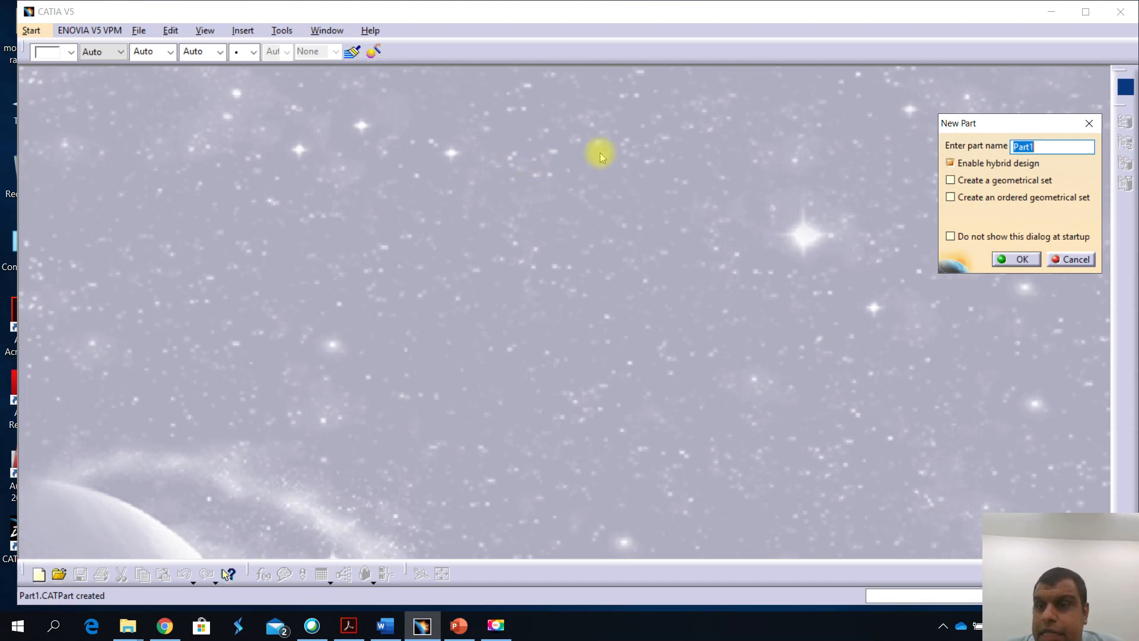
# Create Part1 with hybrid design enabled and float the Sketcher, Operations, Wireframe and Surfaces toolbars over the workspace
pyautogui.click(1015, 260)
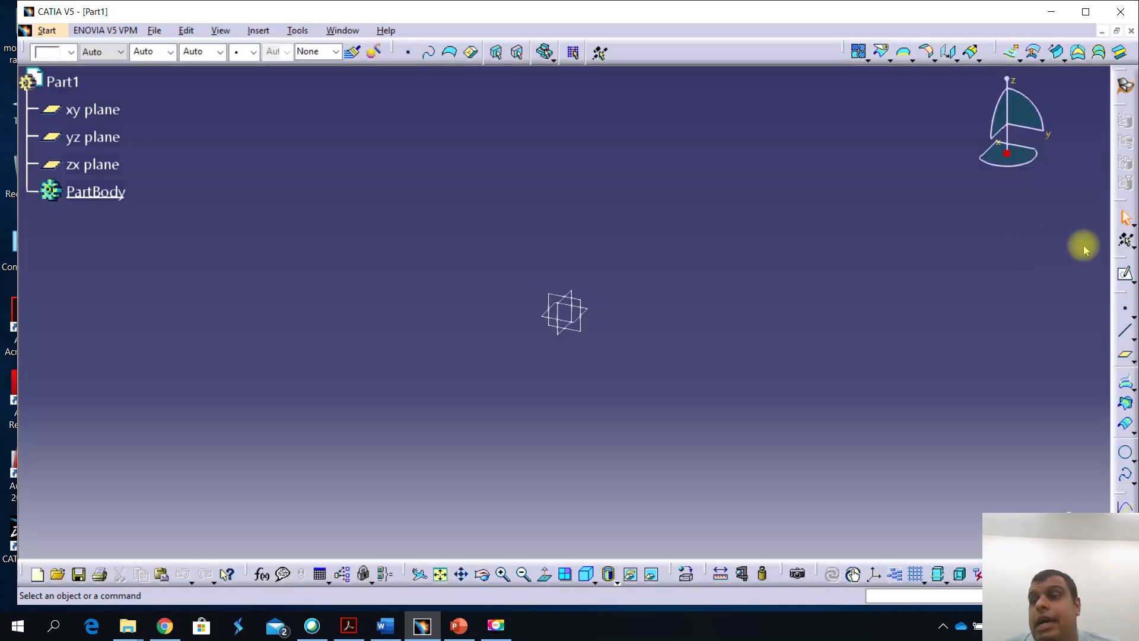
pyautogui.moveTo(1123, 260)
pyautogui.mouseDown()
pyautogui.moveTo(723, 177)
pyautogui.moveTo(666, 142)
pyautogui.mouseUp()
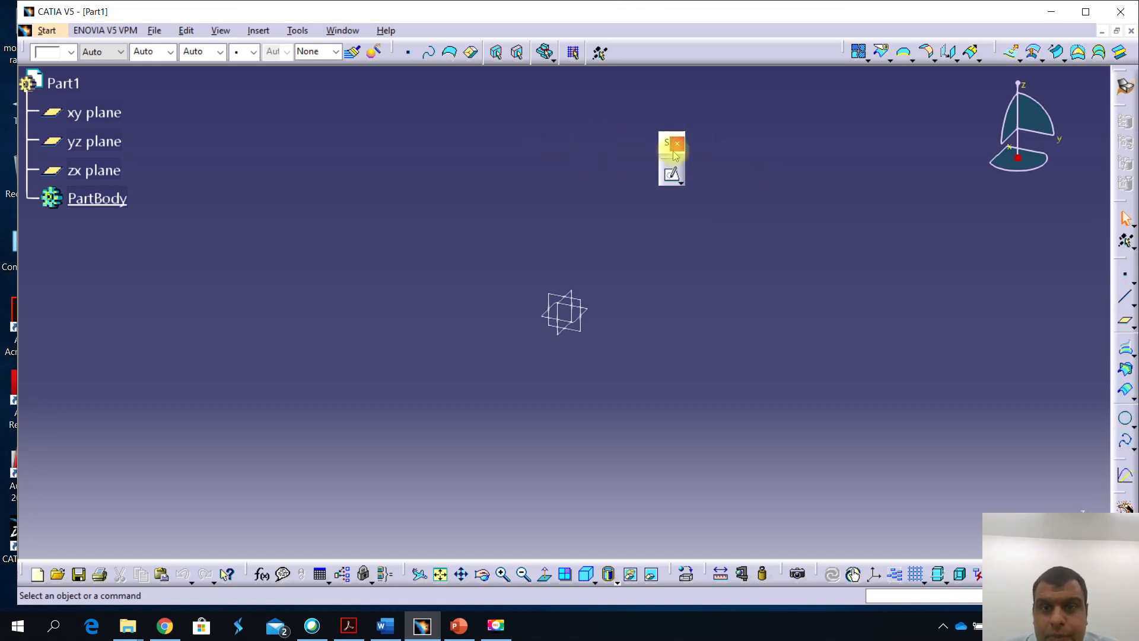
pyautogui.moveTo(844, 47); pyautogui.dragTo(848, 247)
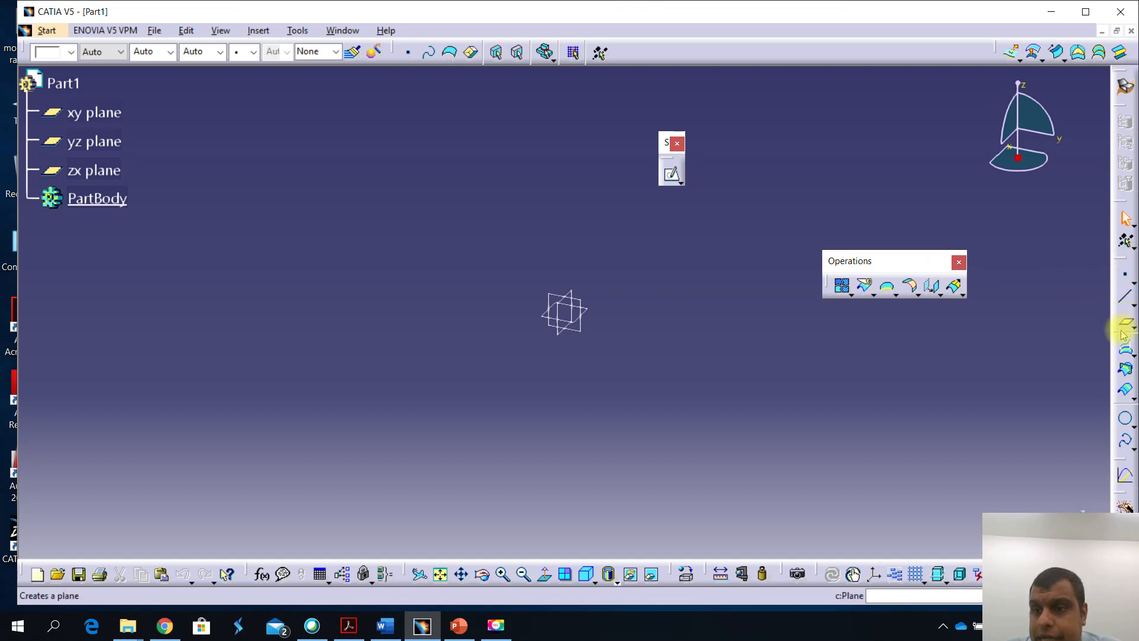
pyautogui.moveTo(1121, 333); pyautogui.dragTo(766, 342)
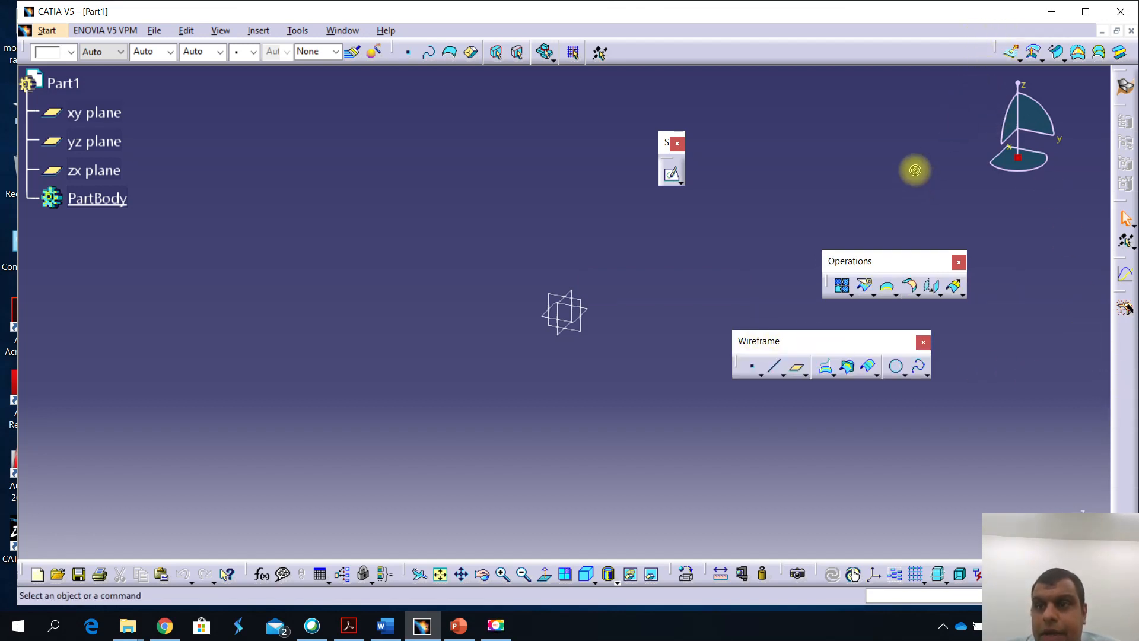
pyautogui.moveTo(998, 47); pyautogui.dragTo(767, 498)
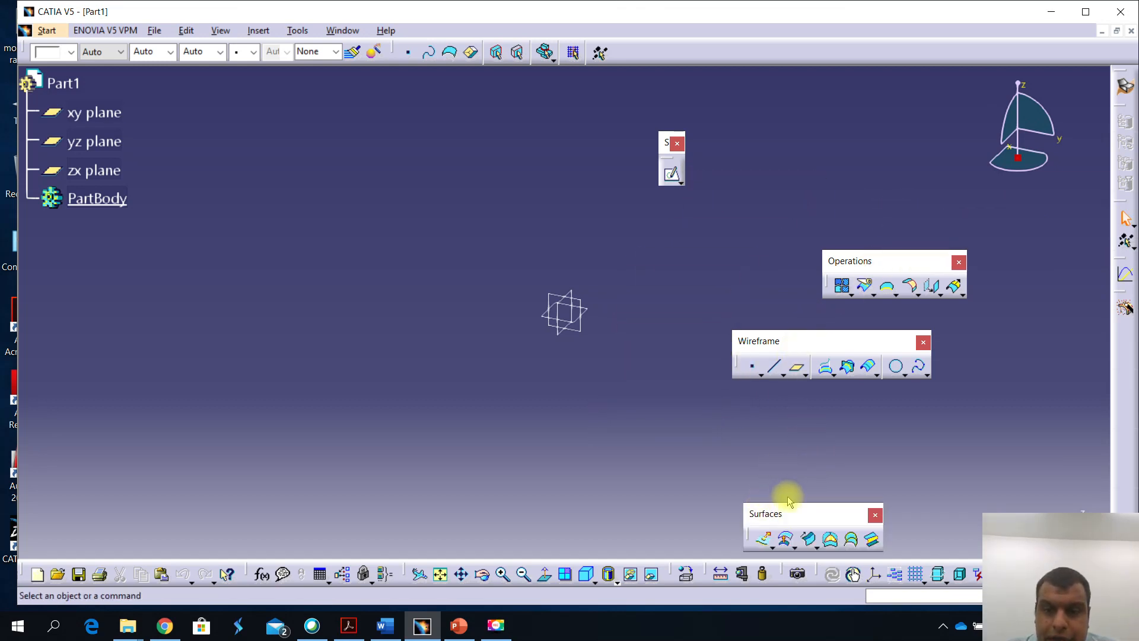
# Switch to PowerPoint to check the slide on the most important toolbars, and return to CATIA V5
pyautogui.click(459, 625)
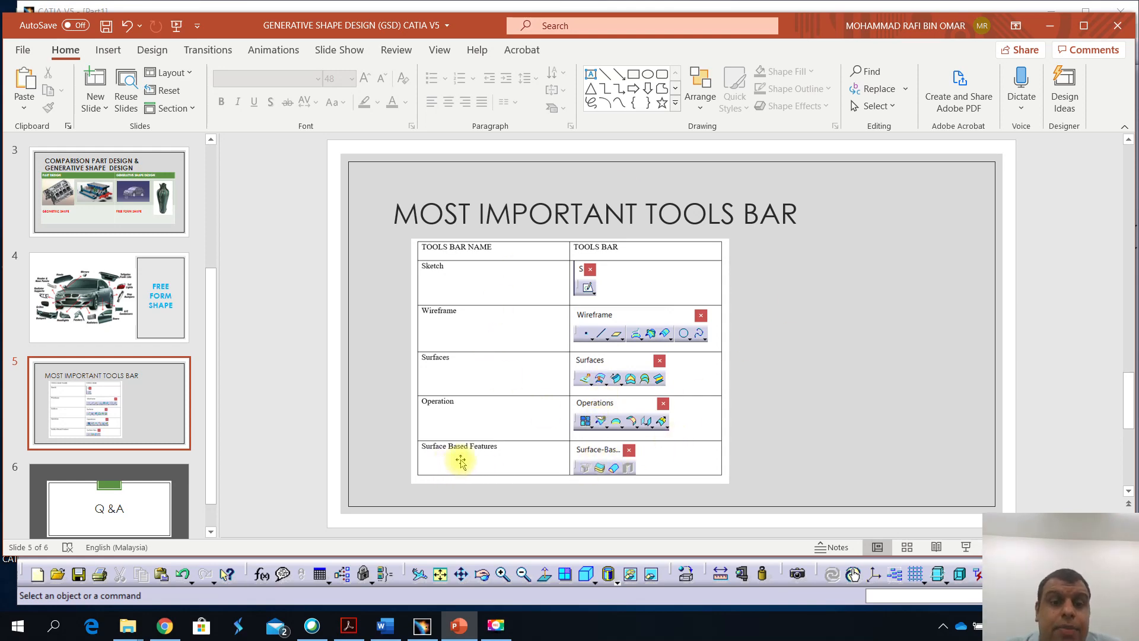
pyautogui.click(1049, 25)
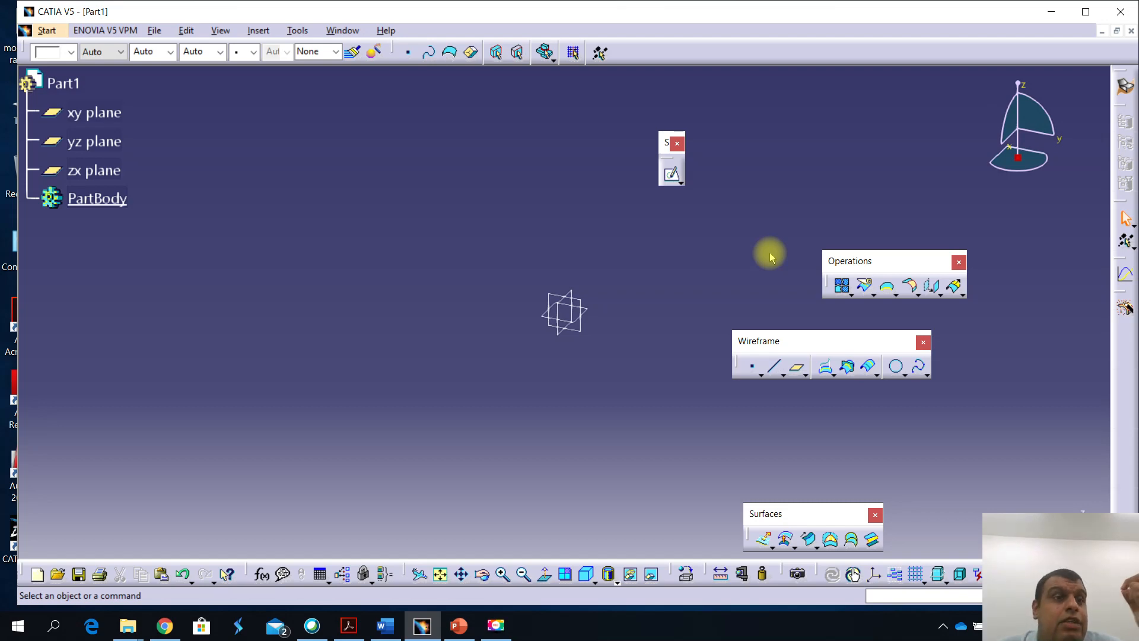
# Switch to the Part Design workbench, float the Surface-Based Features toolbar over the workspace and expand its commands
pyautogui.click(51, 27)
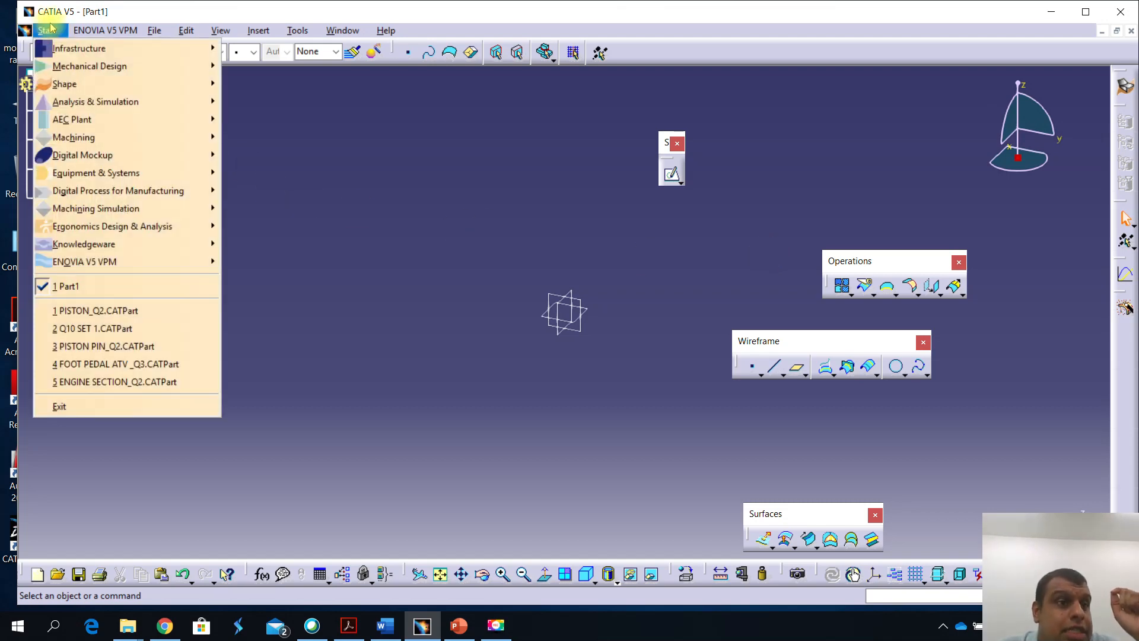
pyautogui.moveTo(77, 66)
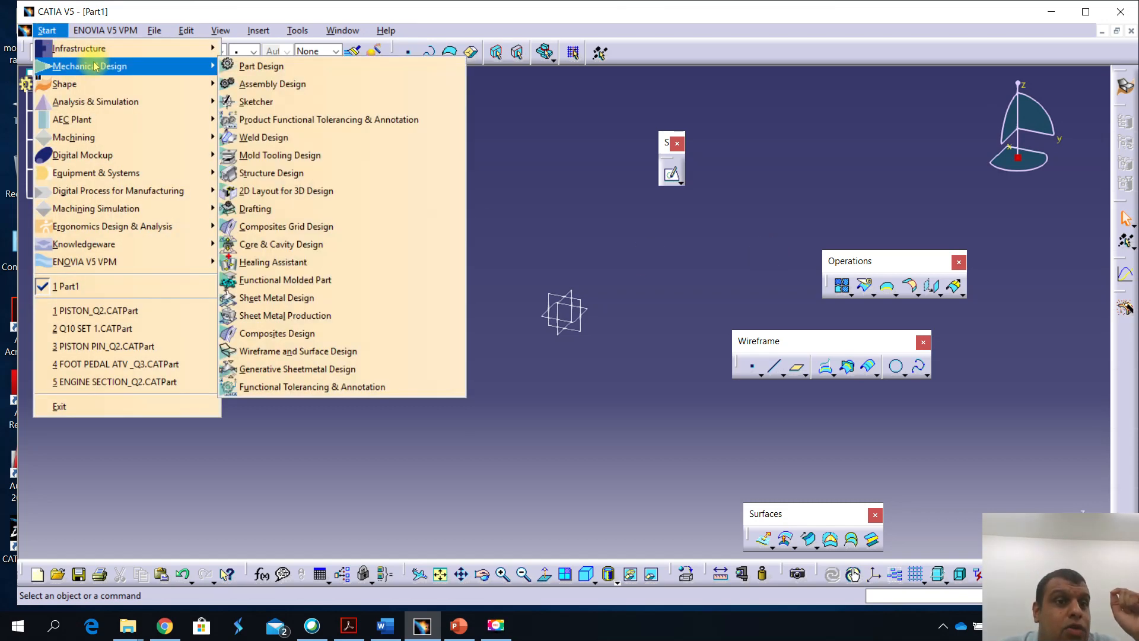
pyautogui.click(257, 71)
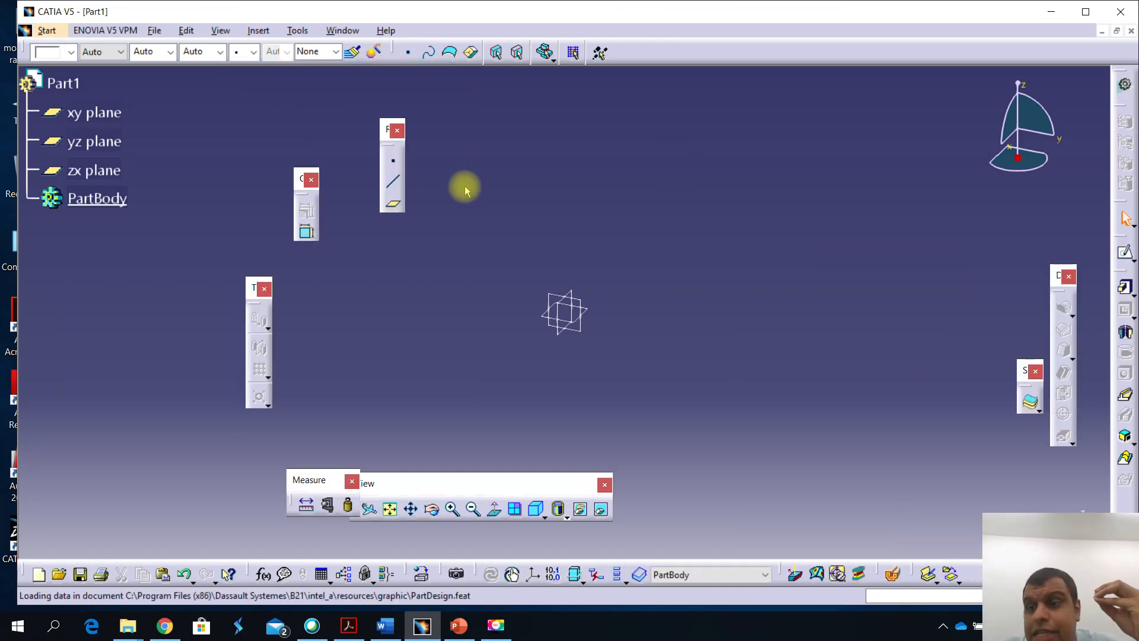
pyautogui.moveTo(1020, 373); pyautogui.dragTo(851, 304)
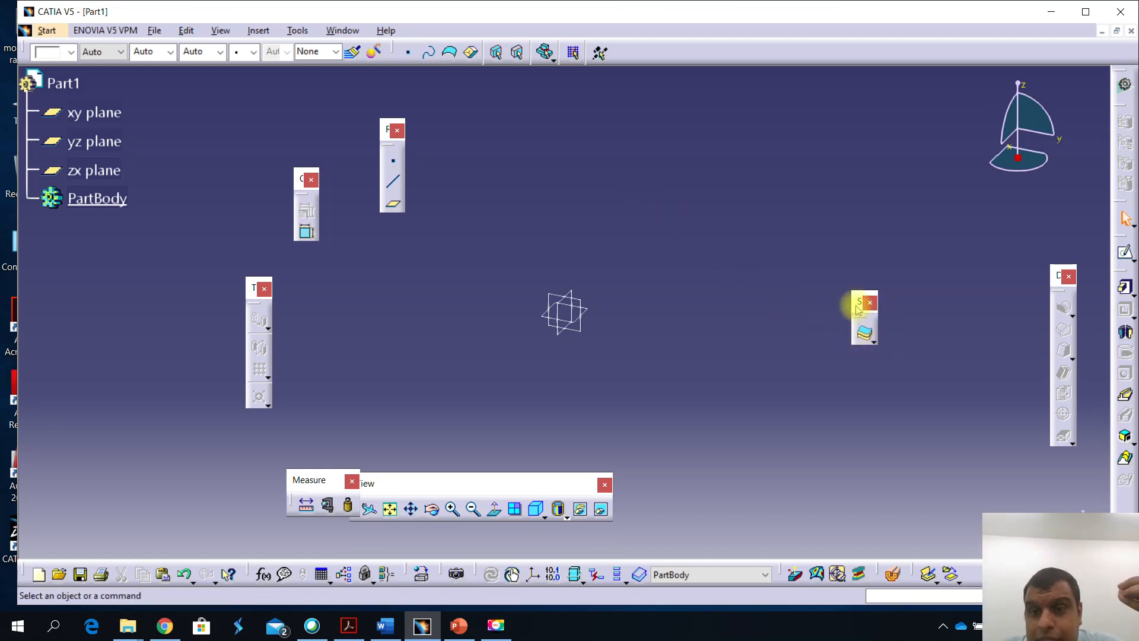
pyautogui.click(874, 341)
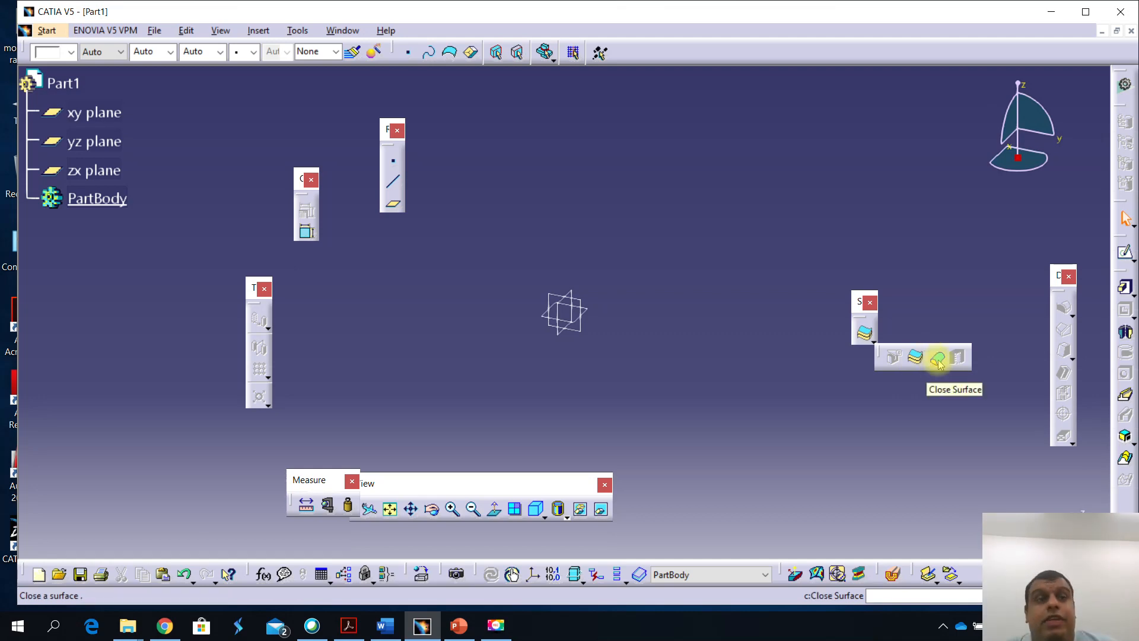
# Return the part to the Generative Shape Design workbench
pyautogui.click(53, 31)
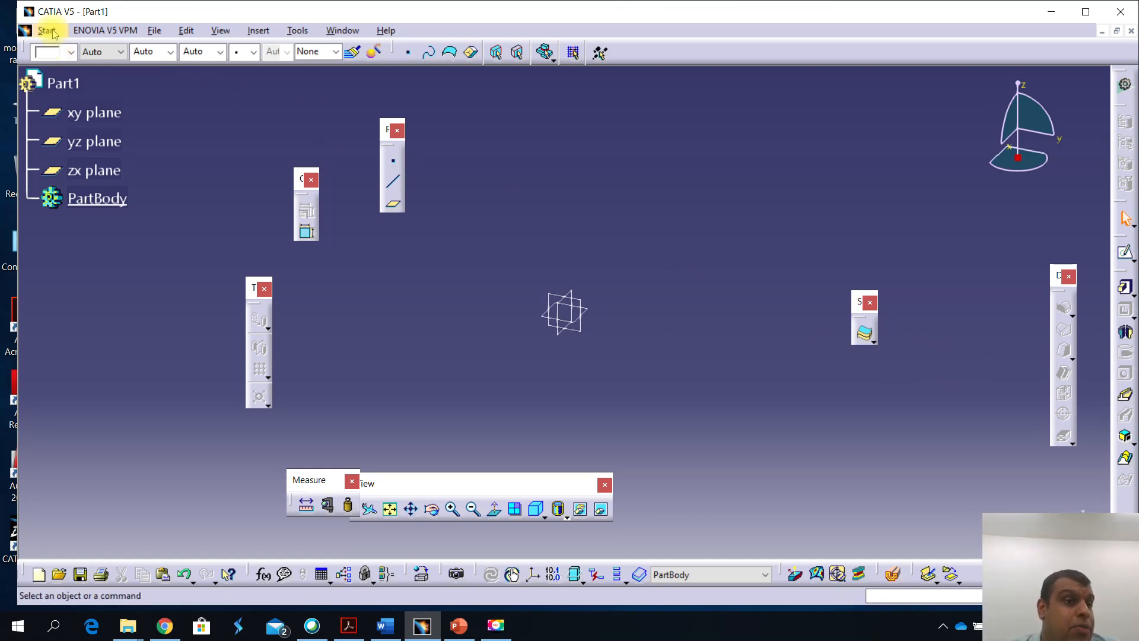
pyautogui.moveTo(84, 70)
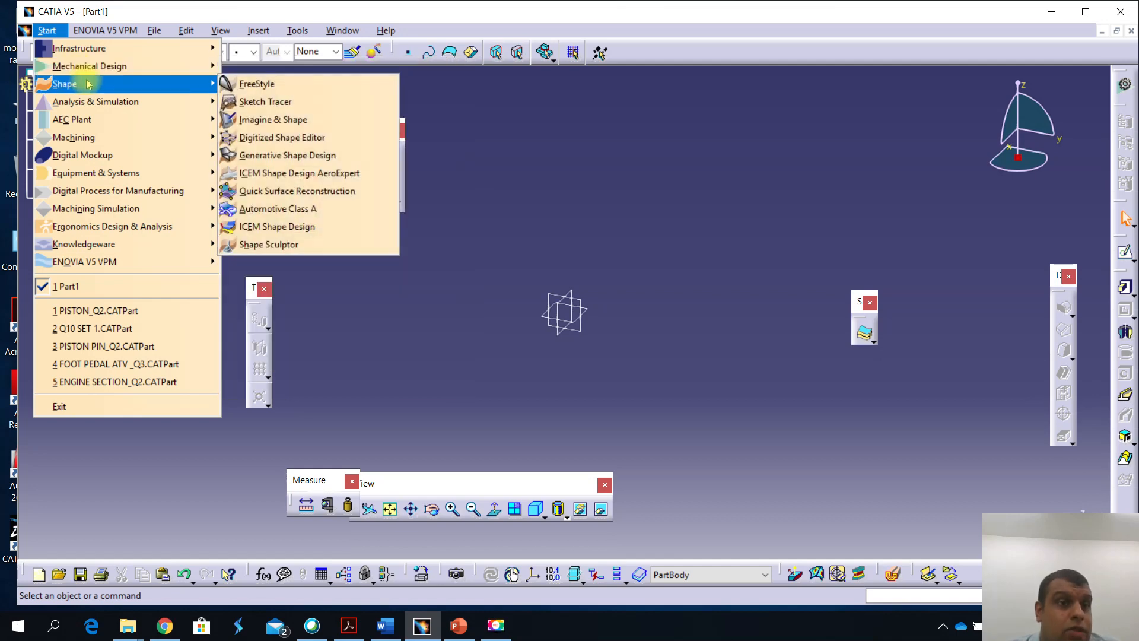
pyautogui.click(268, 159)
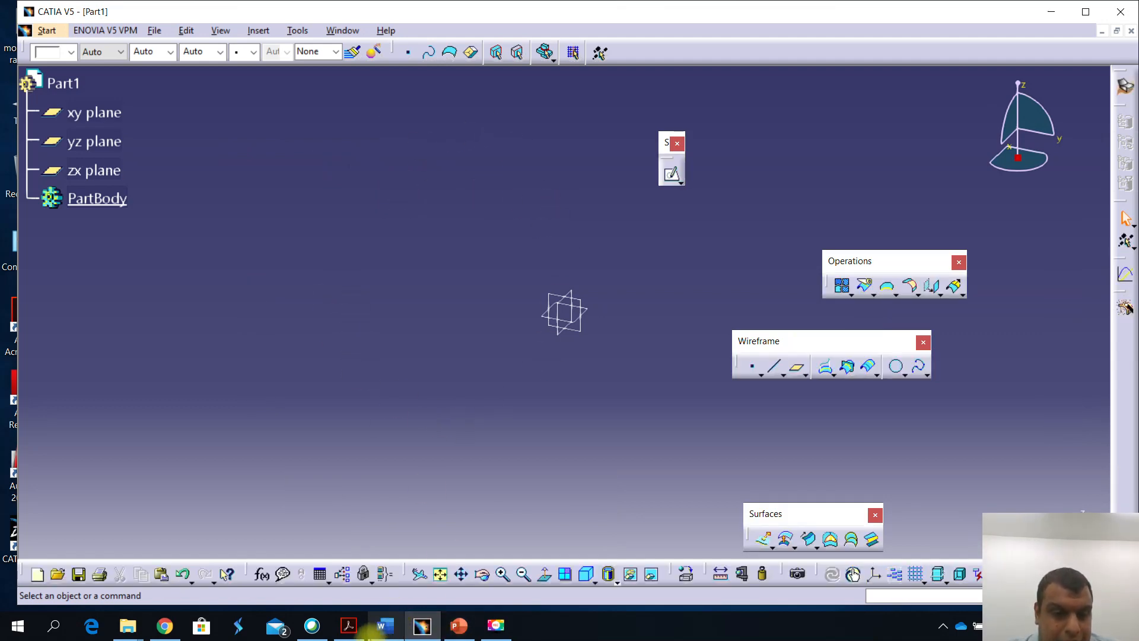
# Switch to the juice jug tutorial in Word and examine the isometric view in Figure 9-44 and dimensioned views in Figure 9-45
pyautogui.click(383, 522)
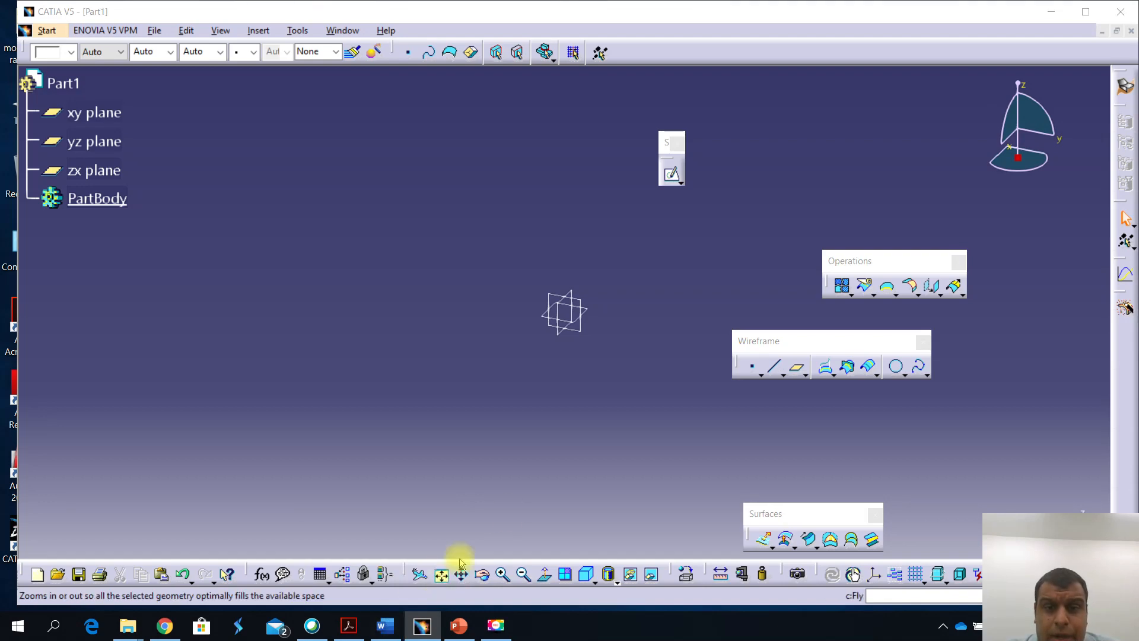
pyautogui.scroll(-1, 644, 339)
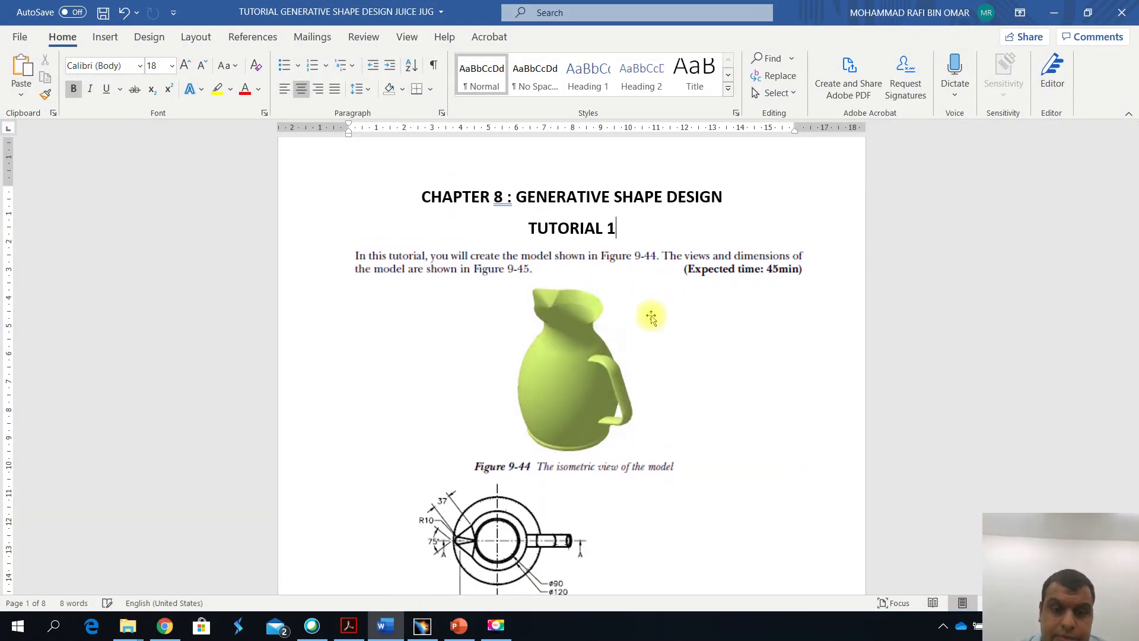
pyautogui.scroll(-1, 409, 316)
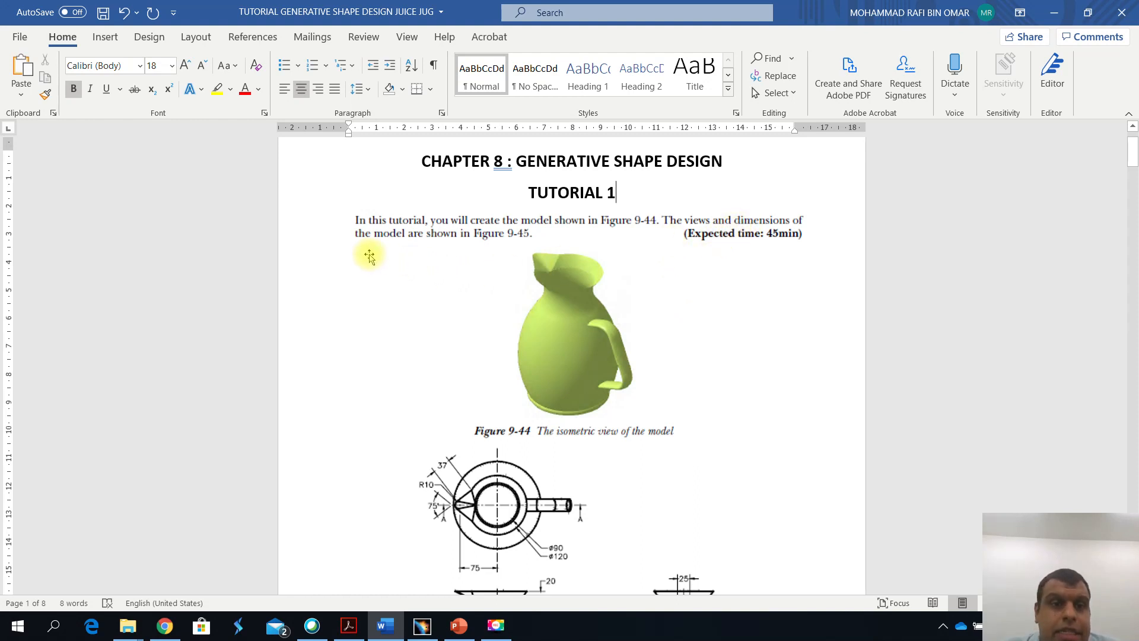
pyautogui.scroll(-1, 402, 243)
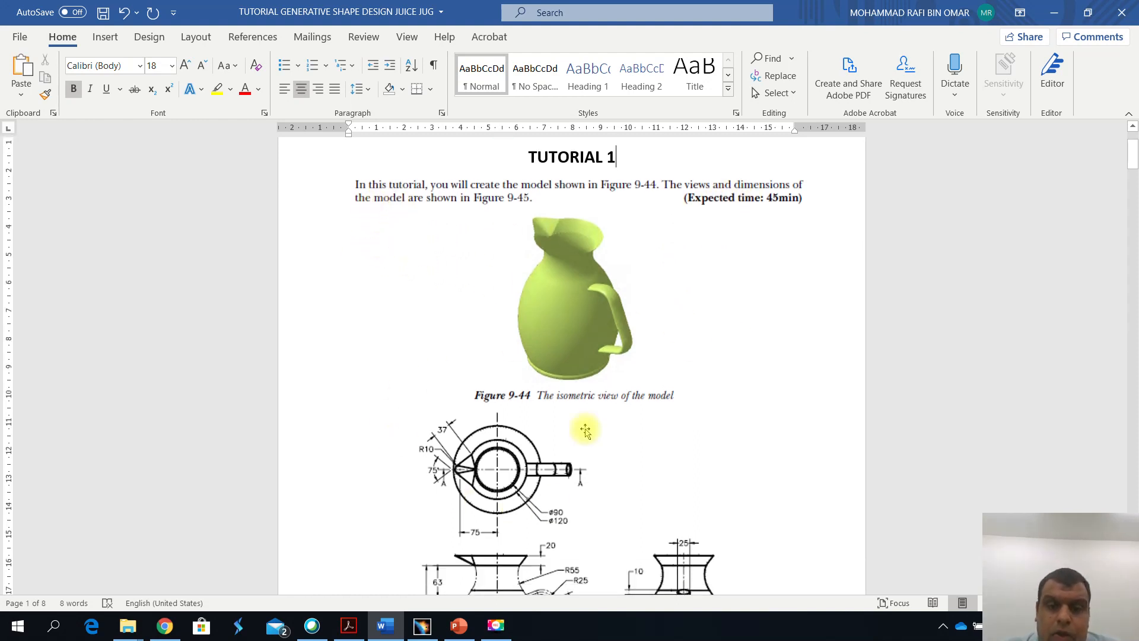
pyautogui.scroll(-2, 584, 432)
pyautogui.scroll(-3, 676, 369)
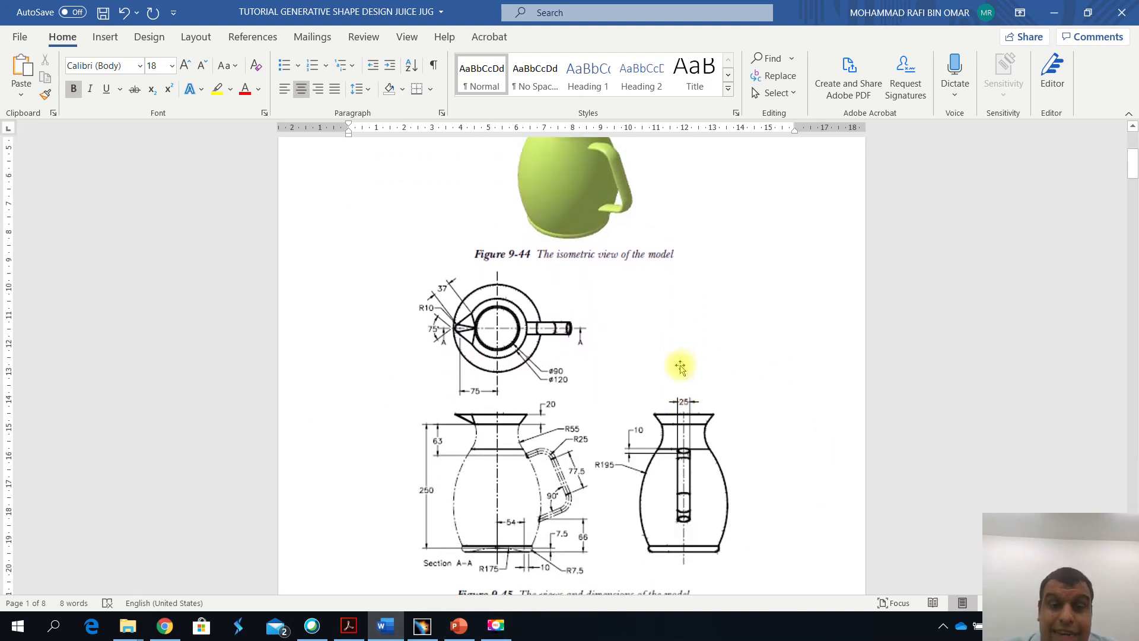
pyautogui.scroll(5, 673, 370)
pyautogui.scroll(1, 666, 373)
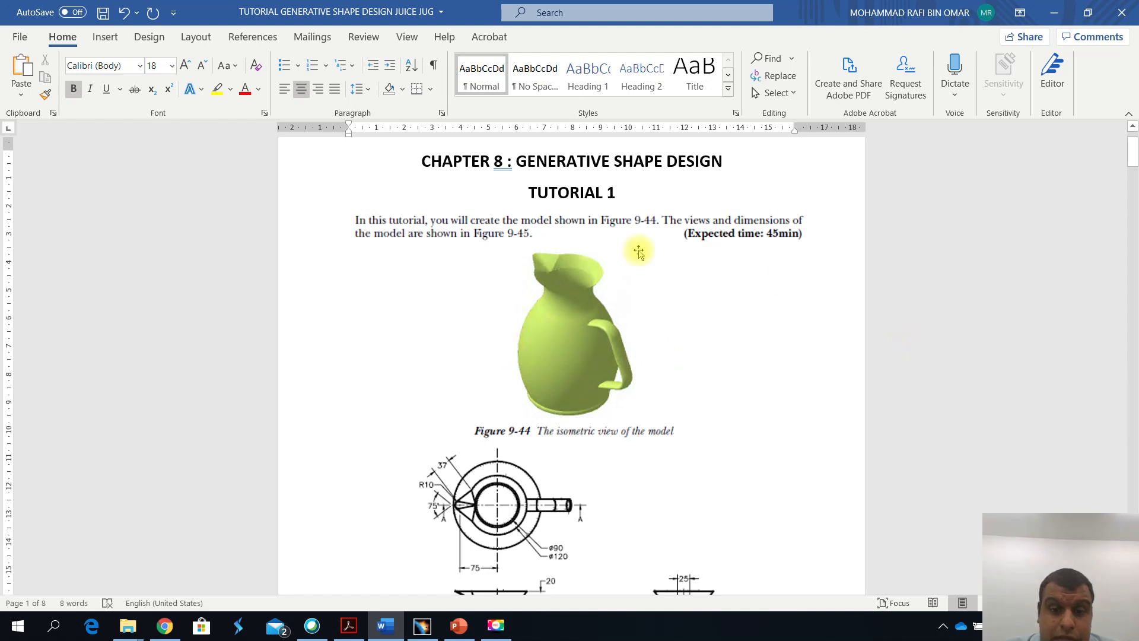
pyautogui.scroll(-7, 706, 249)
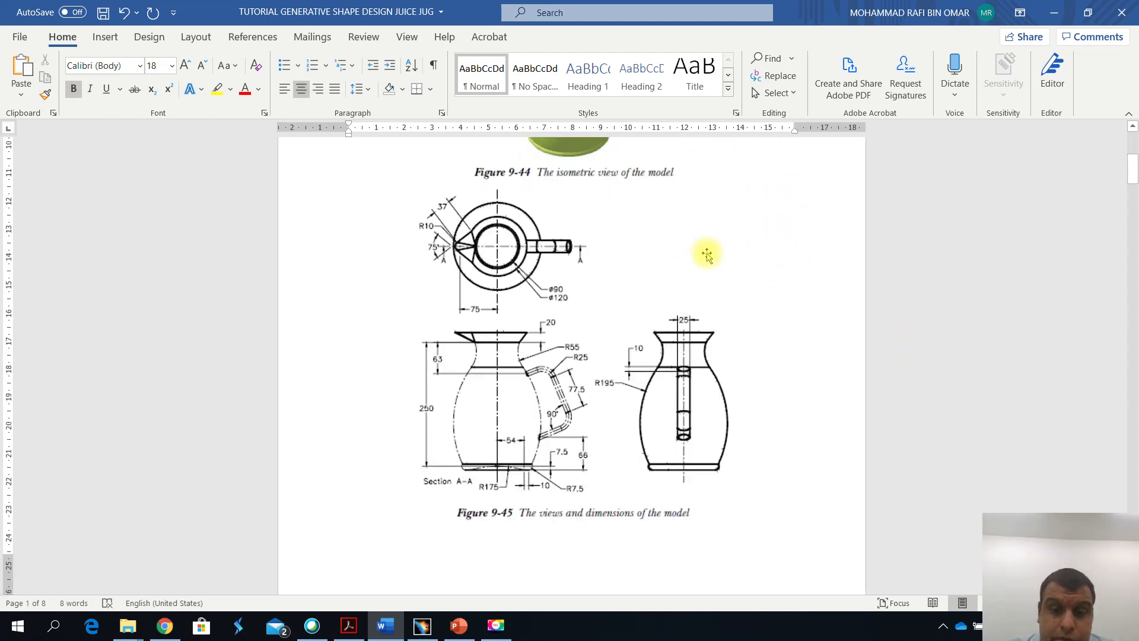
pyautogui.scroll(3, 681, 263)
pyautogui.scroll(4, 694, 263)
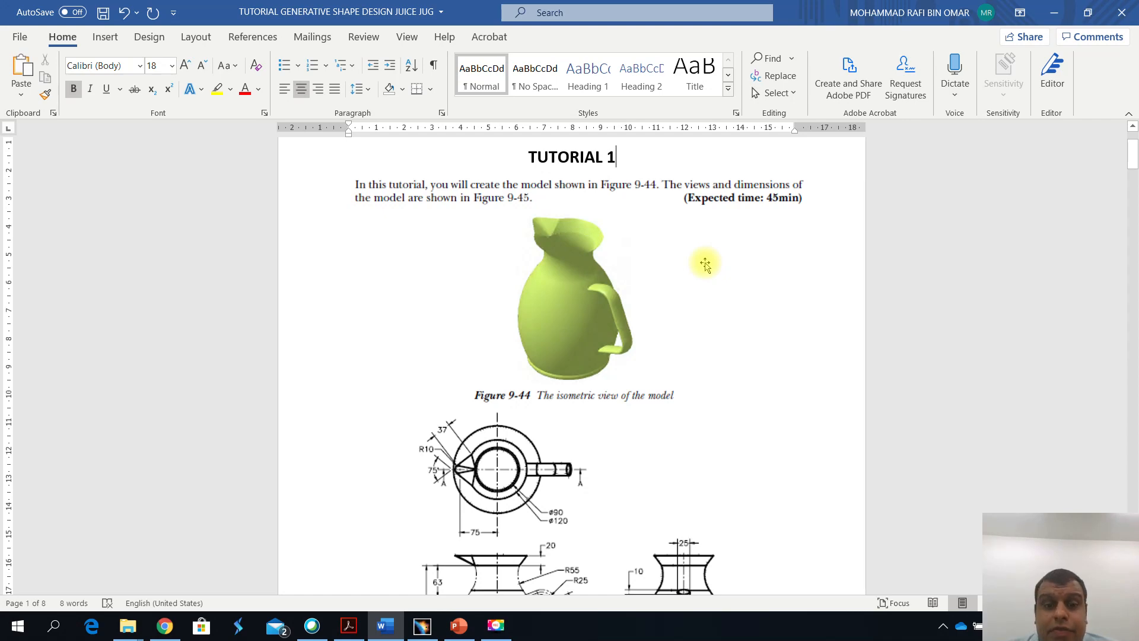
# Read the tutorial's instructions for drawing the base surface sketch and examine the first section in Figure 9-46
pyautogui.scroll(-20, 705, 264)
pyautogui.scroll(3, 704, 255)
pyautogui.scroll(-5, 703, 254)
pyautogui.scroll(-2, 702, 253)
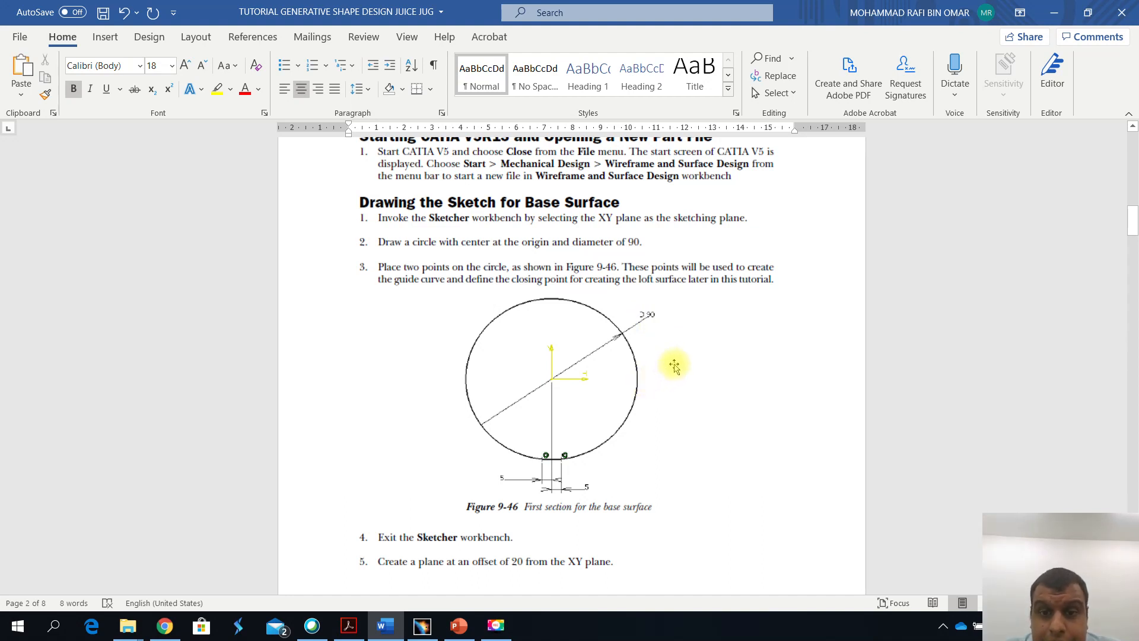
pyautogui.scroll(1, 675, 366)
pyautogui.scroll(-1, 685, 371)
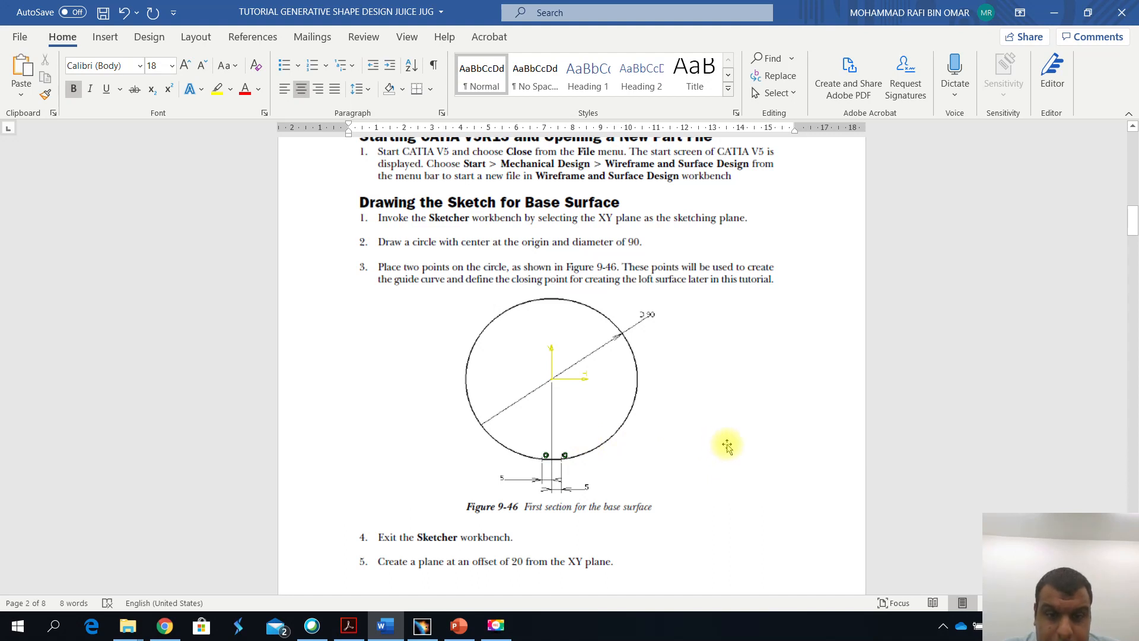
pyautogui.scroll(-1, 729, 442)
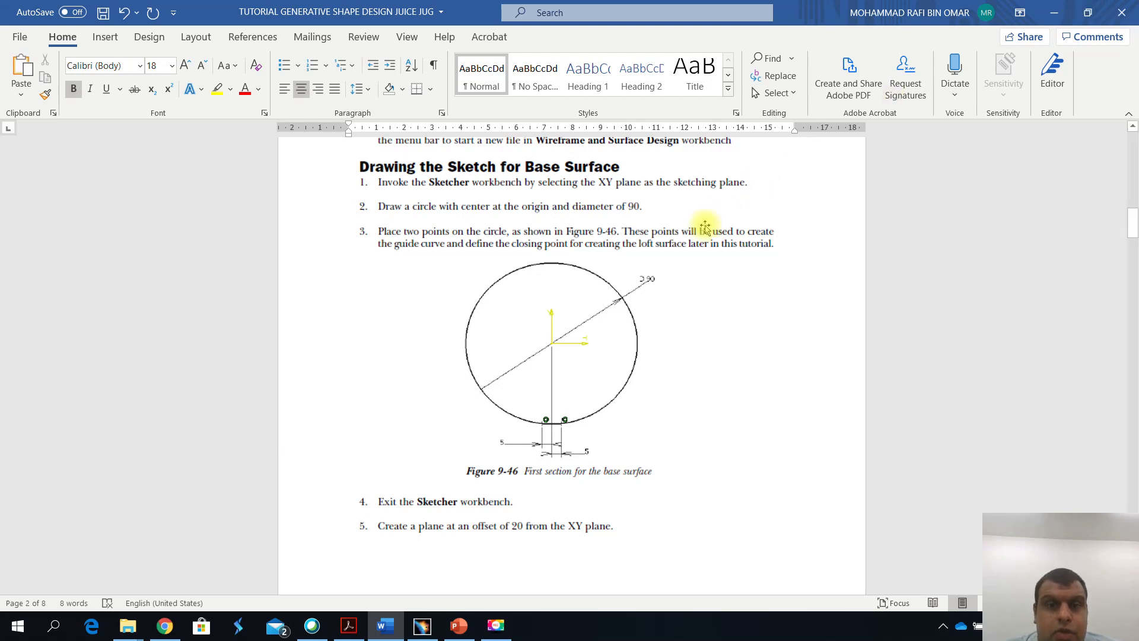
pyautogui.scroll(3, 641, 235)
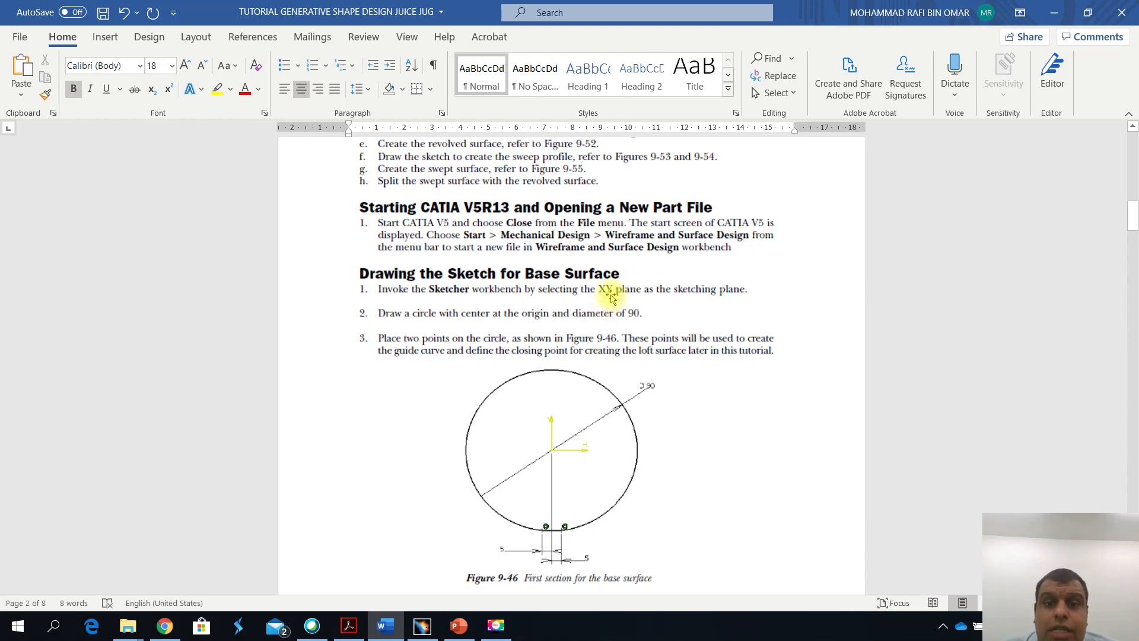
pyautogui.scroll(-1, 561, 329)
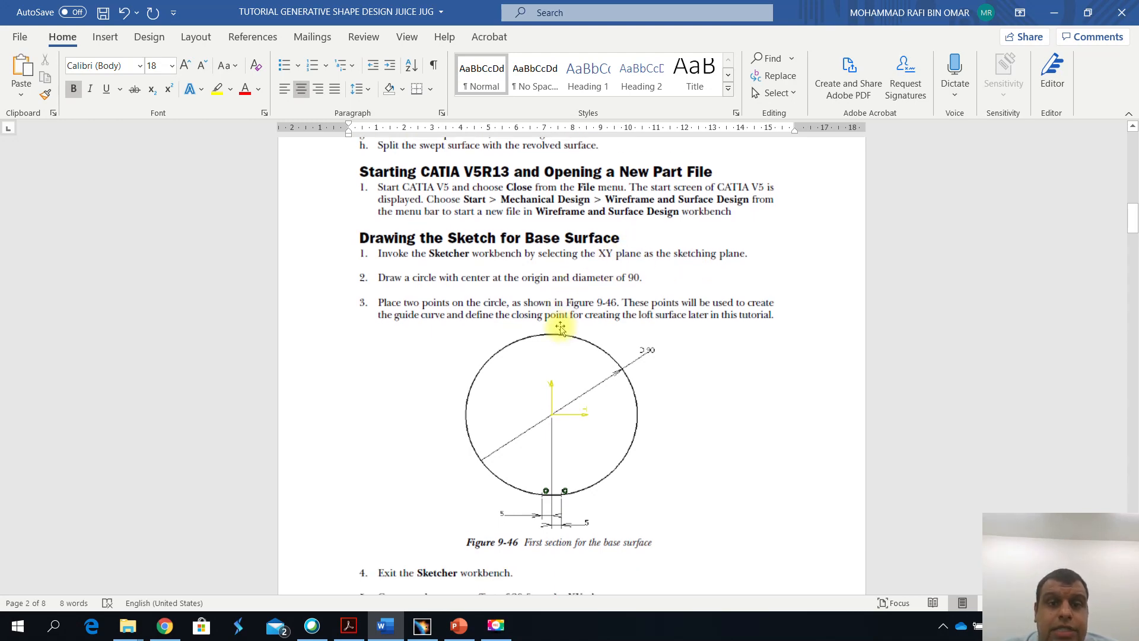
# Switch back to CATIA V5 and dock the floating Operations, Wireframe and Surfaces toolbars in rows above the workspace
pyautogui.click(1091, 7)
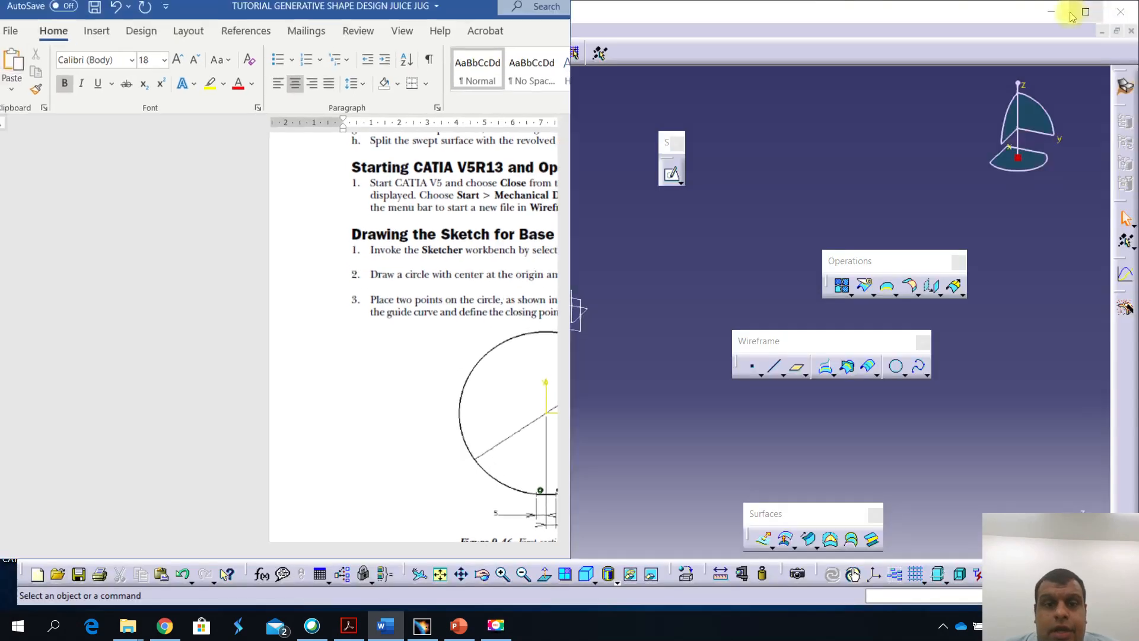
pyautogui.click(751, 166)
pyautogui.moveTo(847, 258); pyautogui.dragTo(807, 62)
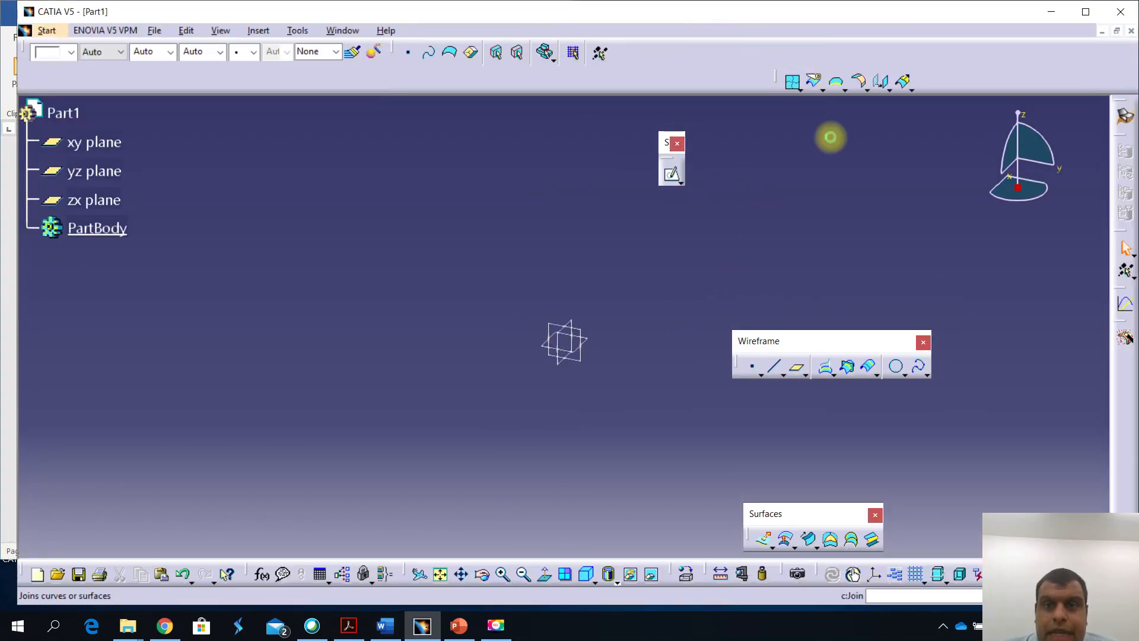
pyautogui.moveTo(774, 342); pyautogui.dragTo(795, 83)
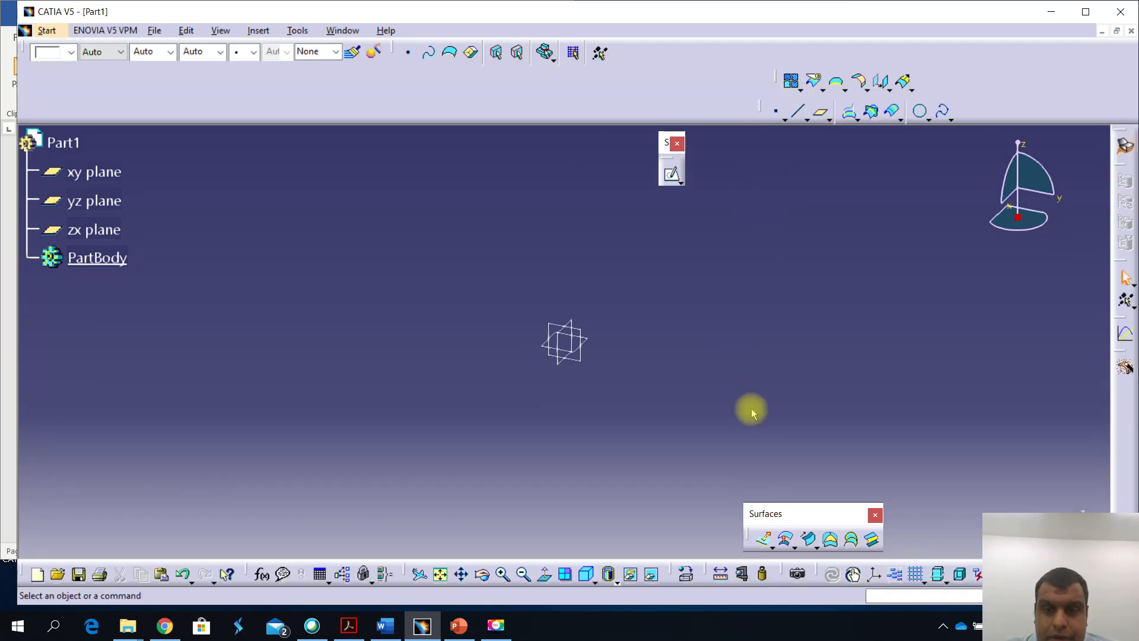
pyautogui.moveTo(770, 515); pyautogui.dragTo(607, 171)
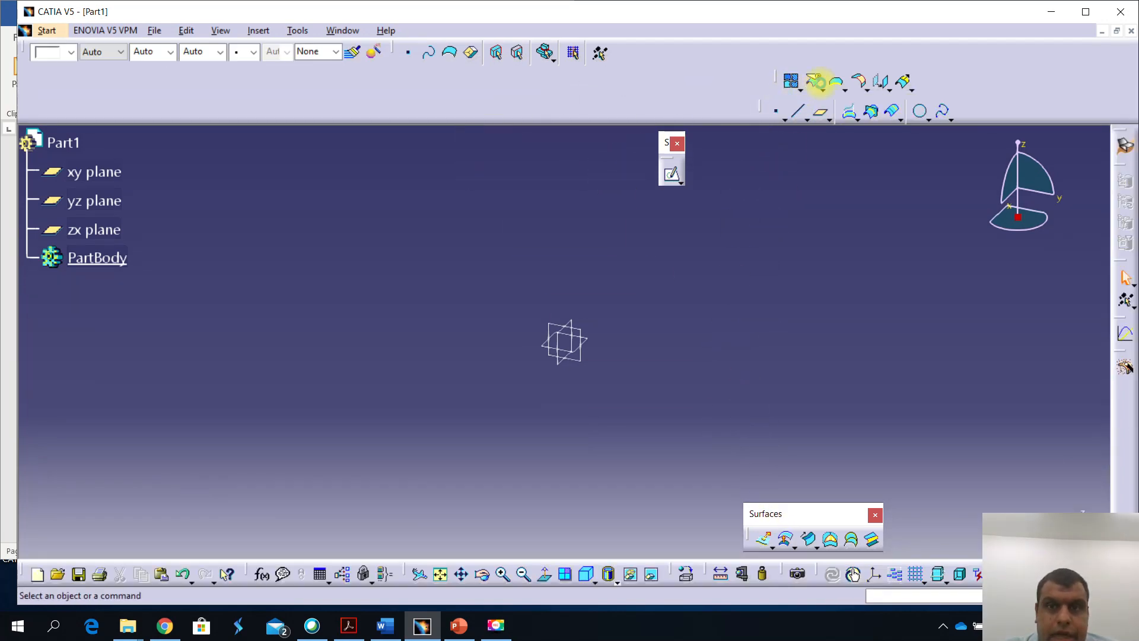
pyautogui.moveTo(707, 119); pyautogui.dragTo(708, 119)
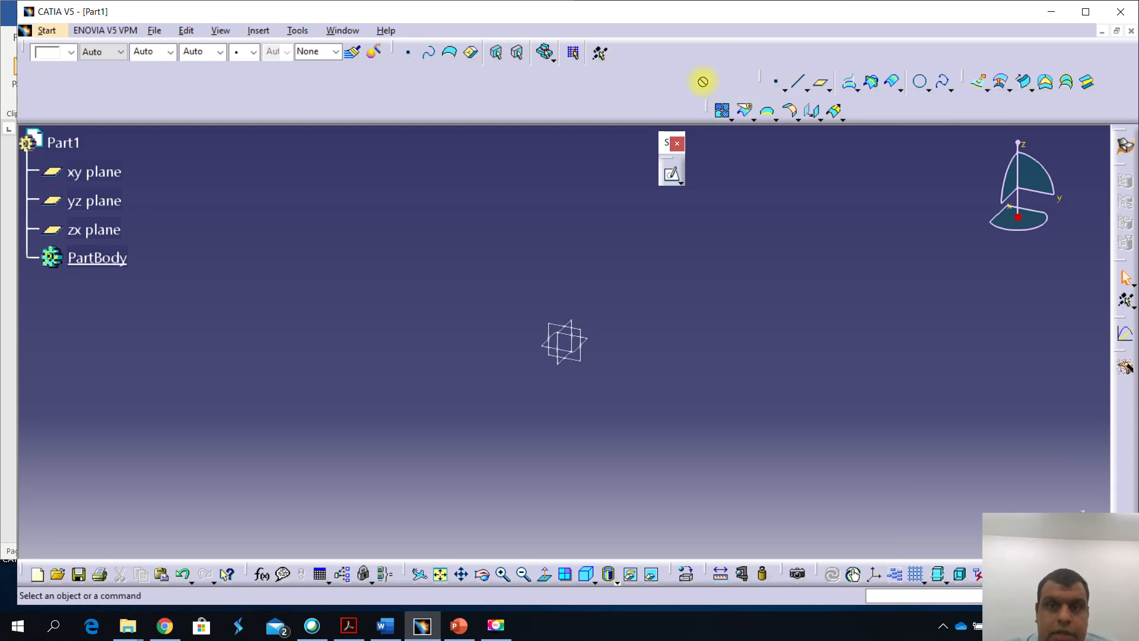
# Dock the floating Sketcher toolbar in the same row as the Operations toolbar
pyautogui.moveTo(661, 143)
pyautogui.mouseDown()
pyautogui.moveTo(675, 114)
pyautogui.moveTo(841, 113)
pyautogui.mouseUp()
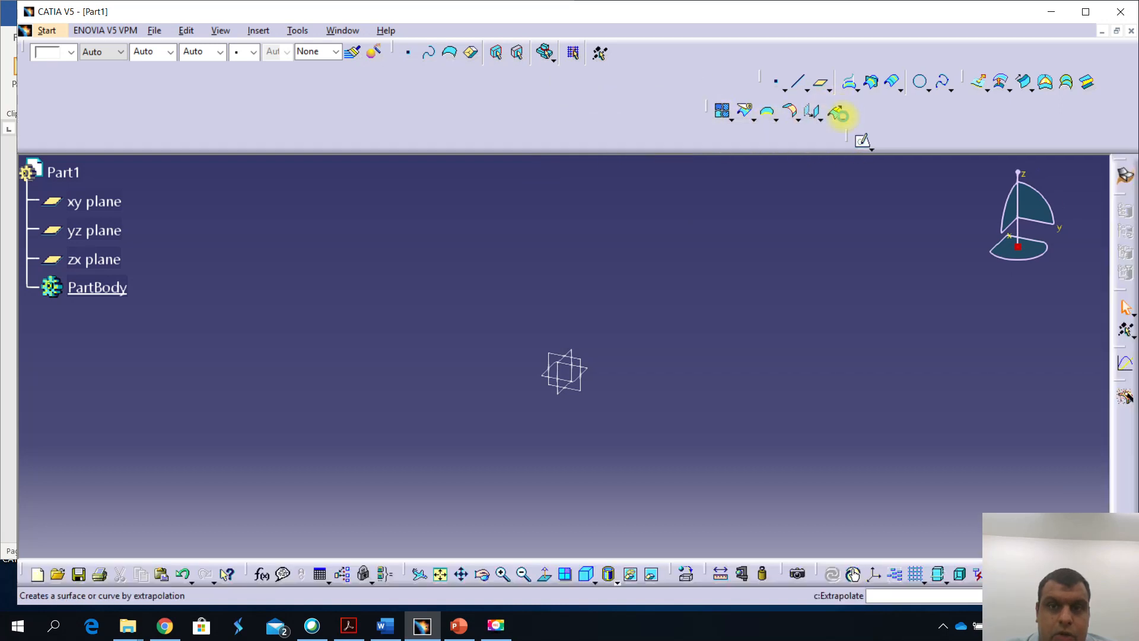
pyautogui.moveTo(848, 135); pyautogui.dragTo(831, 131)
pyautogui.moveTo(374, 94); pyautogui.dragTo(383, 107)
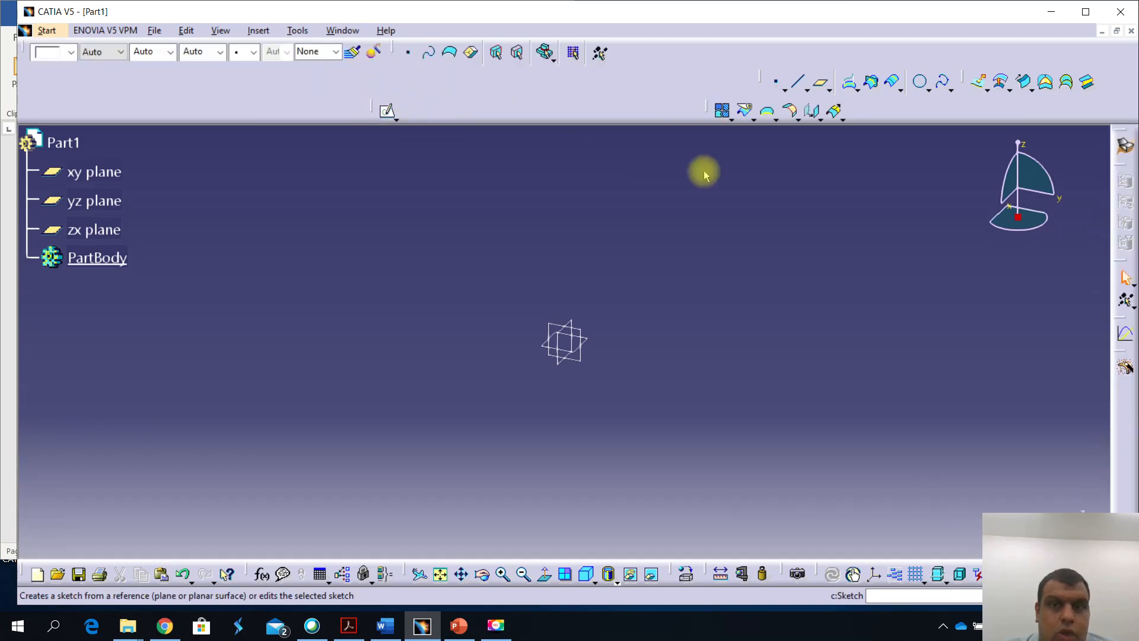
# Open a sketch on the xy plane and draw a circle about 141 mm in diameter centred on the origin
pyautogui.click(98, 172)
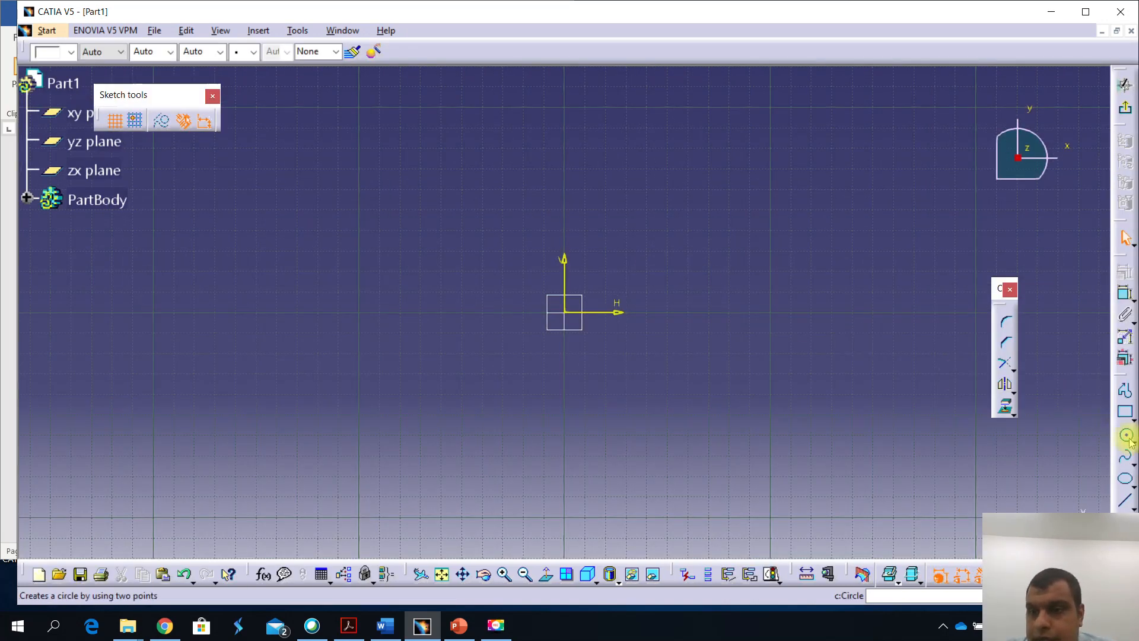
pyautogui.click(1127, 436)
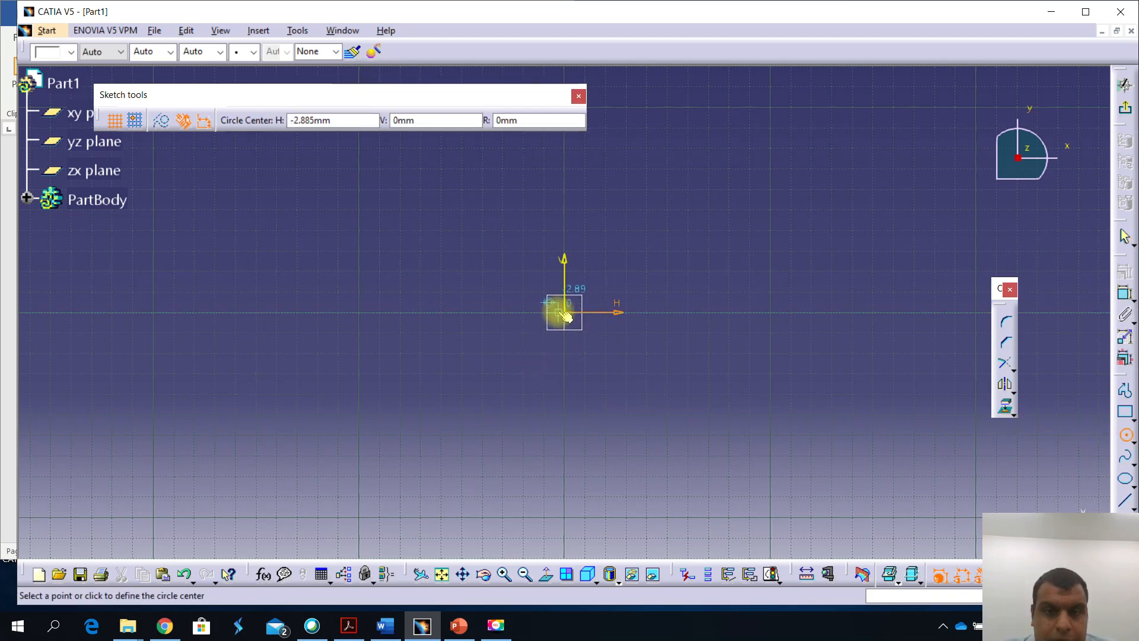
pyautogui.click(695, 246)
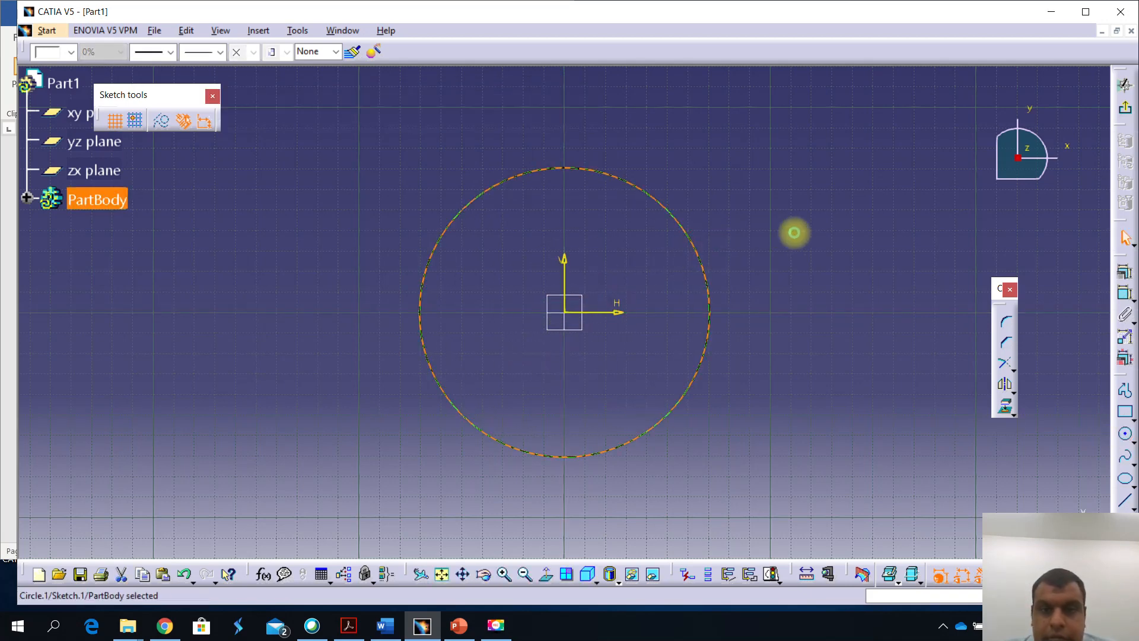
# Dimension the circle's diameter and set it to 90 mm
pyautogui.click(1125, 293)
pyautogui.click(677, 217)
pyautogui.click(805, 157)
pyautogui.doubleClick(805, 157)
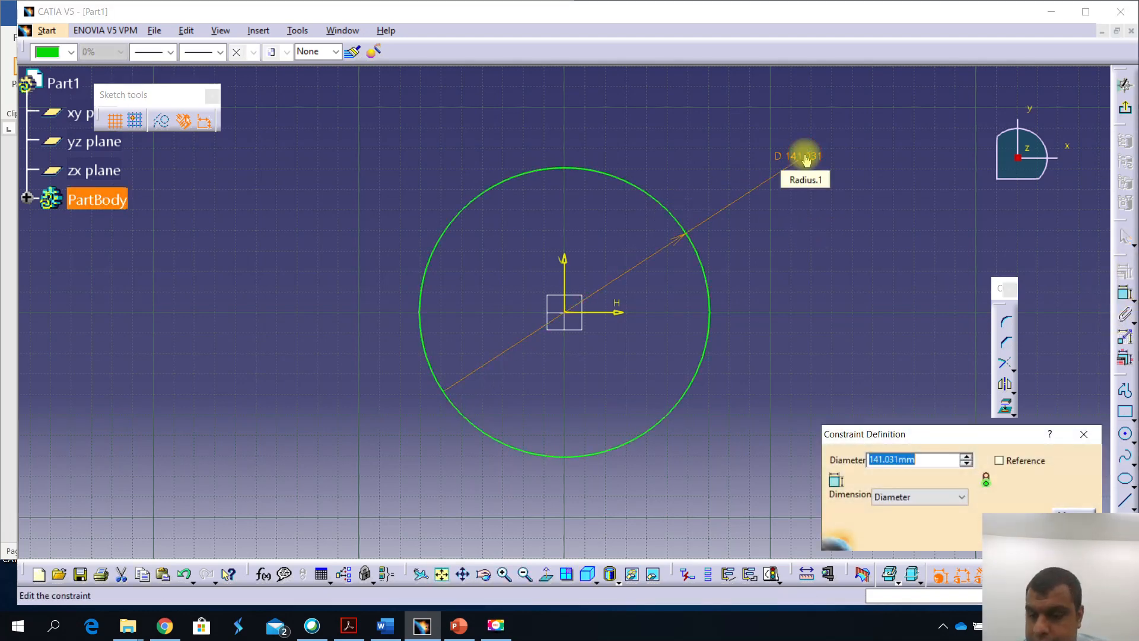
pyautogui.write('90')
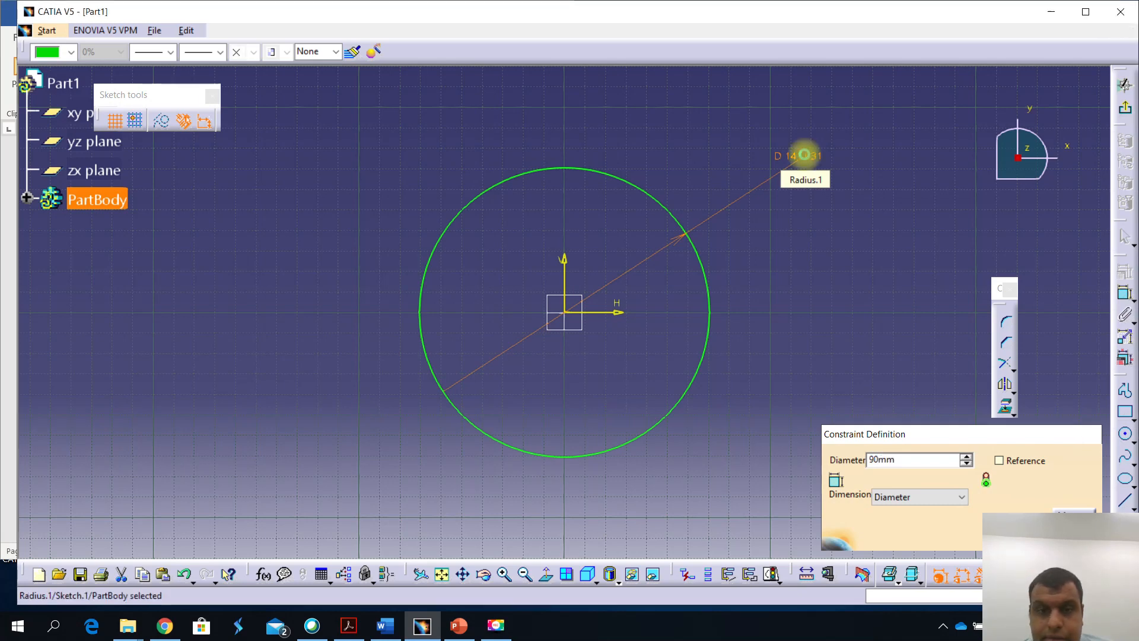
pyautogui.press('Return')
pyautogui.click(807, 354)
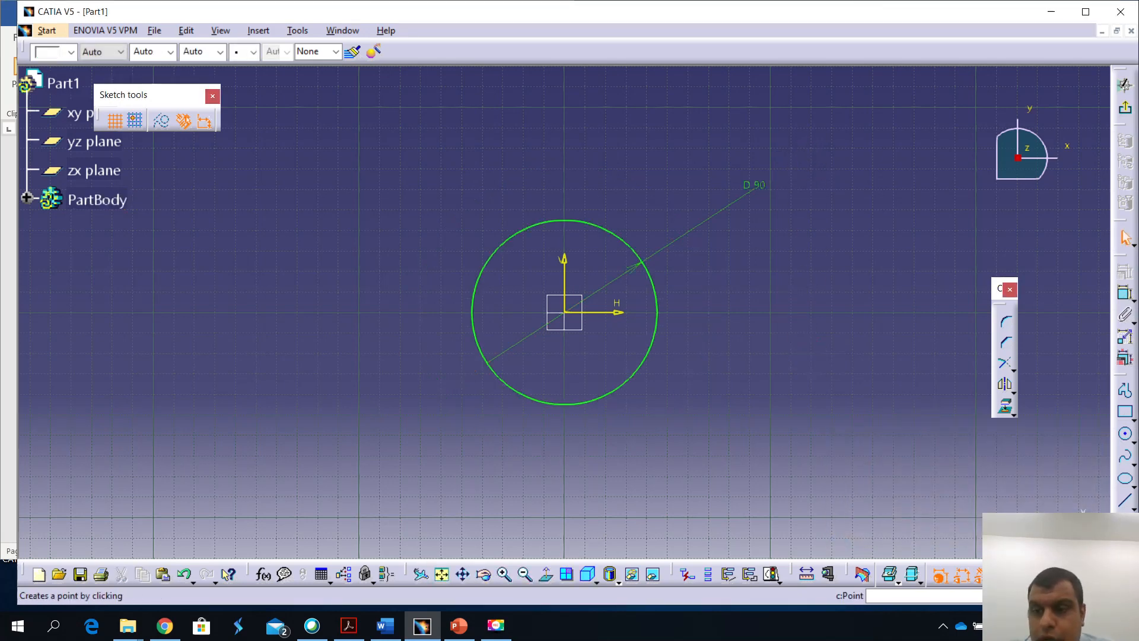
# Place two points on the lower part of the circle, one on each side of the vertical axis
pyautogui.click(1124, 543)
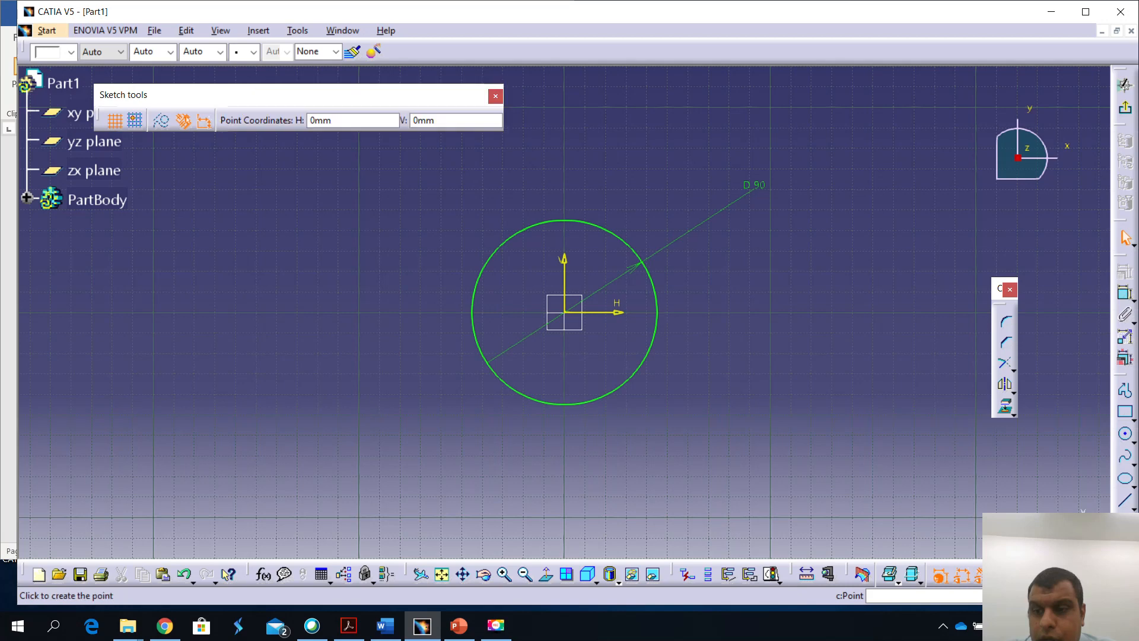
pyautogui.click(585, 404)
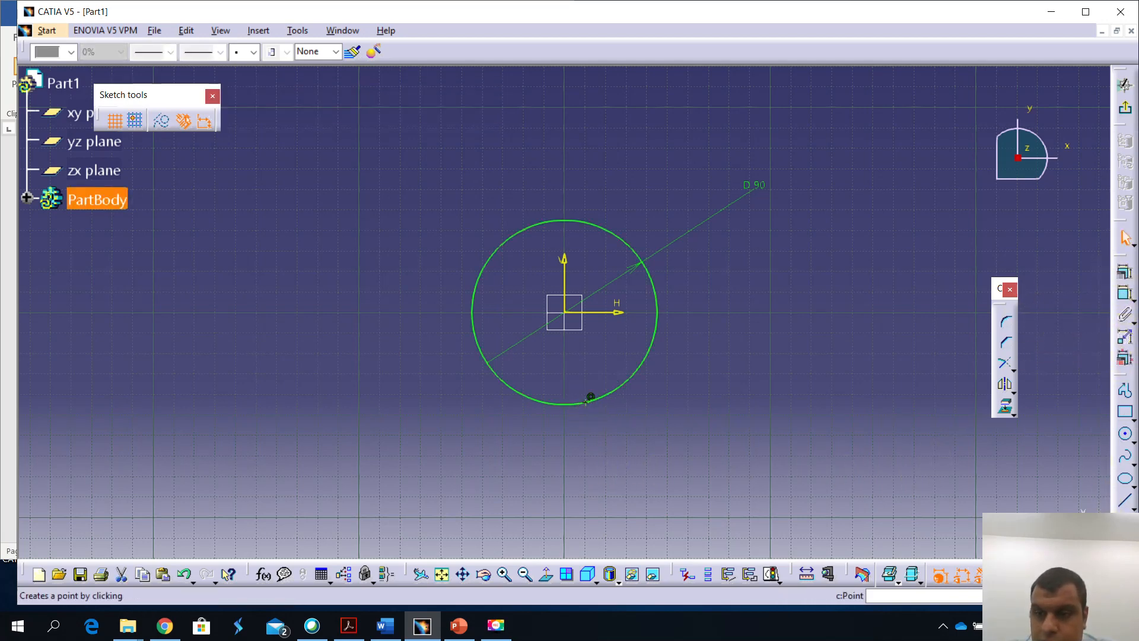
pyautogui.click(1124, 543)
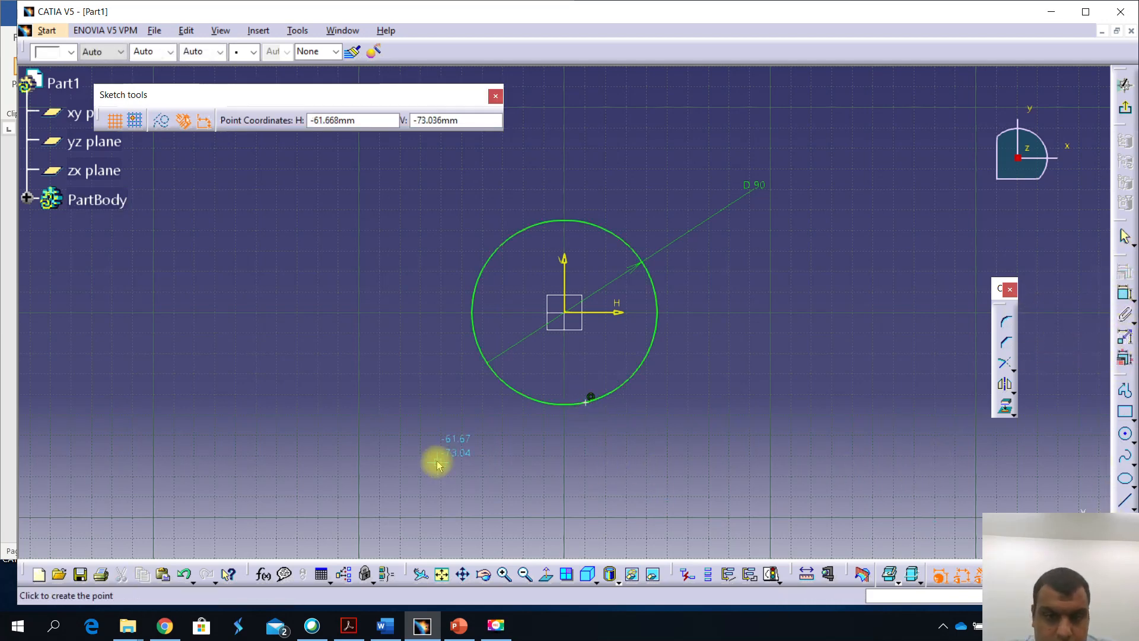
pyautogui.click(547, 402)
pyautogui.click(543, 467)
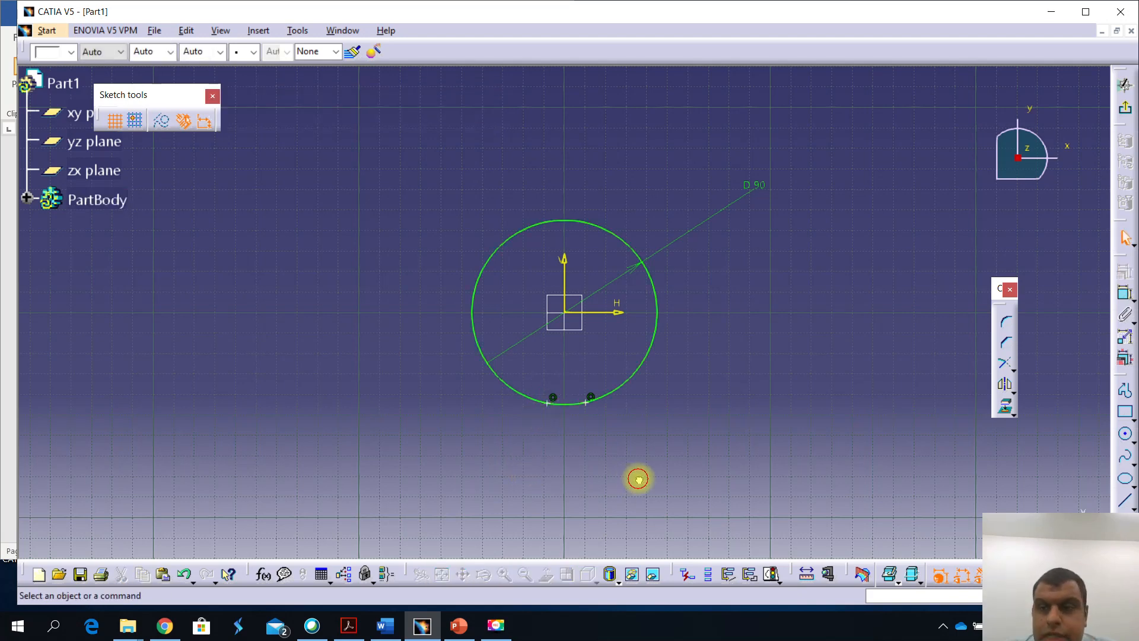
# Constrain the point on the positive H side to a distance of 5 mm from the vertical axis
pyautogui.click(1125, 300)
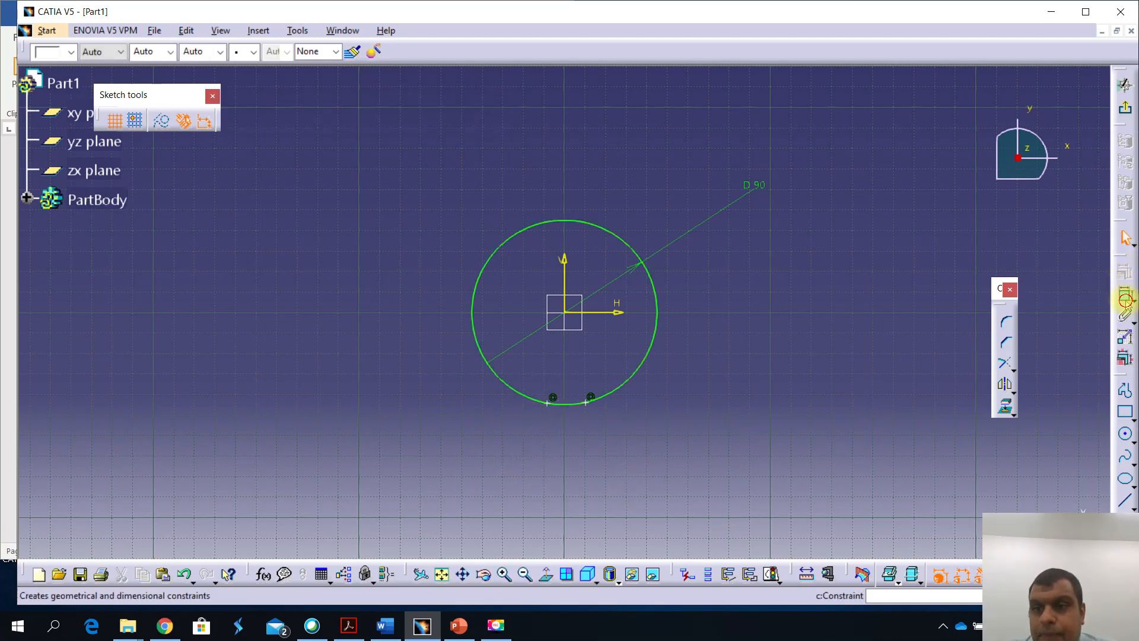
pyautogui.click(566, 267)
pyautogui.click(587, 401)
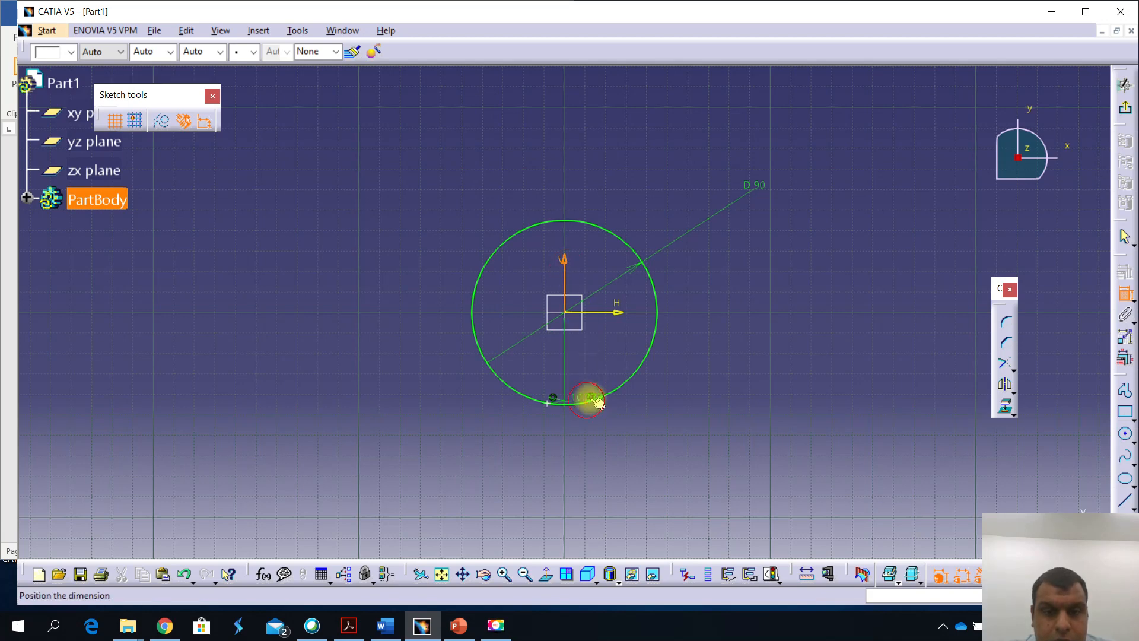
pyautogui.click(720, 334)
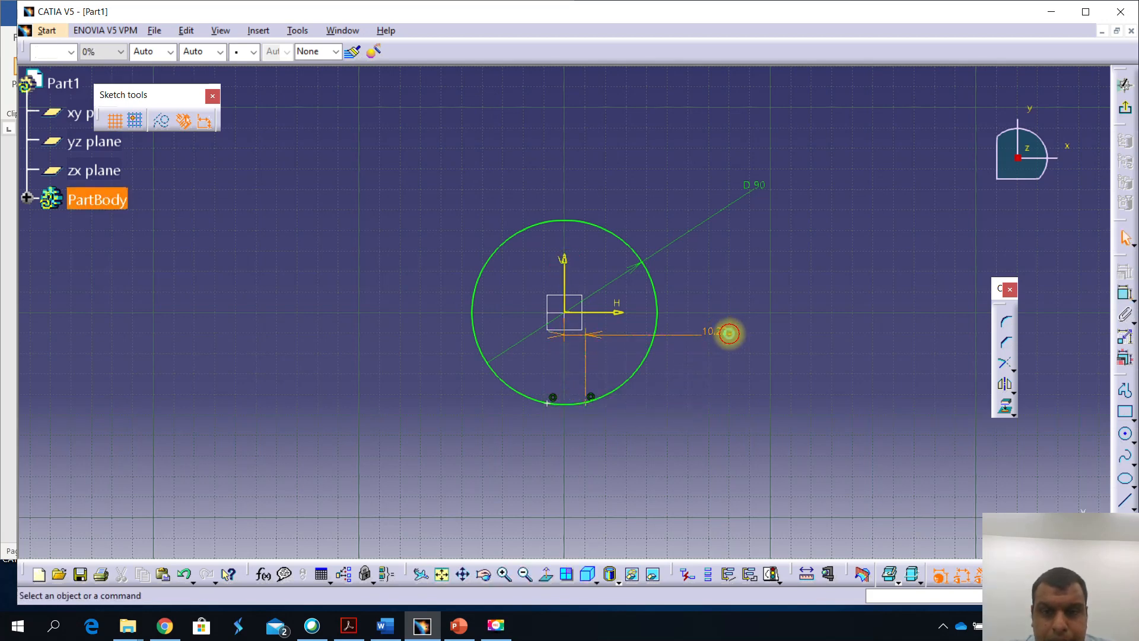
pyautogui.doubleClick(729, 333)
pyautogui.write('5')
pyautogui.press('Return')
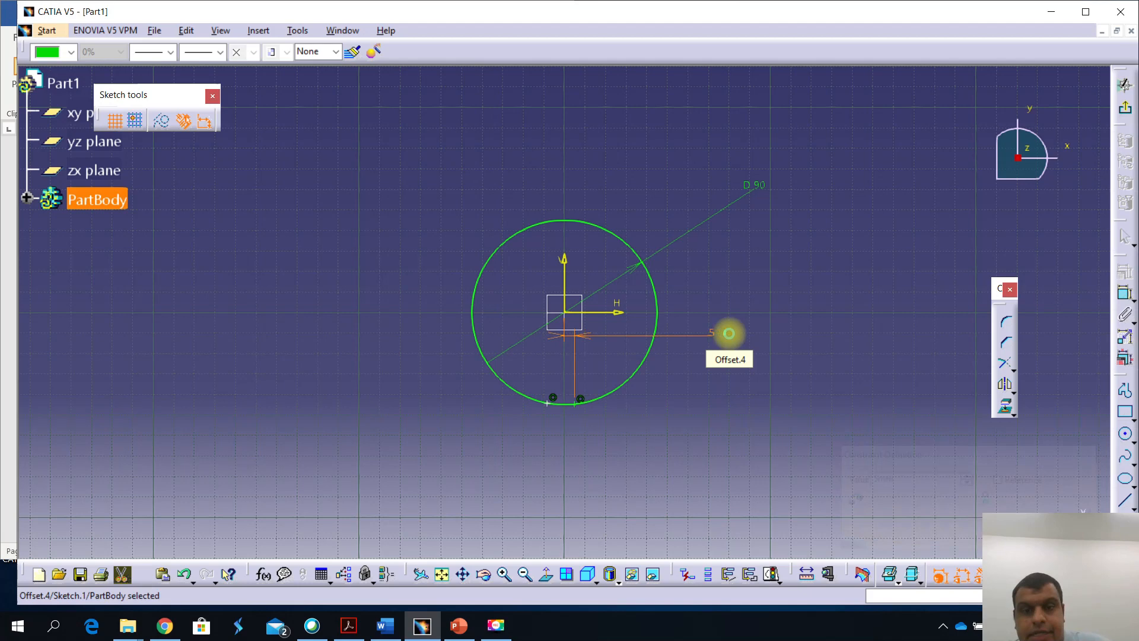
# Constrain the point on the negative H side to 5 mm from the vertical axis and exit the sketch
pyautogui.click(1120, 291)
pyautogui.click(565, 277)
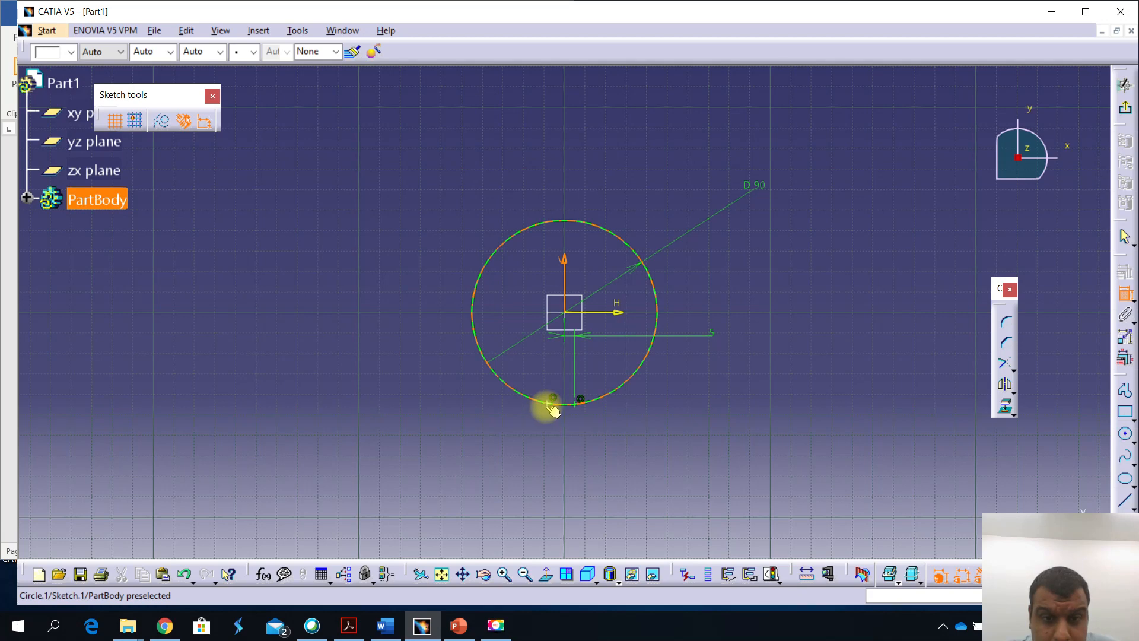
pyautogui.click(550, 403)
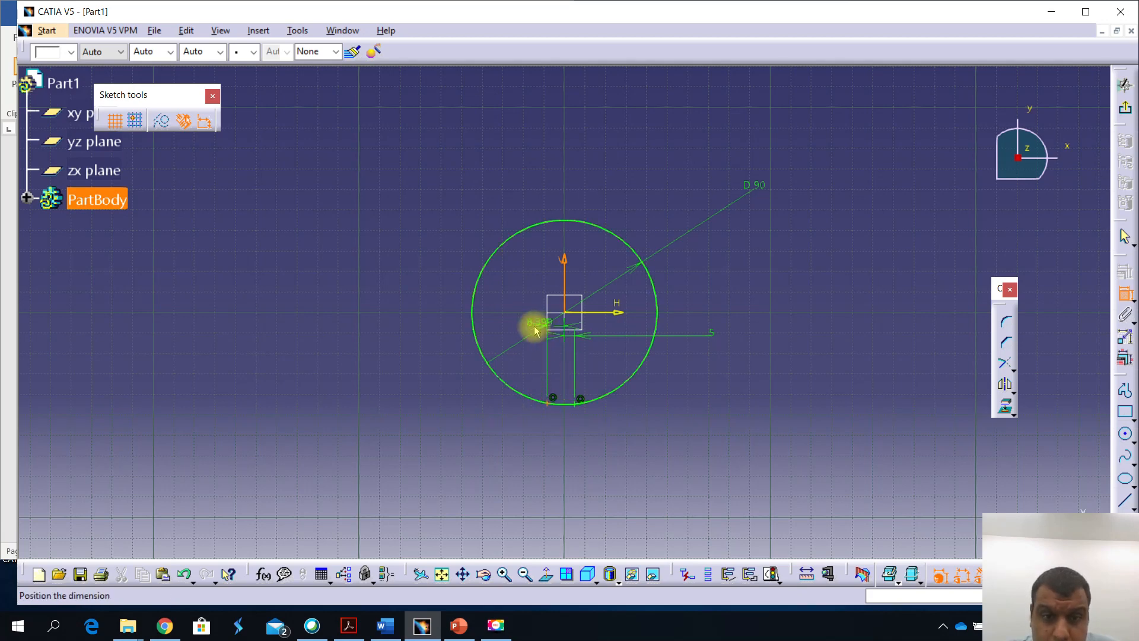
pyautogui.doubleClick(524, 440)
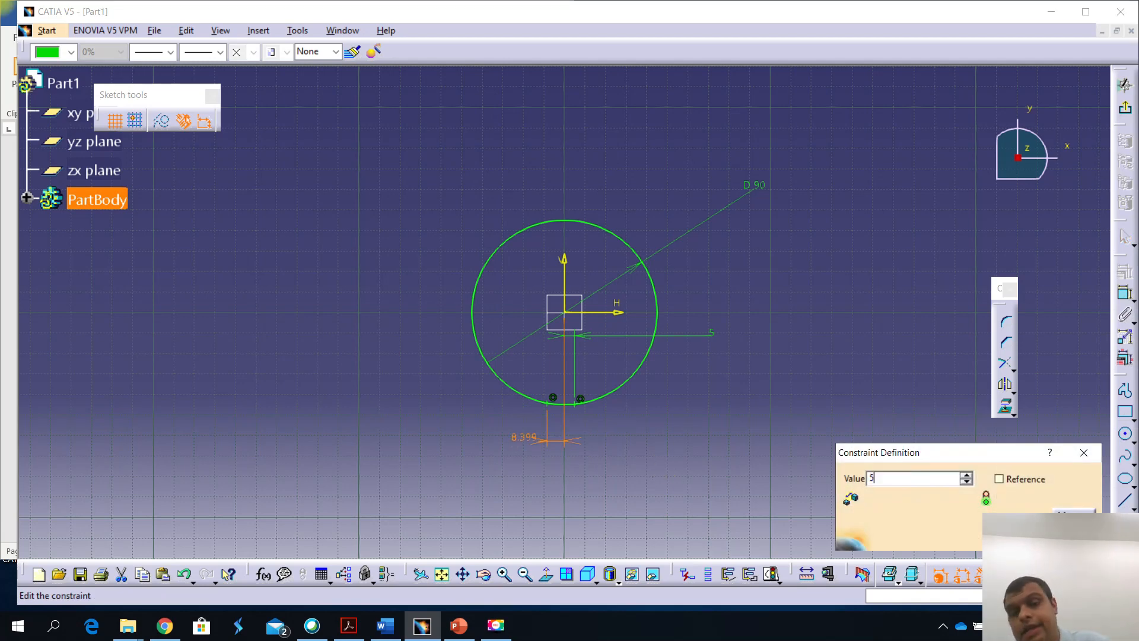
pyautogui.press('Return')
pyautogui.click(765, 449)
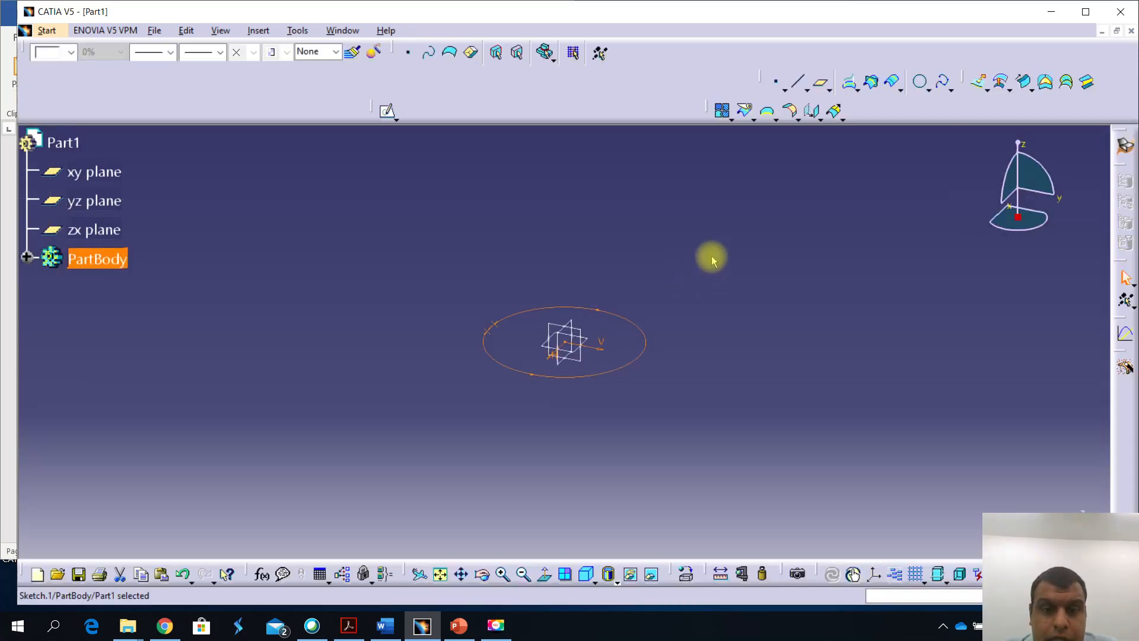
pyautogui.click(764, 302)
pyautogui.moveTo(407, 399); pyautogui.dragTo(440, 349, button='middle')
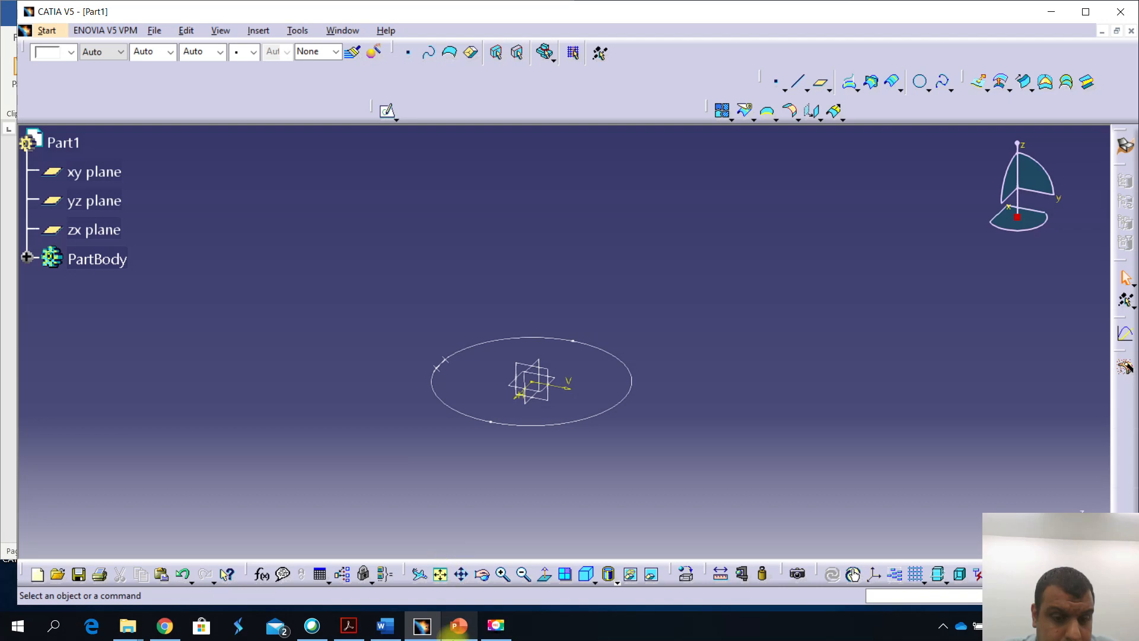
# Switch to the tutorial in Word and read the instructions following Figure 9-46, up to the second base surface section in Figure 9-47
pyautogui.click(385, 626)
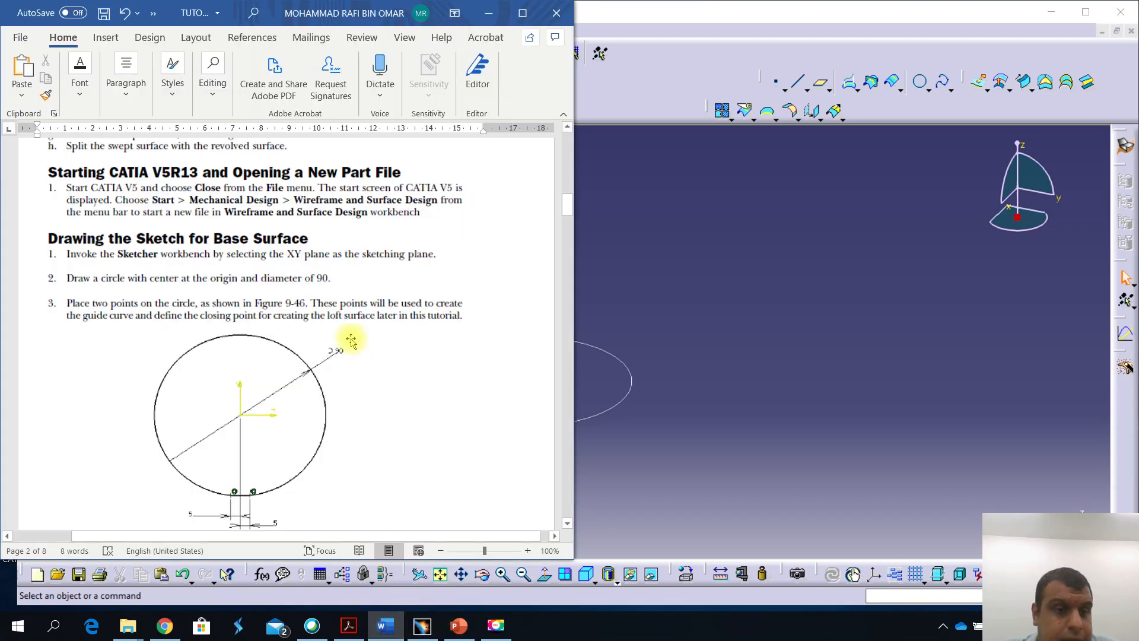
pyautogui.scroll(-3, 350, 339)
pyautogui.scroll(-2, 350, 338)
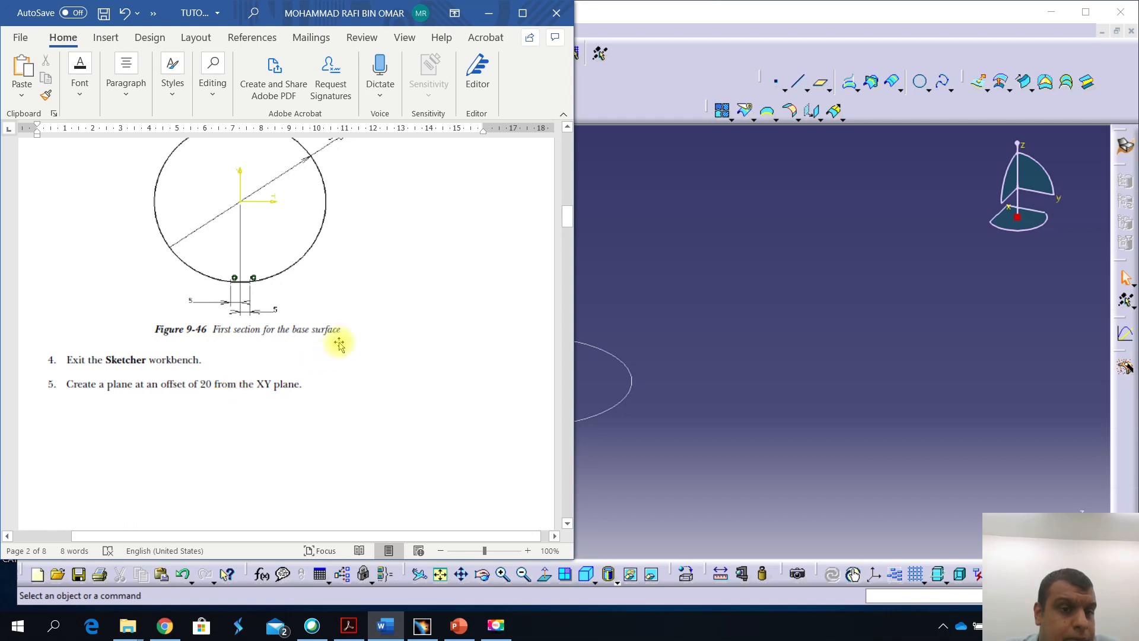
pyautogui.scroll(-10, 339, 344)
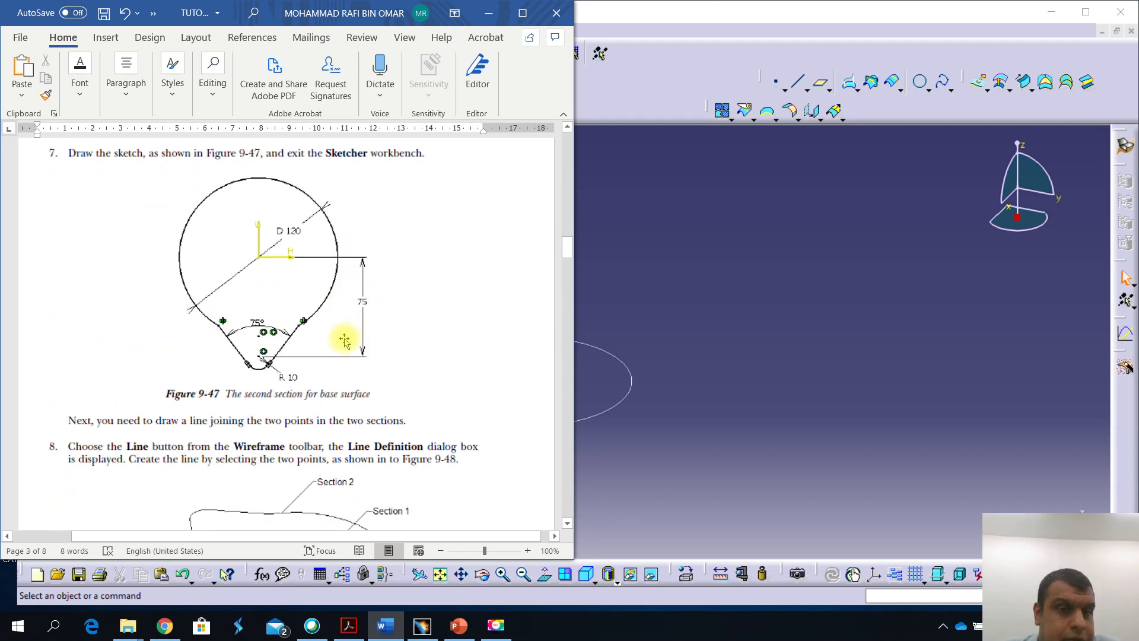
# Switch back to CATIA V5 and define a plane with the Offset from plane type, 20 mm from the xy plane
pyautogui.click(800, 331)
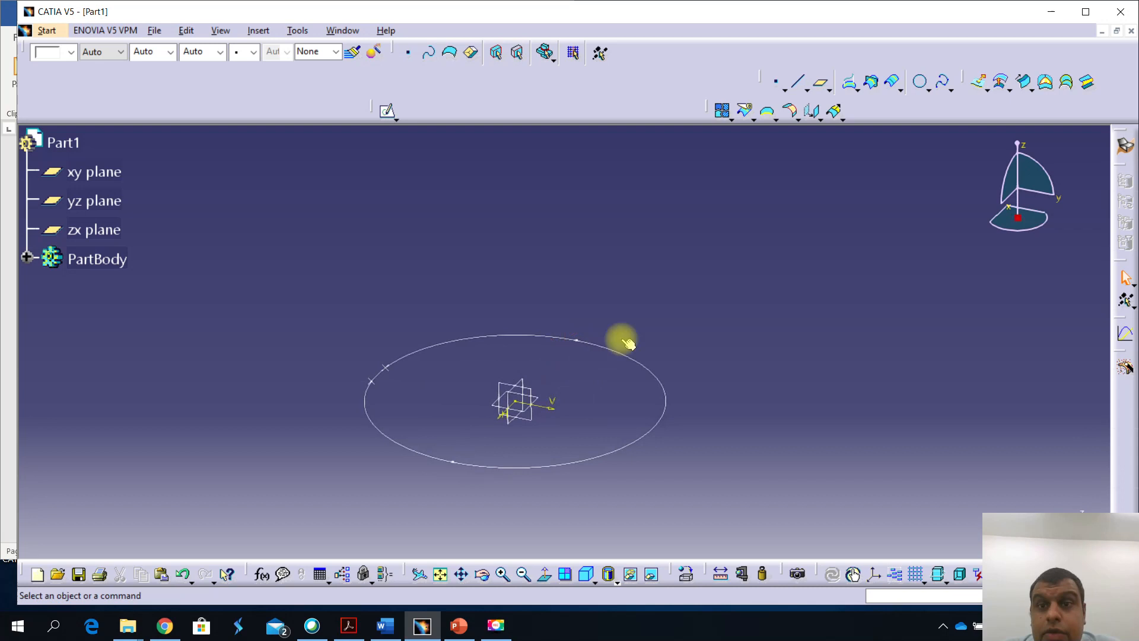
pyautogui.click(791, 112)
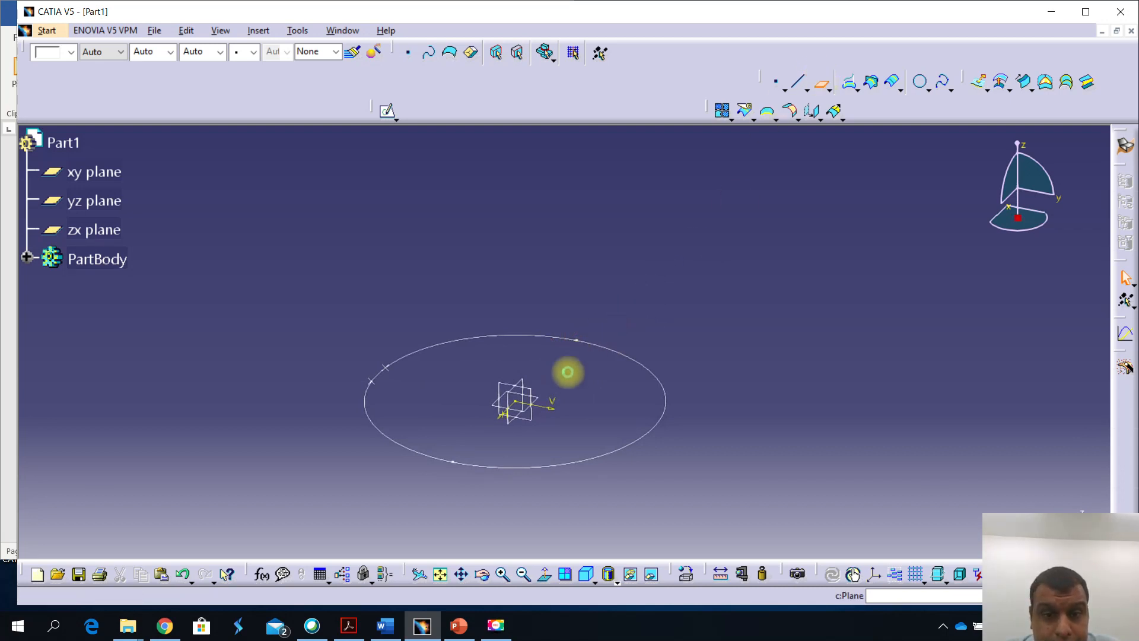
pyautogui.click(544, 404)
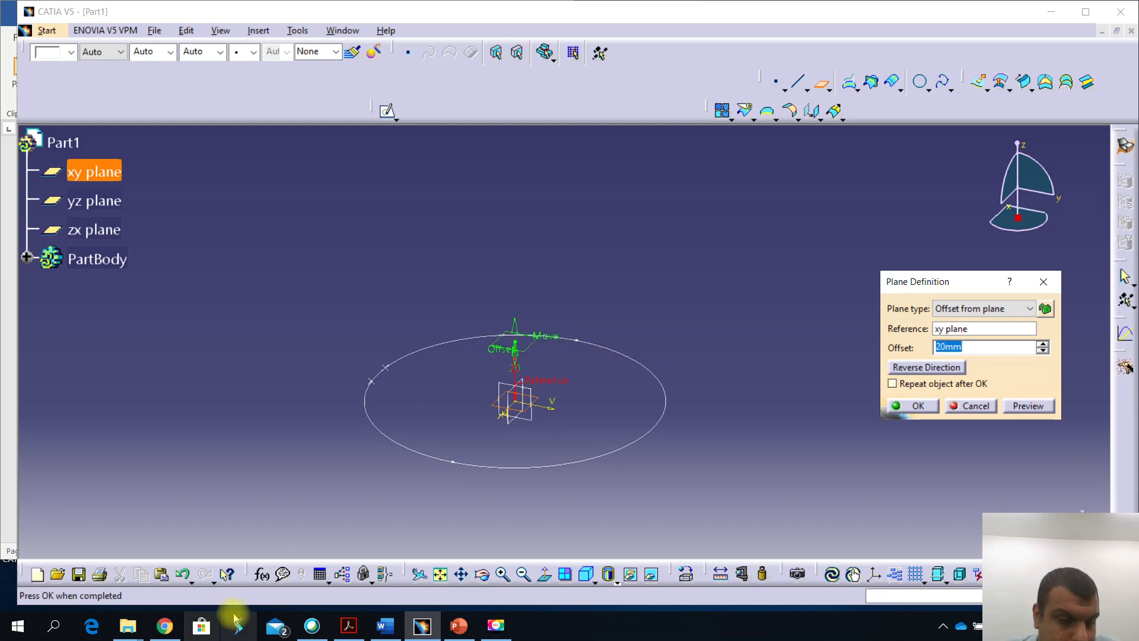
# Review the required steps and the jug's isometric view in the Word tutorial, and minimize it to return to CATIA V5
pyautogui.moveTo(314, 633)
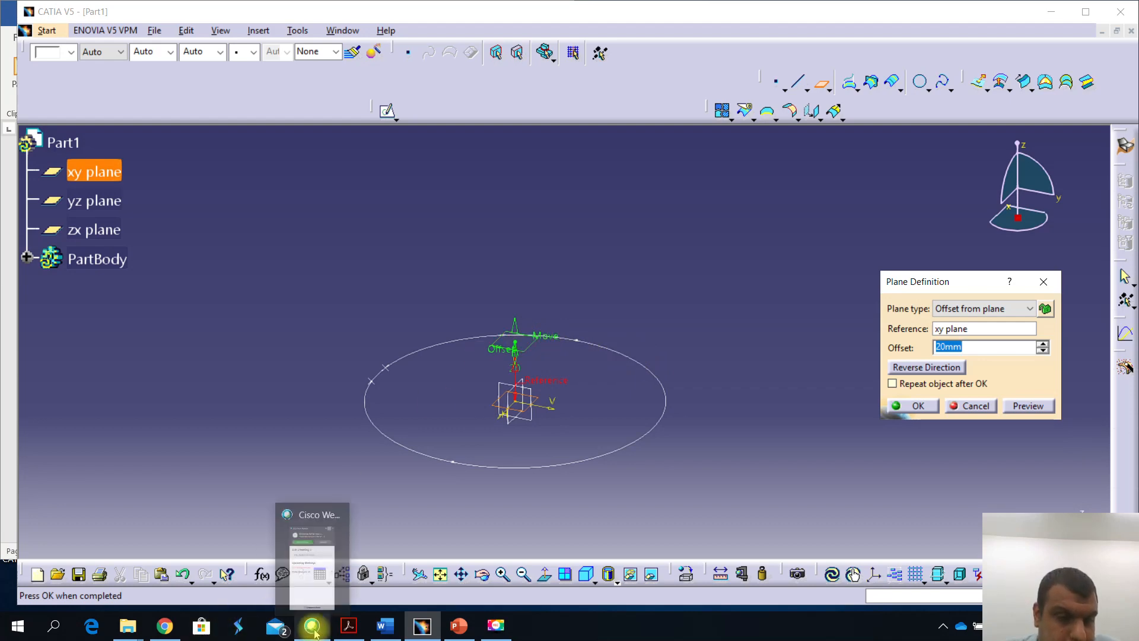
pyautogui.click(386, 625)
pyautogui.scroll(3, 405, 274)
pyautogui.scroll(20, 404, 275)
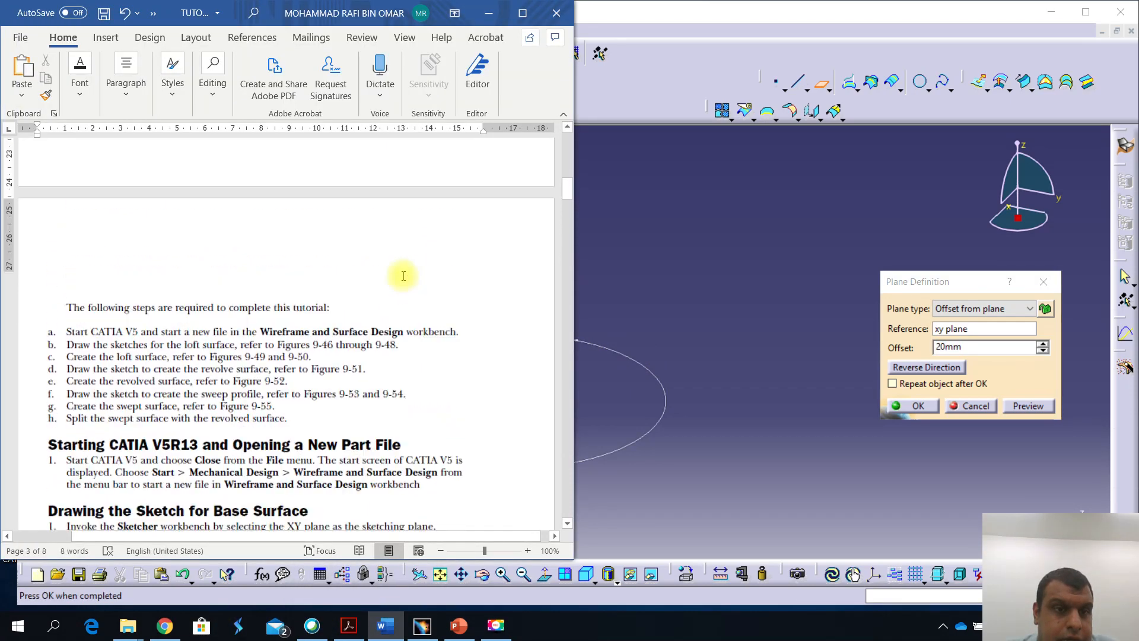
pyautogui.scroll(6, 403, 277)
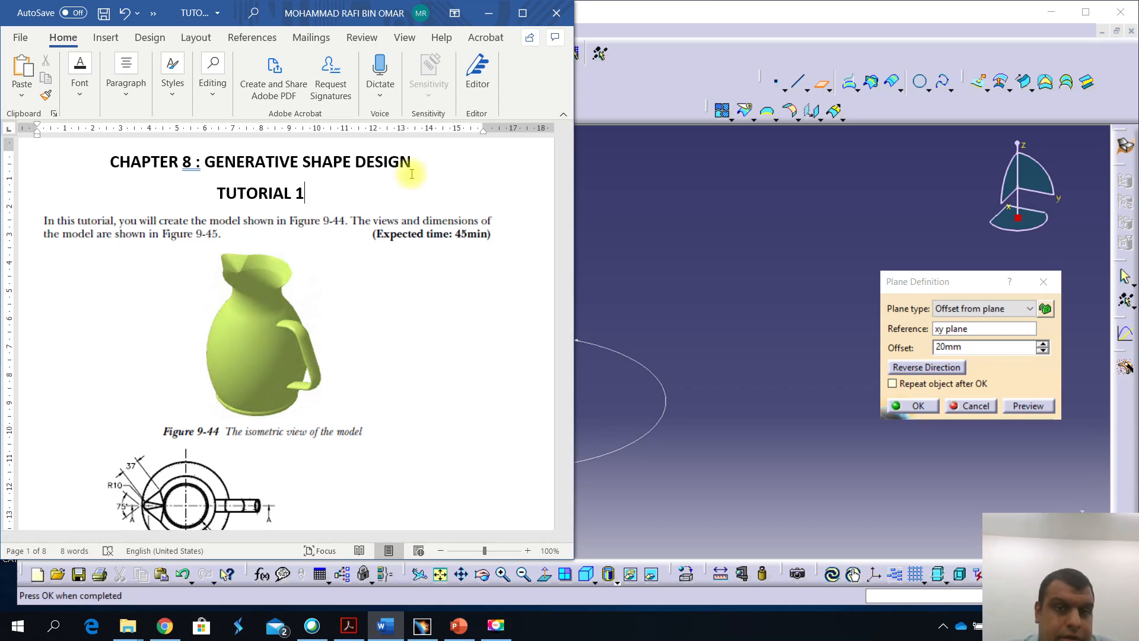
pyautogui.click(488, 13)
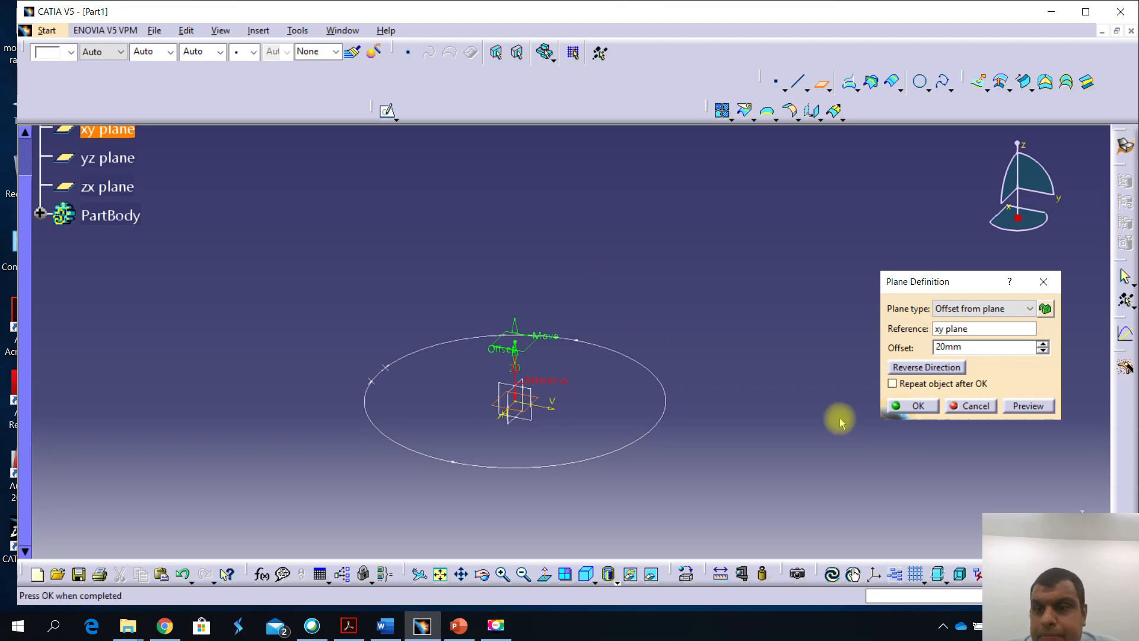
# Accept the offset plane definition and open a sketch on the new plane
pyautogui.click(899, 407)
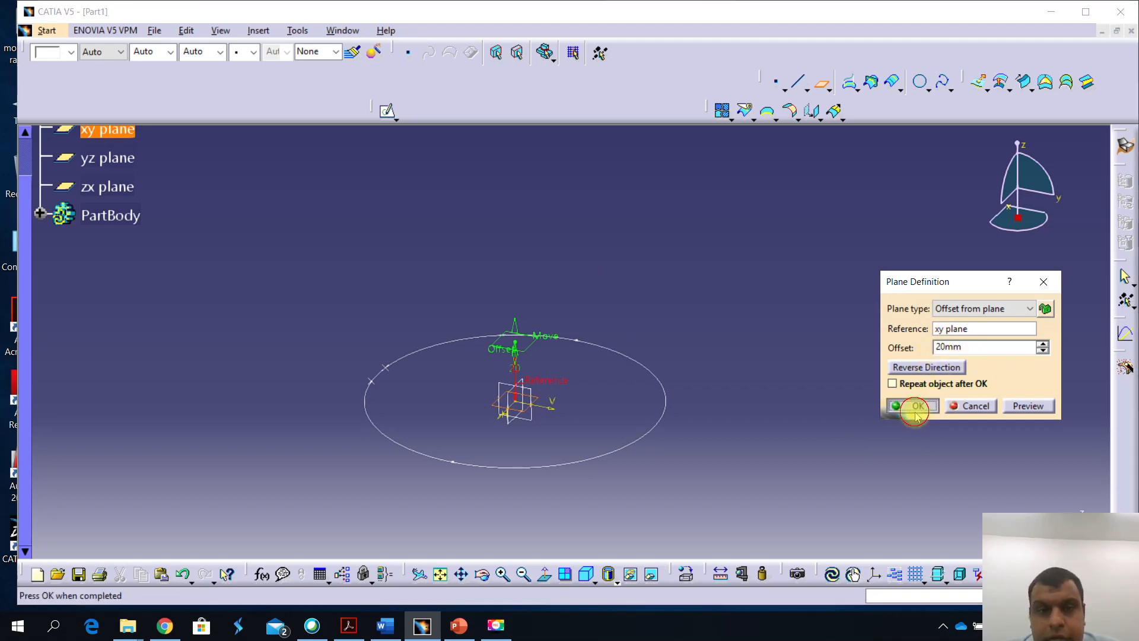
pyautogui.click(515, 350)
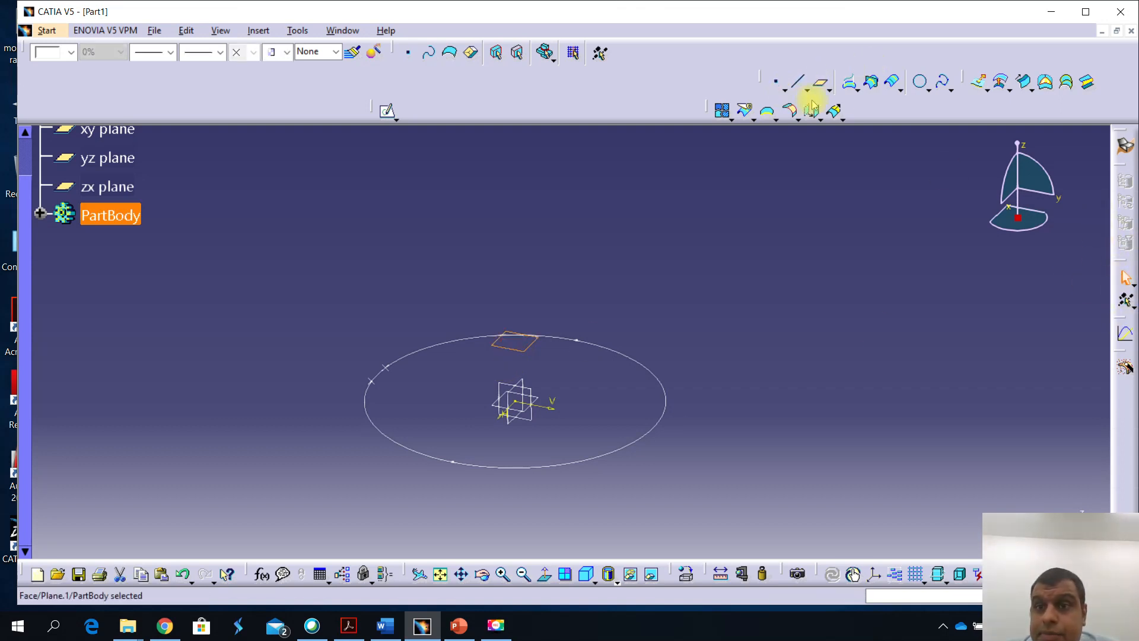
pyautogui.click(387, 110)
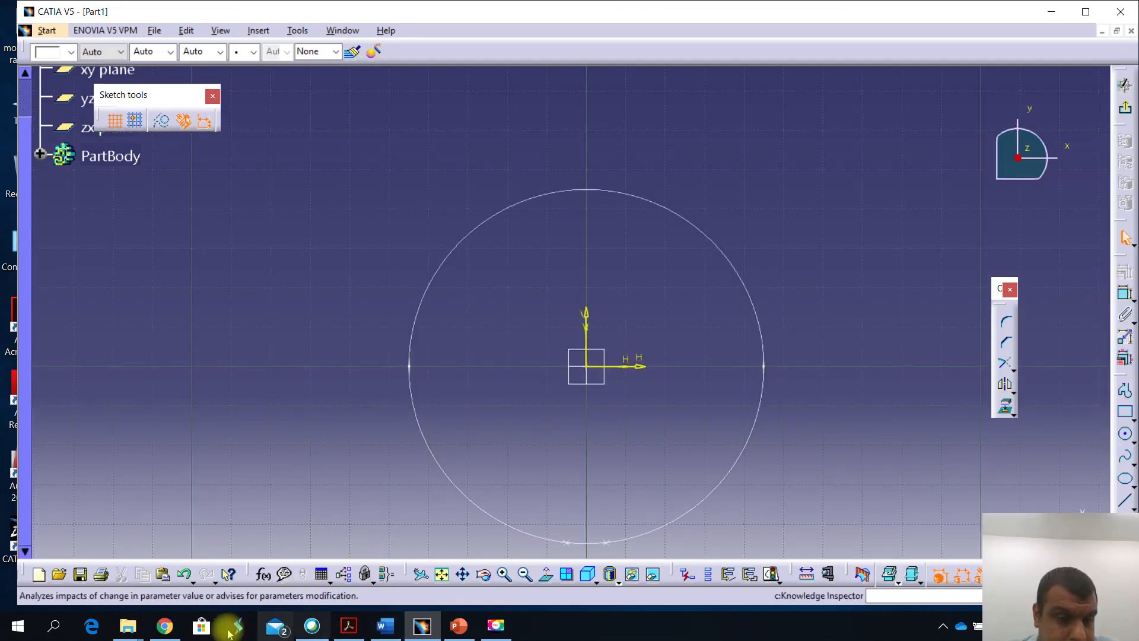
# Review the second base surface section in Figure 9-47 of the Word tutorial and return to CATIA V5
pyautogui.click(354, 627)
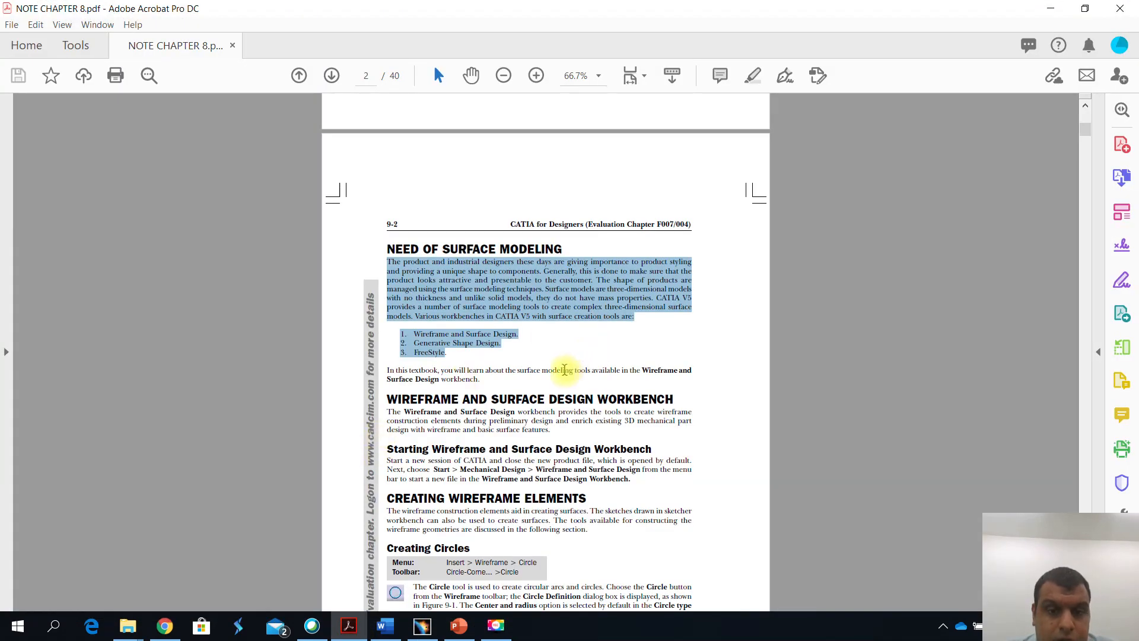
pyautogui.scroll(-3, 564, 371)
pyautogui.scroll(5, 562, 374)
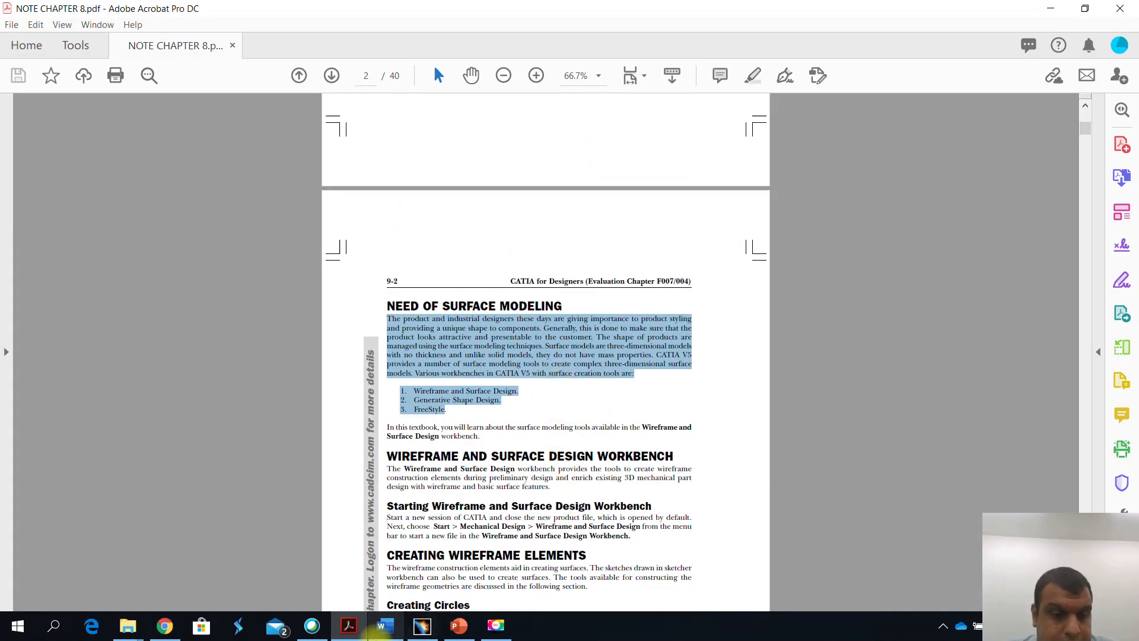
pyautogui.click(385, 626)
pyautogui.scroll(-5, 335, 427)
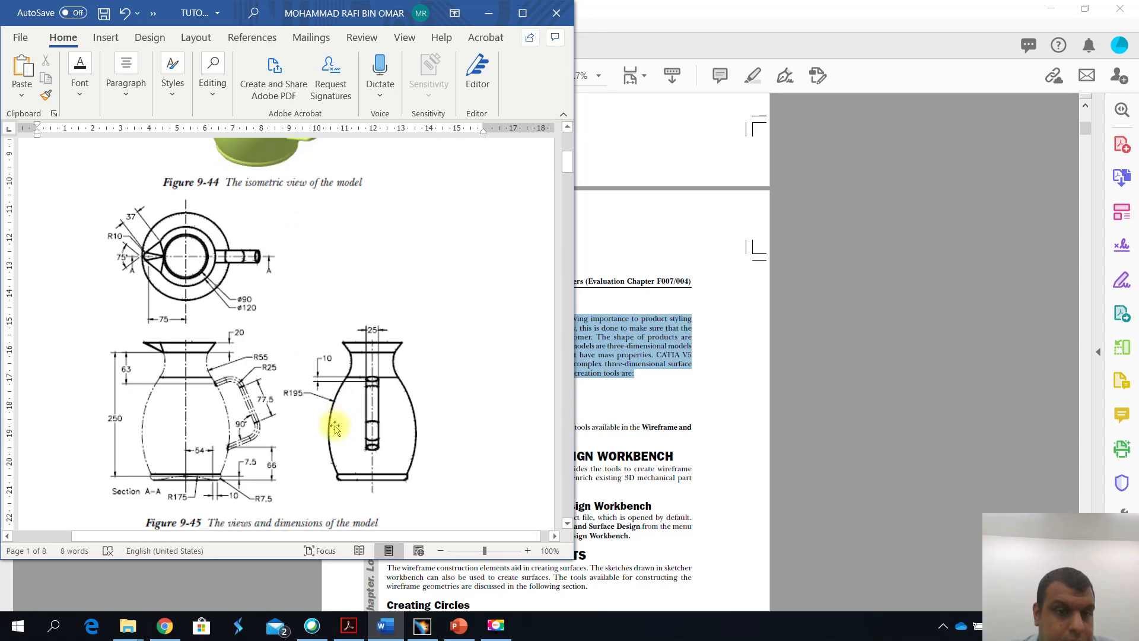
pyautogui.scroll(-15, 326, 423)
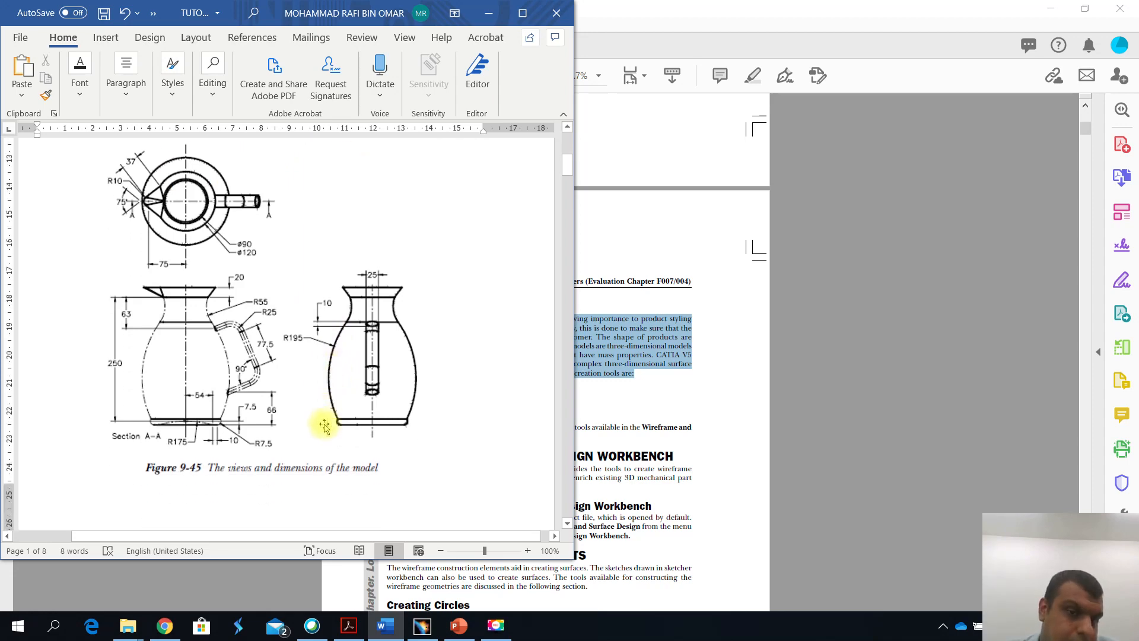
pyautogui.scroll(-13, 321, 429)
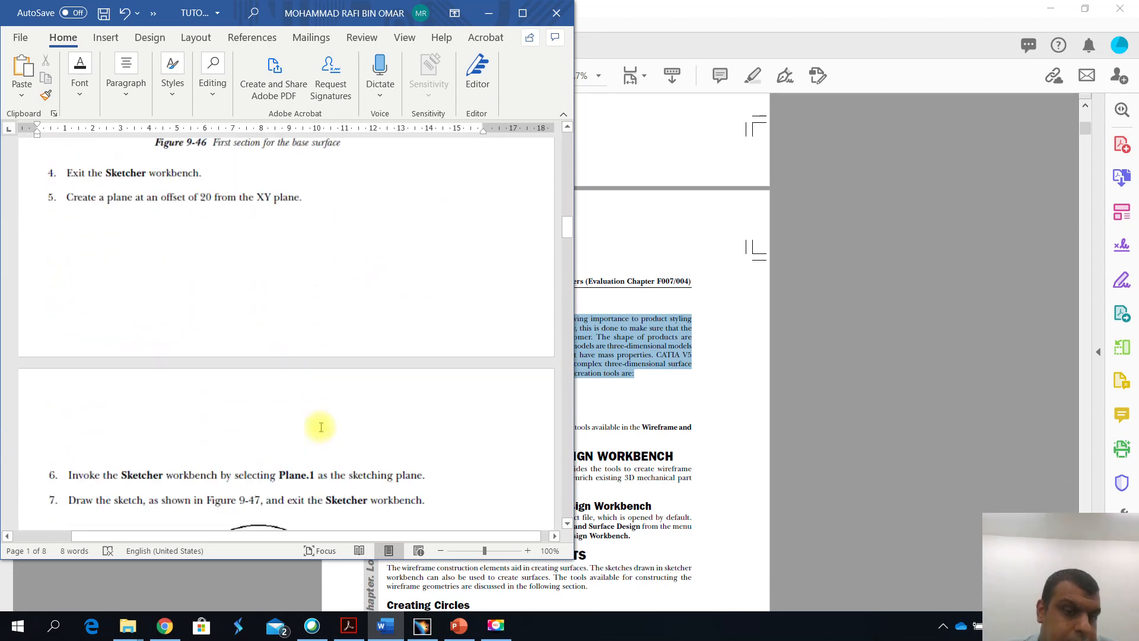
pyautogui.scroll(1, 320, 428)
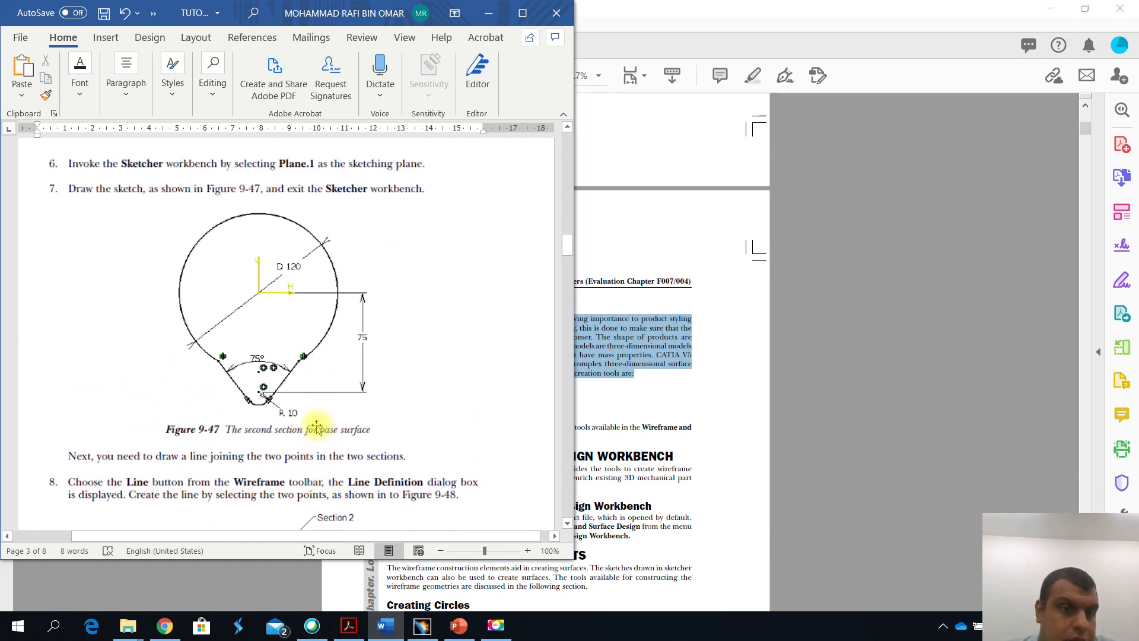
pyautogui.scroll(7, 316, 429)
pyautogui.scroll(-8, 316, 436)
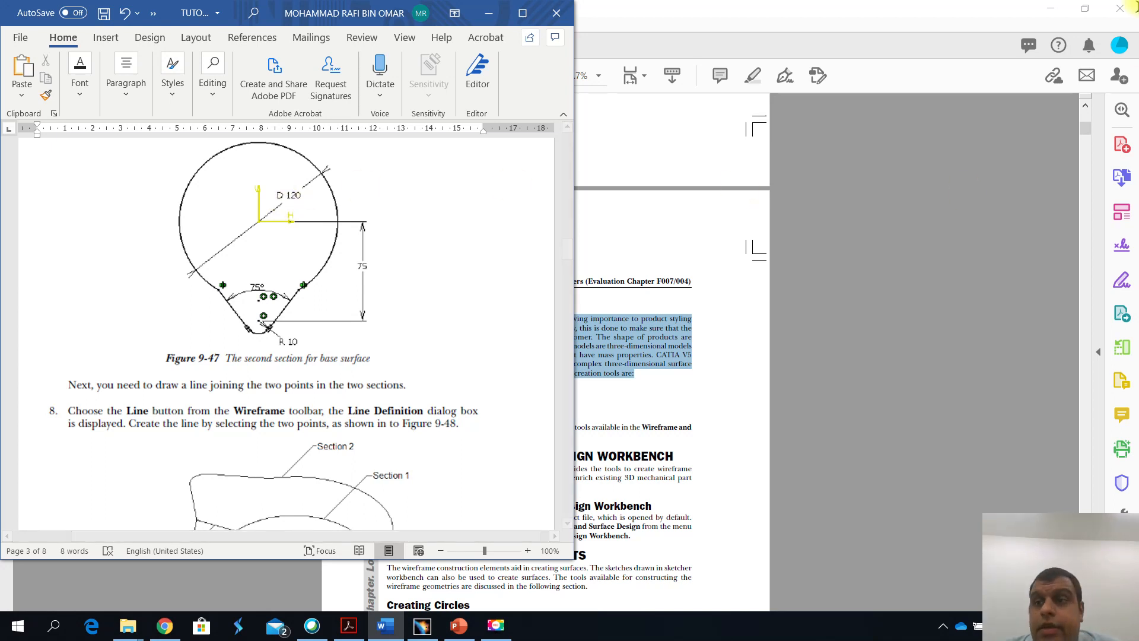
pyautogui.click(1064, 10)
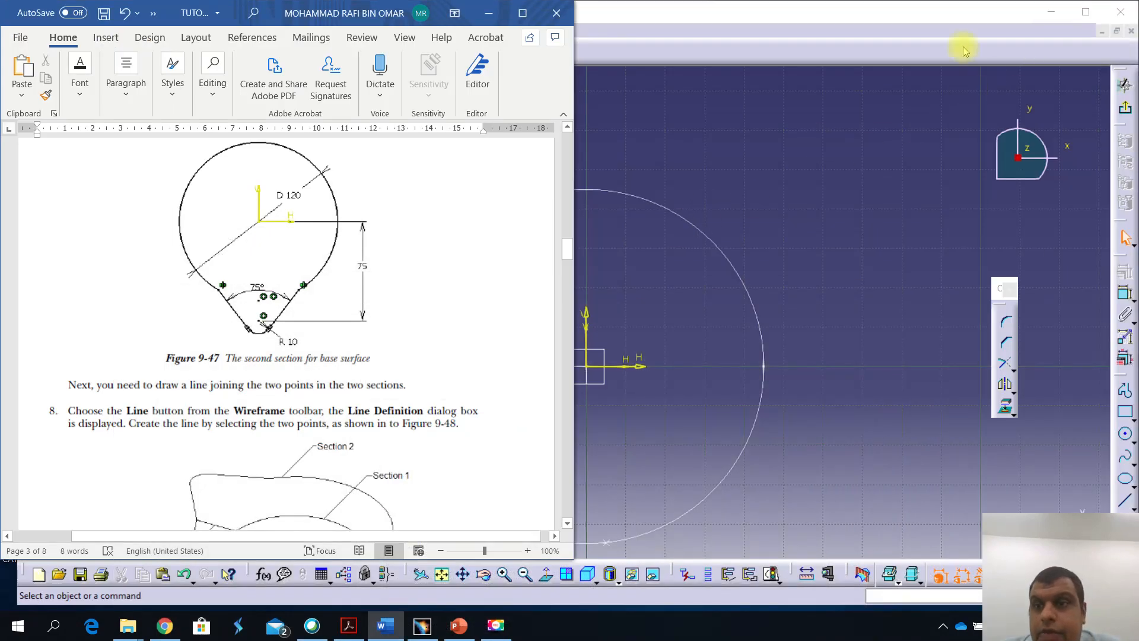
pyautogui.click(745, 224)
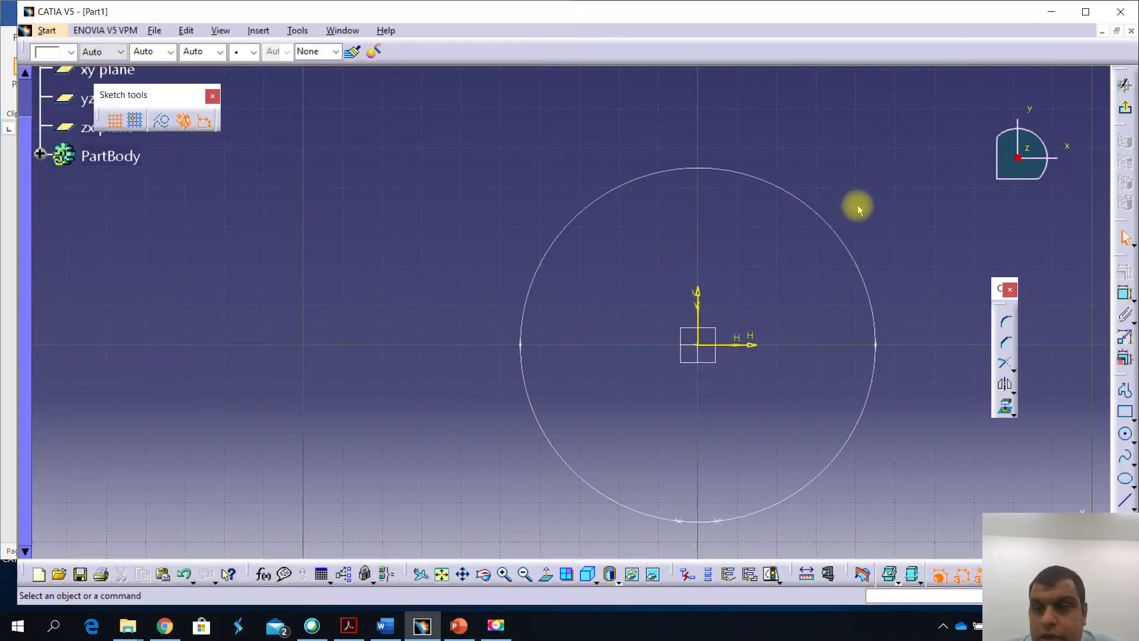
# Draw a circle centred on the sketch origin and set its diameter to 120 mm
pyautogui.click(1125, 436)
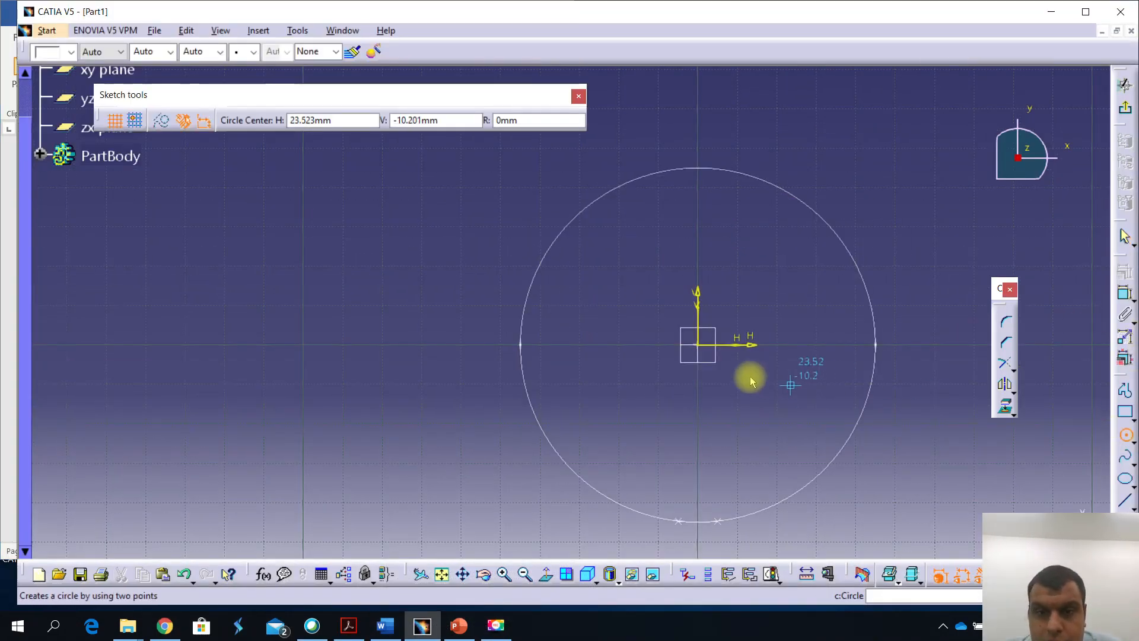
pyautogui.click(698, 346)
pyautogui.click(870, 145)
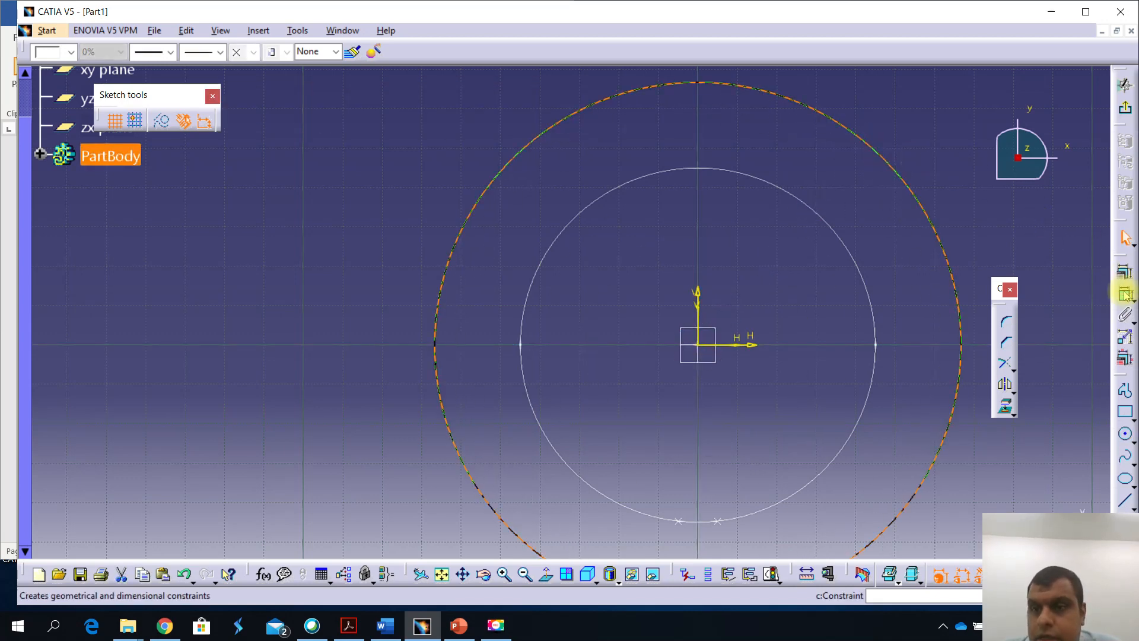
pyautogui.click(1125, 272)
pyautogui.click(894, 94)
pyautogui.doubleClick(900, 94)
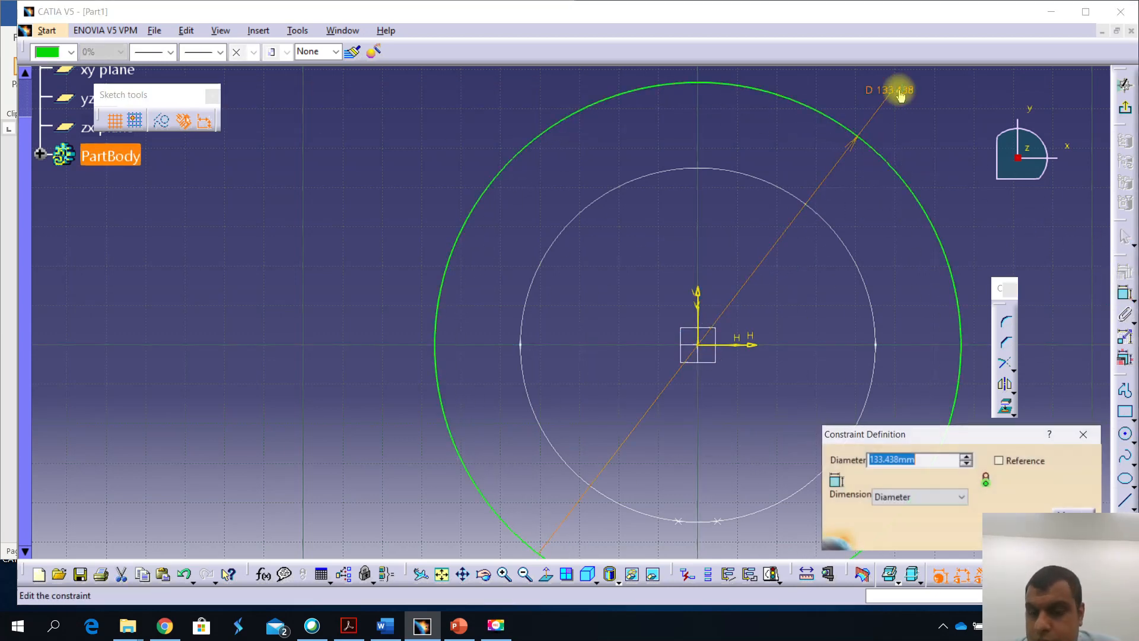
pyautogui.write('120')
pyautogui.press('Return')
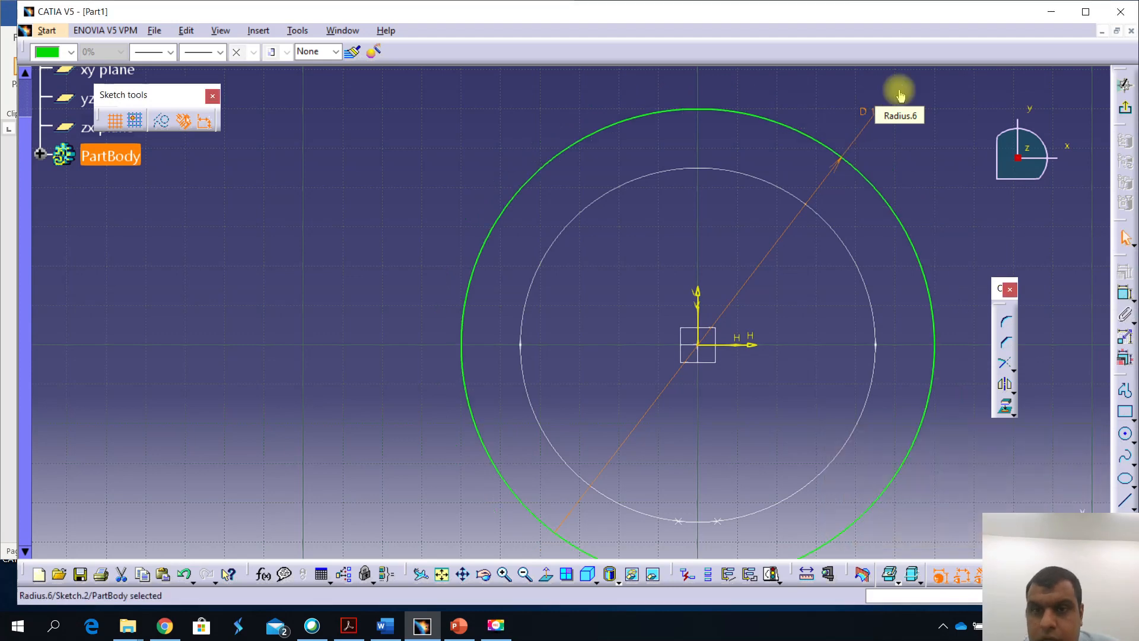
# Draw a small circle centred on the vertical axis below the large circle and set its diameter to 20 mm
pyautogui.moveTo(720, 163); pyautogui.dragTo(623, 264, button='middle')
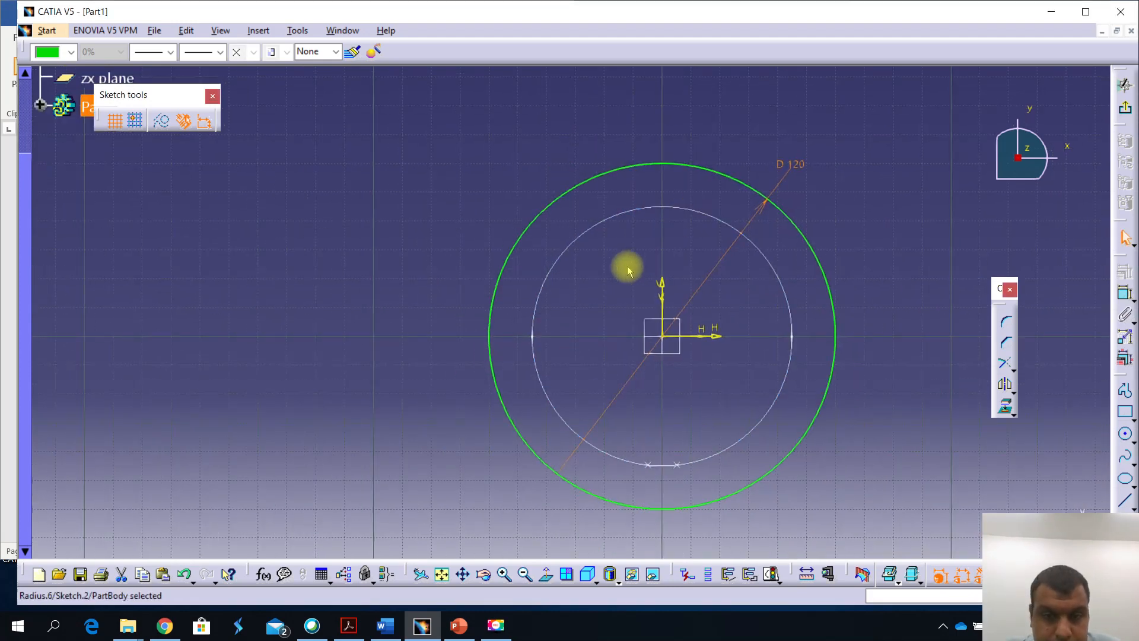
pyautogui.moveTo(771, 426); pyautogui.dragTo(709, 293, button='middle')
pyautogui.click(1126, 436)
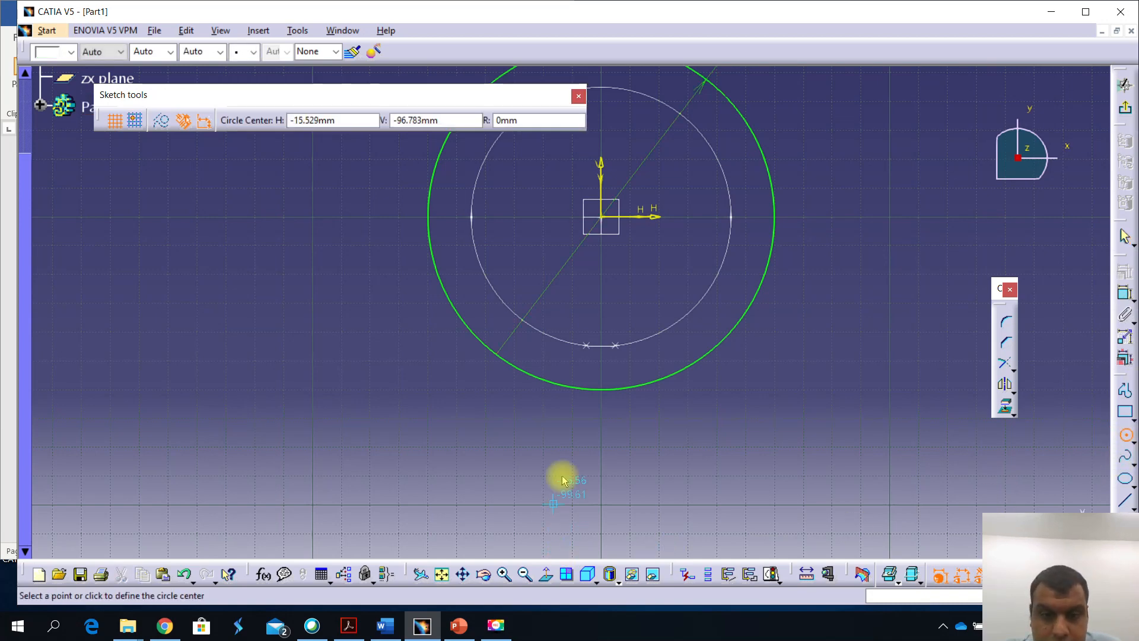
pyautogui.click(602, 468)
pyautogui.click(623, 461)
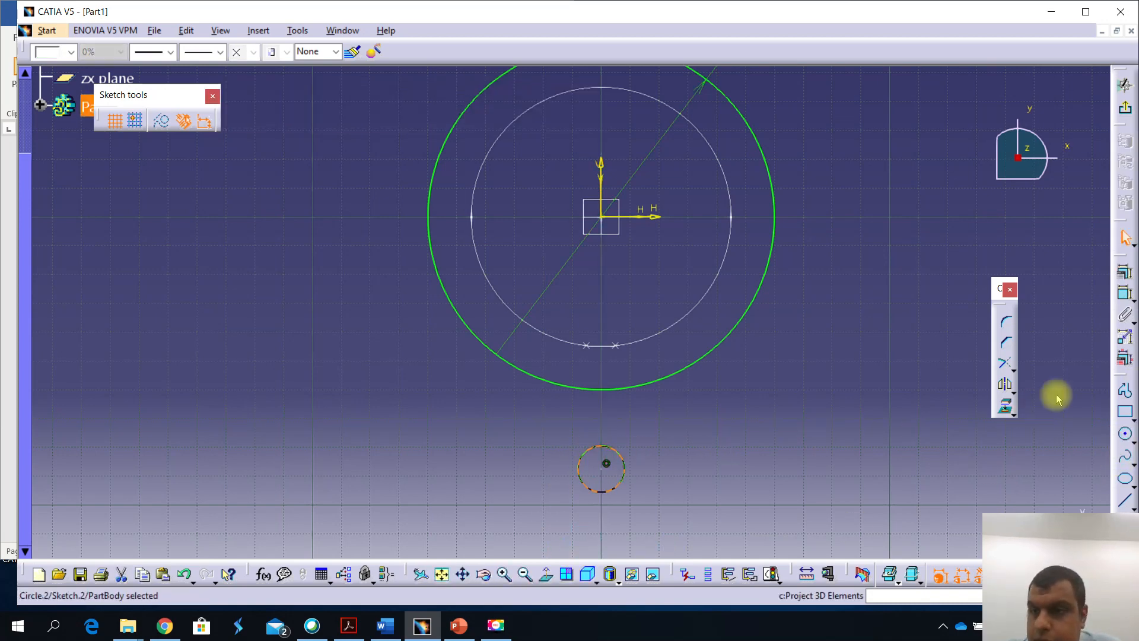
pyautogui.click(1126, 282)
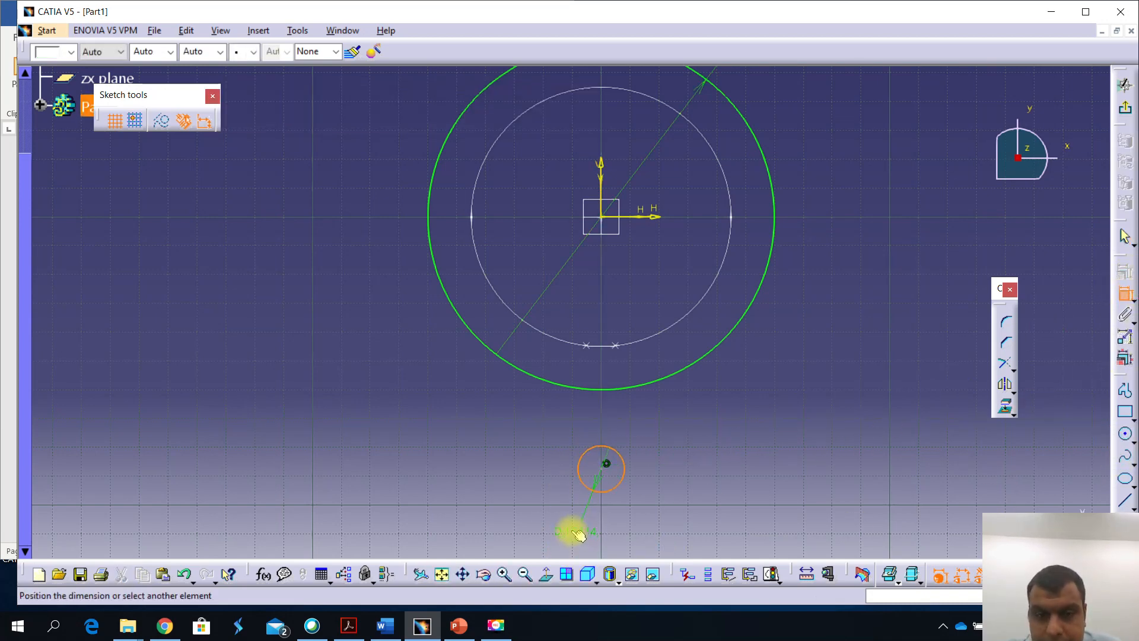
pyautogui.click(663, 490)
pyautogui.doubleClick(663, 490)
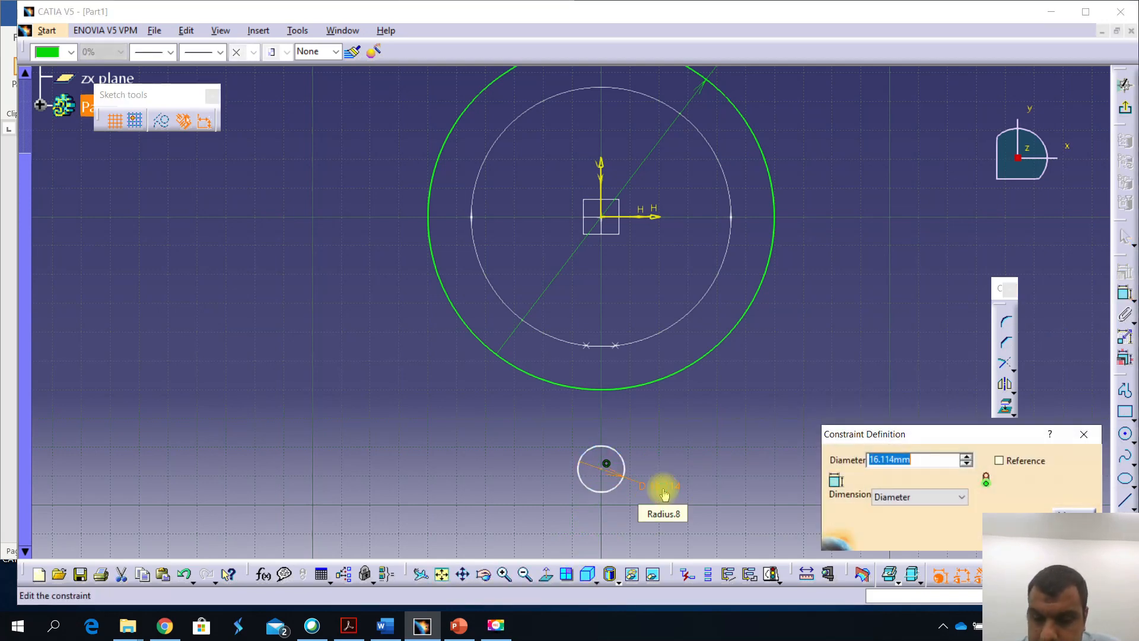
pyautogui.write('20')
pyautogui.press('Return')
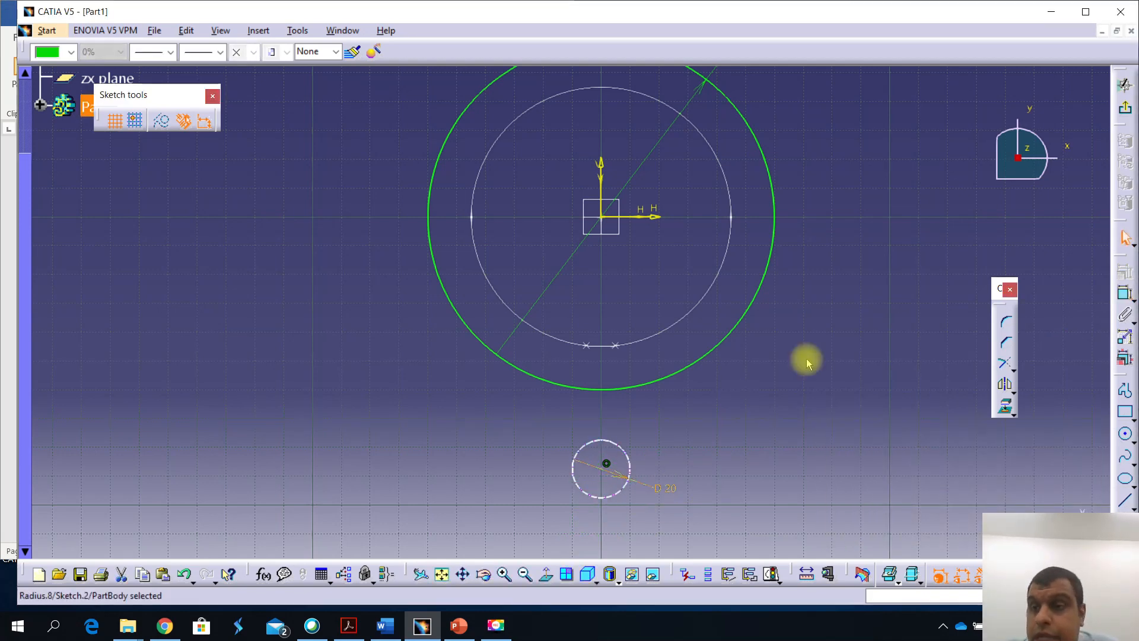
# Dimension the vertical distance from the origin to the small circle's centre and set it to 75 mm
pyautogui.click(1127, 291)
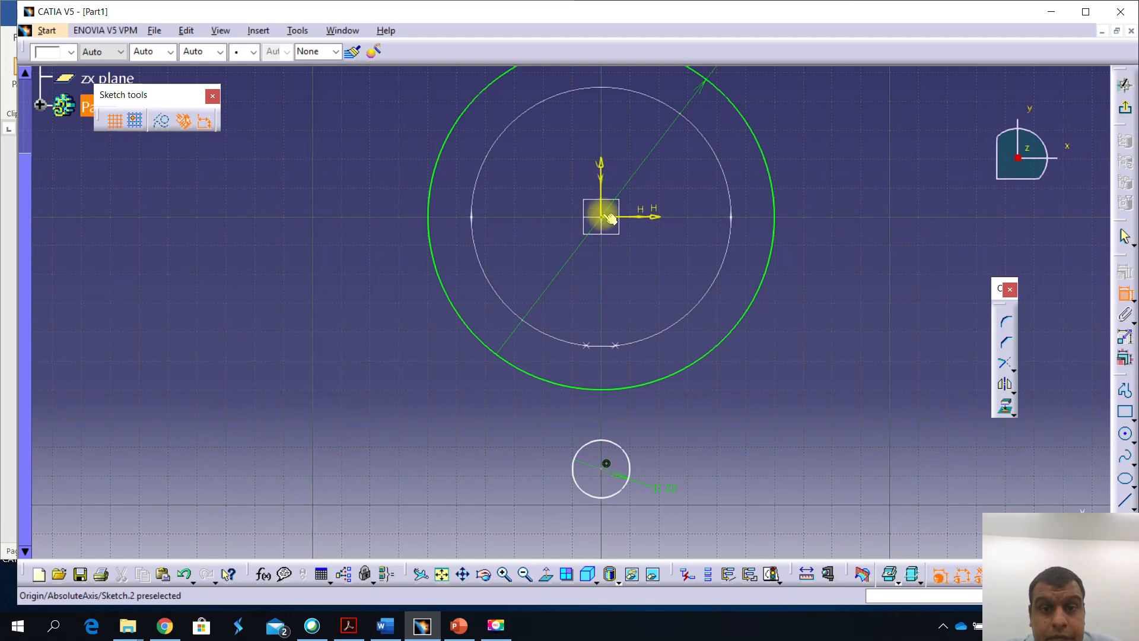
pyautogui.click(602, 220)
pyautogui.click(606, 463)
pyautogui.doubleClick(919, 361)
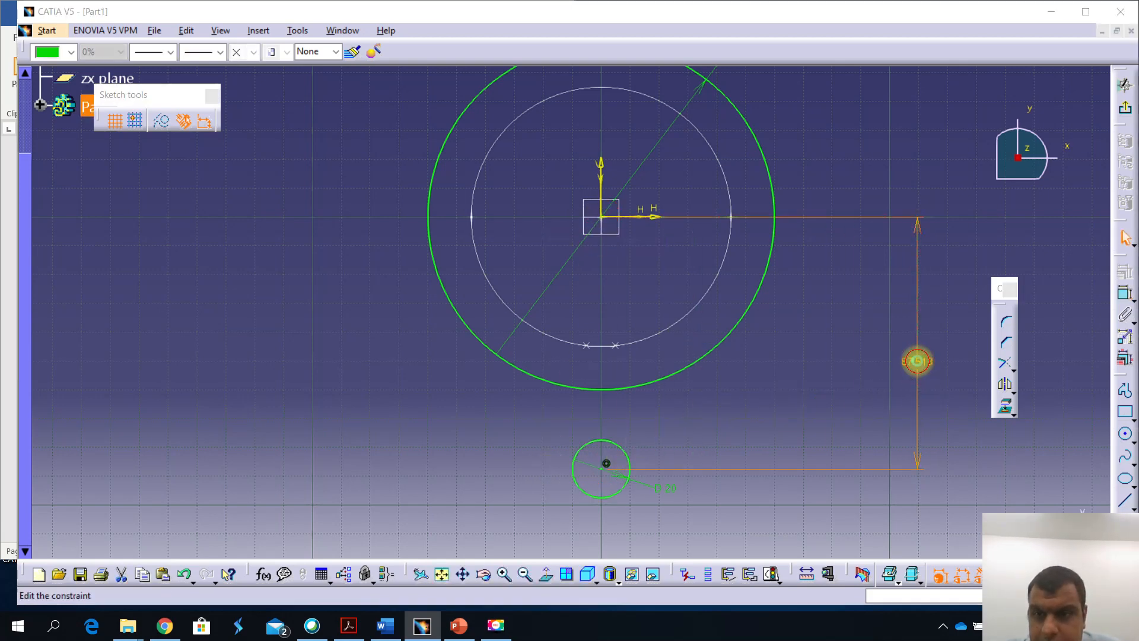
pyautogui.write('75')
pyautogui.press('Return')
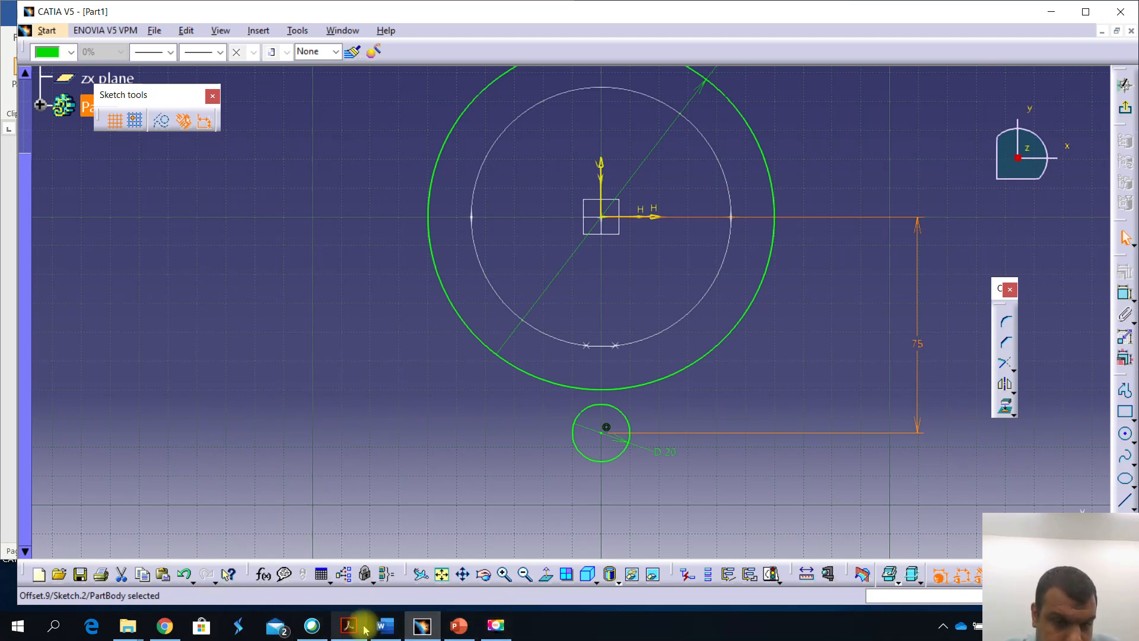
# Check Figure 9-47 in Word, then in CATIA V5 draw a slanted line from the small circle's lower right edge to just inside the large circle
pyautogui.click(385, 626)
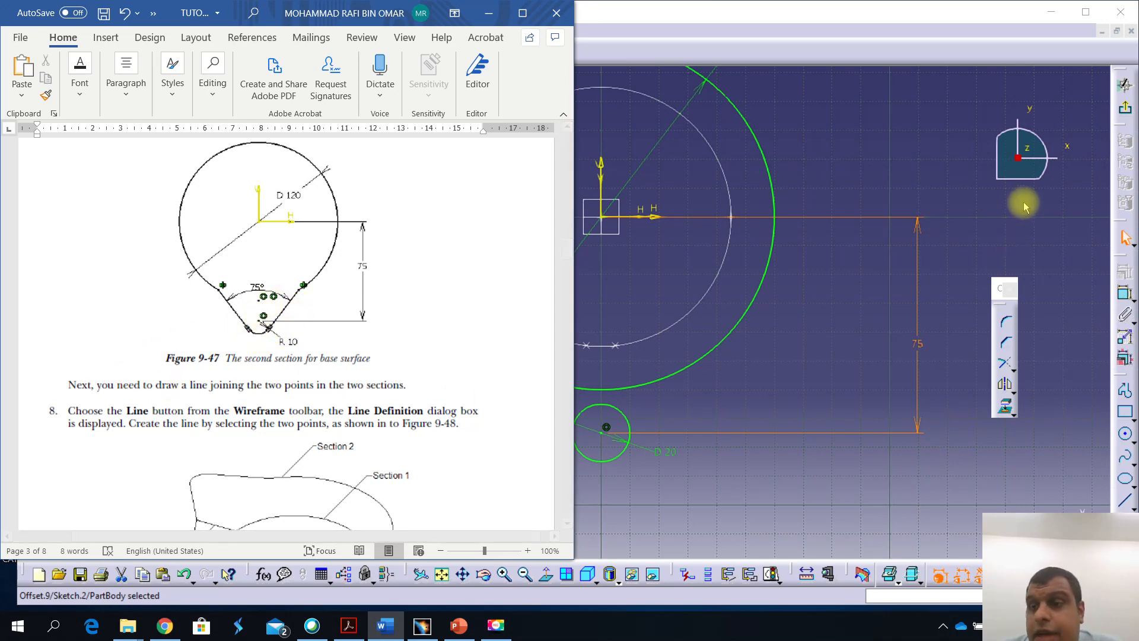
pyautogui.click(1056, 371)
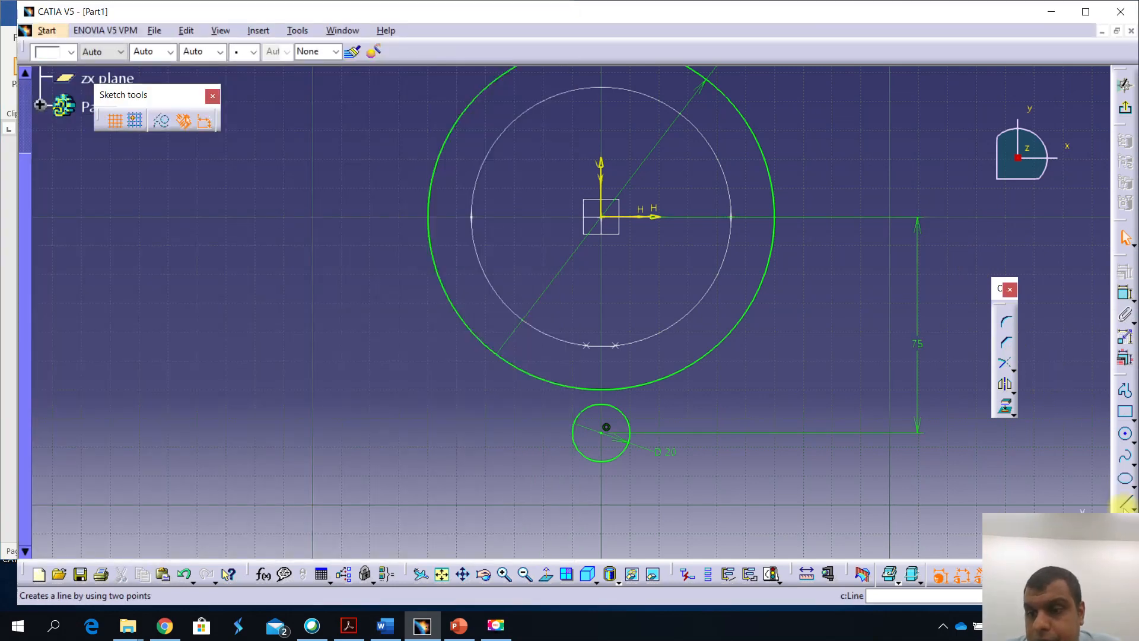
pyautogui.click(1123, 503)
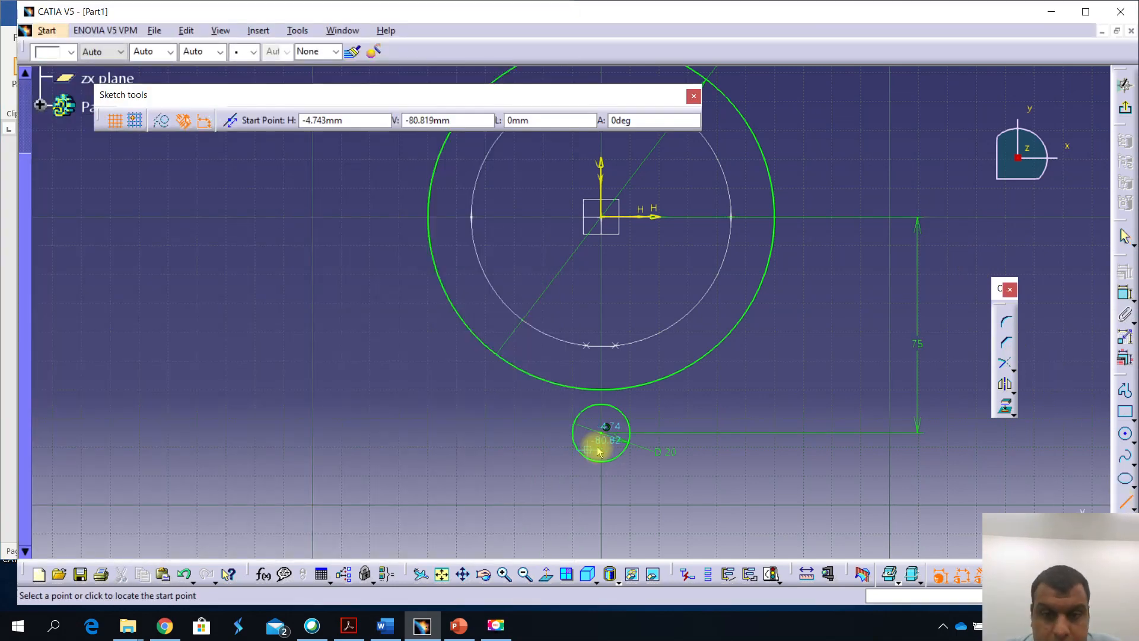
pyautogui.click(628, 451)
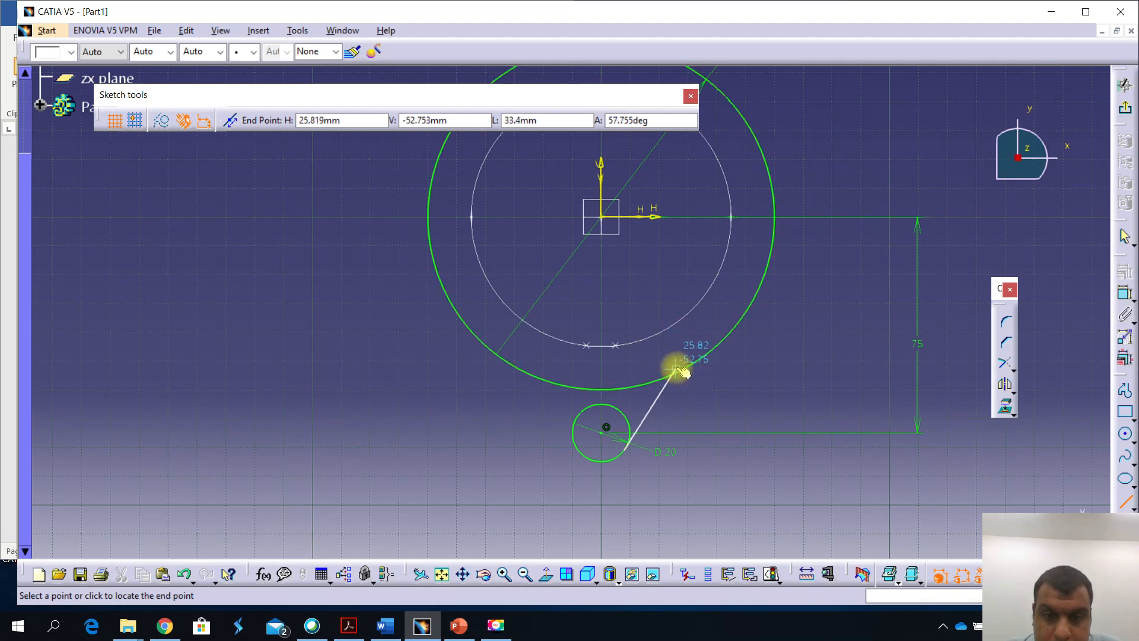
pyautogui.click(716, 319)
pyautogui.click(717, 321)
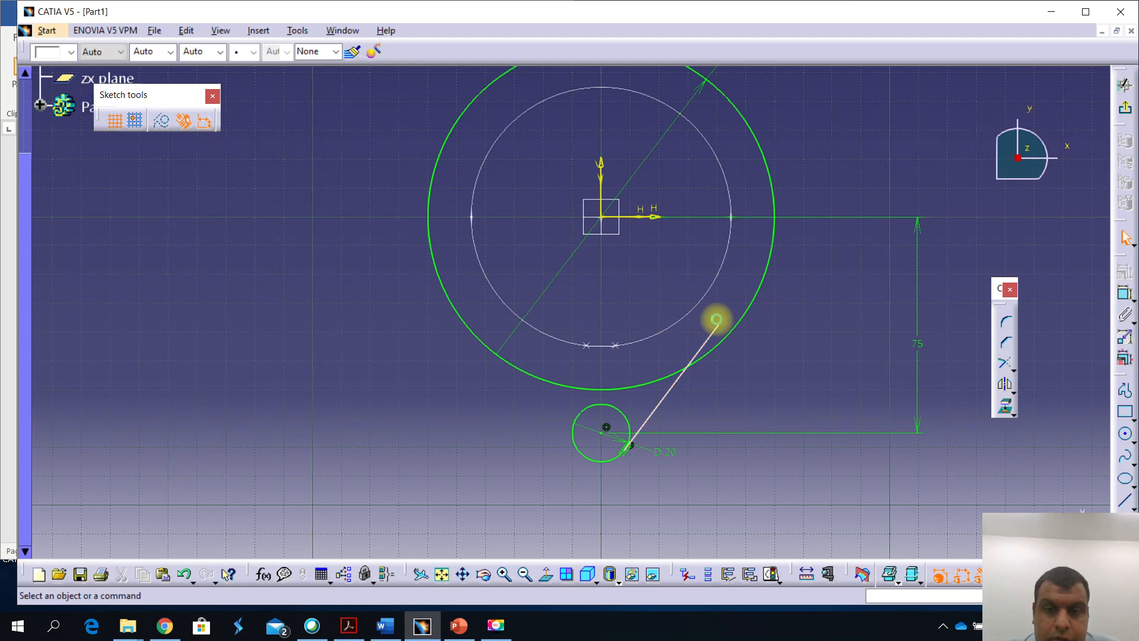
# Mirror the slanted line about the vertical axis
pyautogui.click(662, 402)
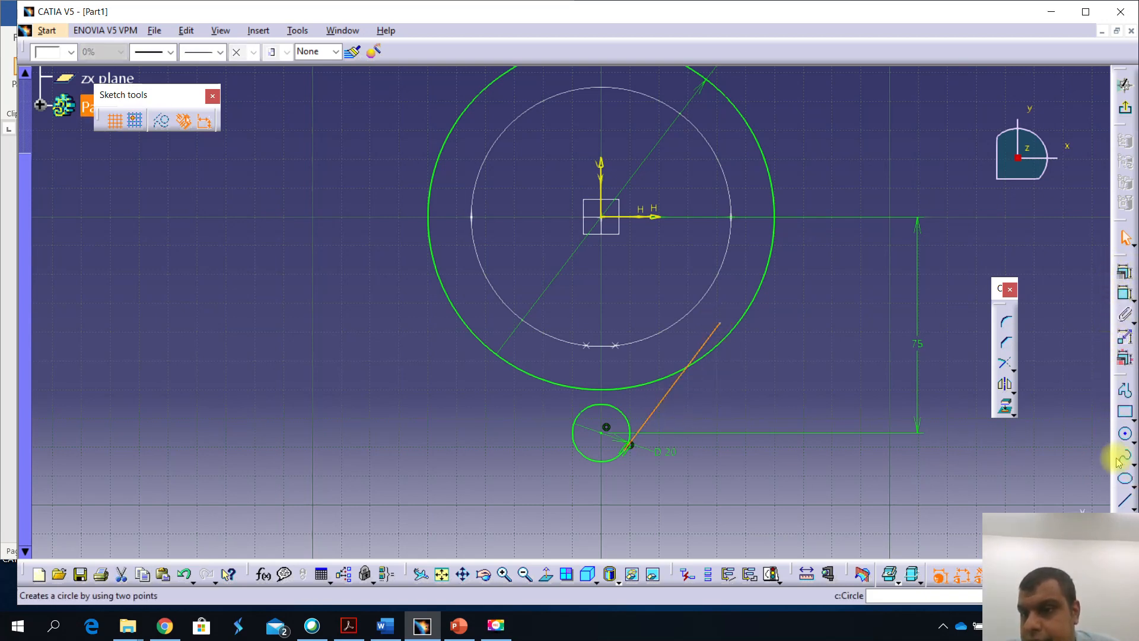
pyautogui.click(1005, 387)
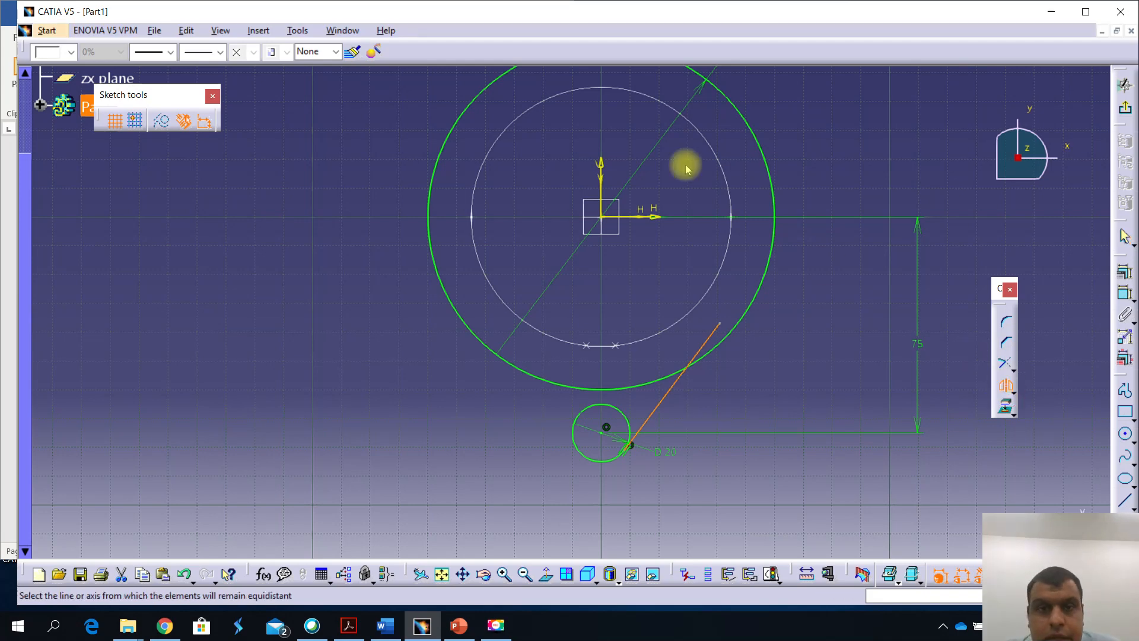
pyautogui.click(602, 179)
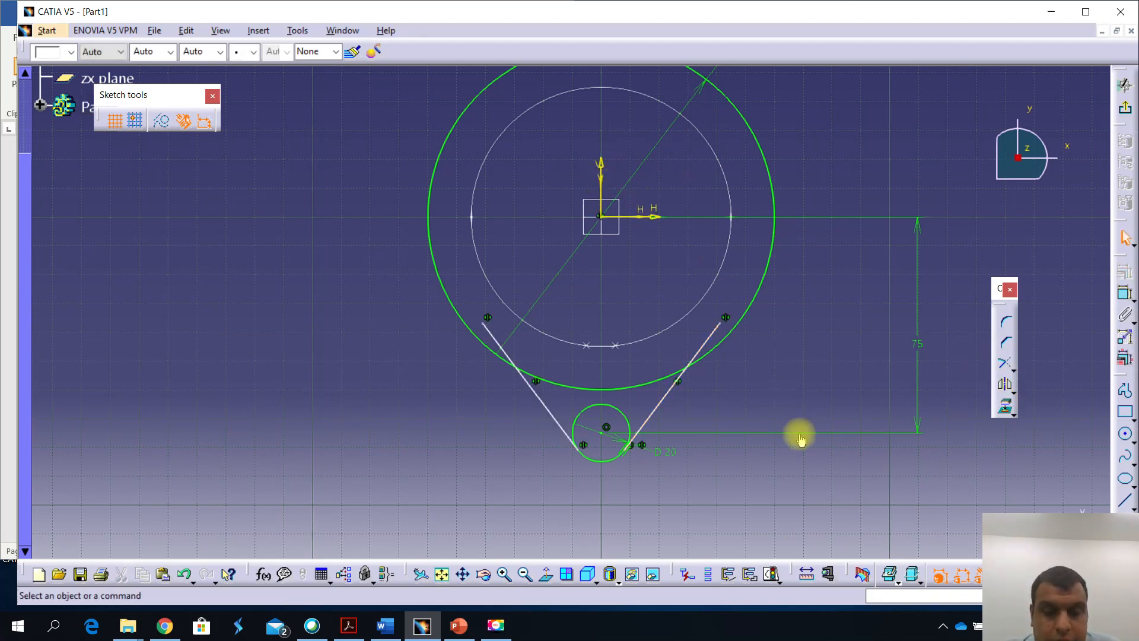
# Dimension the angle between the two slanted lines and set it to 75 degrees
pyautogui.click(1123, 293)
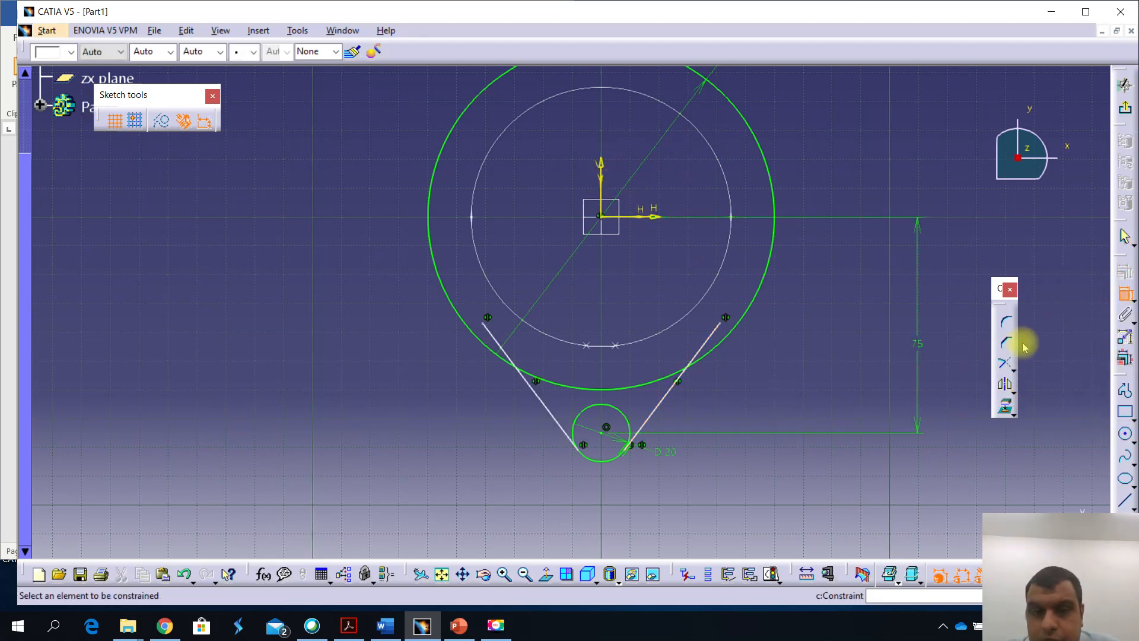
pyautogui.click(668, 401)
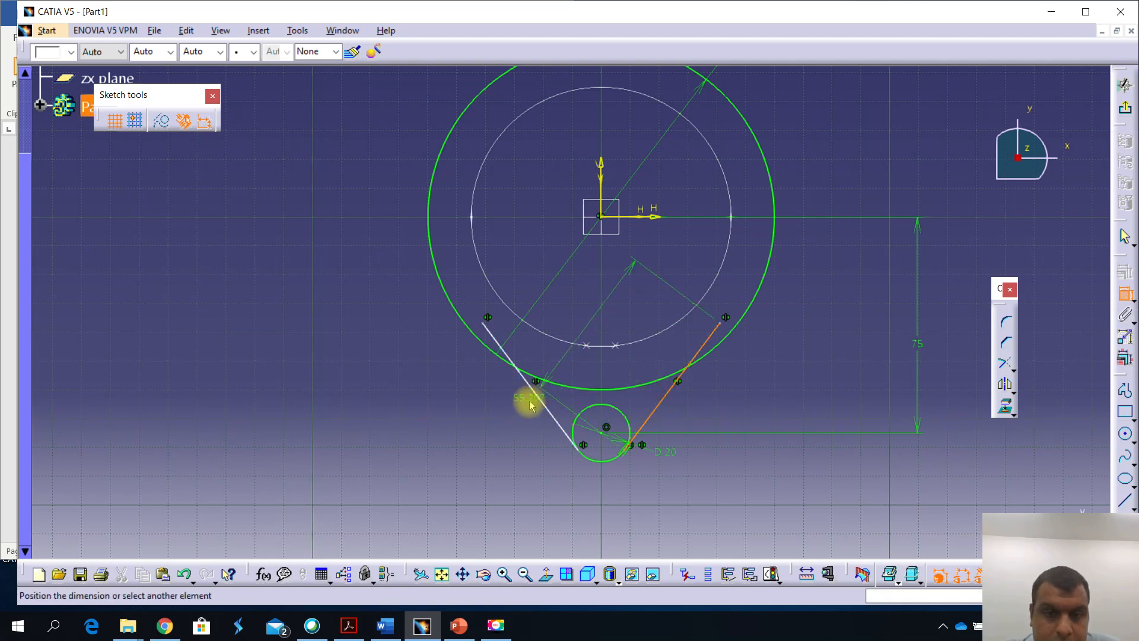
pyautogui.click(546, 405)
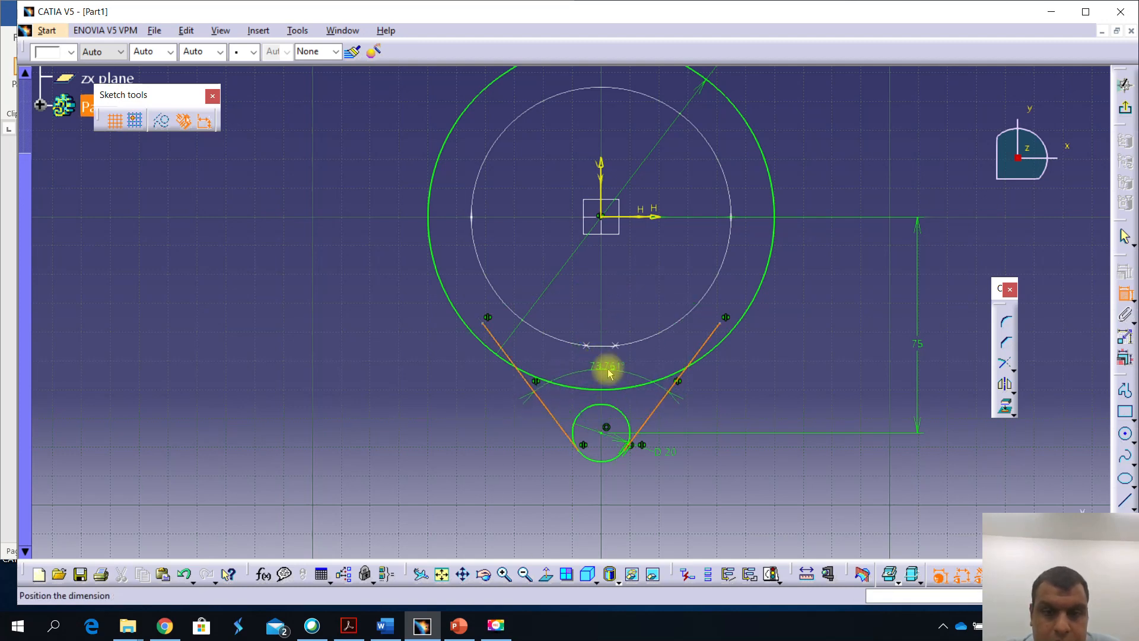
pyautogui.click(610, 372)
pyautogui.doubleClick(605, 365)
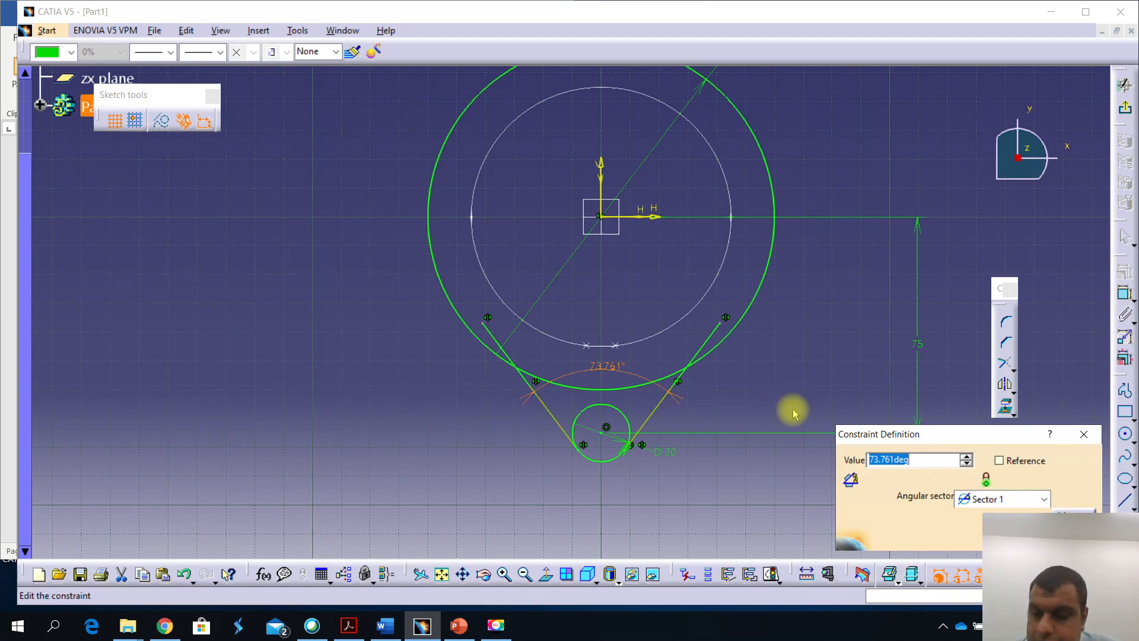
pyautogui.write('75')
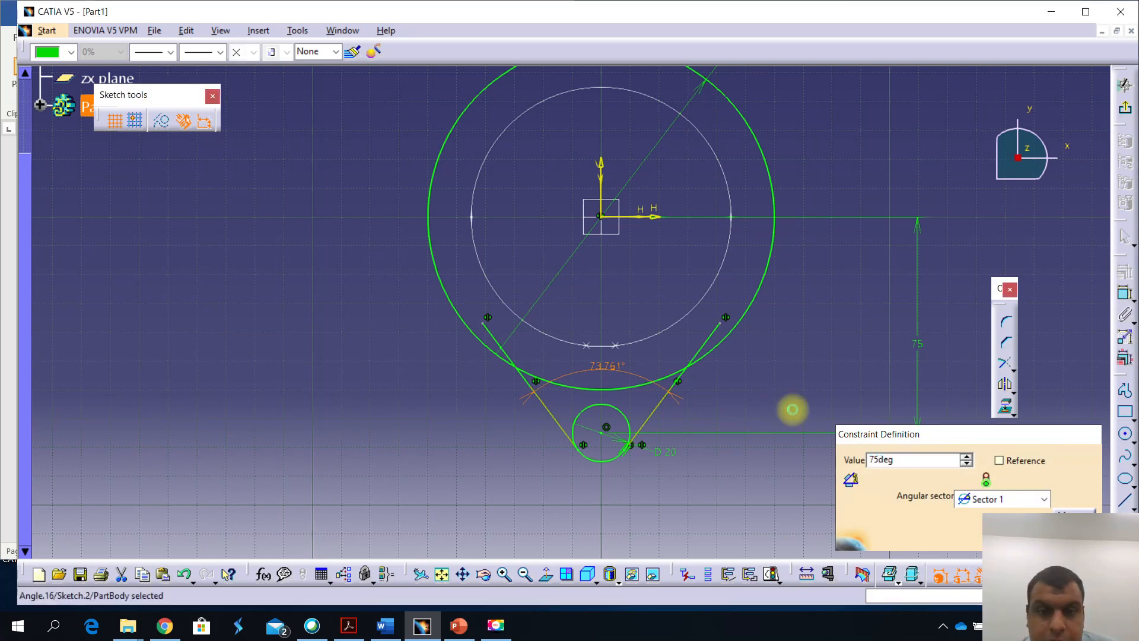
# Undo the angle edit and constrain the two slanted lines to be symmetric about the vertical axis
pyautogui.press('Return')
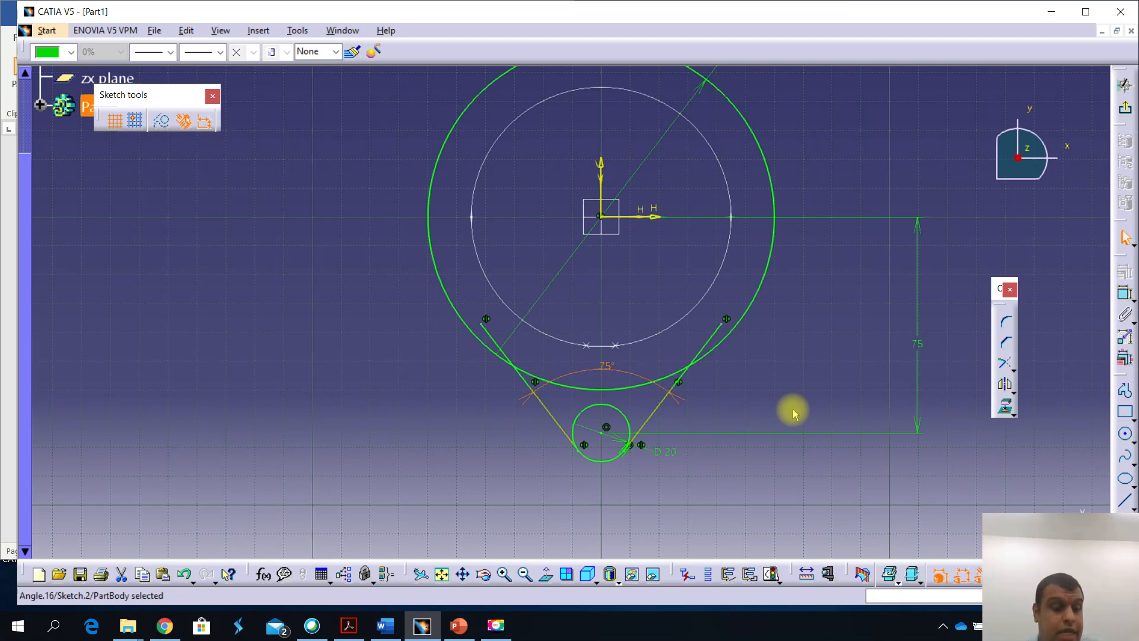
pyautogui.hotkey('ctrl', 'z')
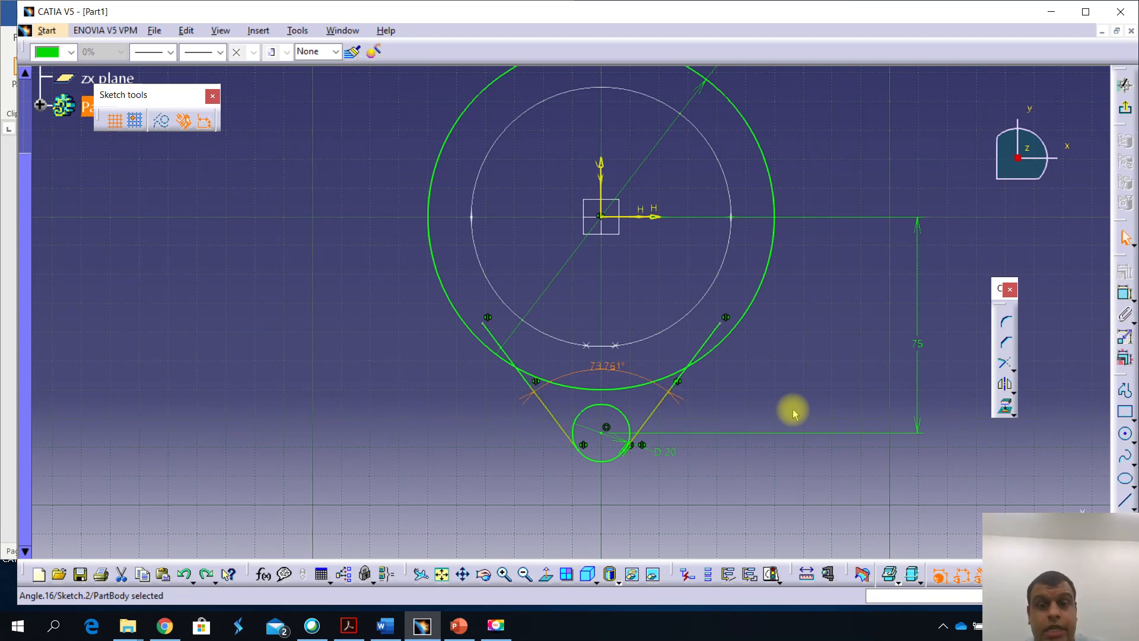
pyautogui.click(799, 377)
pyautogui.click(653, 417)
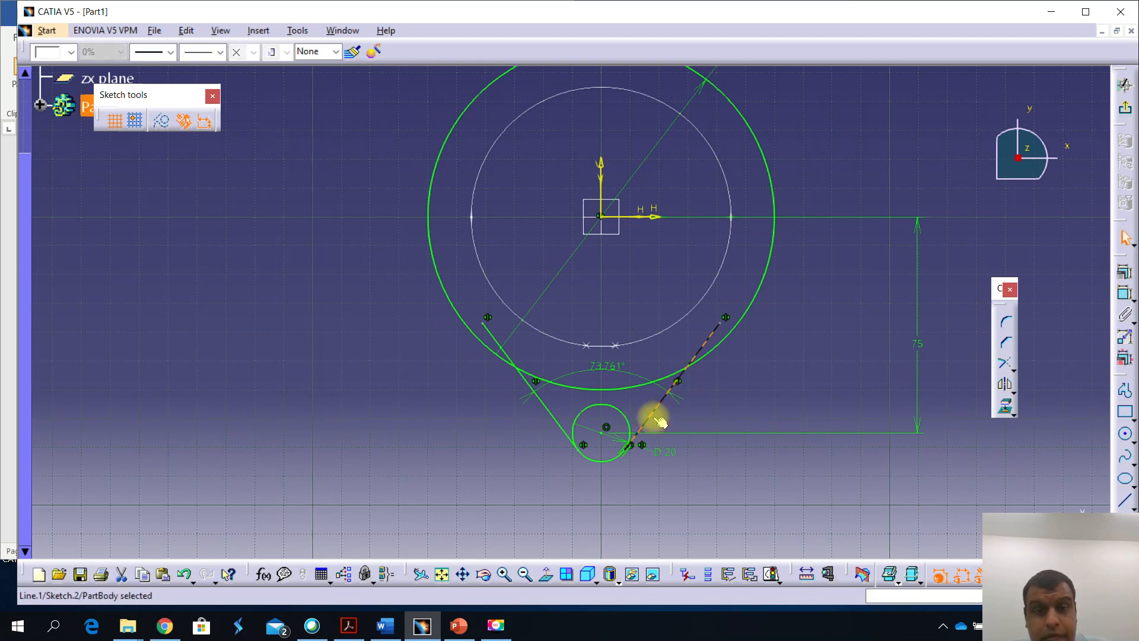
pyautogui.keyDown('ctrl'); pyautogui.click(549, 416); pyautogui.keyUp('ctrl')
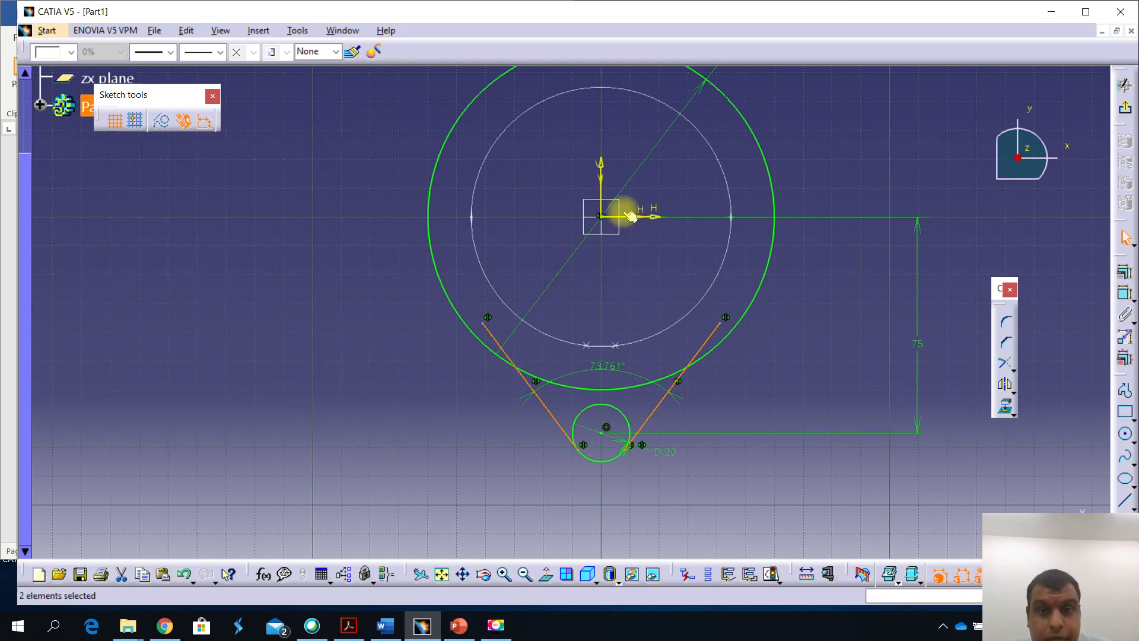
pyautogui.click(1131, 272)
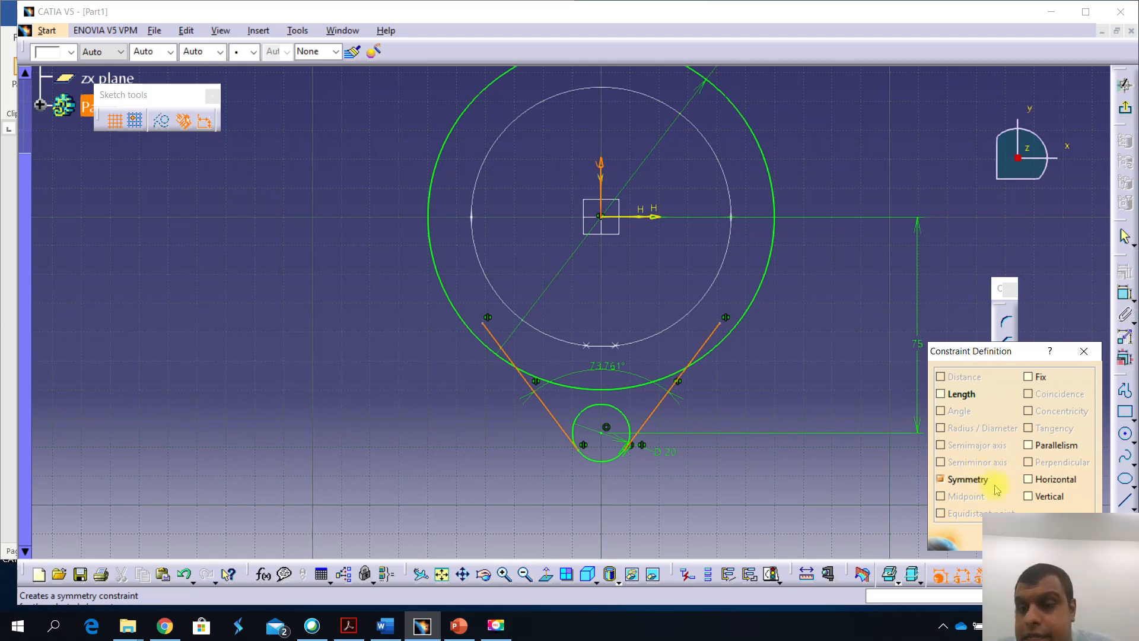
pyautogui.click(1030, 537)
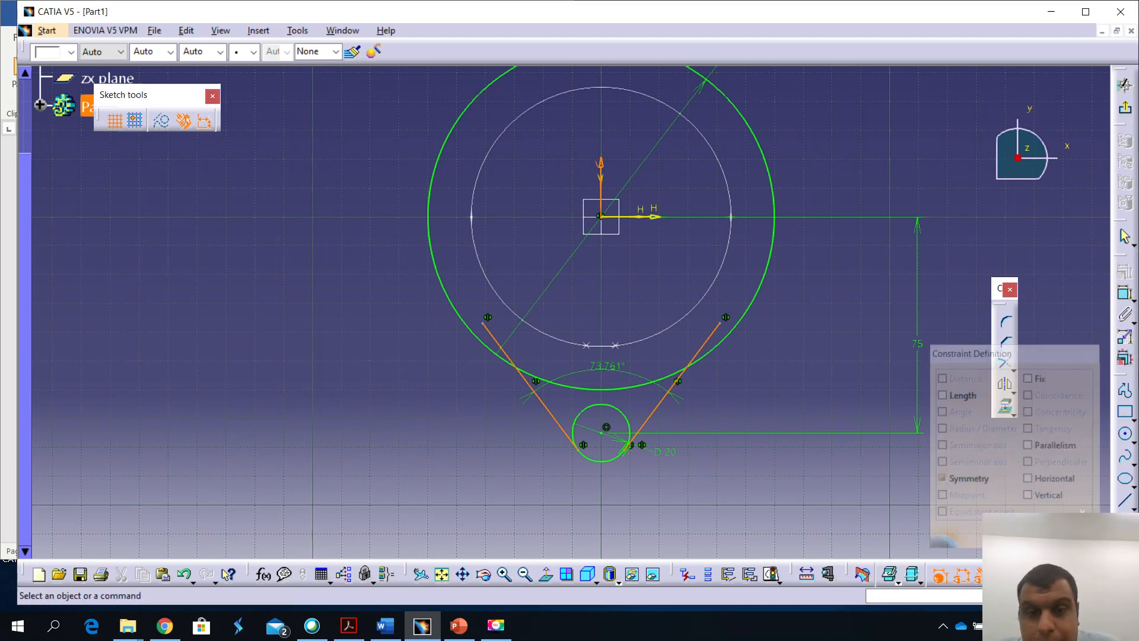
# Set the angle dimension between the two slanted lines to 75 degrees
pyautogui.doubleClick(600, 368)
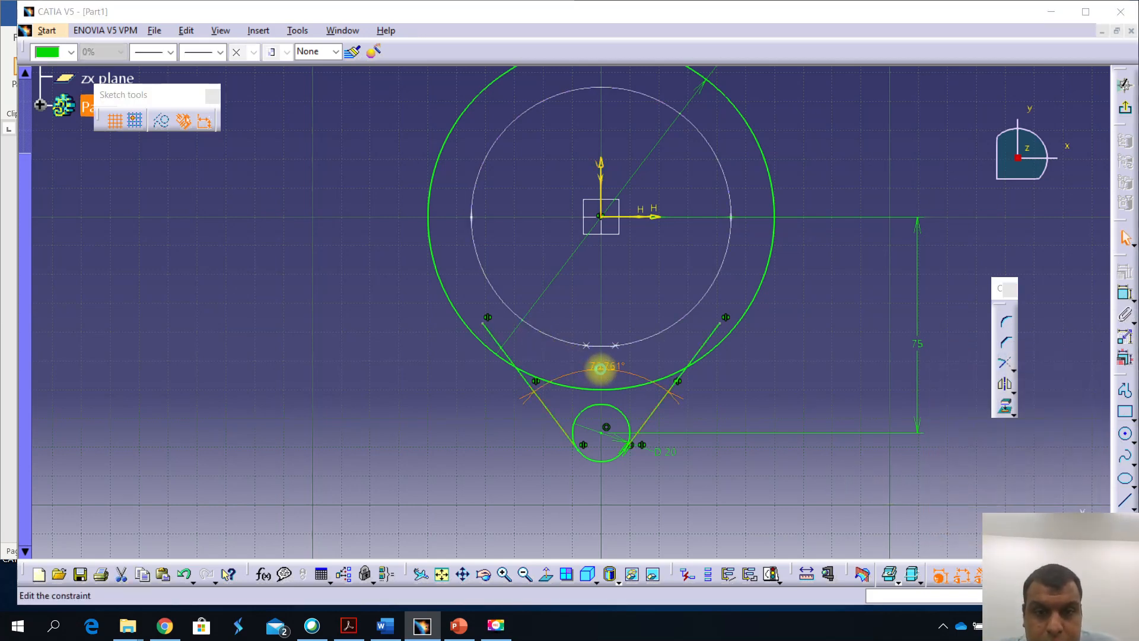
pyautogui.write('75')
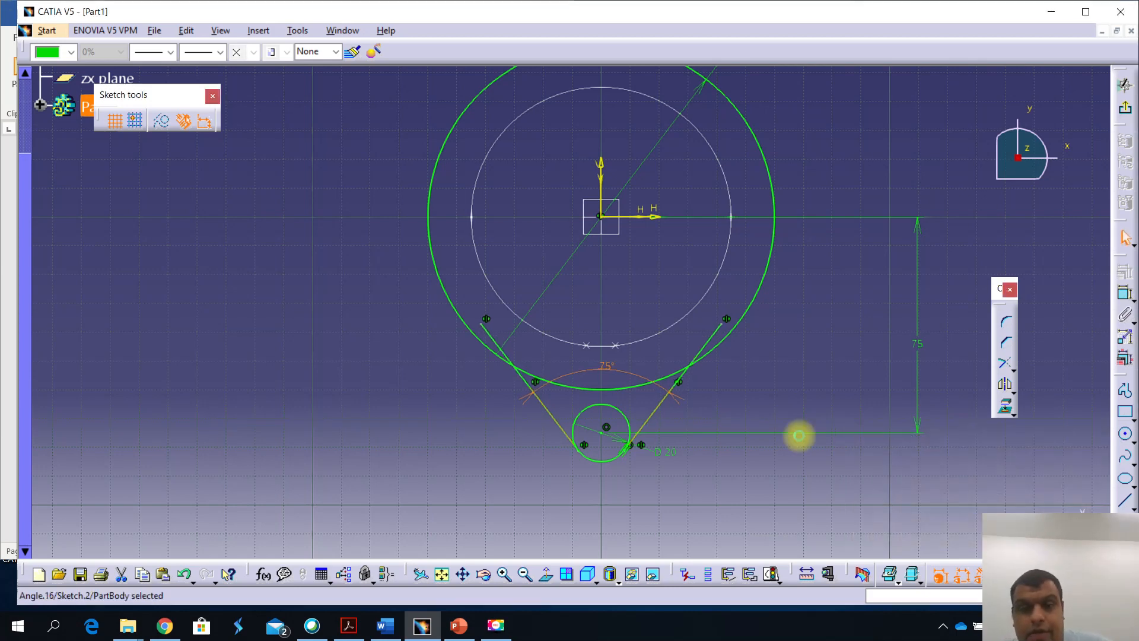
pyautogui.press('Return')
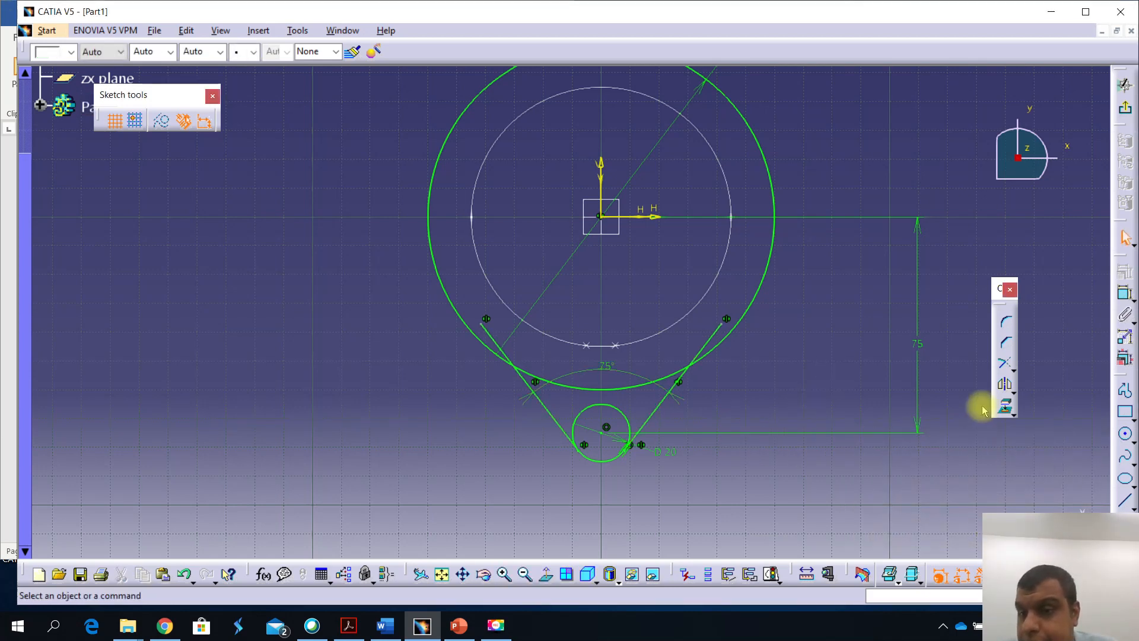
# Quick Trim the slanted lines' ends inside the large circle, the large circle's arc between them and the small circle's upper arc
pyautogui.click(1008, 366)
pyautogui.click(1014, 370)
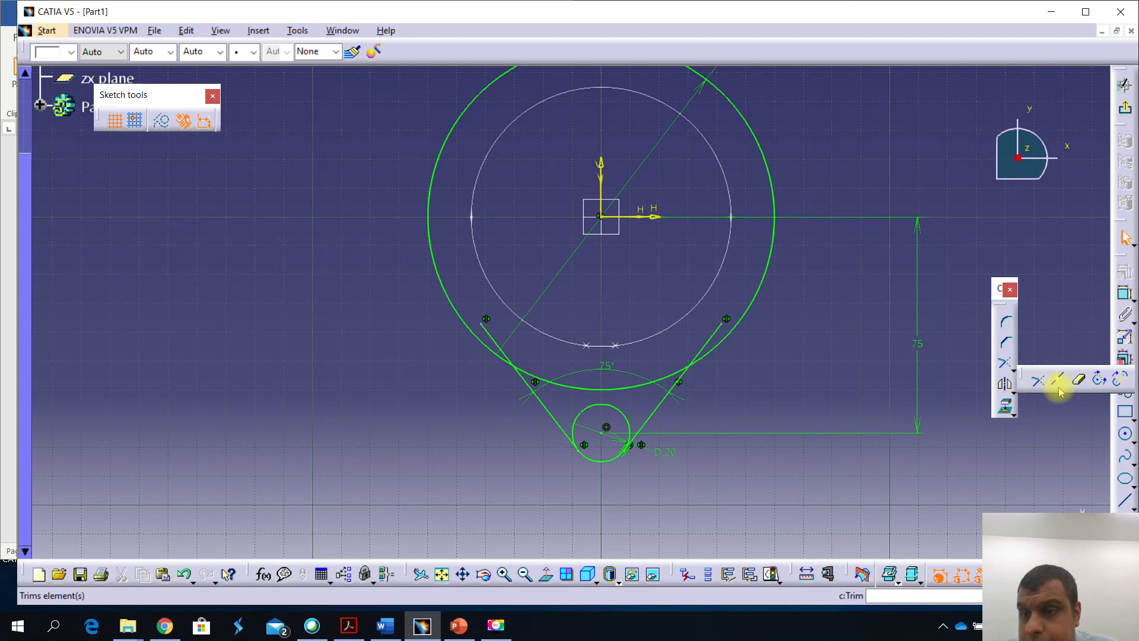
pyautogui.click(1077, 379)
pyautogui.click(700, 345)
pyautogui.click(663, 377)
pyautogui.click(490, 338)
pyautogui.click(590, 405)
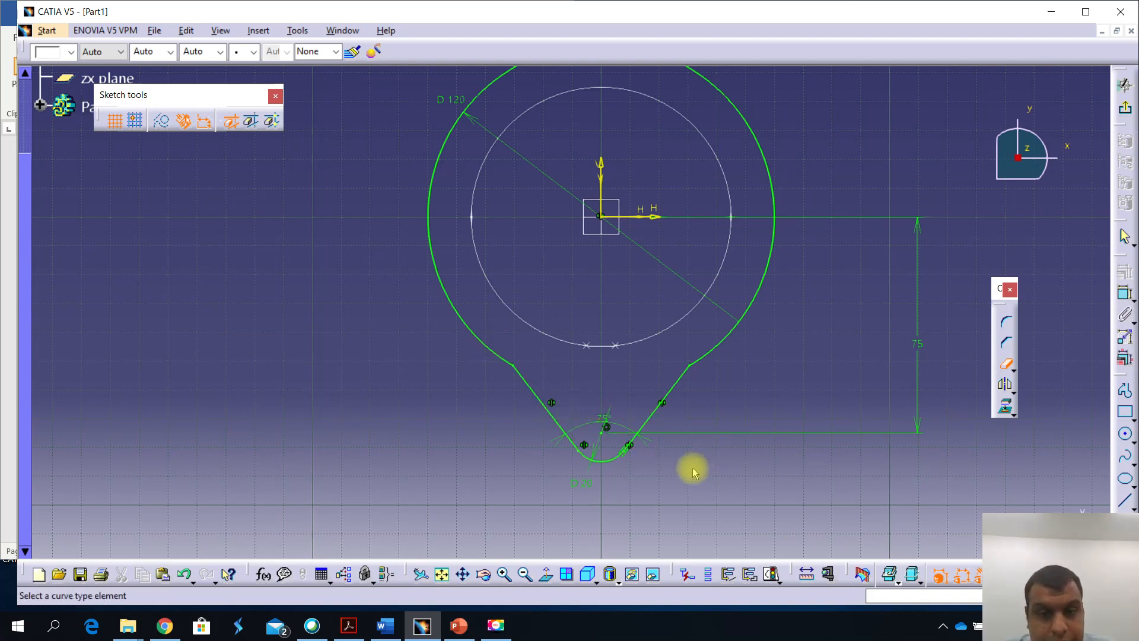
pyautogui.click(360, 626)
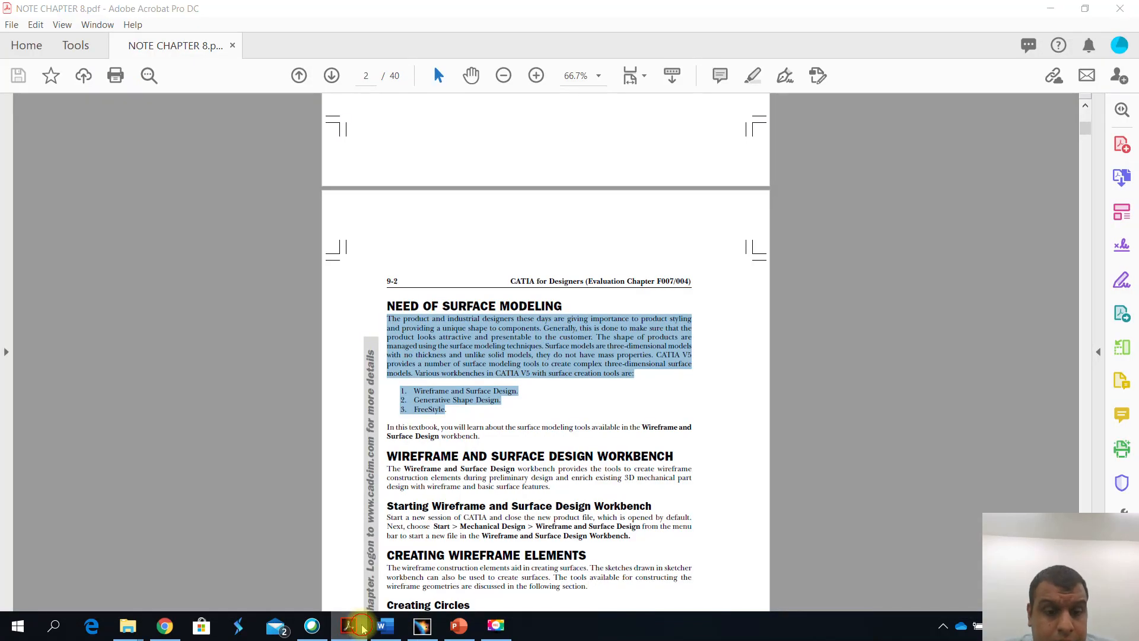
pyautogui.click(362, 628)
pyautogui.click(357, 632)
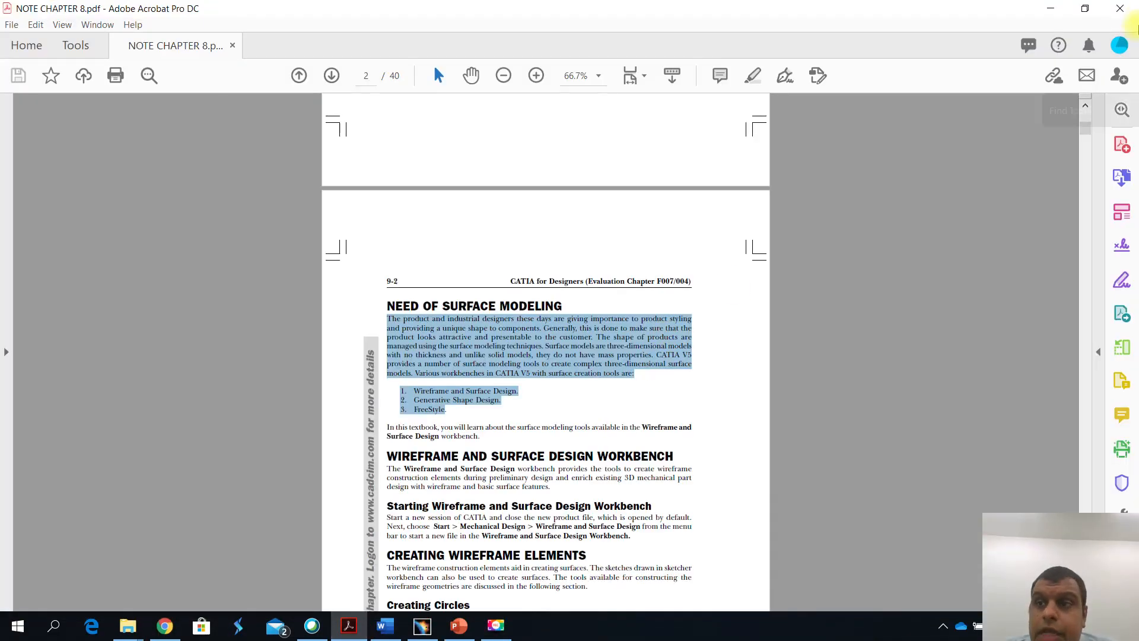
pyautogui.click(1123, 6)
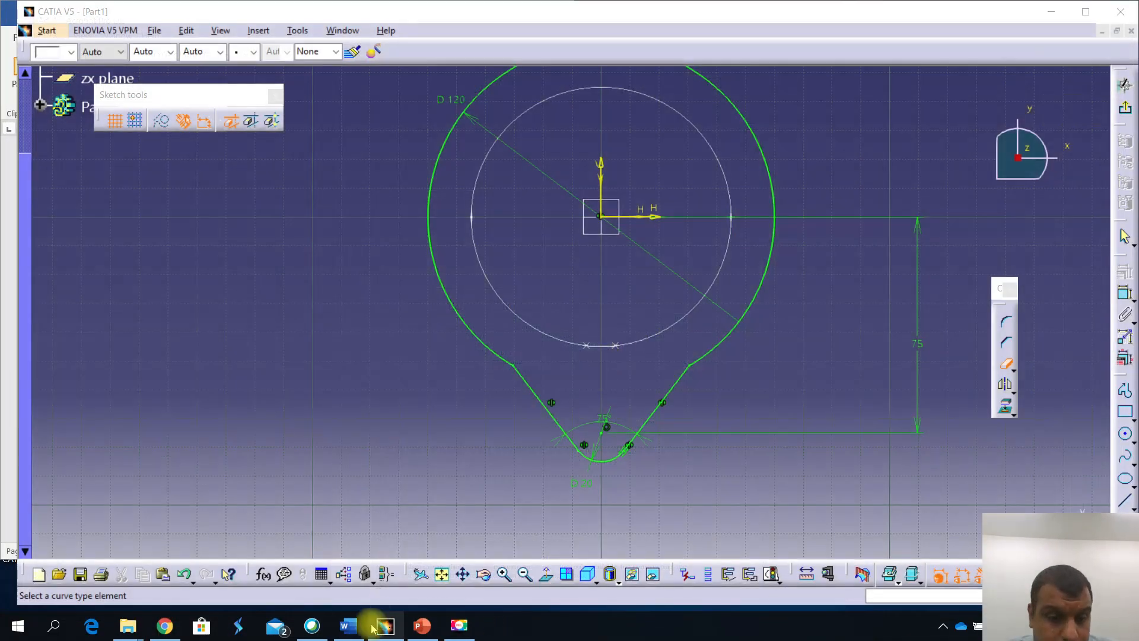
# Compare the profile with Figure 9-47 in the Word tutorial, then return to CATIA V5 and exit the sketch
pyautogui.click(349, 626)
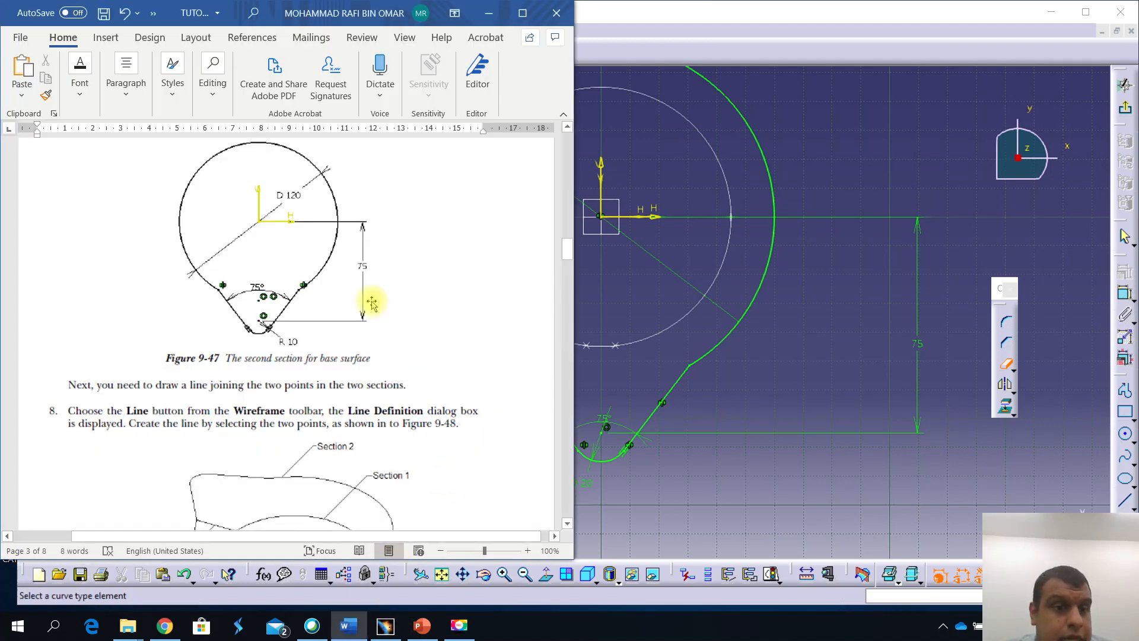
pyautogui.scroll(-1, 371, 302)
pyautogui.scroll(-1, 369, 304)
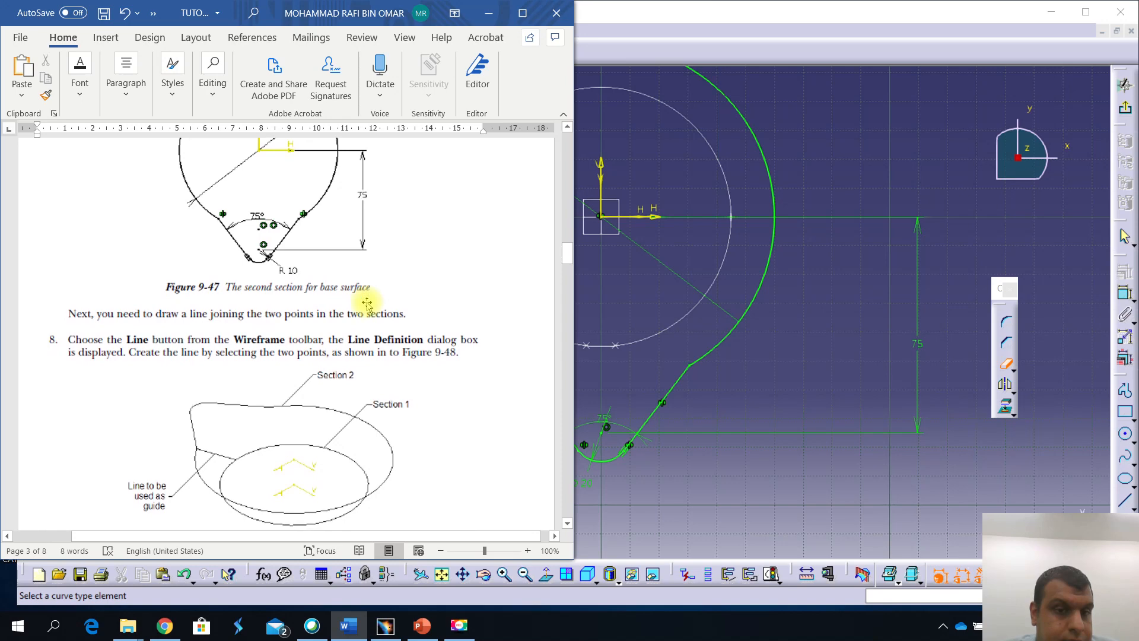
pyautogui.click(877, 160)
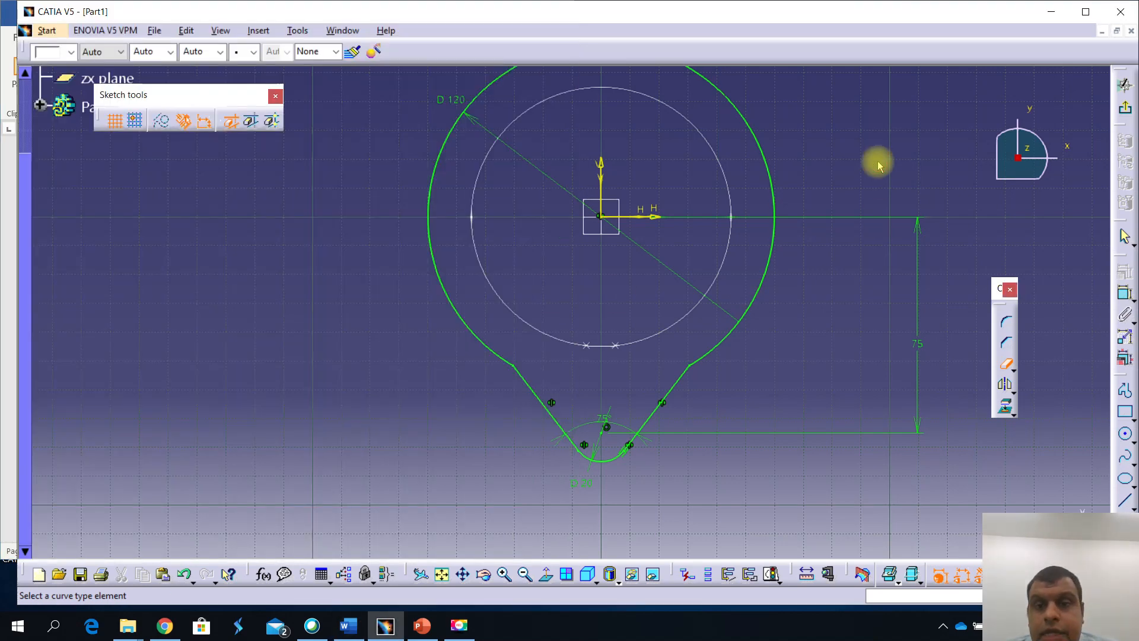
pyautogui.click(1126, 113)
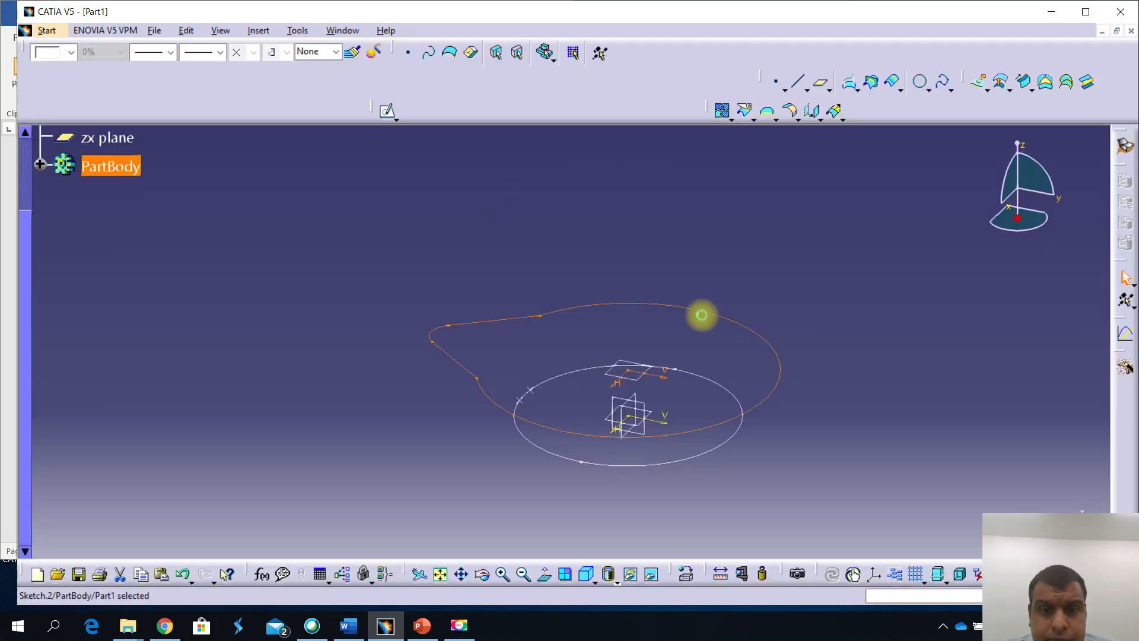
pyautogui.moveTo(502, 356)
pyautogui.mouseDown(button='middle')
pyautogui.moveTo(440, 330)
pyautogui.moveTo(433, 356)
pyautogui.moveTo(524, 344)
pyautogui.moveTo(572, 309)
pyautogui.moveTo(478, 374)
pyautogui.mouseUp(button='middle')
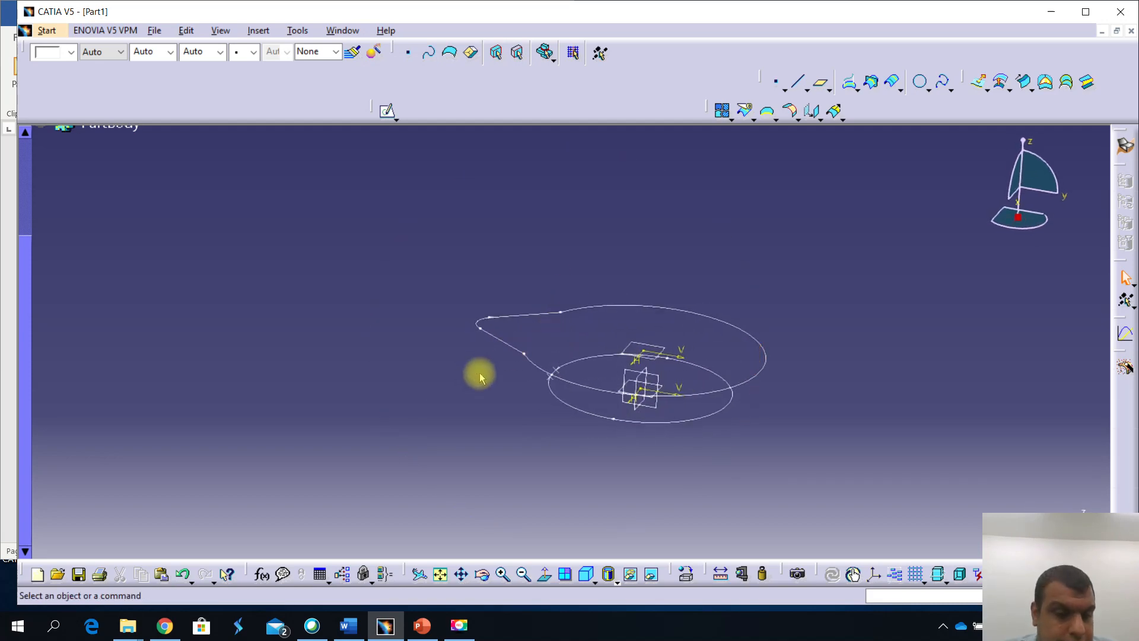
# Check Figure 9-48 in Word, then in CATIA V5 create a Point-Point line from the first section's vertex to the second section's arc-to-spout vertex
pyautogui.click(348, 626)
pyautogui.scroll(-1, 331, 403)
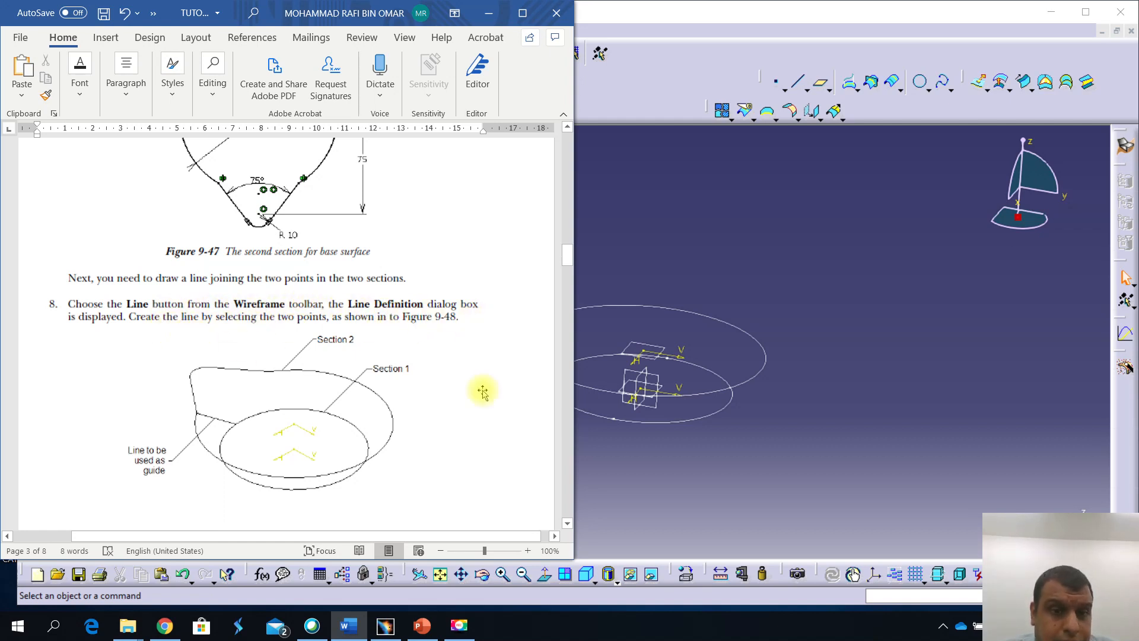
pyautogui.moveTo(650, 397); pyautogui.dragTo(785, 407, button='middle')
pyautogui.moveTo(703, 430)
pyautogui.mouseDown(button='middle')
pyautogui.moveTo(842, 453)
pyautogui.moveTo(689, 389)
pyautogui.mouseUp(button='middle')
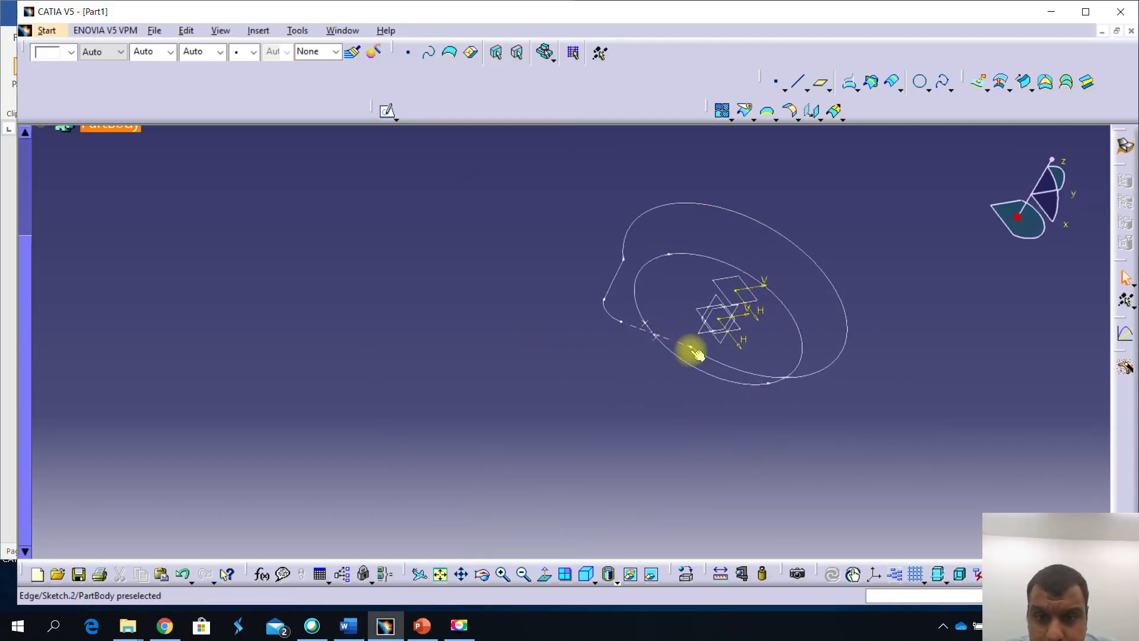
pyautogui.click(800, 82)
pyautogui.moveTo(677, 451); pyautogui.dragTo(663, 311, button='middle')
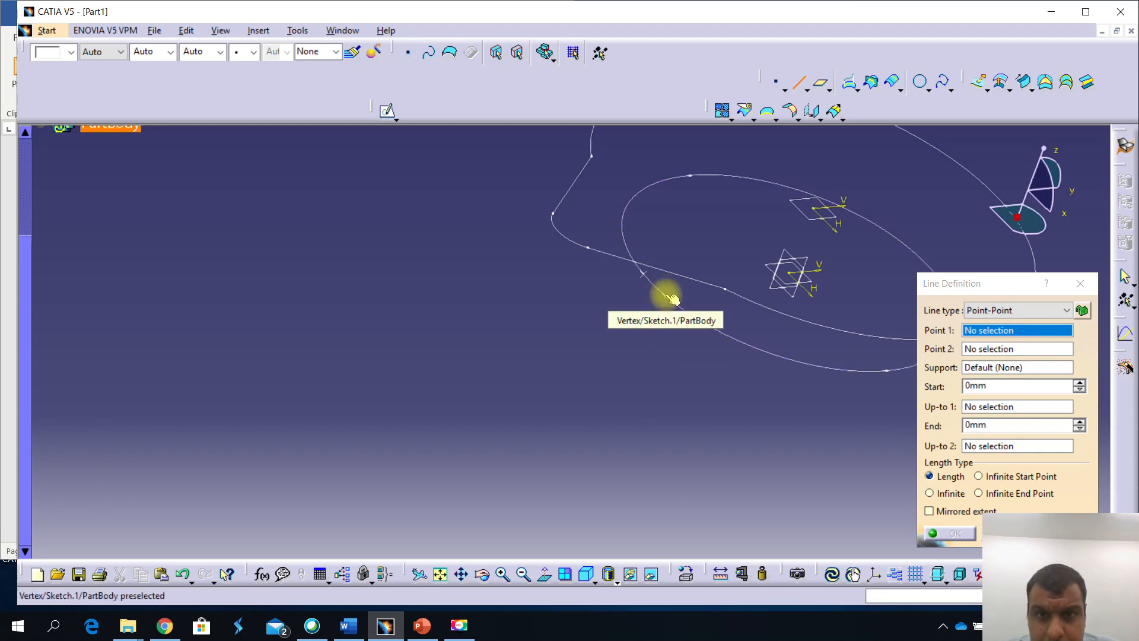
pyautogui.click(669, 296)
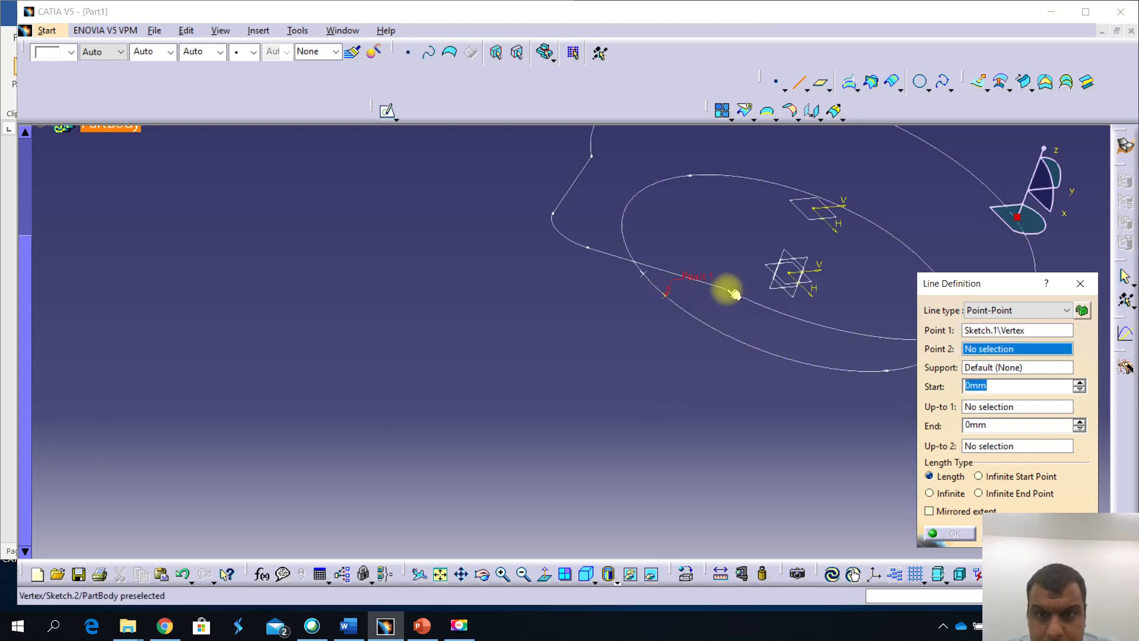
pyautogui.click(724, 288)
pyautogui.moveTo(671, 332)
pyautogui.mouseDown(button='middle')
pyautogui.moveTo(581, 336)
pyautogui.moveTo(579, 381)
pyautogui.moveTo(623, 402)
pyautogui.moveTo(557, 412)
pyautogui.moveTo(499, 457)
pyautogui.moveTo(534, 415)
pyautogui.moveTo(499, 457)
pyautogui.moveTo(556, 459)
pyautogui.moveTo(549, 394)
pyautogui.moveTo(508, 381)
pyautogui.moveTo(460, 330)
pyautogui.moveTo(504, 322)
pyautogui.moveTo(331, 384)
pyautogui.mouseUp(button='middle')
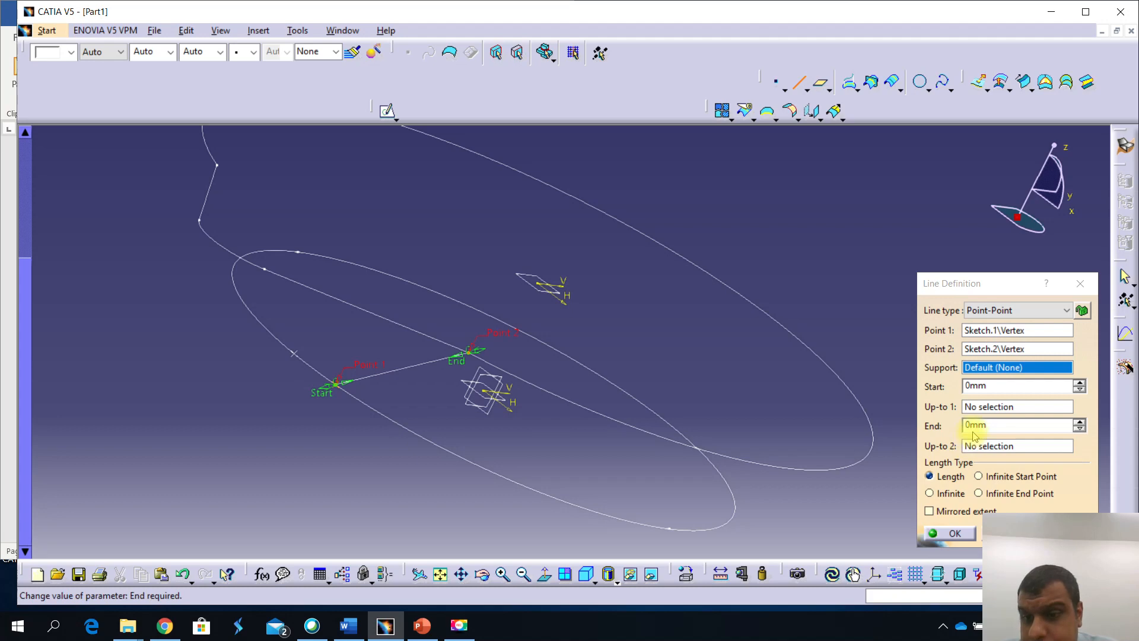
pyautogui.click(957, 533)
pyautogui.moveTo(461, 297); pyautogui.dragTo(577, 417, button='middle')
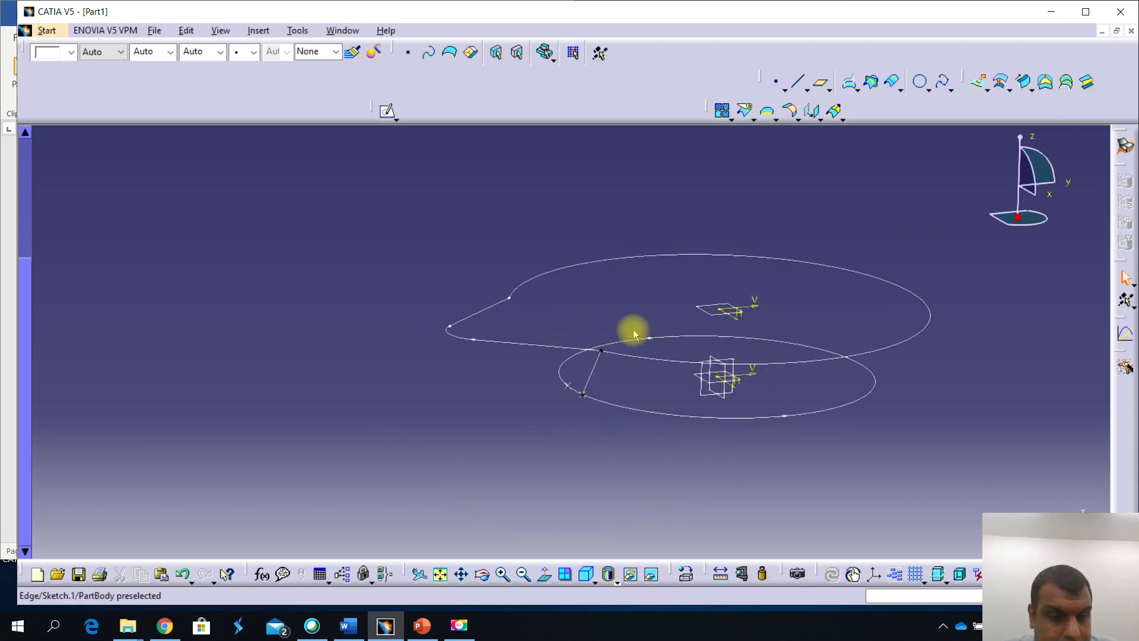
# Read the Creating the Base Surface instructions in Word, then start a Multi-Sections Surface in CATIA V5
pyautogui.click(348, 625)
pyautogui.scroll(-5, 284, 417)
pyautogui.scroll(-10, 284, 418)
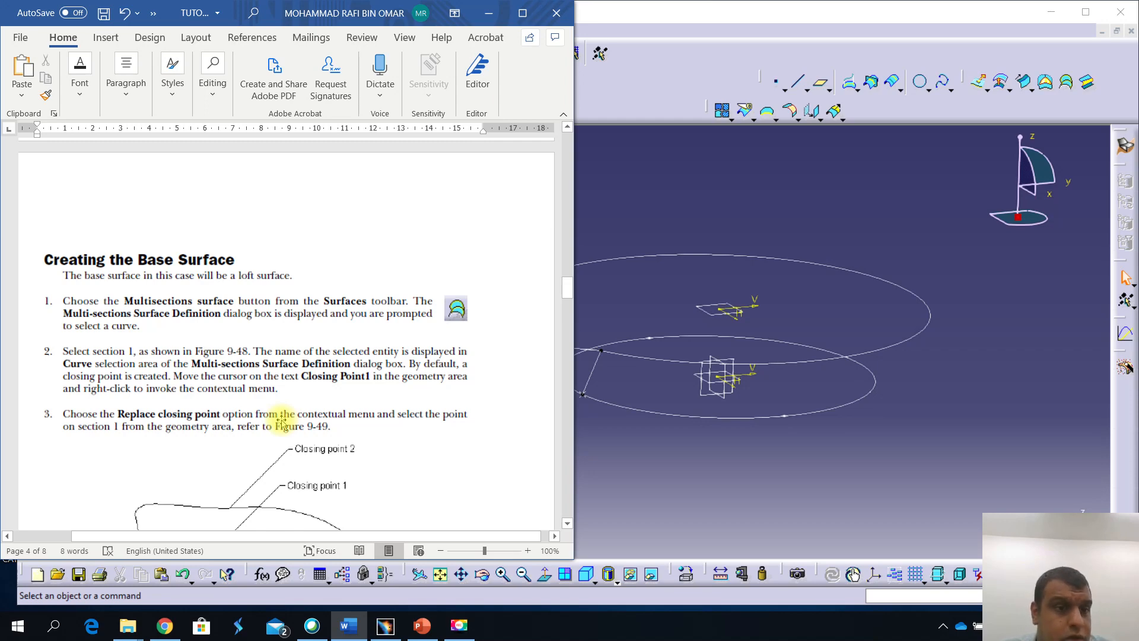
pyautogui.scroll(-3, 282, 422)
pyautogui.scroll(-3, 285, 354)
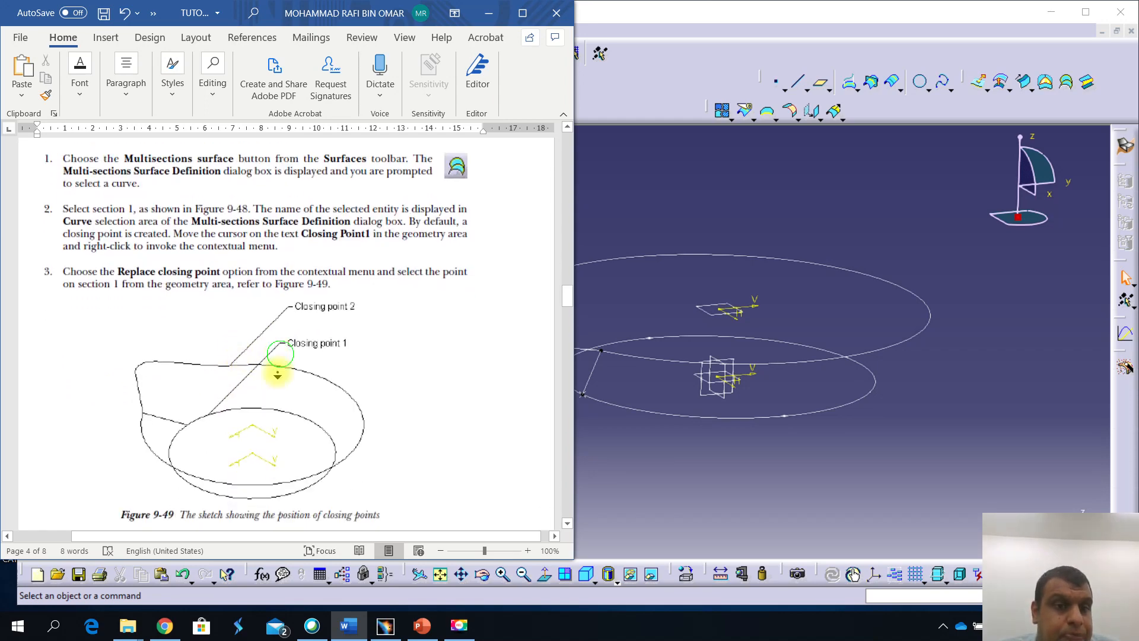
pyautogui.scroll(-1, 273, 386)
pyautogui.scroll(3, 276, 398)
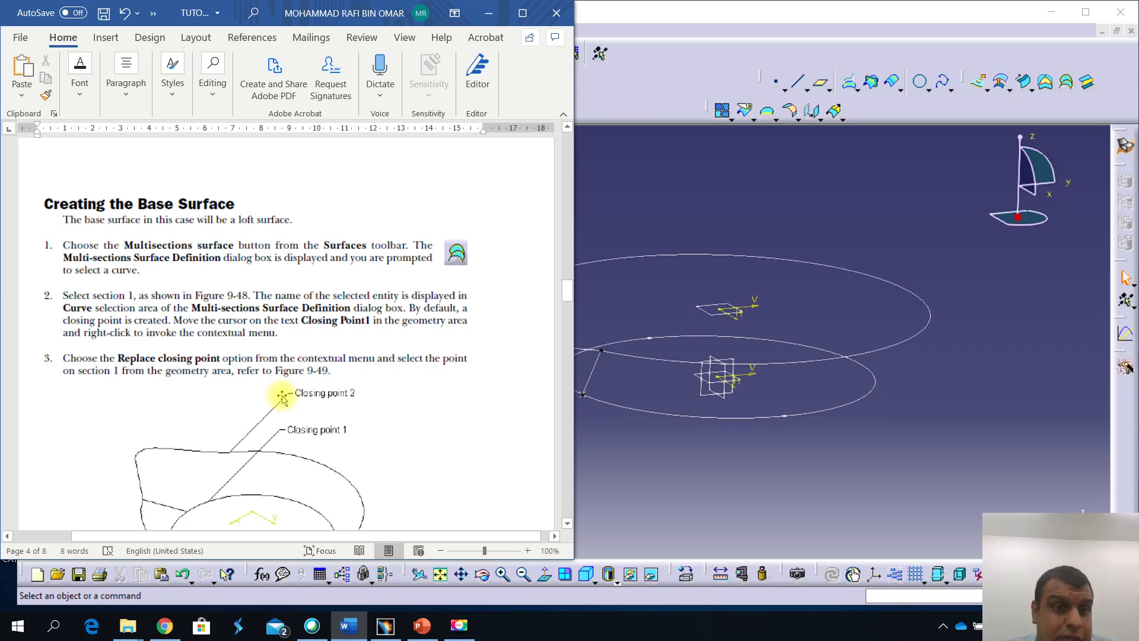
pyautogui.click(778, 298)
pyautogui.moveTo(781, 298)
pyautogui.mouseDown(button='middle')
pyautogui.moveTo(516, 338)
pyautogui.moveTo(592, 386)
pyautogui.moveTo(471, 437)
pyautogui.moveTo(496, 432)
pyautogui.mouseUp(button='middle')
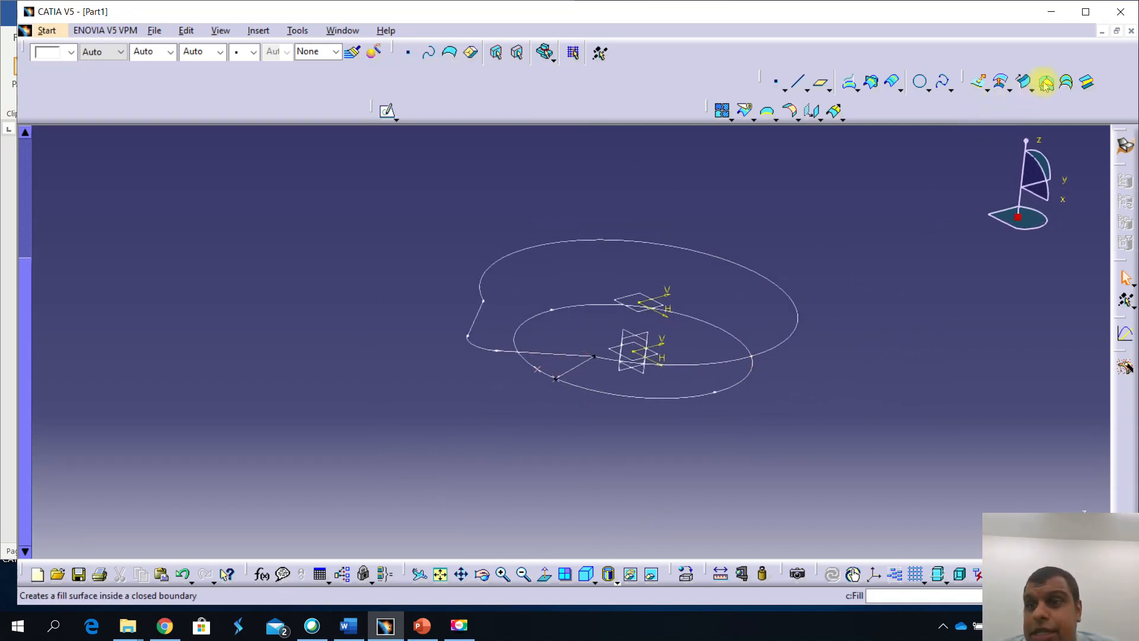
pyautogui.click(1066, 81)
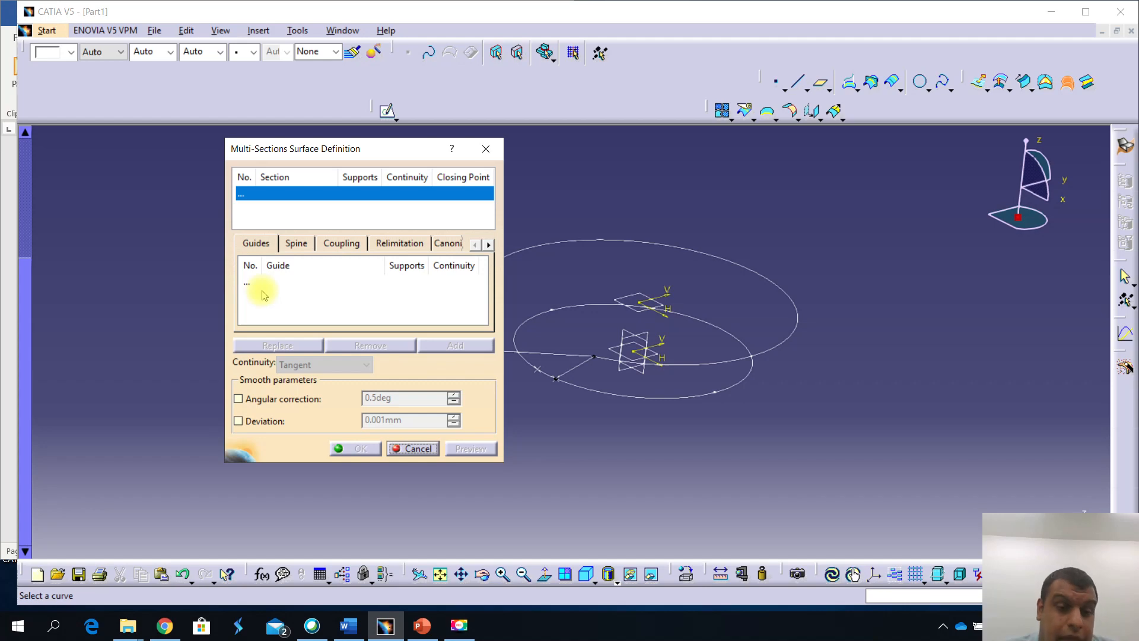
# Examine Figure 9-49 and steps 2 to 7 in the Word tutorial for the sections, closing points and guide curve
pyautogui.click(349, 626)
pyautogui.scroll(-4, 332, 369)
pyautogui.click(765, 250)
pyautogui.moveTo(766, 249); pyautogui.dragTo(919, 296, button='middle')
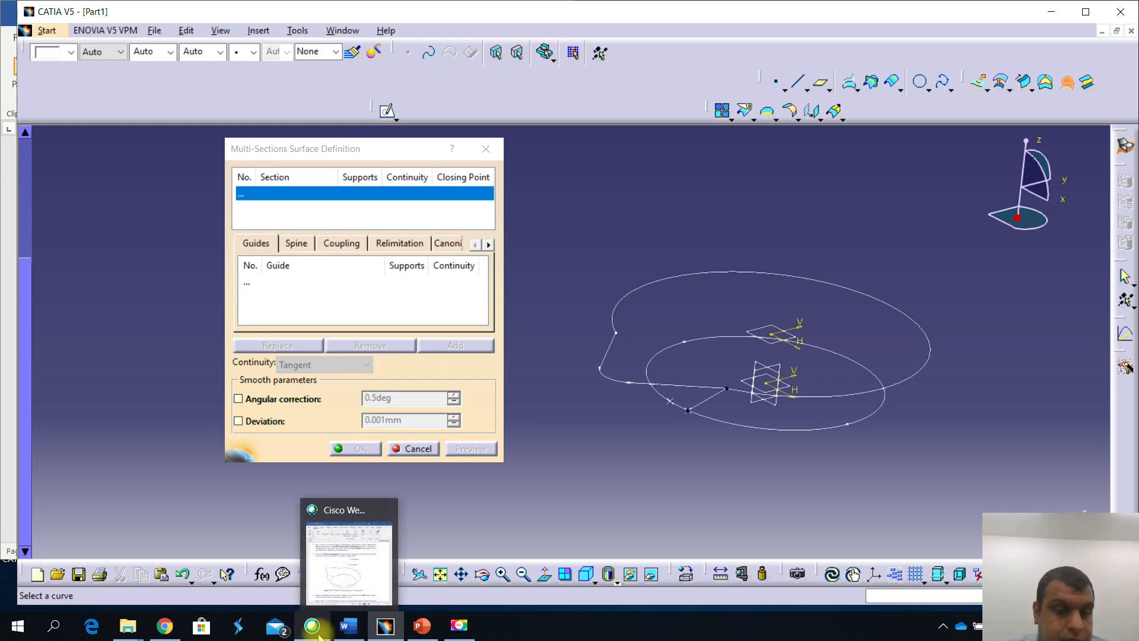
pyautogui.click(356, 558)
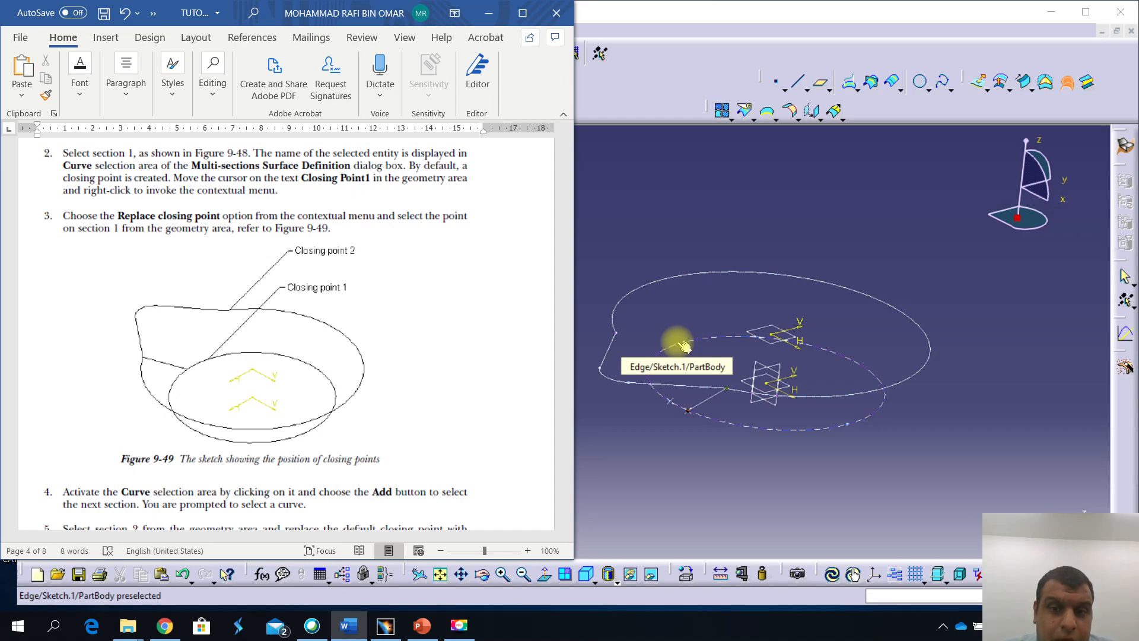
pyautogui.scroll(-15, 341, 336)
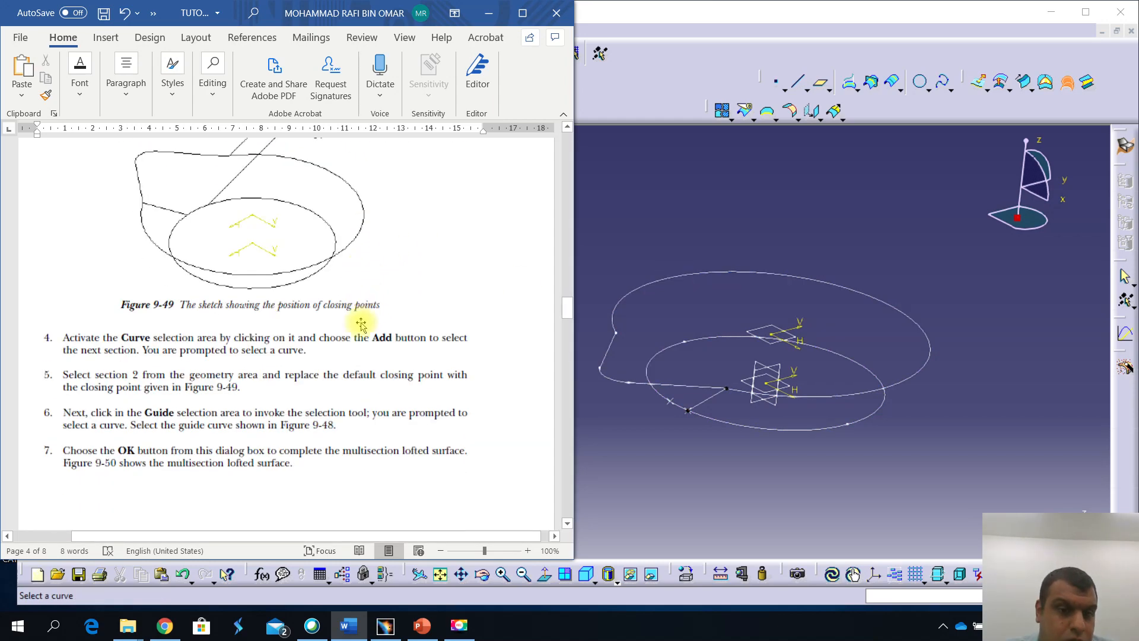
pyautogui.scroll(10, 341, 339)
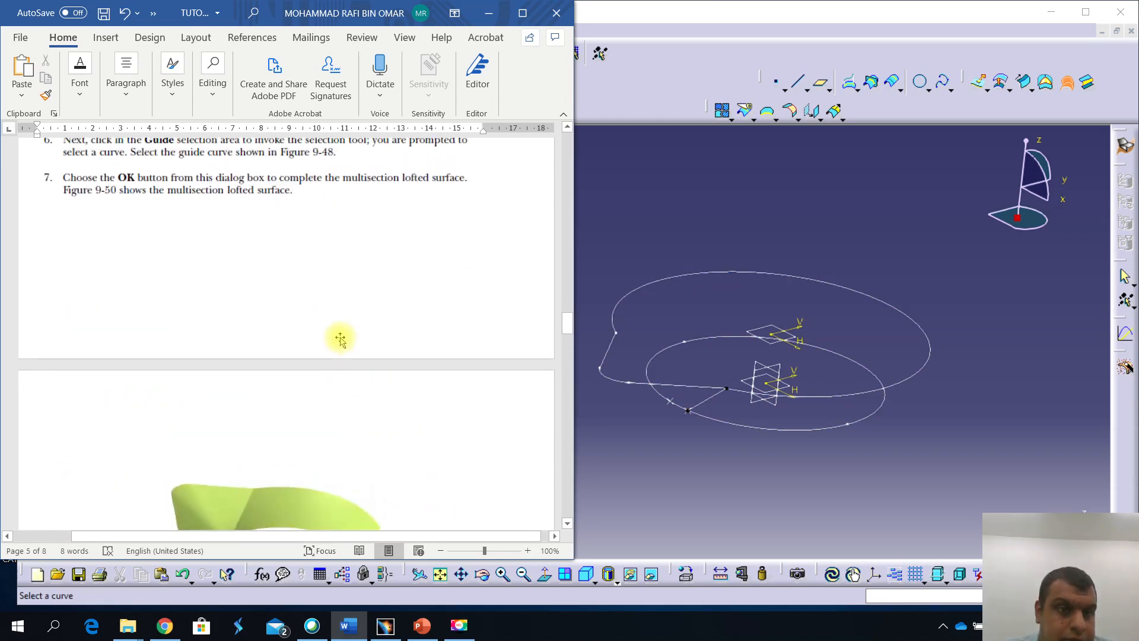
pyautogui.scroll(1, 339, 334)
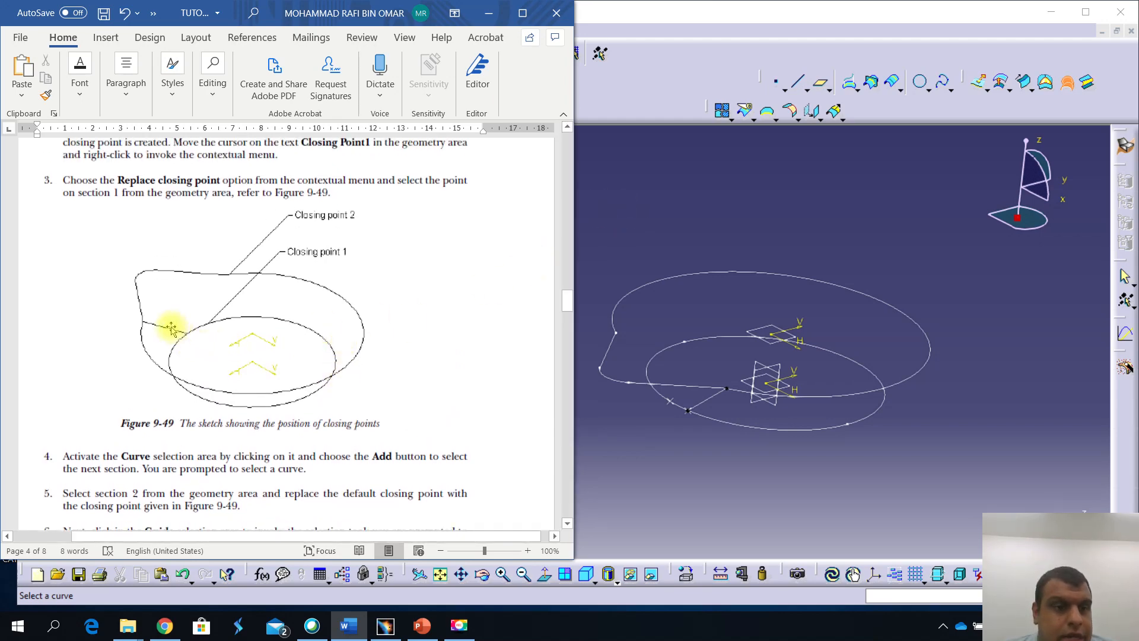
# Recheck steps 2 and 3 in Word, then in CATIA V5 select the lower circle and upper spout profile as sections of the Multi-Sections Surface
pyautogui.scroll(3, 170, 328)
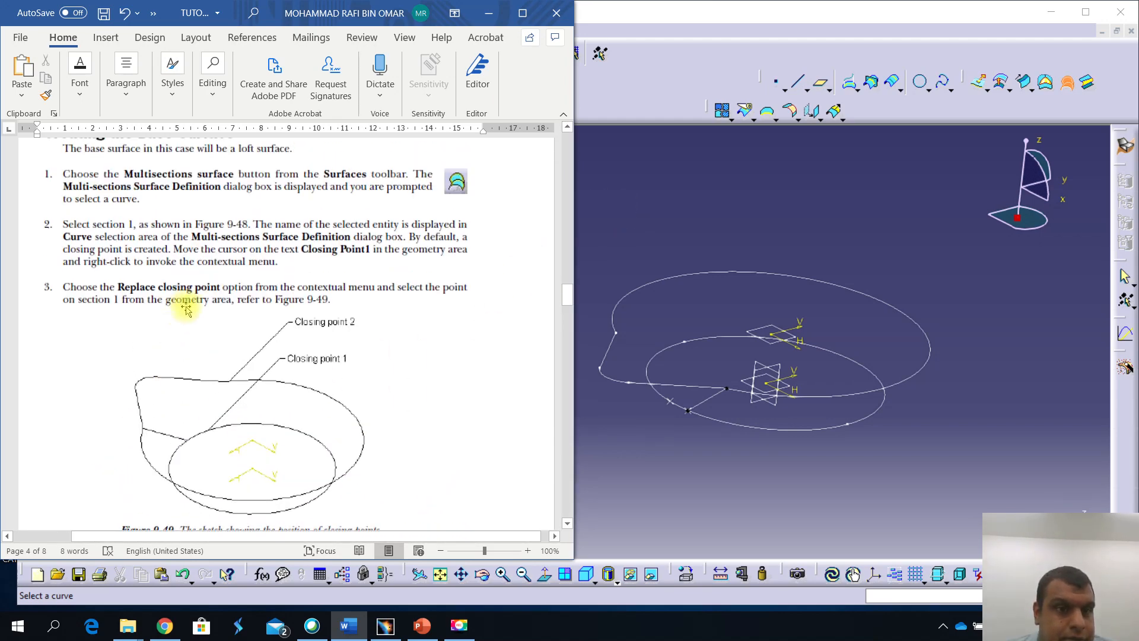
pyautogui.scroll(1, 186, 309)
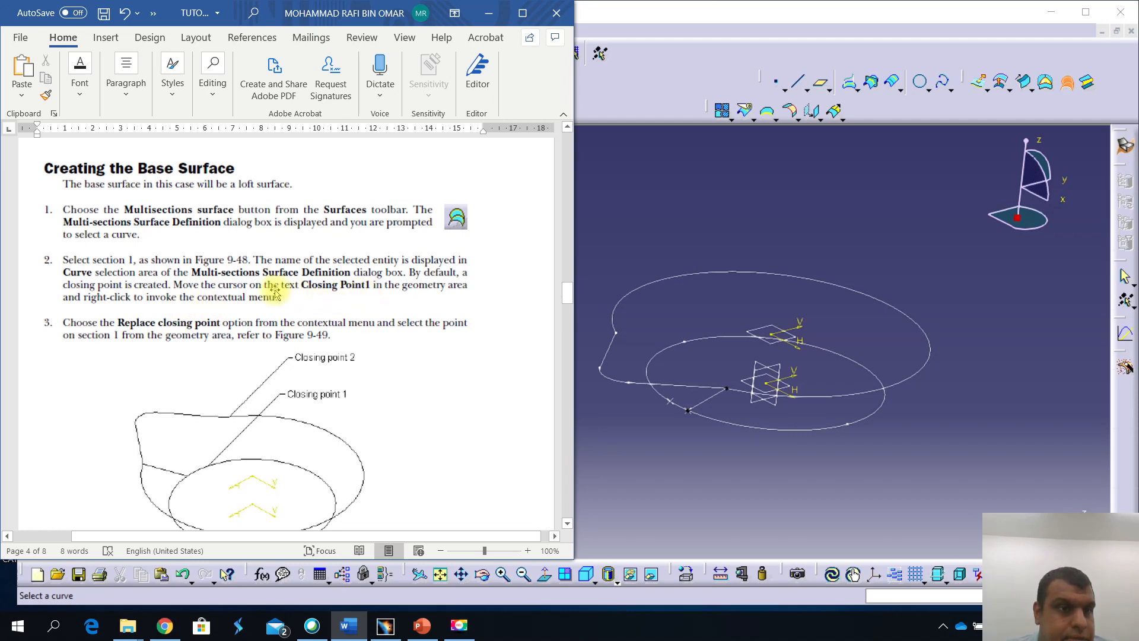
pyautogui.click(488, 13)
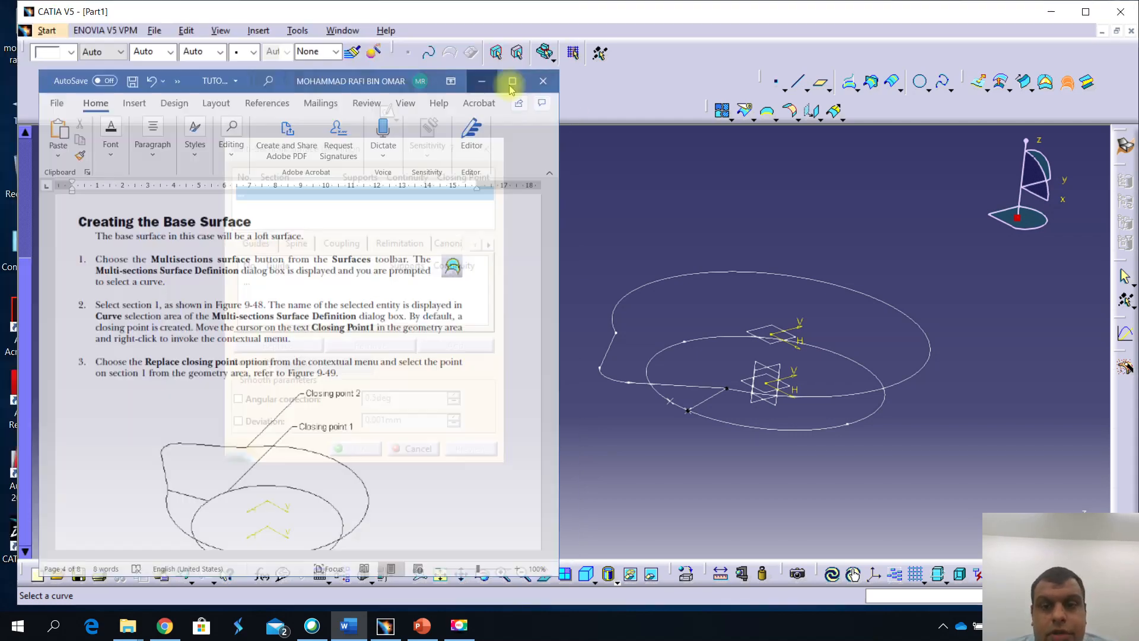
pyautogui.click(664, 356)
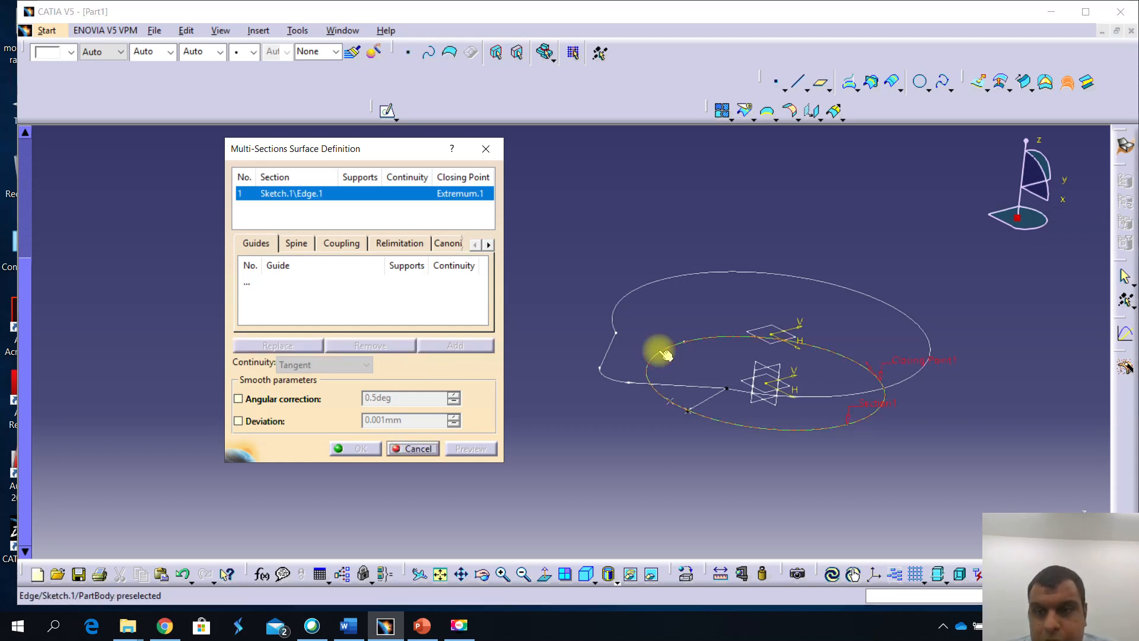
pyautogui.click(643, 285)
# Replace Closing Point1 with the first section's vertex at the end of the connecting line
pyautogui.moveTo(696, 371)
pyautogui.mouseDown(button='middle')
pyautogui.moveTo(656, 364)
pyautogui.moveTo(605, 415)
pyautogui.moveTo(638, 490)
pyautogui.moveTo(569, 484)
pyautogui.moveTo(622, 463)
pyautogui.moveTo(656, 407)
pyautogui.moveTo(643, 418)
pyautogui.moveTo(702, 399)
pyautogui.moveTo(737, 341)
pyautogui.moveTo(752, 339)
pyautogui.moveTo(746, 330)
pyautogui.mouseUp(button='middle')
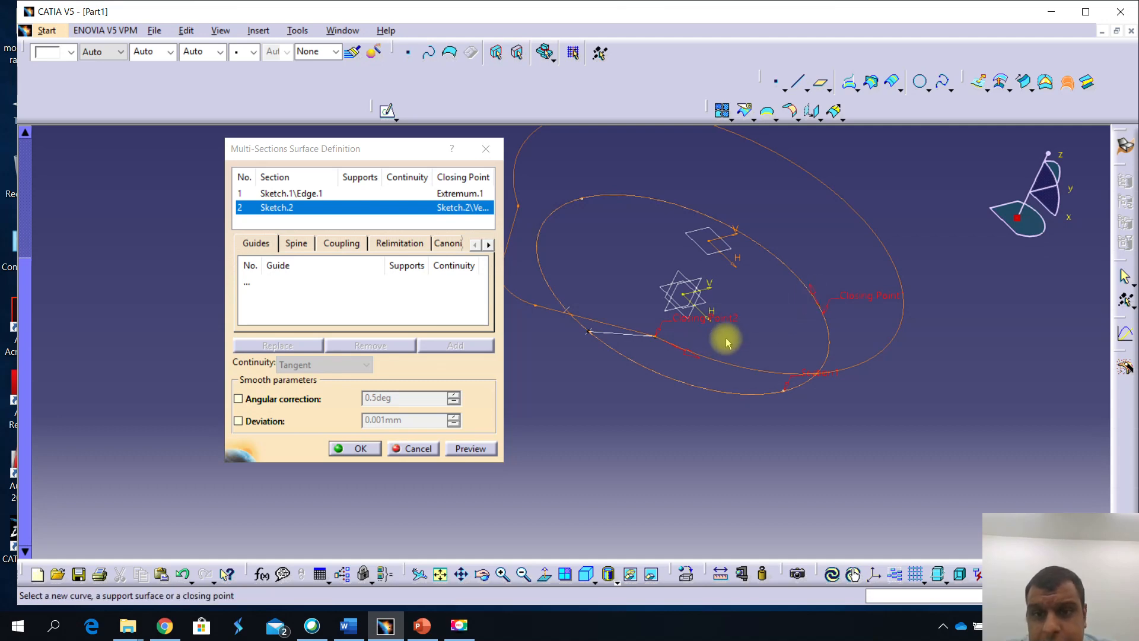
pyautogui.moveTo(702, 356); pyautogui.dragTo(689, 403, button='middle')
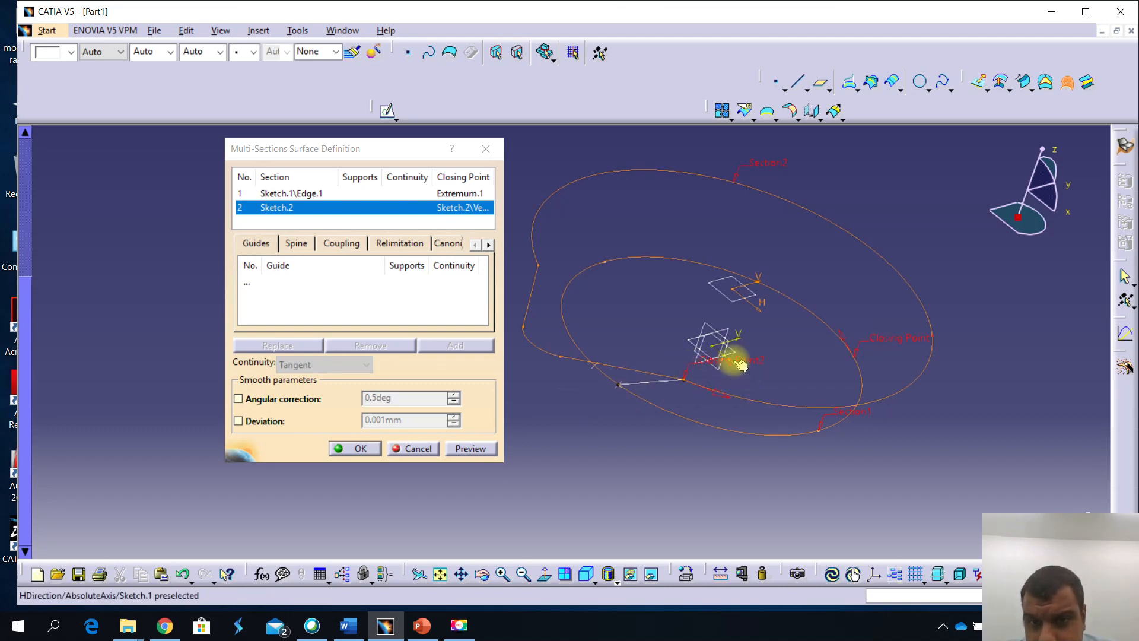
pyautogui.moveTo(806, 368); pyautogui.dragTo(797, 379, button='middle')
pyautogui.click(806, 369)
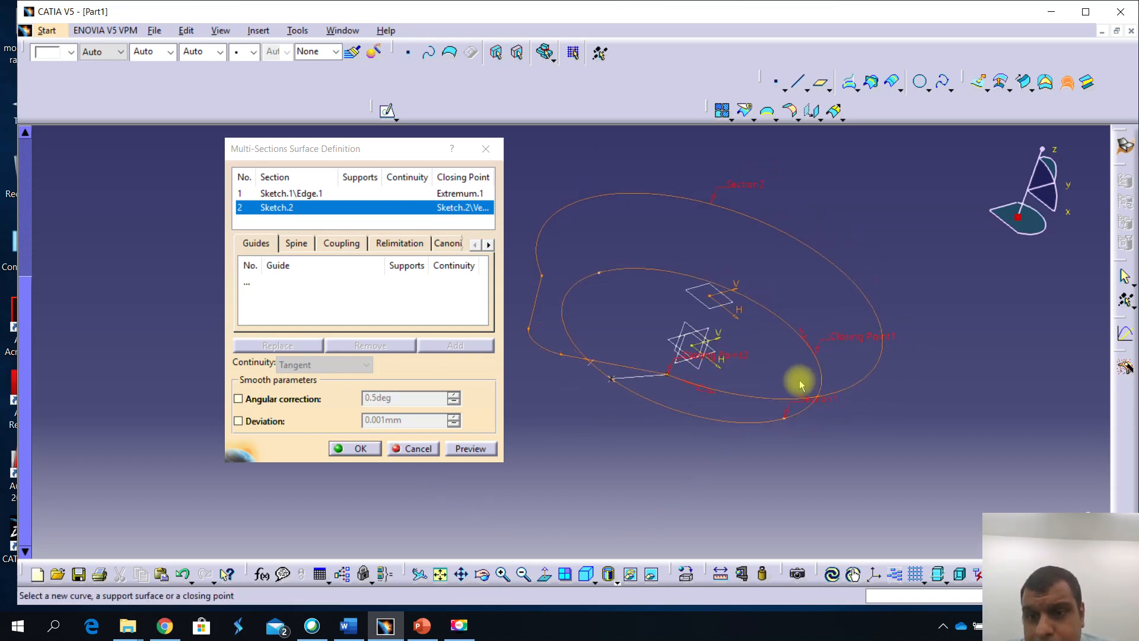
pyautogui.rightClick(841, 344)
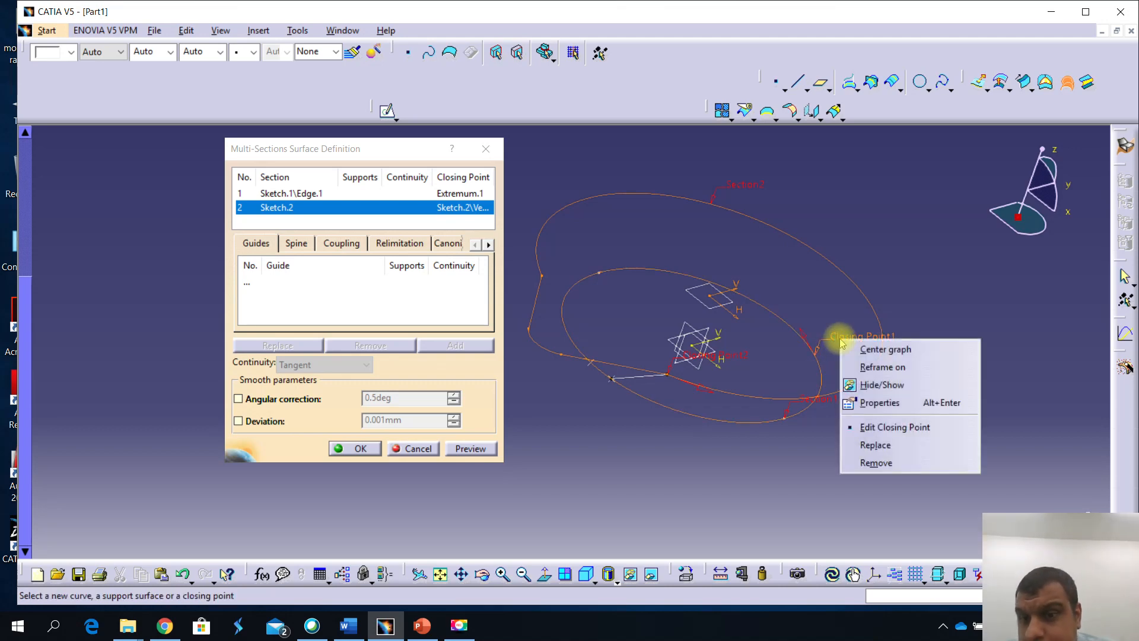
pyautogui.click(864, 454)
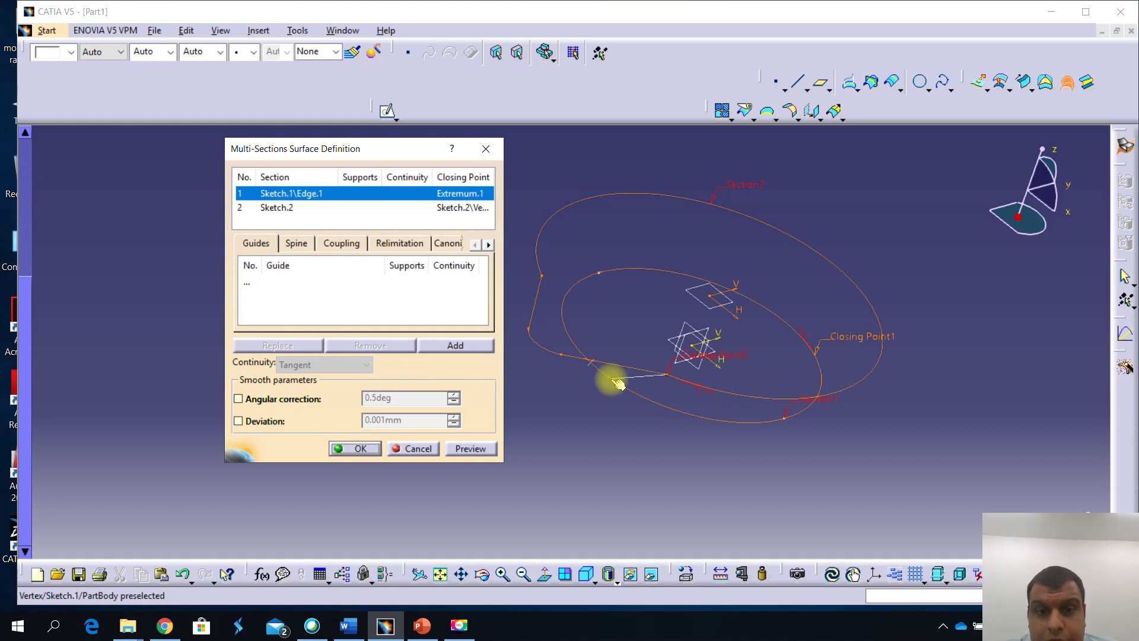
pyautogui.click(617, 384)
pyautogui.moveTo(587, 409)
pyautogui.mouseDown(button='middle')
pyautogui.moveTo(626, 429)
pyautogui.moveTo(627, 445)
pyautogui.moveTo(666, 369)
pyautogui.moveTo(554, 379)
pyautogui.moveTo(606, 427)
pyautogui.moveTo(685, 363)
pyautogui.mouseUp(button='middle')
pyautogui.click(627, 429)
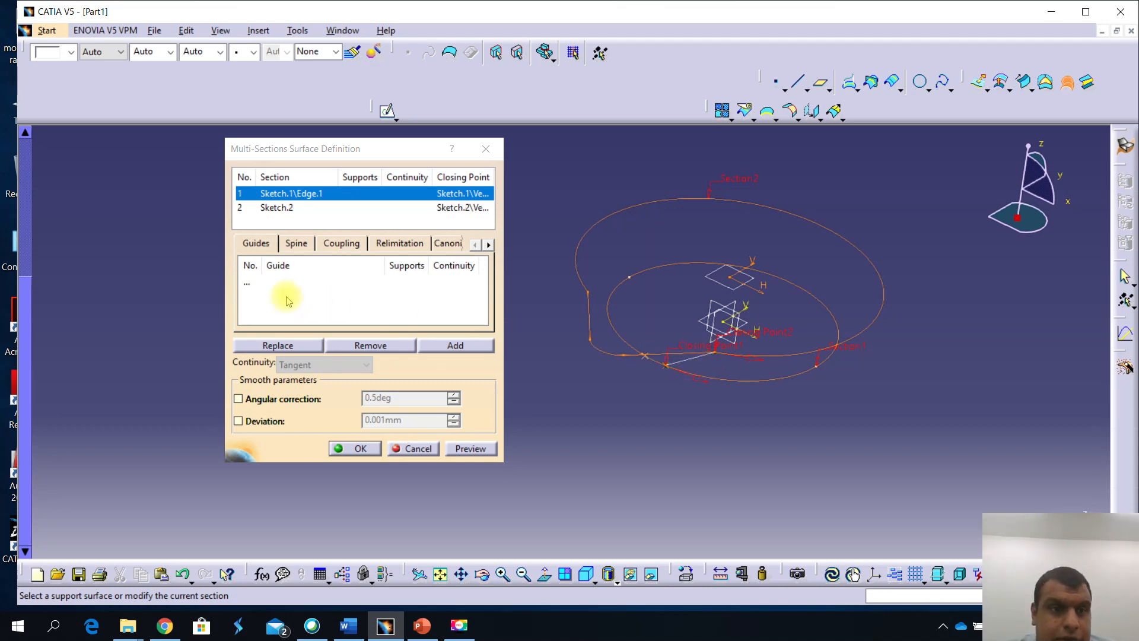
# Add the line connecting the two sections as the guide curve and preview the surface
pyautogui.click(252, 282)
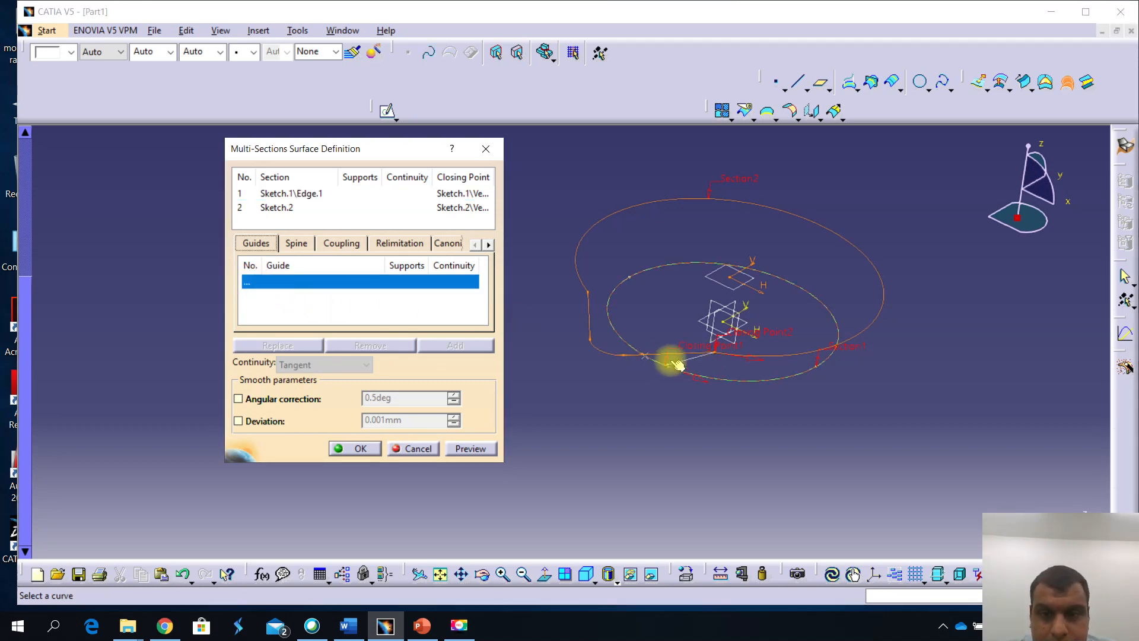
pyautogui.click(705, 362)
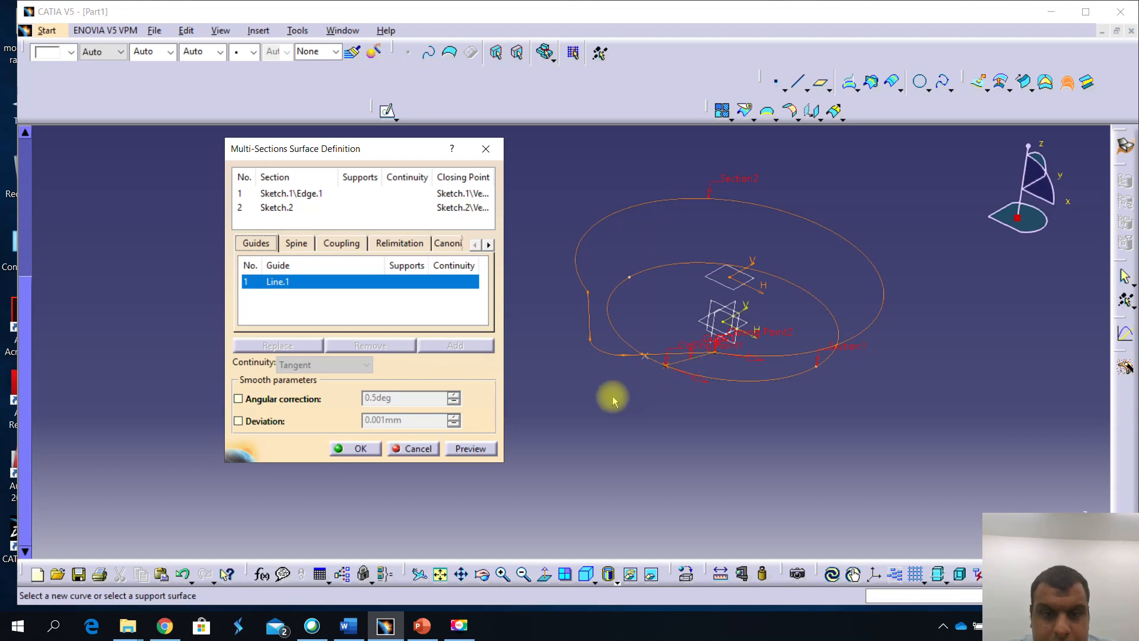
pyautogui.click(471, 448)
pyautogui.moveTo(680, 405); pyautogui.dragTo(617, 368, button='middle')
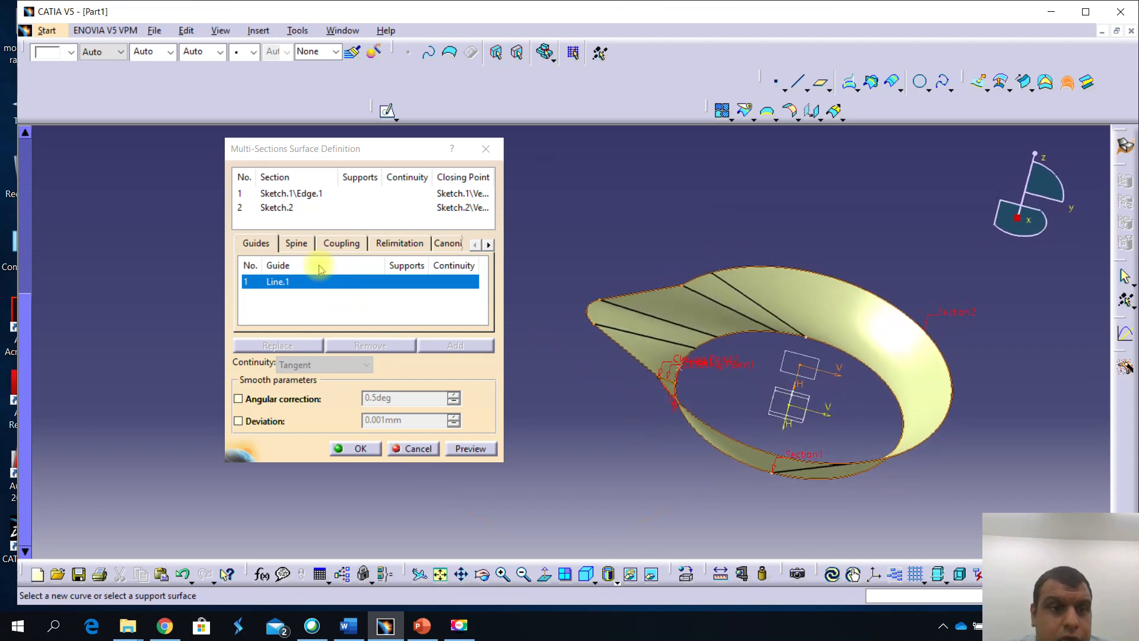
# Add a coupling from the first section's vertex to the second section's spout-to-arc vertex opposite the guide, then preview and create the surface
pyautogui.click(340, 244)
pyautogui.rightClick(292, 306)
pyautogui.click(320, 348)
pyautogui.moveTo(666, 399); pyautogui.dragTo(652, 432, button='middle')
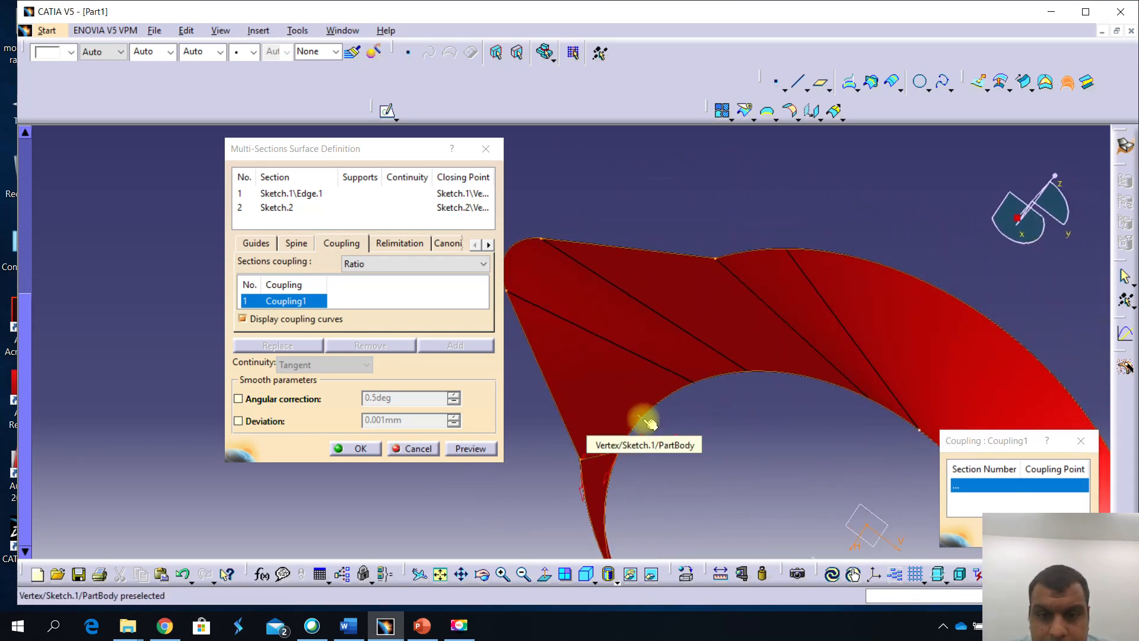
pyautogui.click(646, 420)
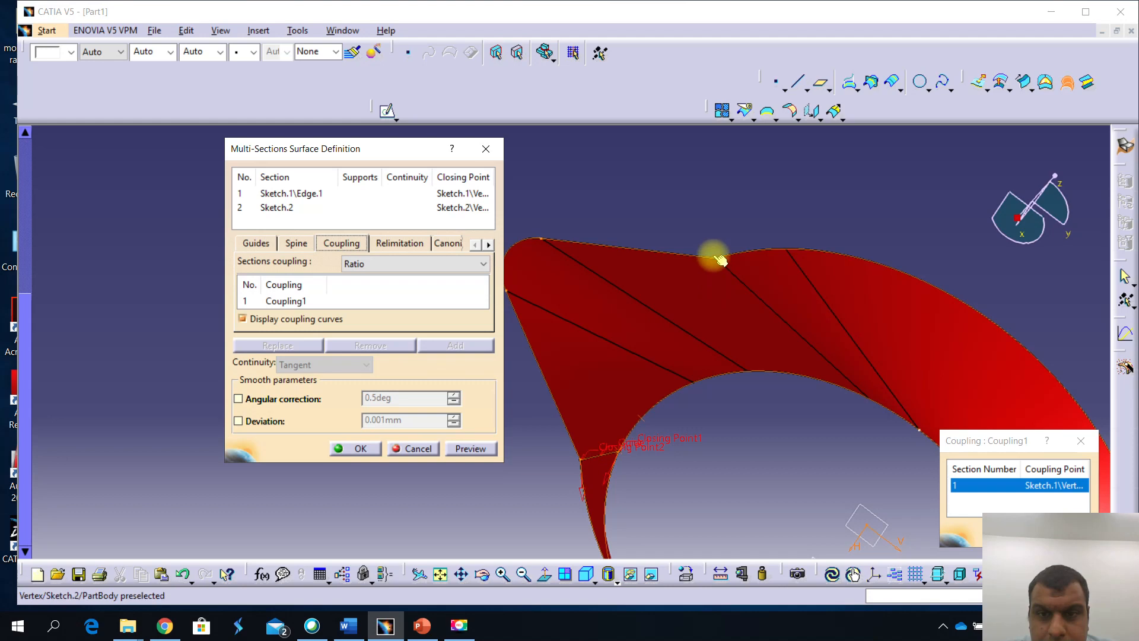
pyautogui.click(719, 260)
pyautogui.moveTo(663, 394)
pyautogui.mouseDown(button='middle')
pyautogui.moveTo(653, 338)
pyautogui.moveTo(500, 429)
pyautogui.mouseUp(button='middle')
pyautogui.click(486, 447)
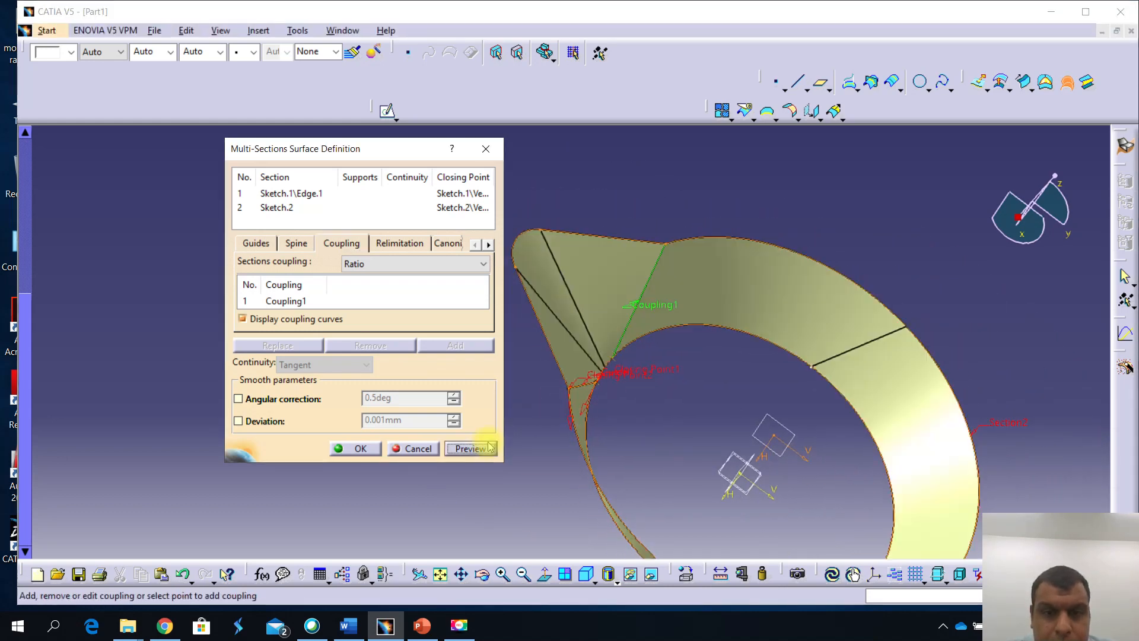
pyautogui.moveTo(686, 407)
pyautogui.mouseDown(button='middle')
pyautogui.moveTo(682, 310)
pyautogui.moveTo(679, 398)
pyautogui.mouseUp(button='middle')
pyautogui.moveTo(605, 425); pyautogui.dragTo(697, 359, button='middle')
pyautogui.click(353, 447)
# Inspect the base surface, check Creating the Revolved Surface in Word, then narrow the CATIA V5 window to leave space beside it
pyautogui.moveTo(617, 331); pyautogui.dragTo(390, 403, button='middle')
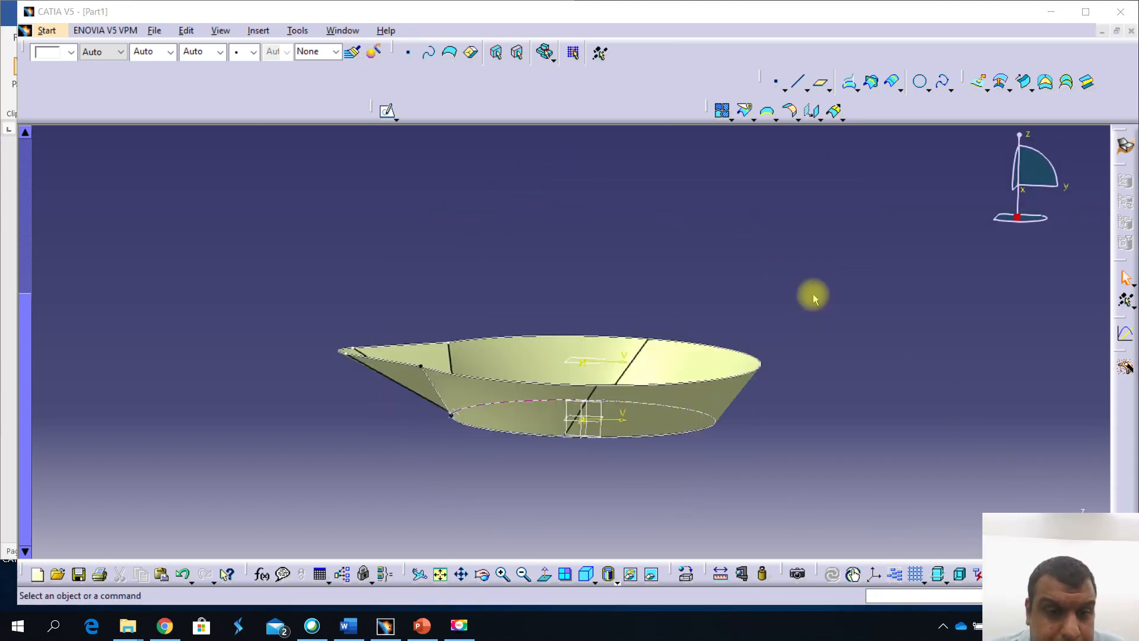
pyautogui.moveTo(481, 420); pyautogui.dragTo(443, 401, button='middle')
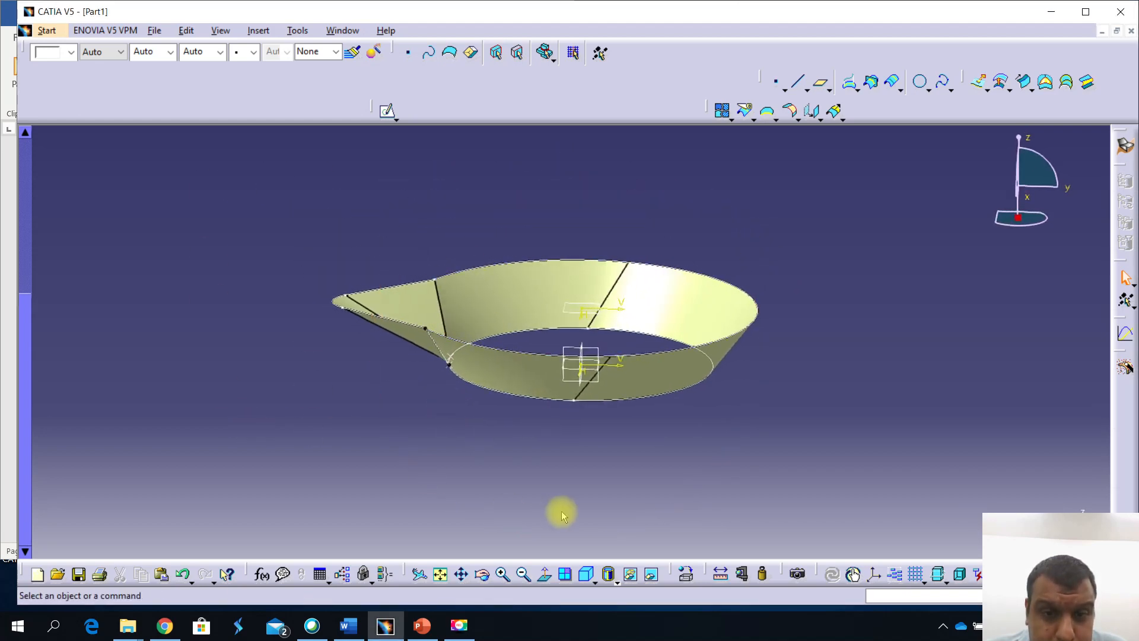
pyautogui.moveTo(582, 482)
pyautogui.mouseDown(button='middle')
pyautogui.moveTo(580, 460)
pyautogui.moveTo(569, 495)
pyautogui.mouseUp(button='middle')
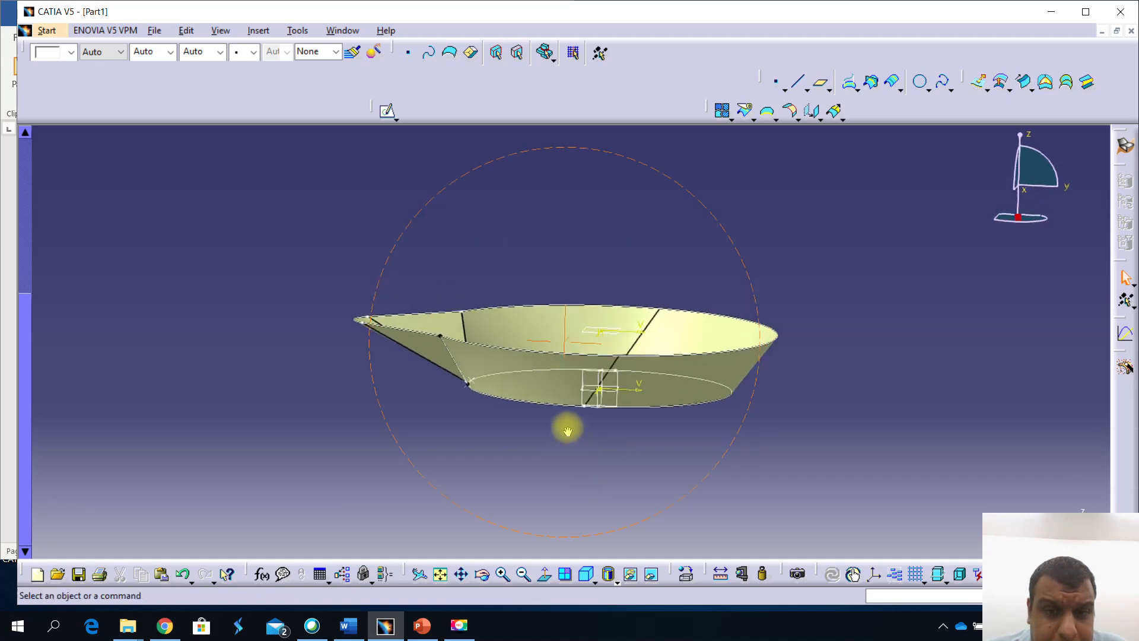
pyautogui.click(344, 624)
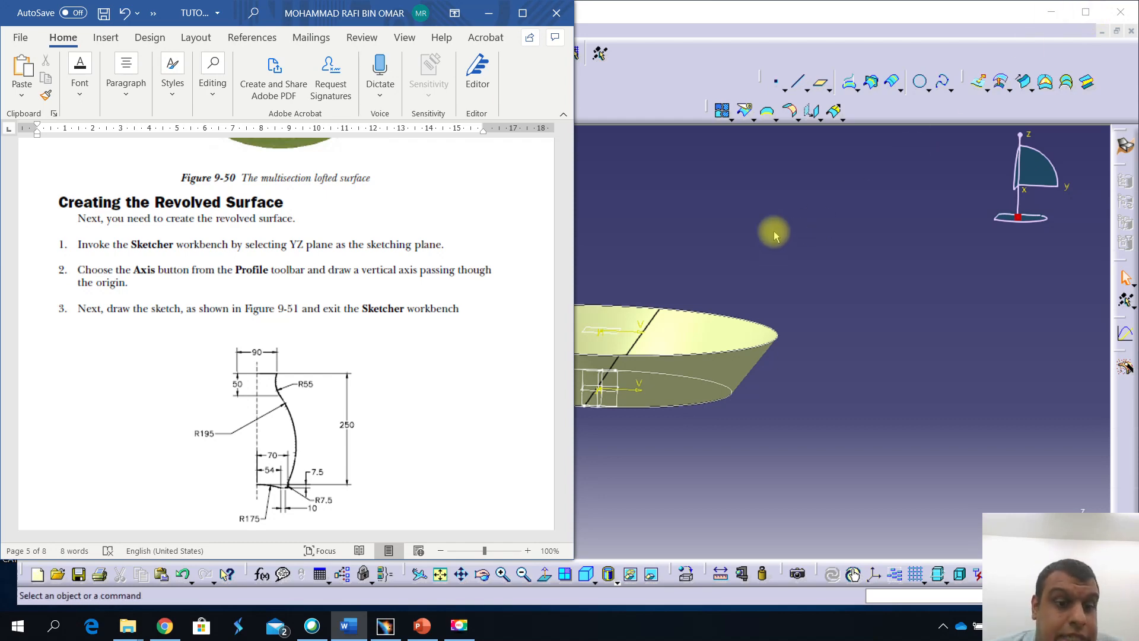
pyautogui.click(1086, 14)
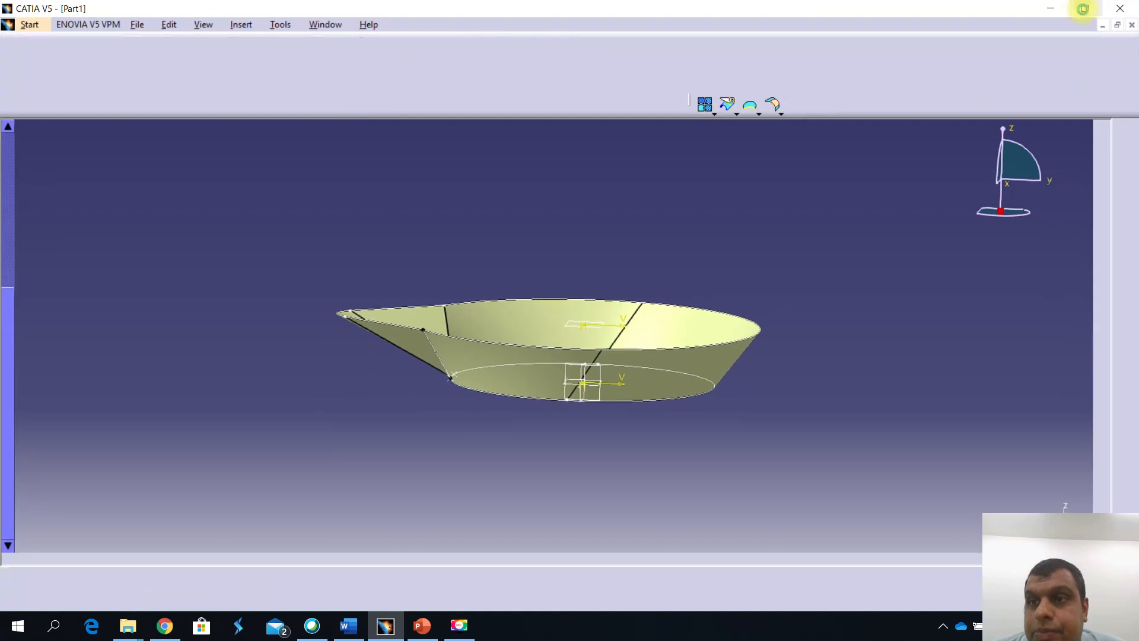
pyautogui.click(1086, 7)
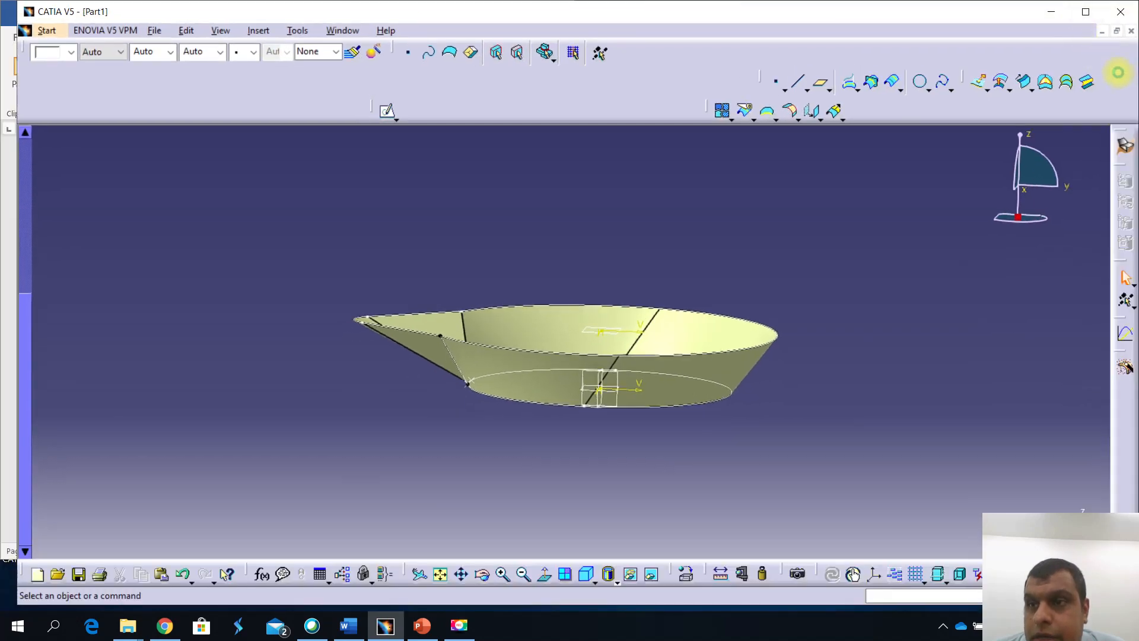
pyautogui.moveTo(1133, 94); pyautogui.dragTo(835, 110)
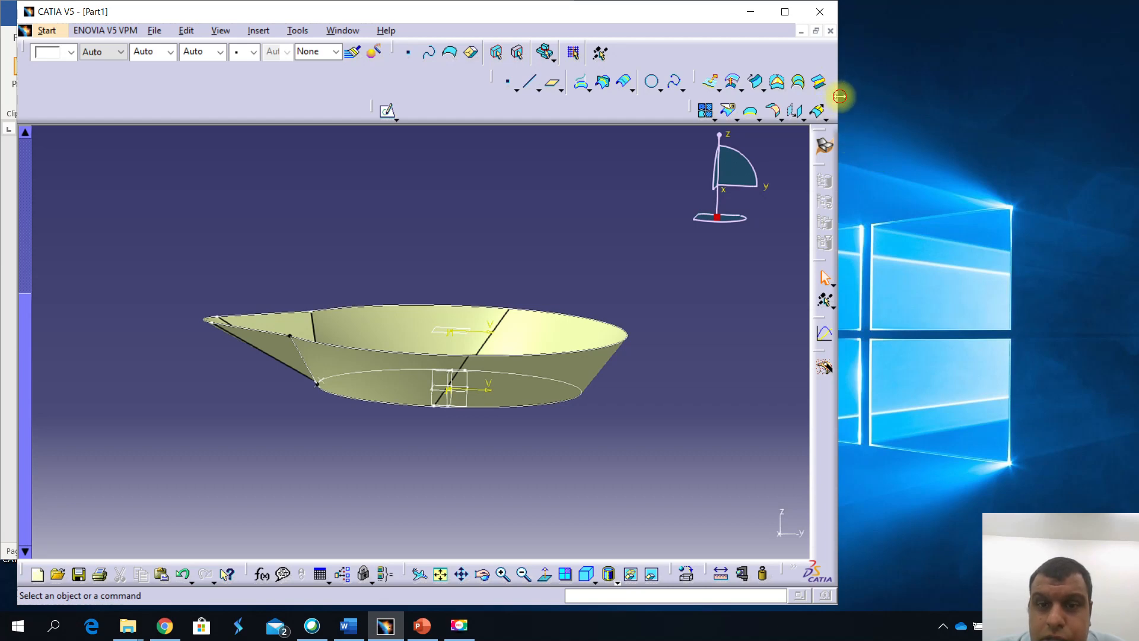
pyautogui.moveTo(839, 96); pyautogui.dragTo(759, 107)
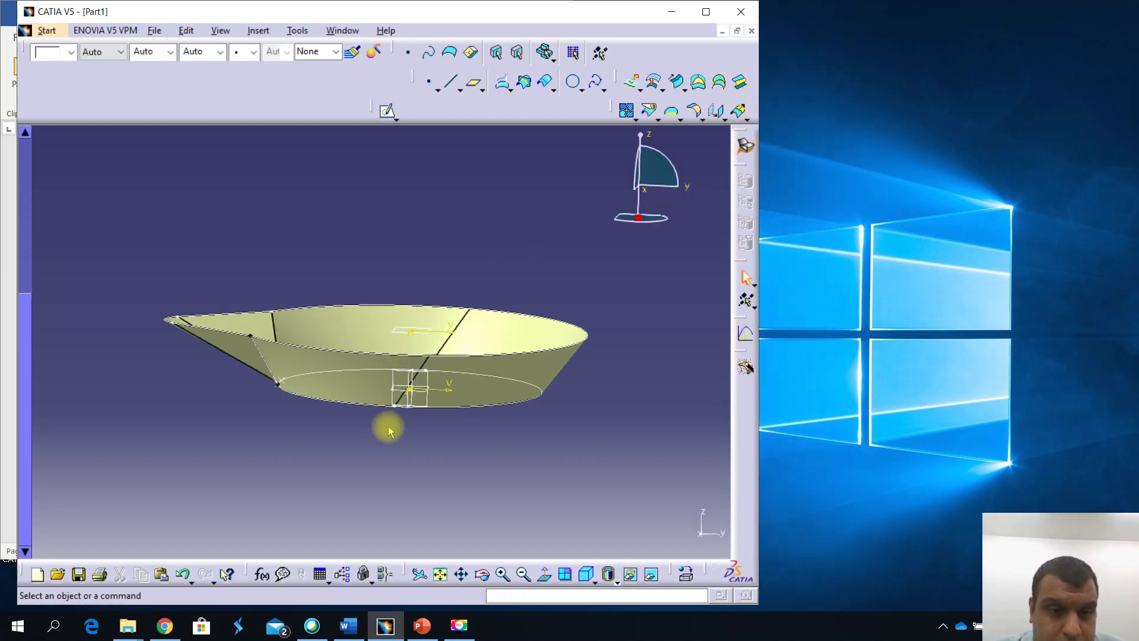
# Bring back the specification tree and start a sketch on the yz plane
pyautogui.moveTo(25, 473); pyautogui.dragTo(57, 277)
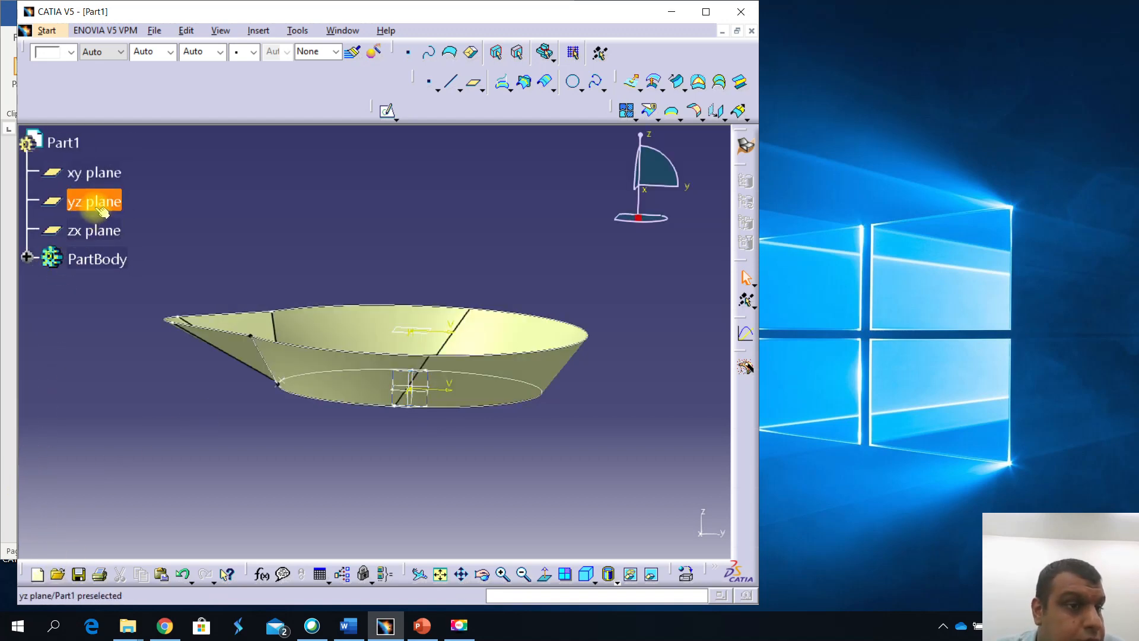
pyautogui.click(102, 211)
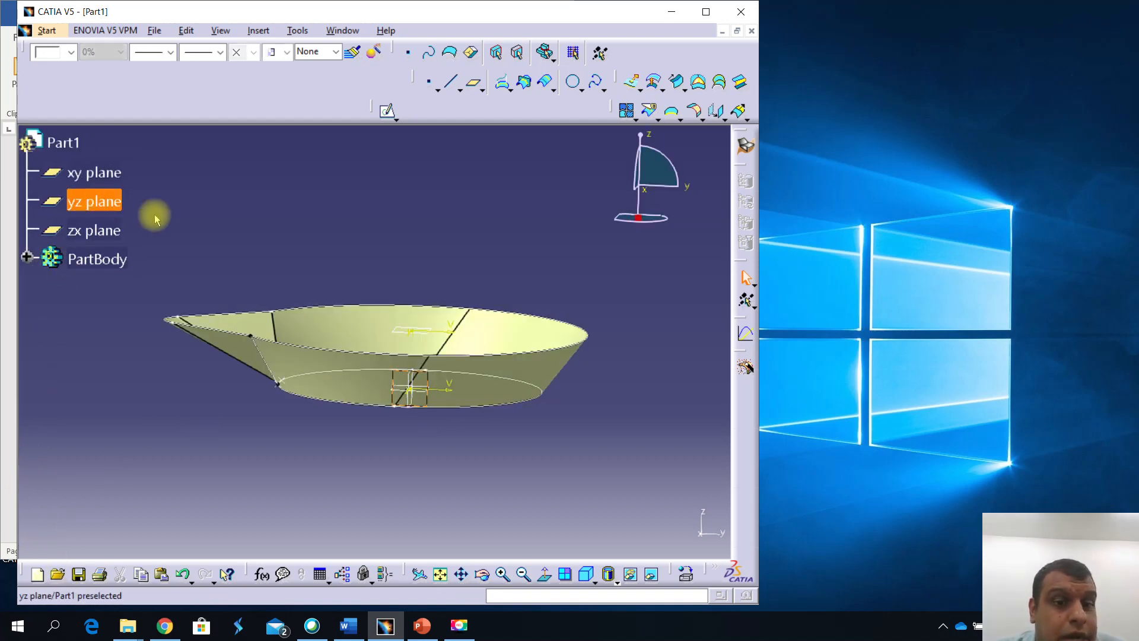
pyautogui.click(390, 107)
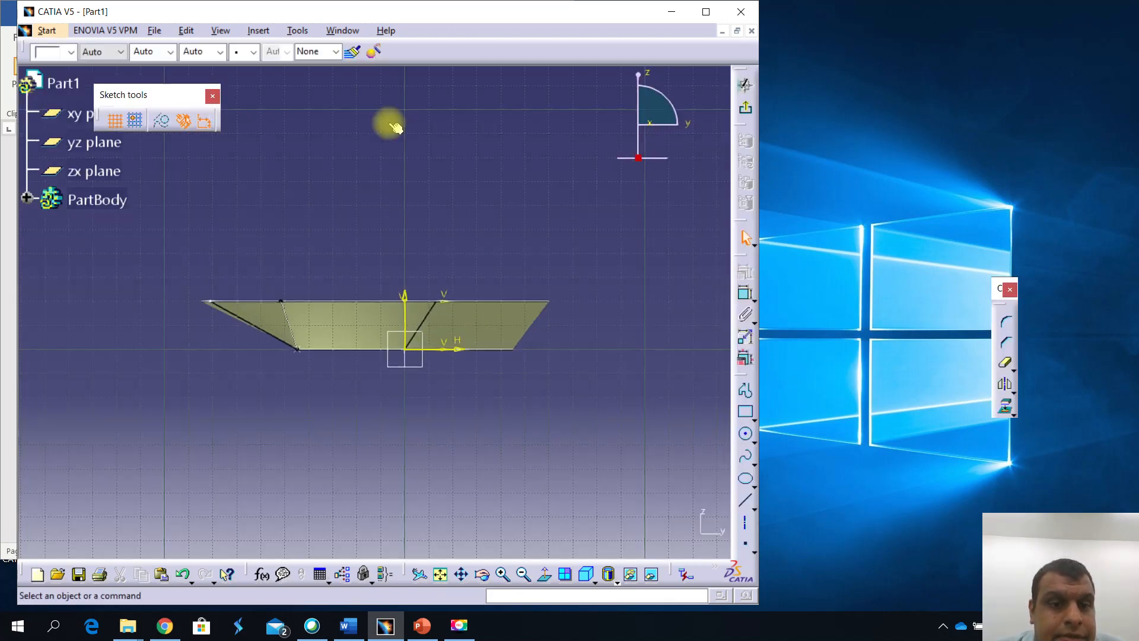
pyautogui.moveTo(533, 285)
pyautogui.mouseDown(button='middle')
pyautogui.moveTo(529, 247)
pyautogui.moveTo(554, 228)
pyautogui.moveTo(547, 237)
pyautogui.mouseUp(button='middle')
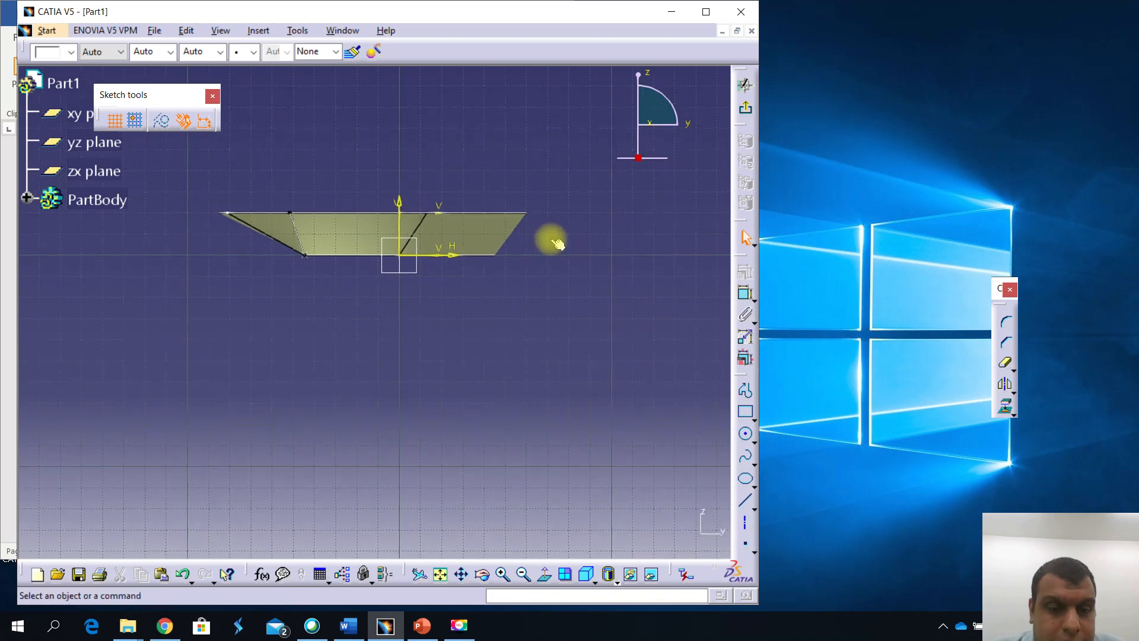
# Place the Word tutorial beside the CATIA V5 window with the Figure 9-51 profile in view, then return to the sketch
pyautogui.click(350, 628)
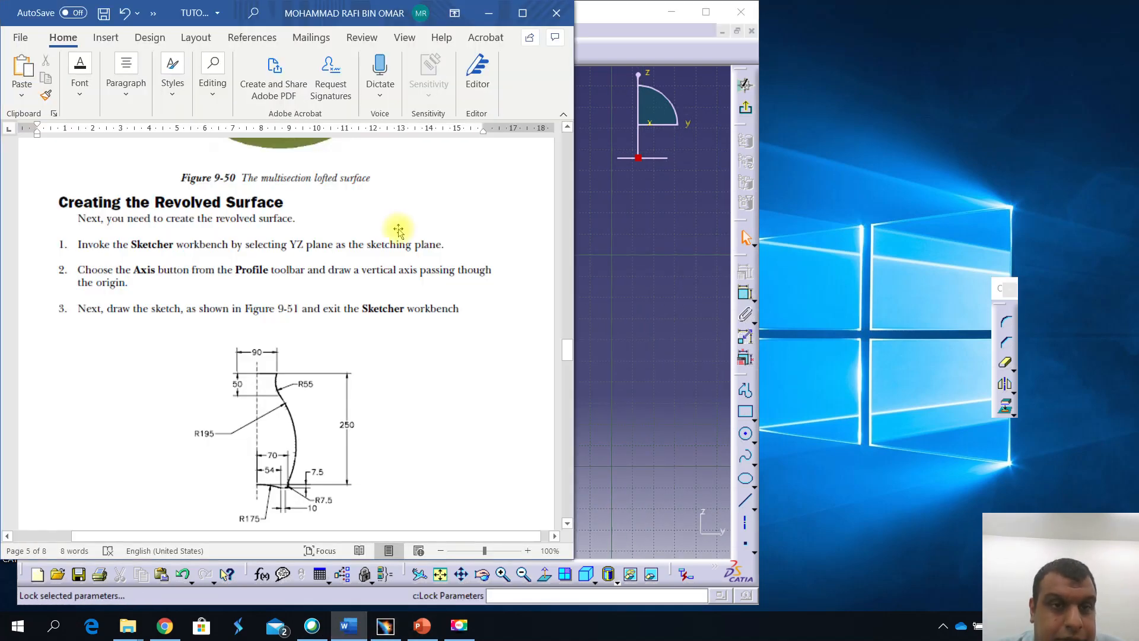
pyautogui.moveTo(260, 6)
pyautogui.mouseDown()
pyautogui.moveTo(764, 55)
pyautogui.moveTo(890, 7)
pyautogui.mouseUp()
pyautogui.click(555, 248)
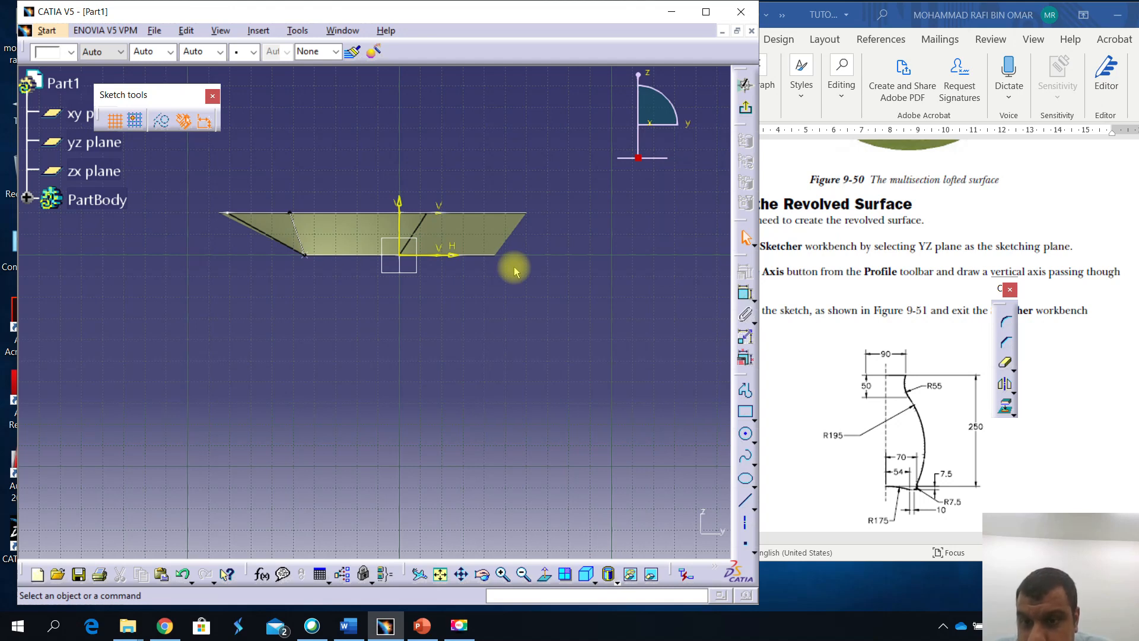
# Draw a horizontal profile line about 44 mm long from the sketch origin along the H axis
pyautogui.moveTo(470, 298); pyautogui.dragTo(471, 278, button='middle')
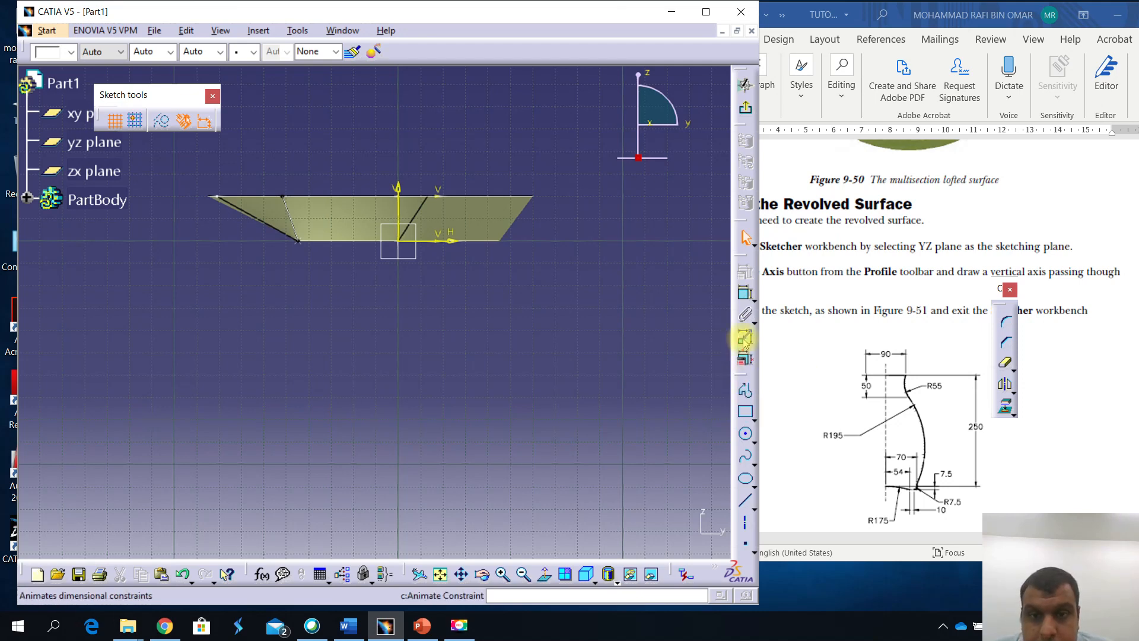
pyautogui.click(747, 393)
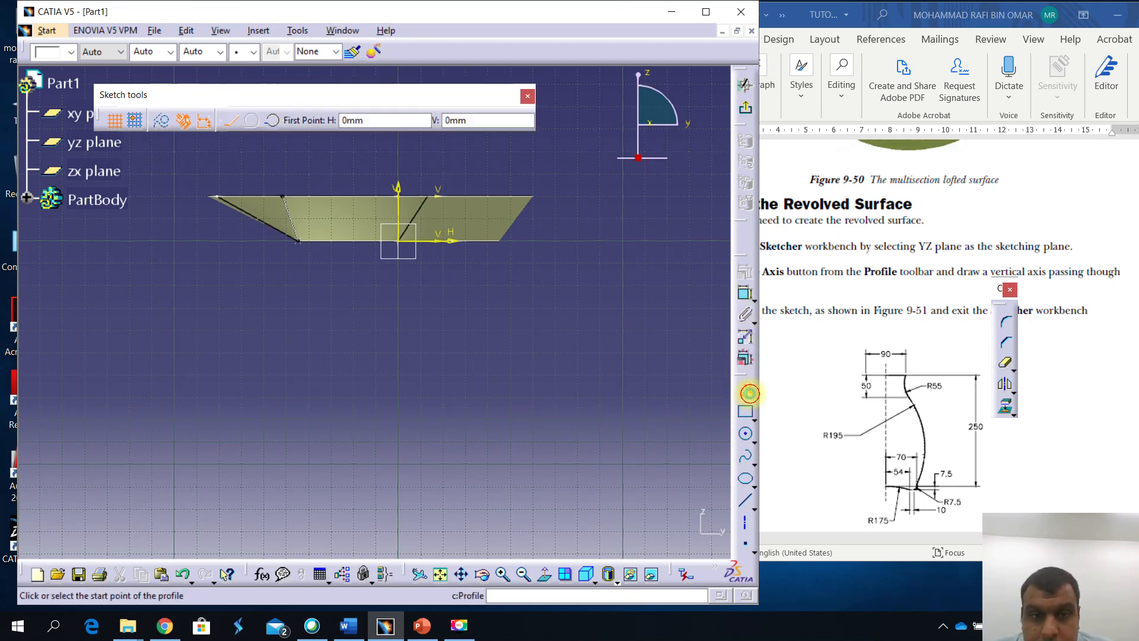
pyautogui.click(403, 245)
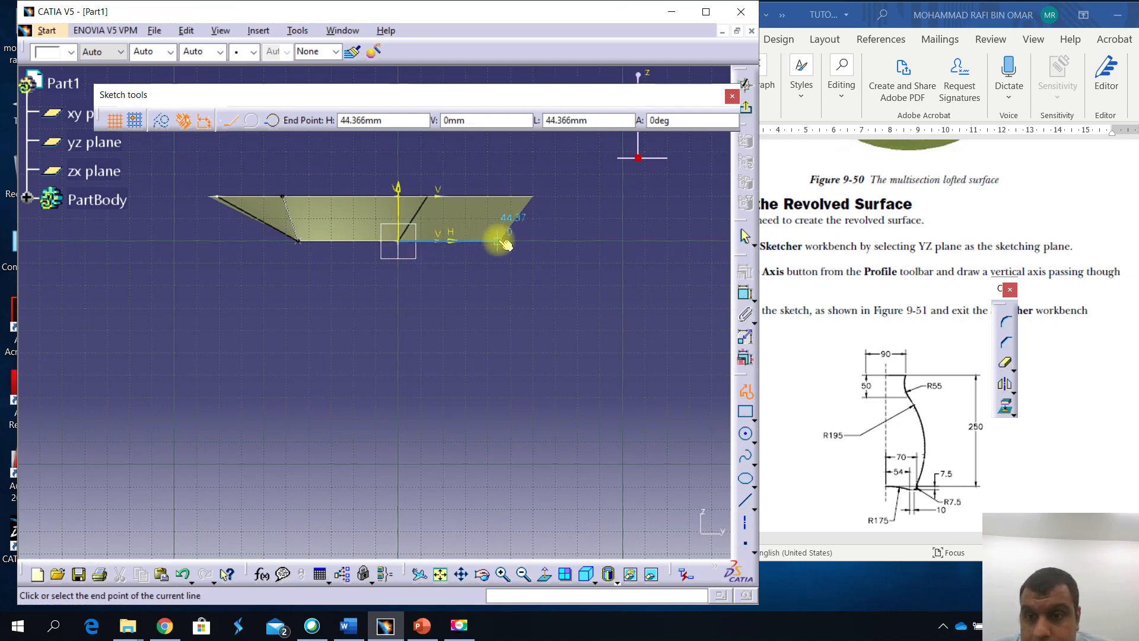
pyautogui.click(500, 241)
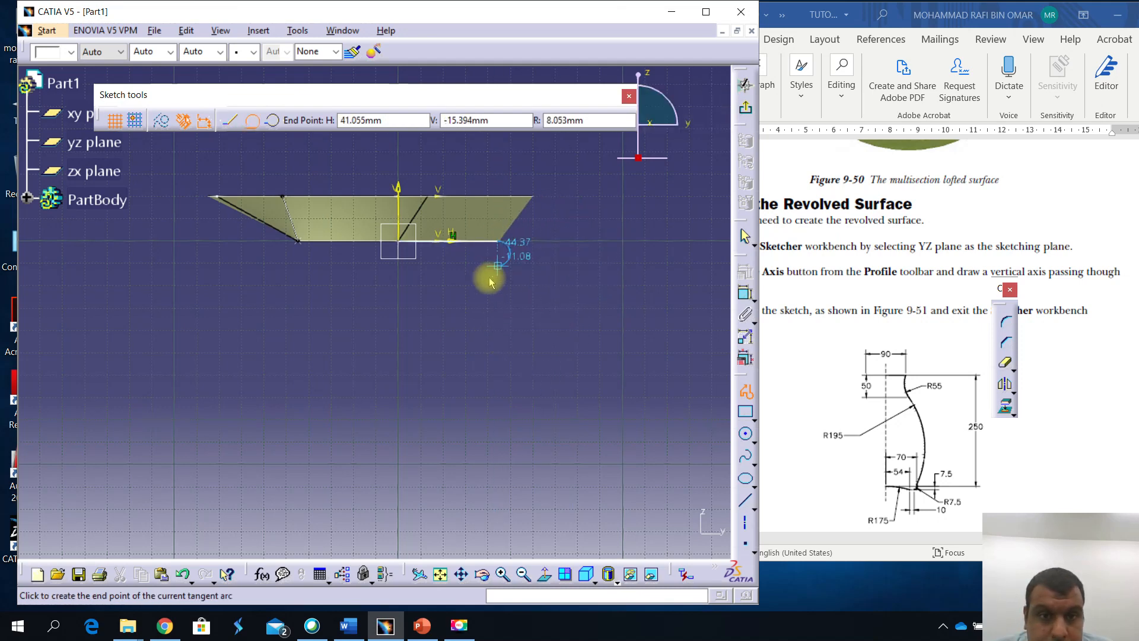
pyautogui.click(273, 120)
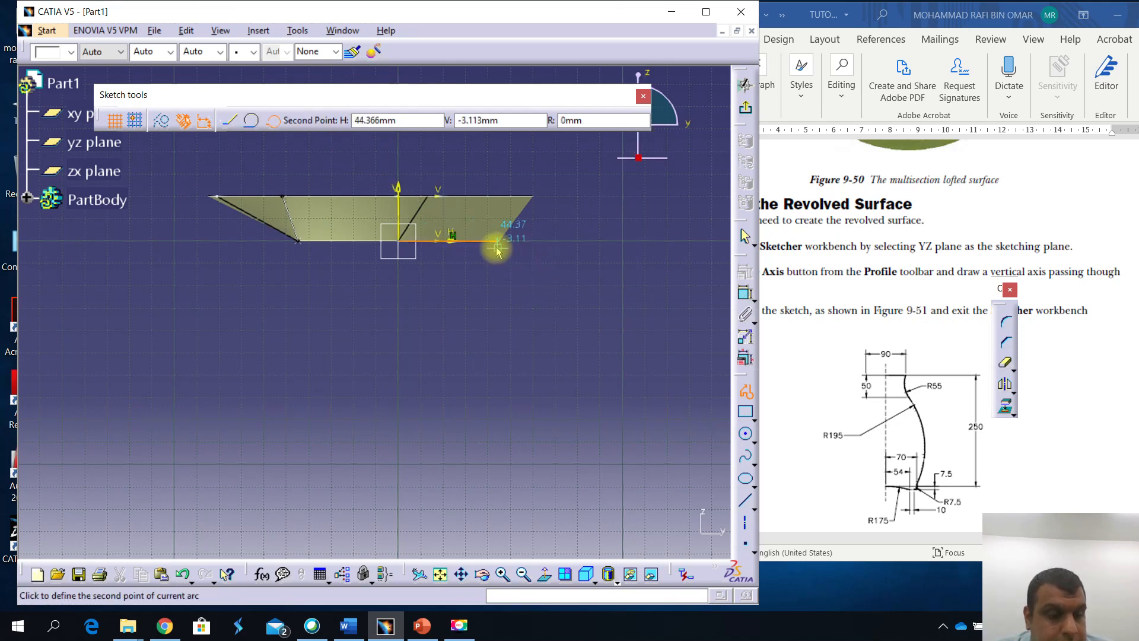
pyautogui.press('Escape')
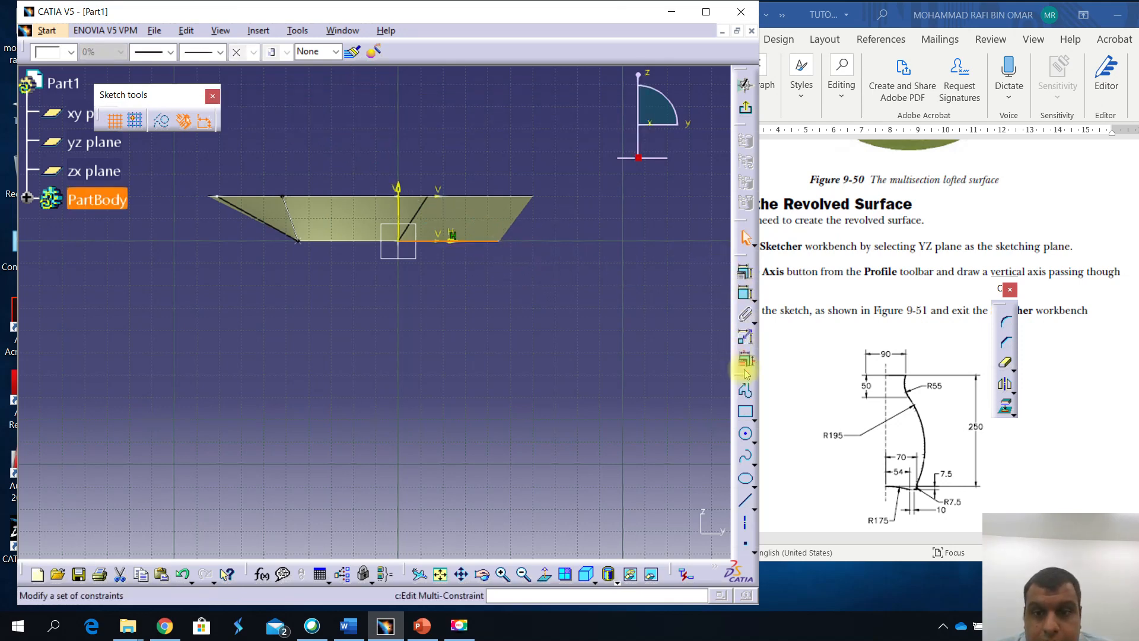
# Draw a three-point arc for the neck, radius about 43 mm, from the line's outer end down to about H 52, V -44 mm, curving inward
pyautogui.click(748, 391)
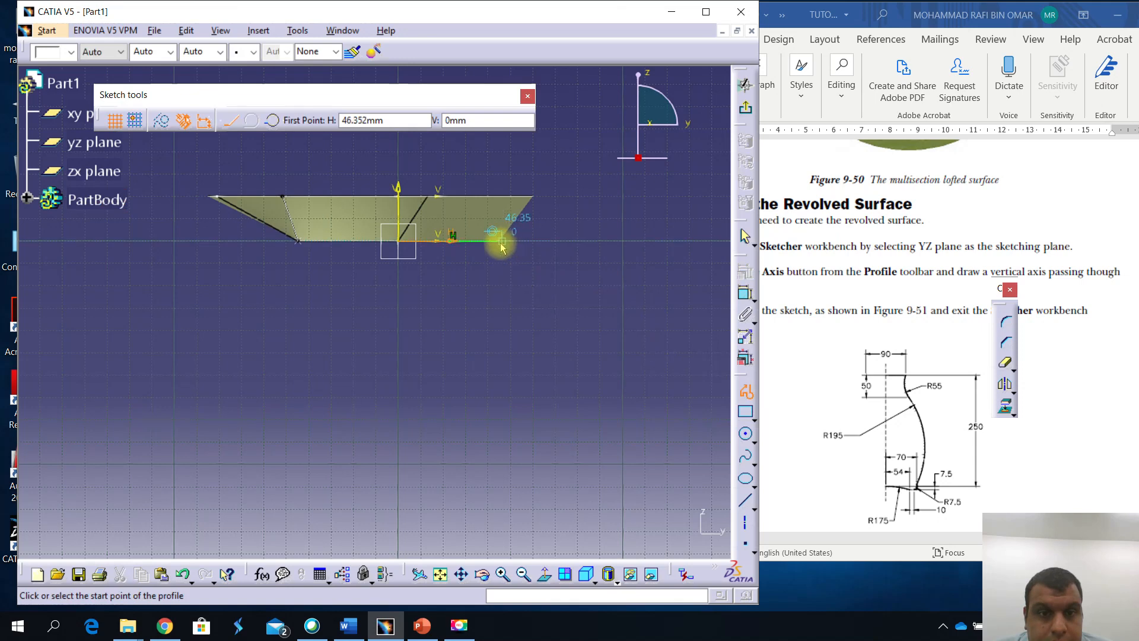
pyautogui.click(499, 241)
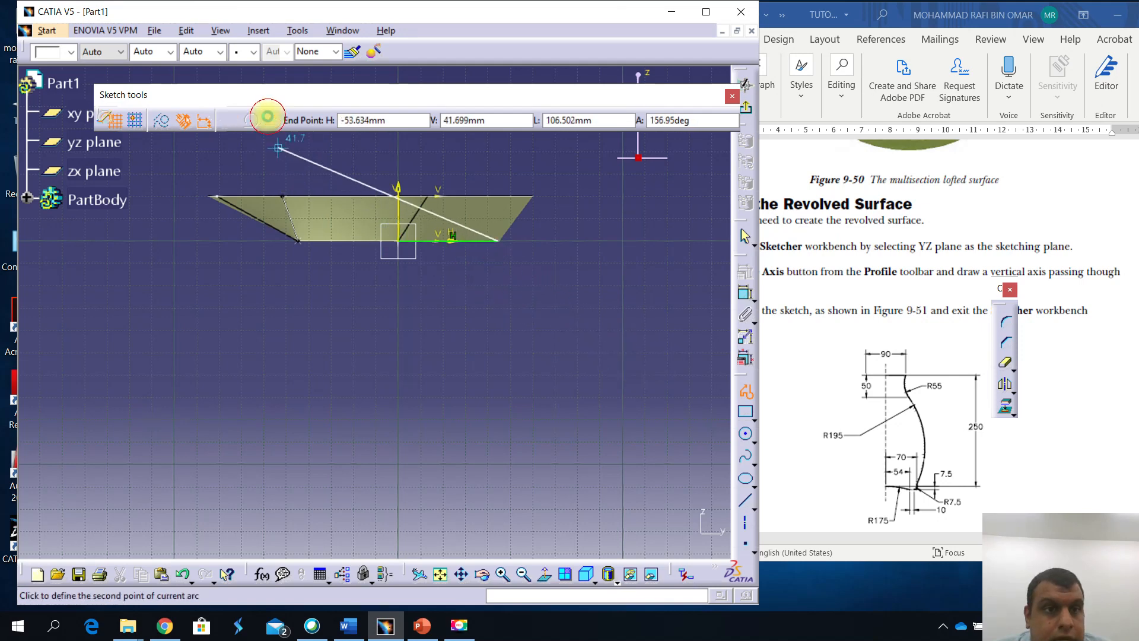
pyautogui.click(272, 120)
pyautogui.click(496, 311)
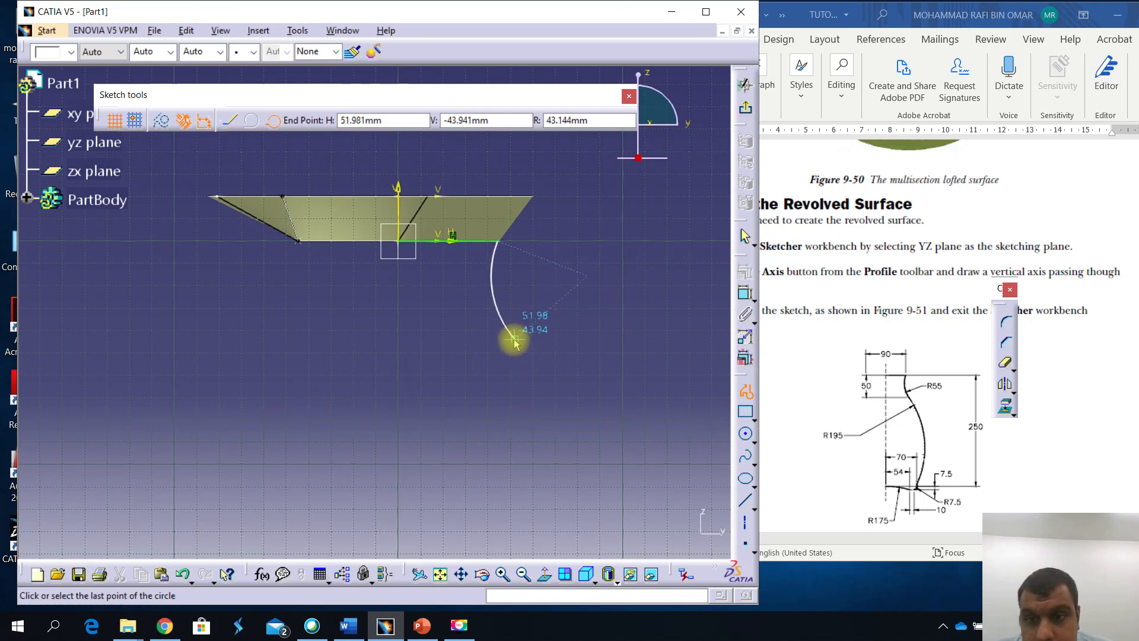
pyautogui.click(515, 341)
# Continue the profile with a tangent arc bulging outward from the neck arc's lower end down toward the jug's base
pyautogui.moveTo(515, 340); pyautogui.dragTo(496, 457)
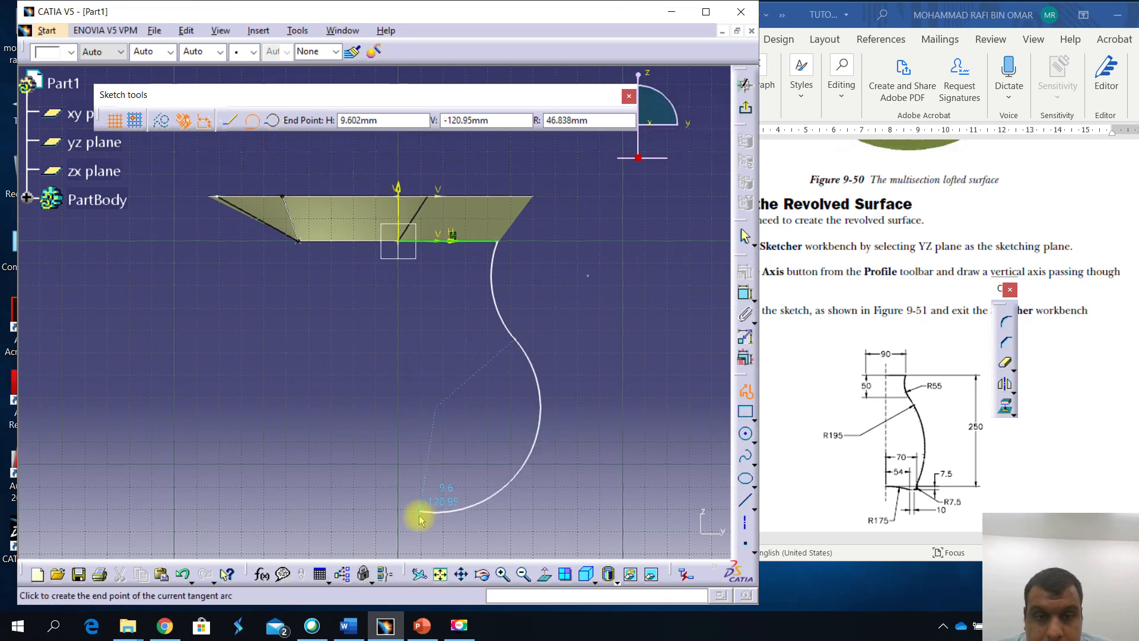
pyautogui.moveTo(508, 522)
pyautogui.mouseDown(button='middle')
pyautogui.moveTo(502, 439)
pyautogui.moveTo(475, 478)
pyautogui.mouseUp(button='middle')
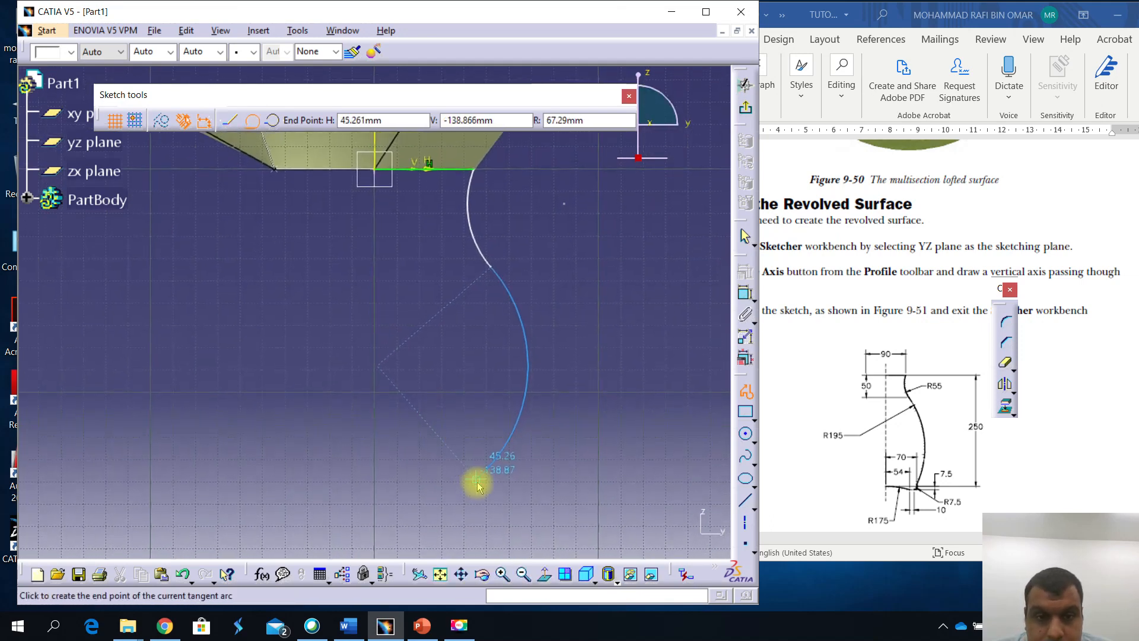
pyautogui.click(502, 509)
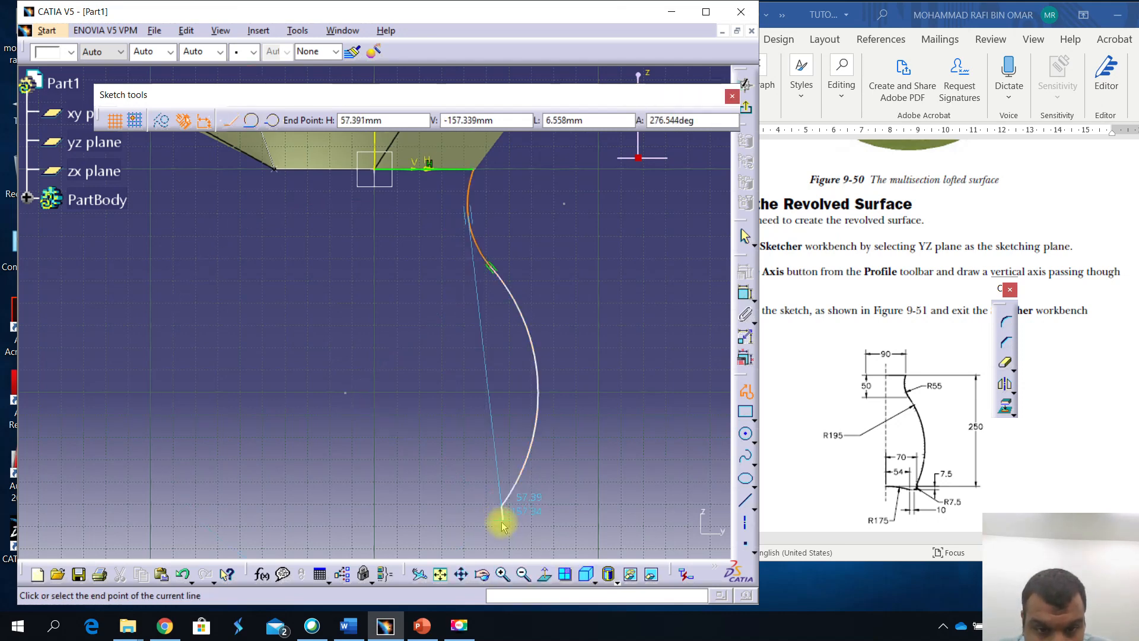
# Add a short vertical line down from the body arc's end and a horizontal line about 15 mm inward, ending the profile there
pyautogui.moveTo(502, 526); pyautogui.dragTo(471, 318, button='middle')
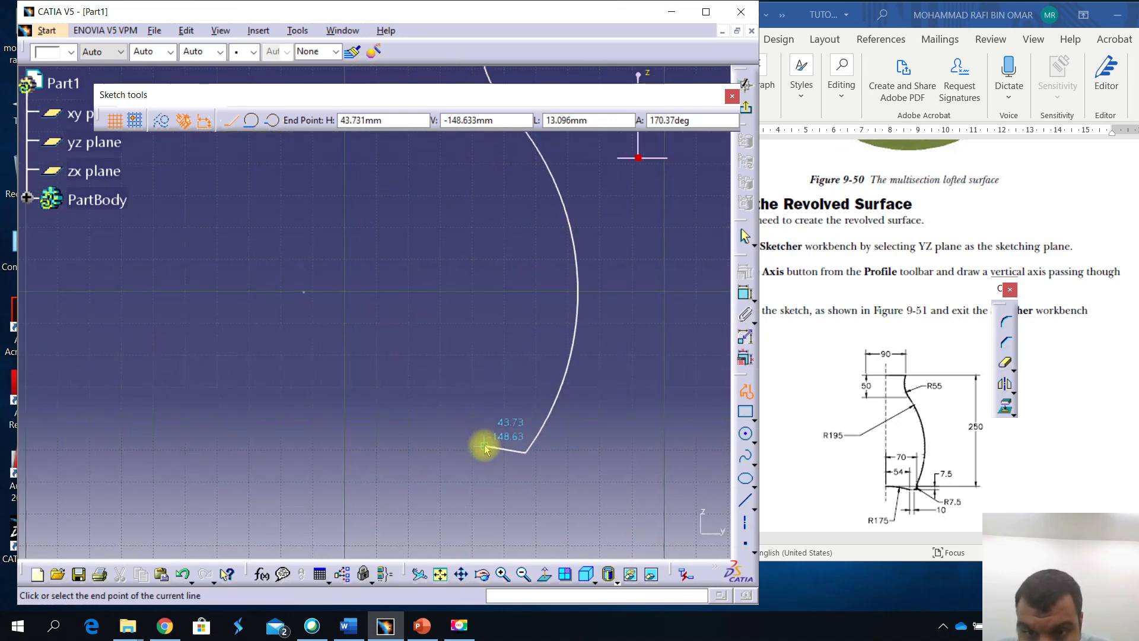
pyautogui.click(525, 481)
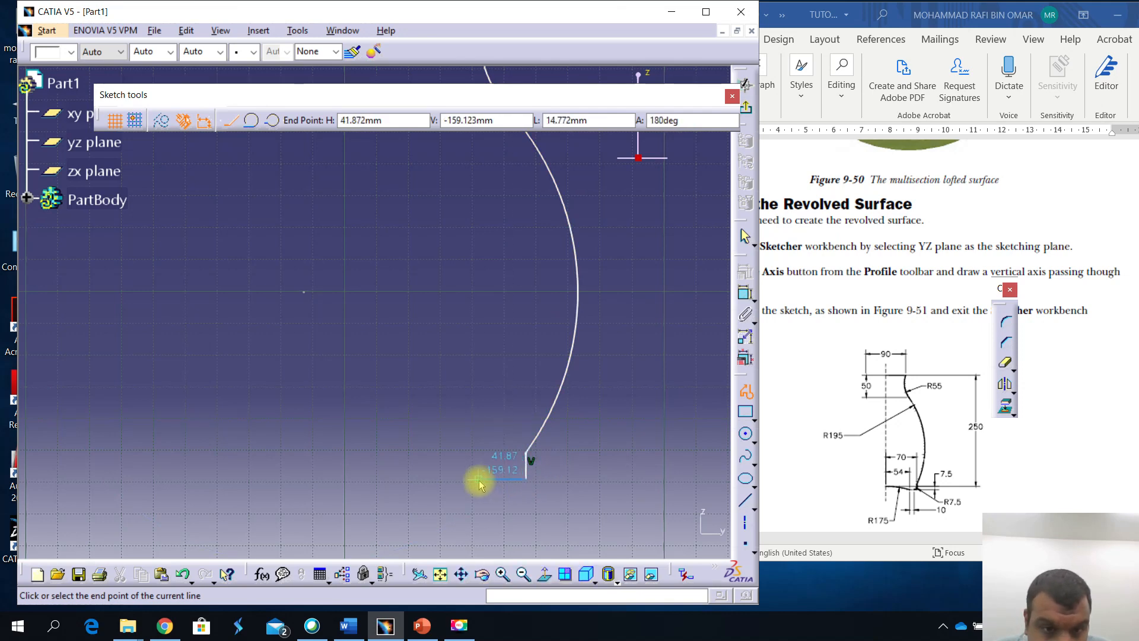
pyautogui.moveTo(478, 480)
pyautogui.mouseDown()
pyautogui.moveTo(305, 394)
pyautogui.moveTo(225, 396)
pyautogui.mouseUp()
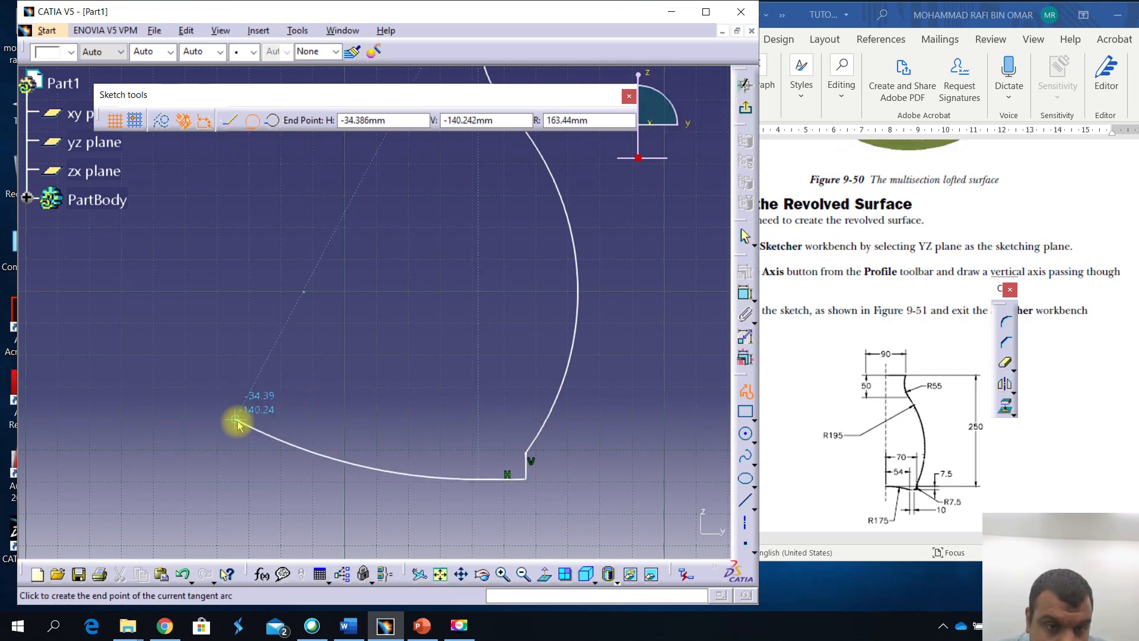
pyautogui.press('Escape')
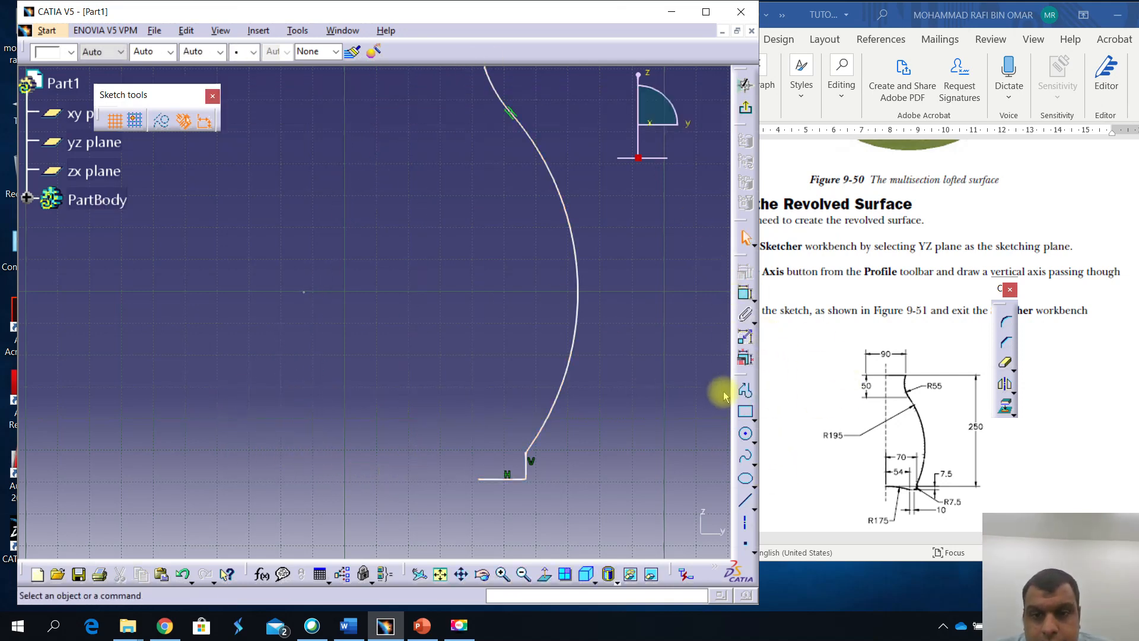
# Draw a shallow three-point arc for the base from the short horizontal line's inner end, bulging upward and crossing the vertical axis
pyautogui.click(743, 392)
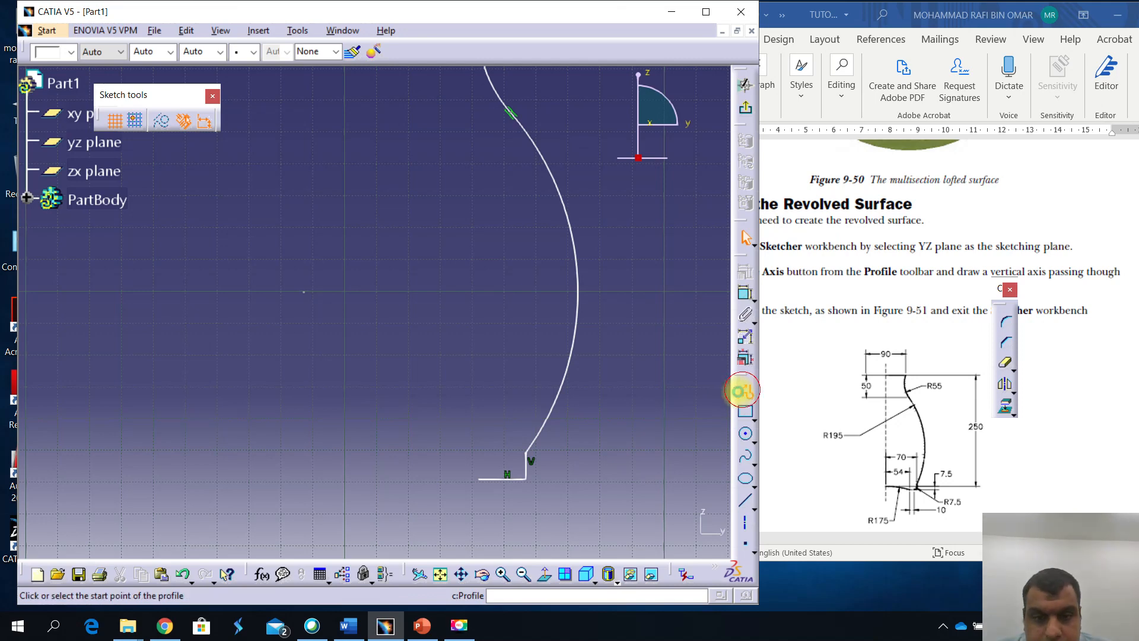
pyautogui.click(480, 479)
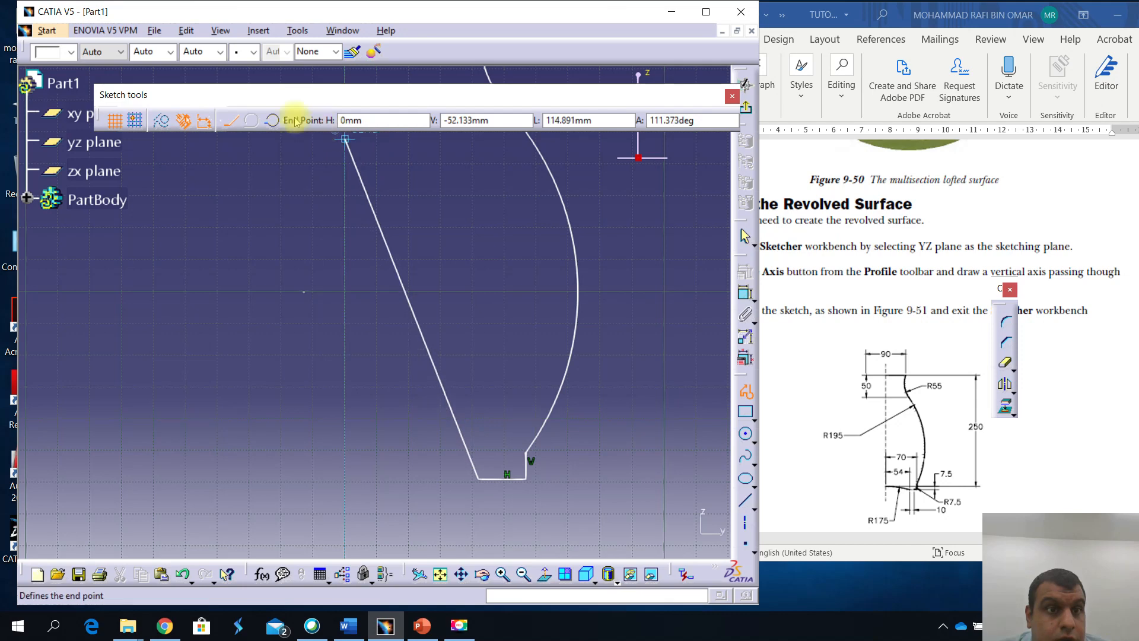
pyautogui.click(271, 121)
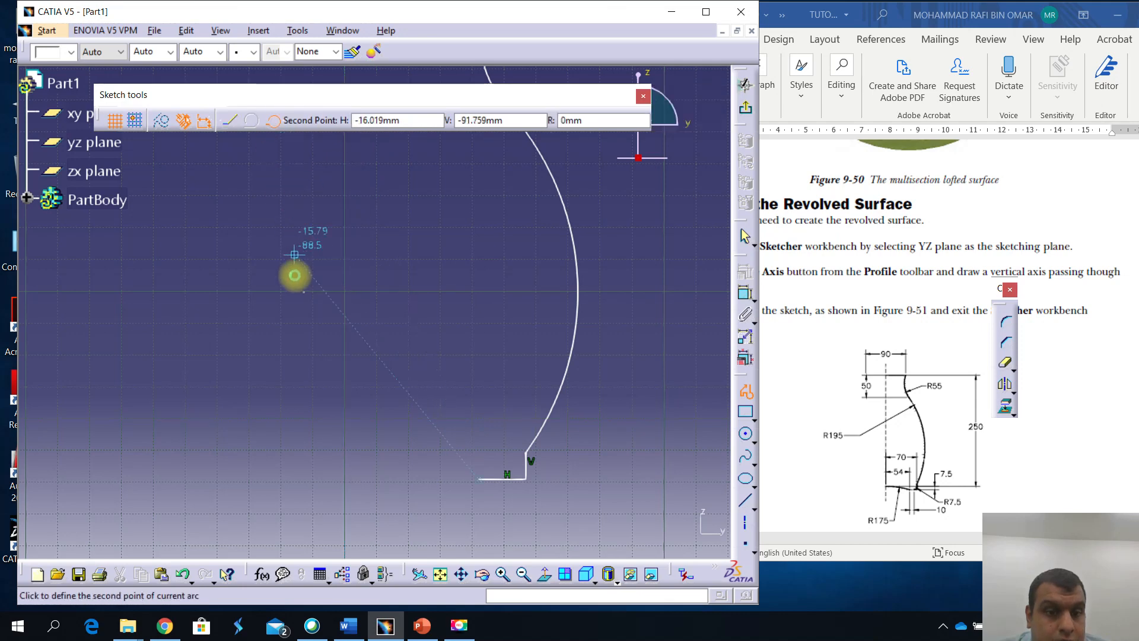
pyautogui.click(345, 460)
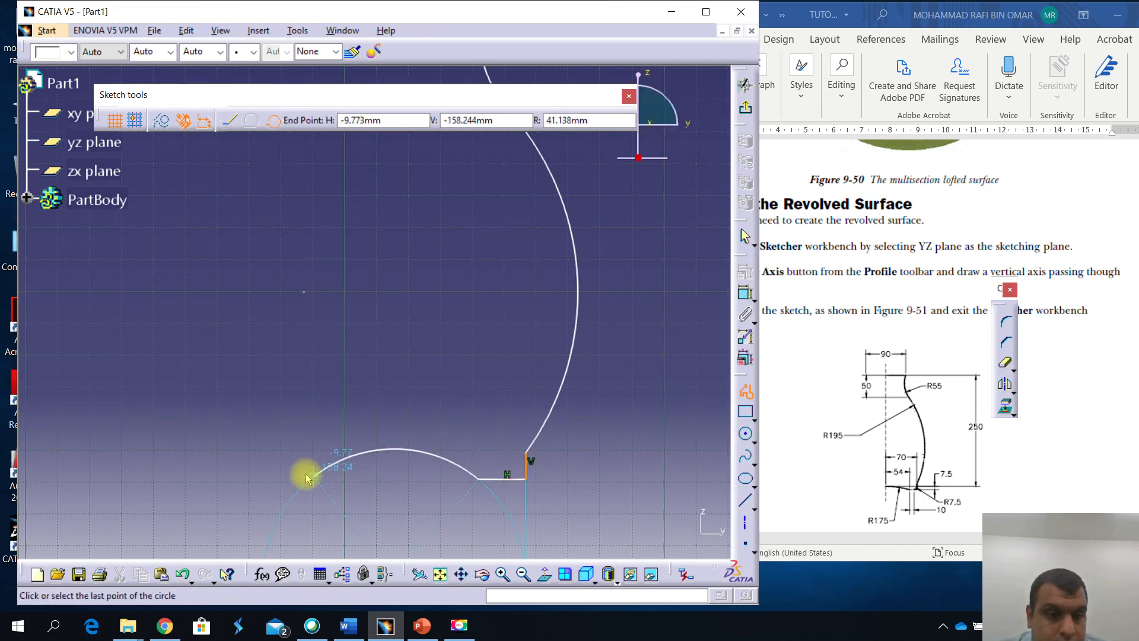
pyautogui.click(265, 471)
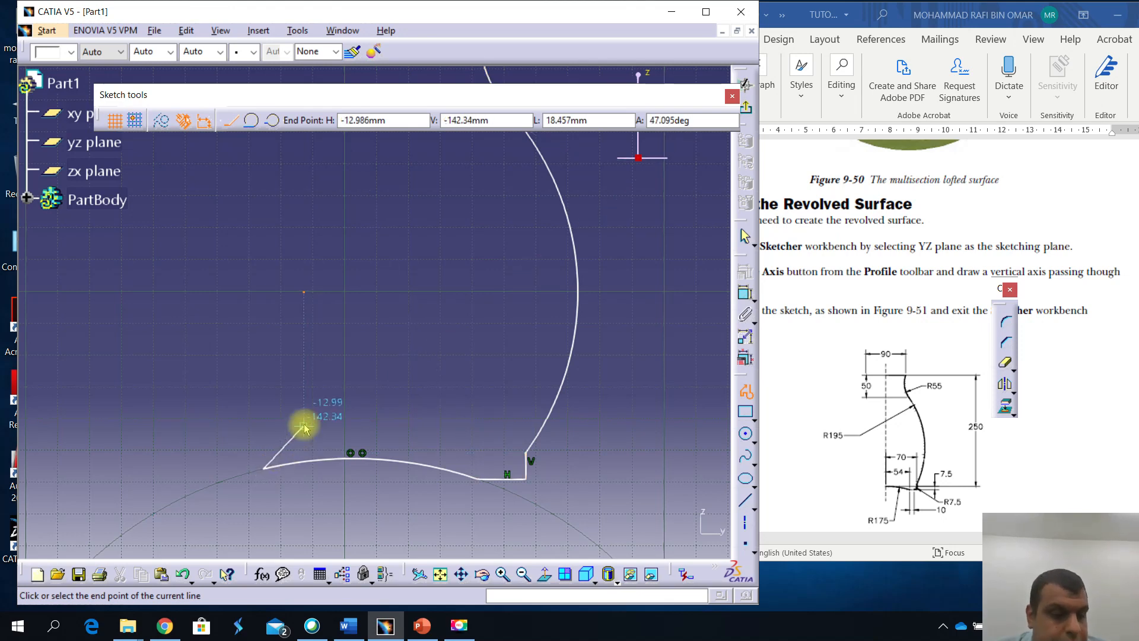
pyautogui.press('Escape')
# Dimension the profile's upper horizontal line and set its length to 45 mm
pyautogui.moveTo(369, 338); pyautogui.dragTo(354, 426, button='middle')
pyautogui.click(365, 387)
pyautogui.moveTo(392, 313); pyautogui.dragTo(370, 445, button='middle')
pyautogui.click(741, 296)
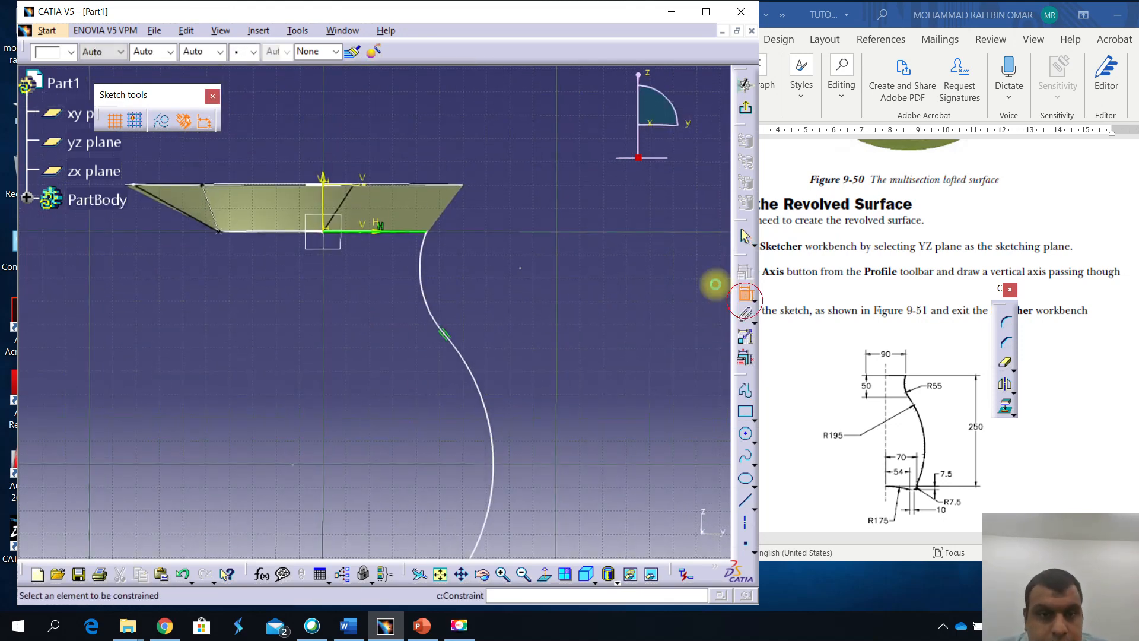
pyautogui.click(376, 231)
pyautogui.click(416, 112)
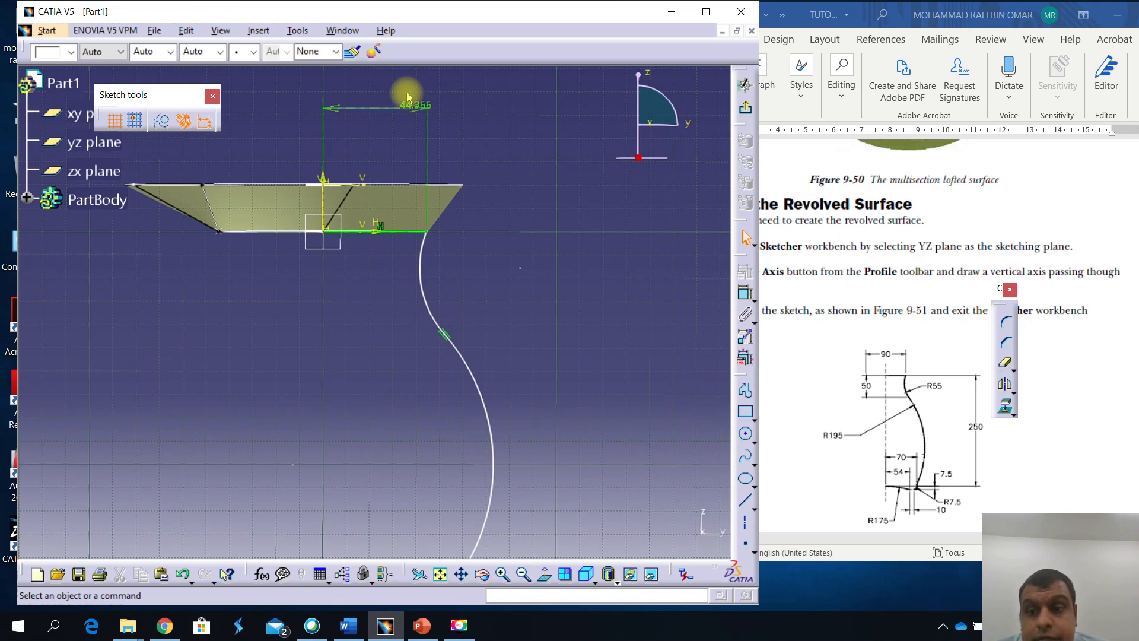
pyautogui.doubleClick(407, 94)
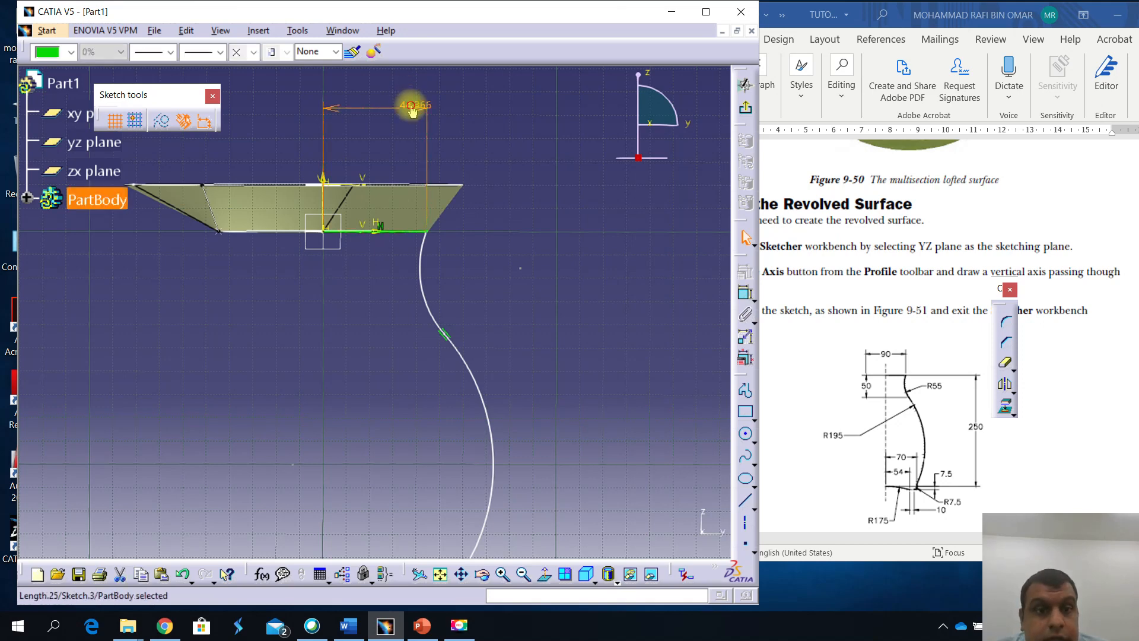
pyautogui.write('45')
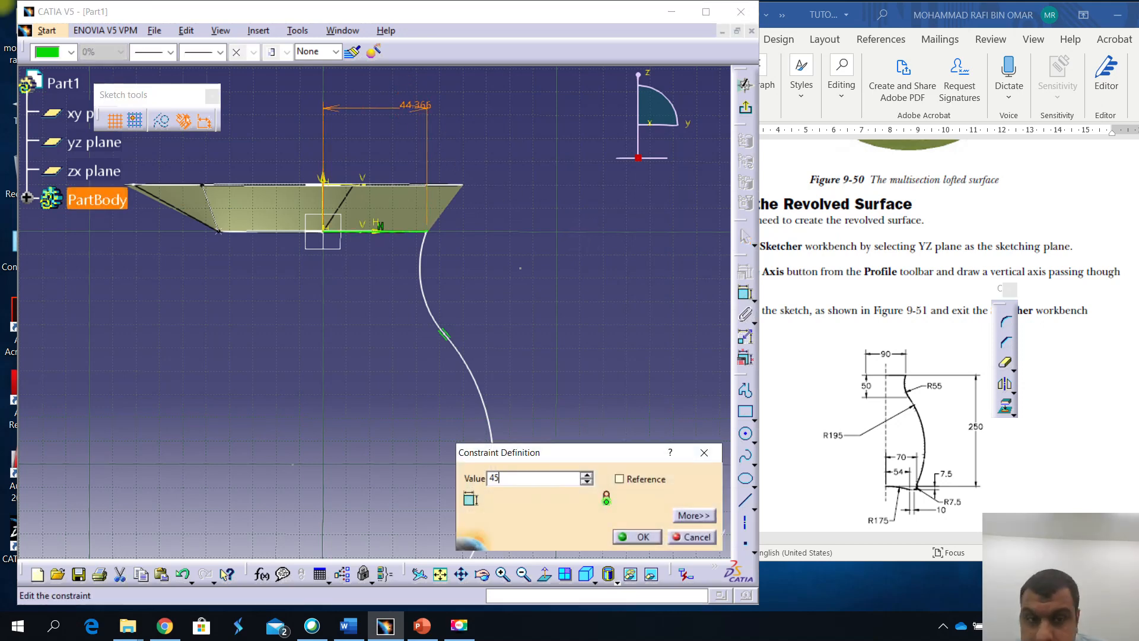
pyautogui.press('Return')
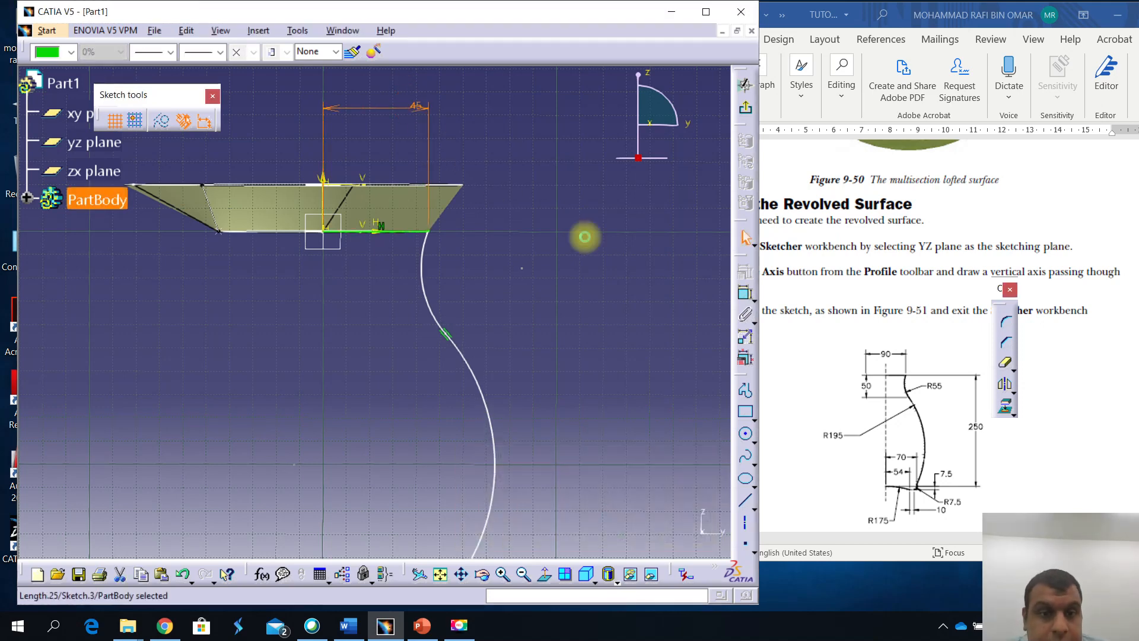
# Dimension the neck arc and set its radius to 55 mm
pyautogui.click(748, 297)
pyautogui.click(423, 275)
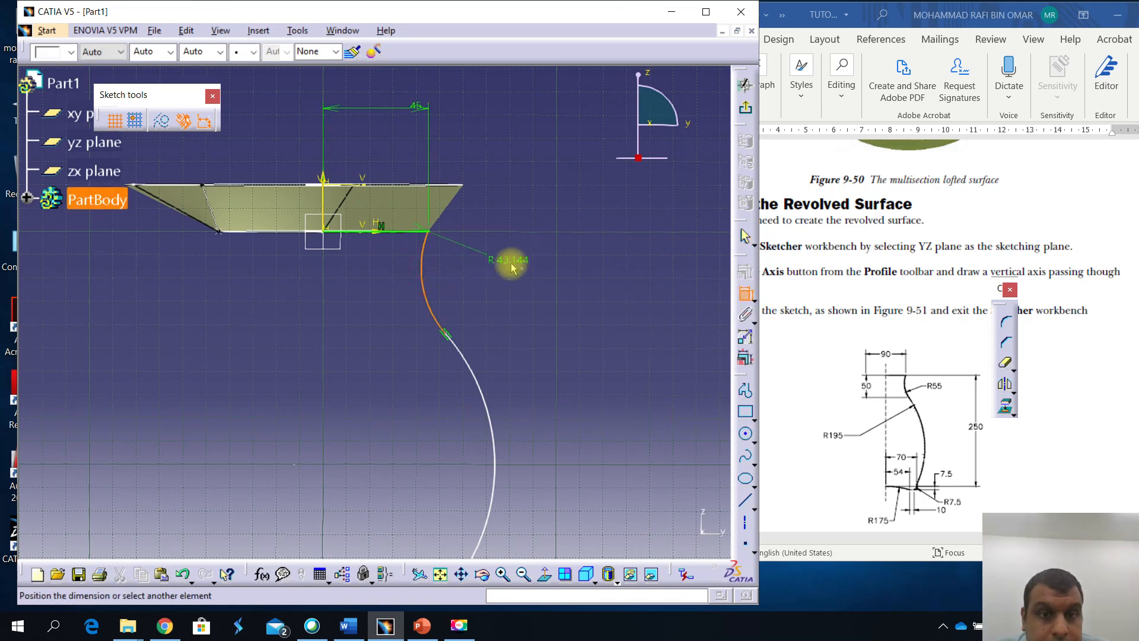
pyautogui.click(471, 275)
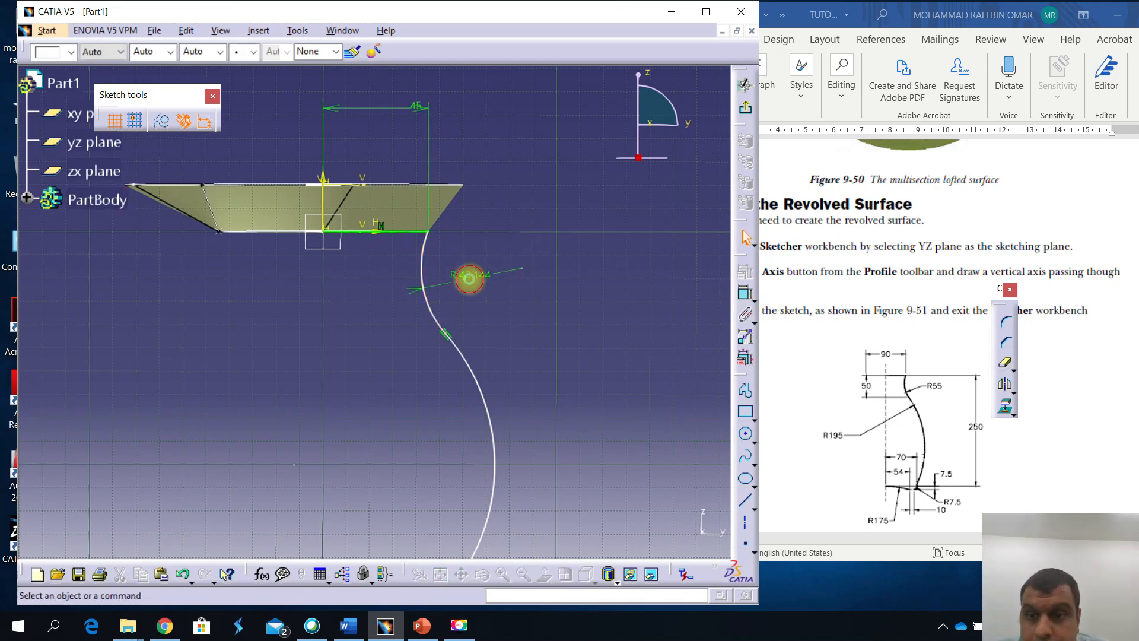
pyautogui.doubleClick(472, 276)
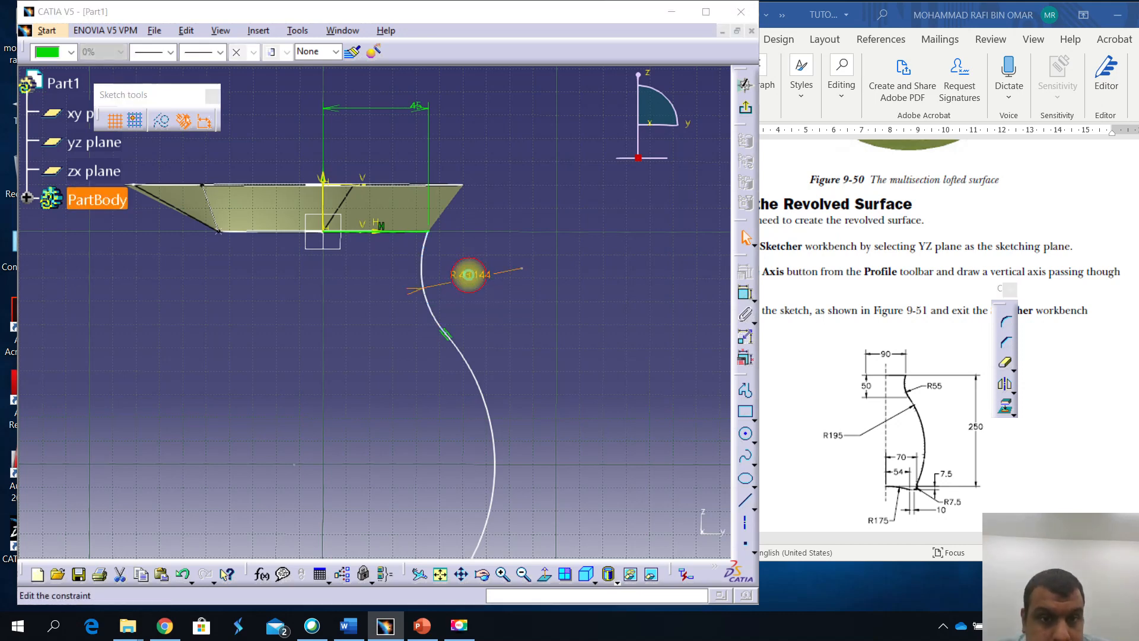
pyautogui.write('55')
pyautogui.press('Return')
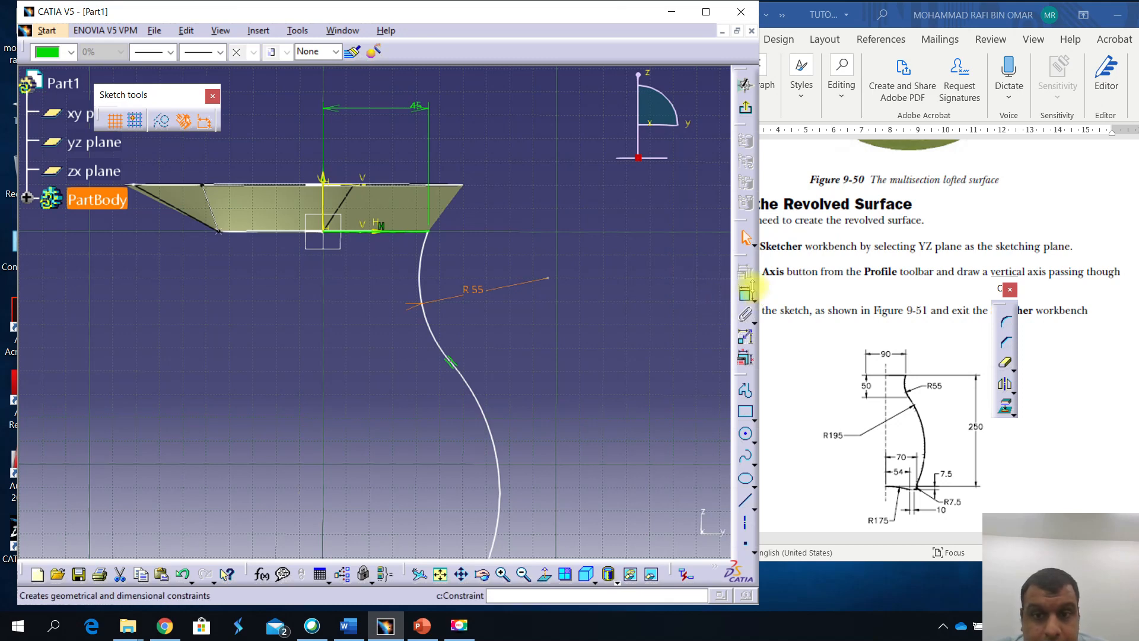
# Dimension the vertical distance from the upper horizontal line to the junction of the two side arcs and set it to 50 mm
pyautogui.click(741, 293)
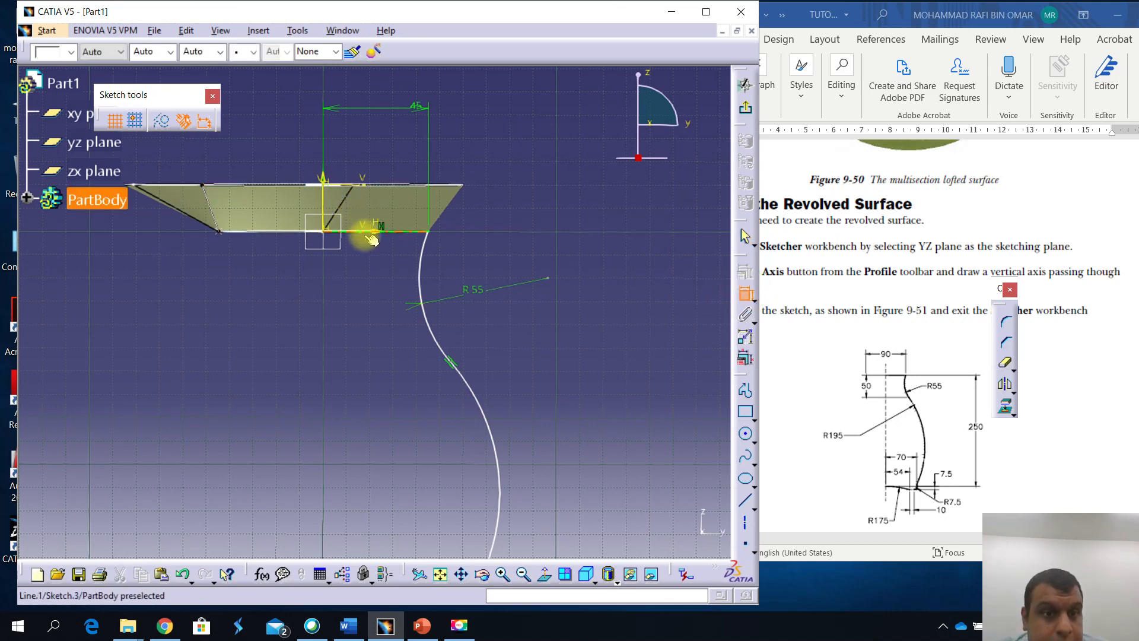
pyautogui.click(377, 234)
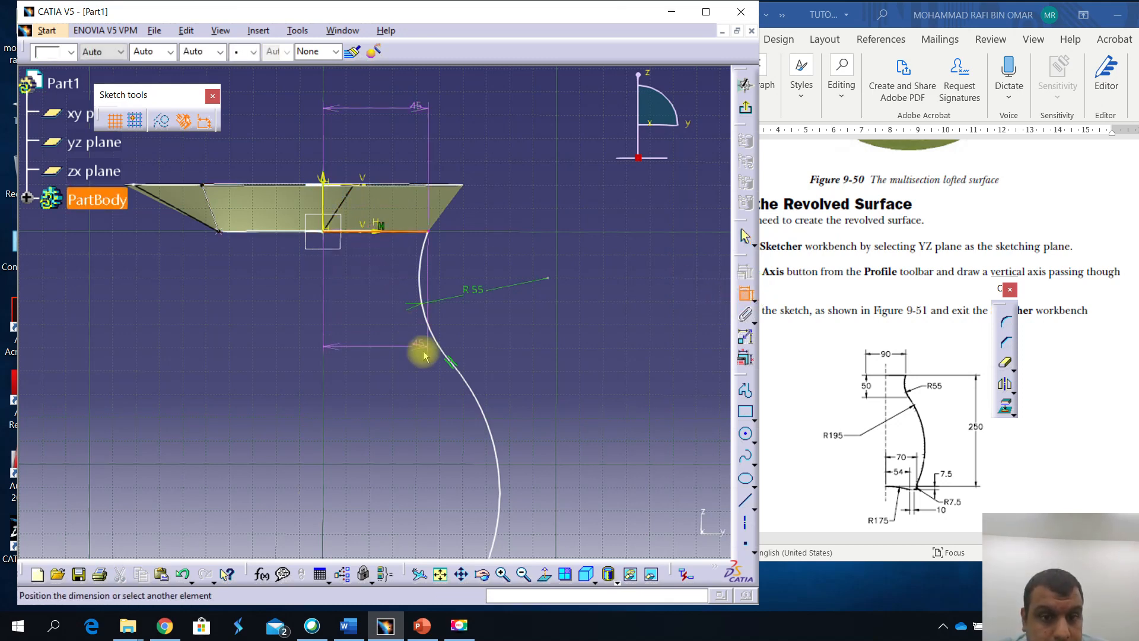
pyautogui.click(454, 361)
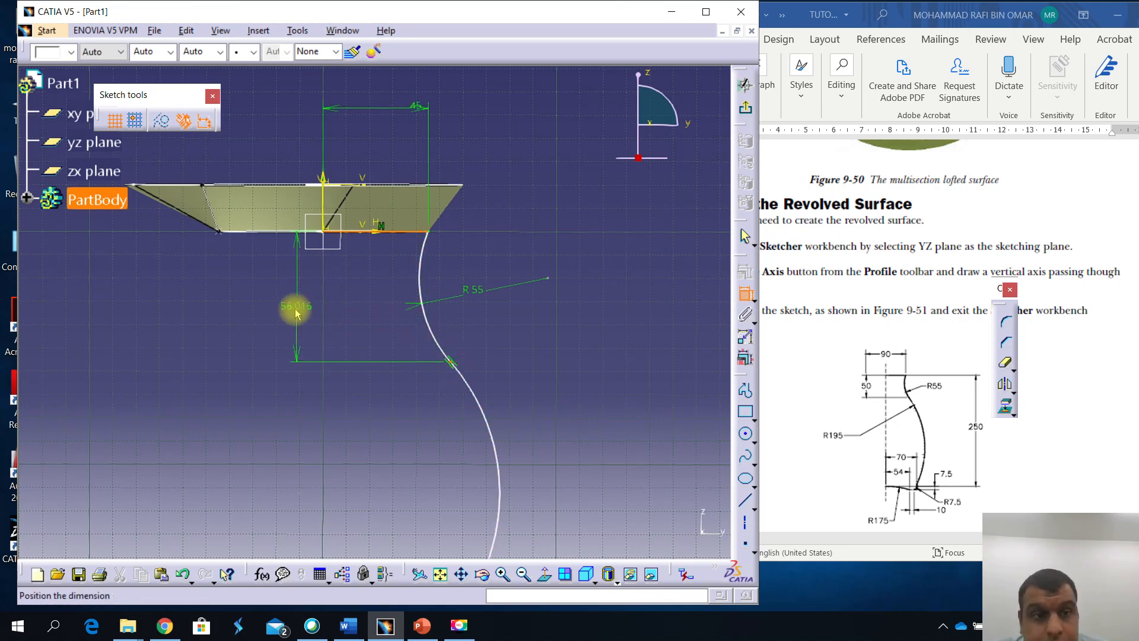
pyautogui.click(285, 306)
pyautogui.doubleClick(285, 303)
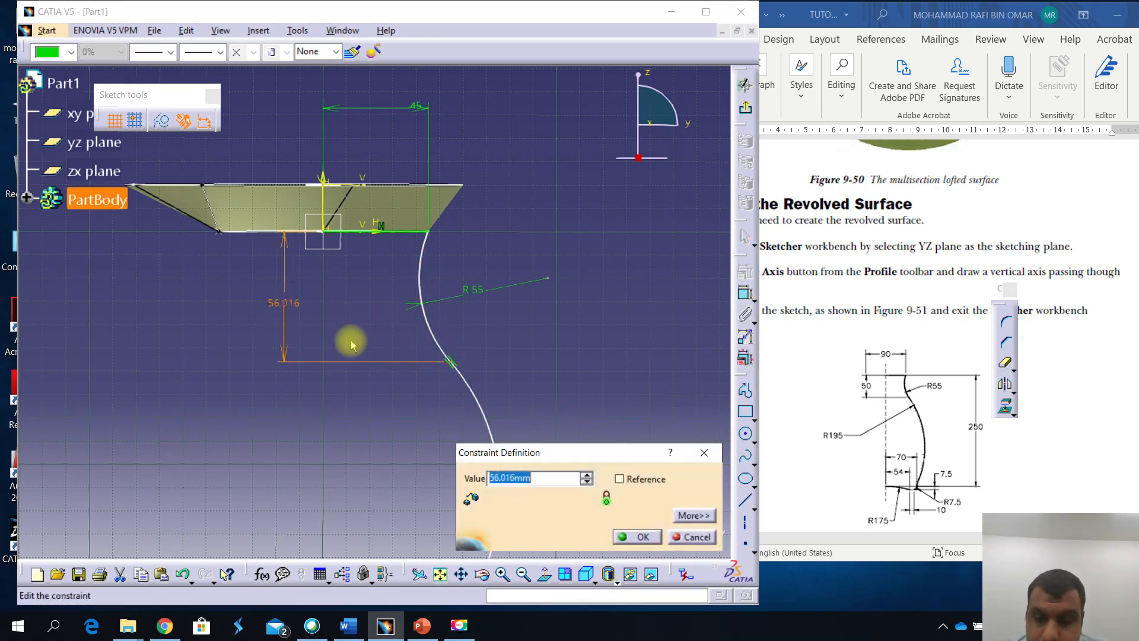
pyautogui.write('50')
pyautogui.press('Return')
pyautogui.click(351, 343)
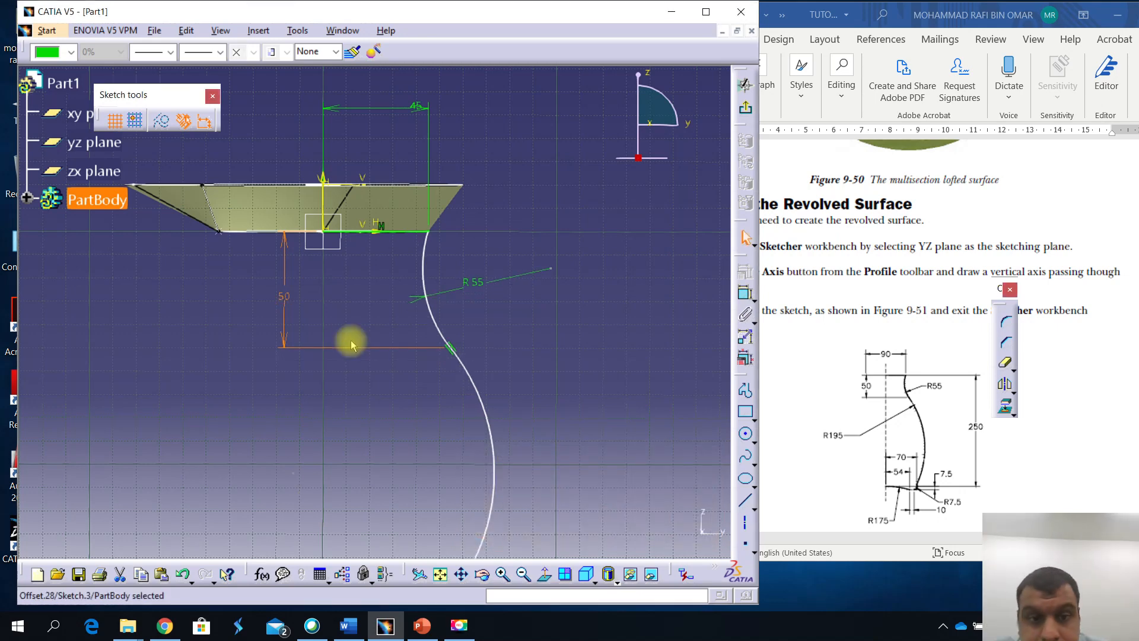
# Dimension the large side arc below the neck and set its radius to 195 mm
pyautogui.click(745, 293)
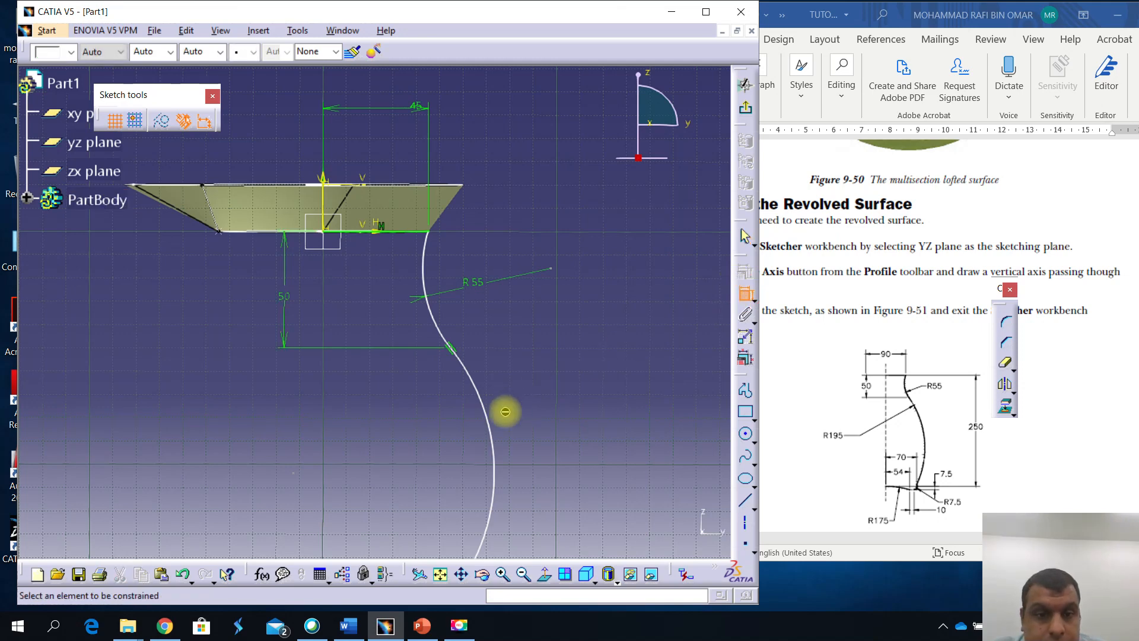
pyautogui.click(490, 437)
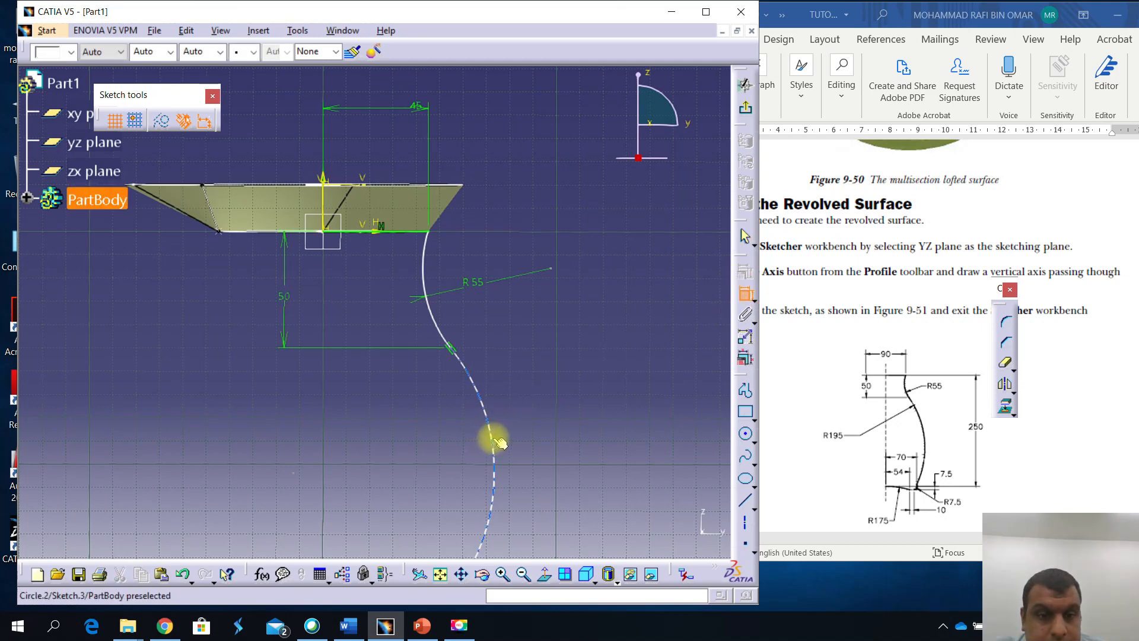
pyautogui.click(403, 438)
pyautogui.doubleClick(407, 440)
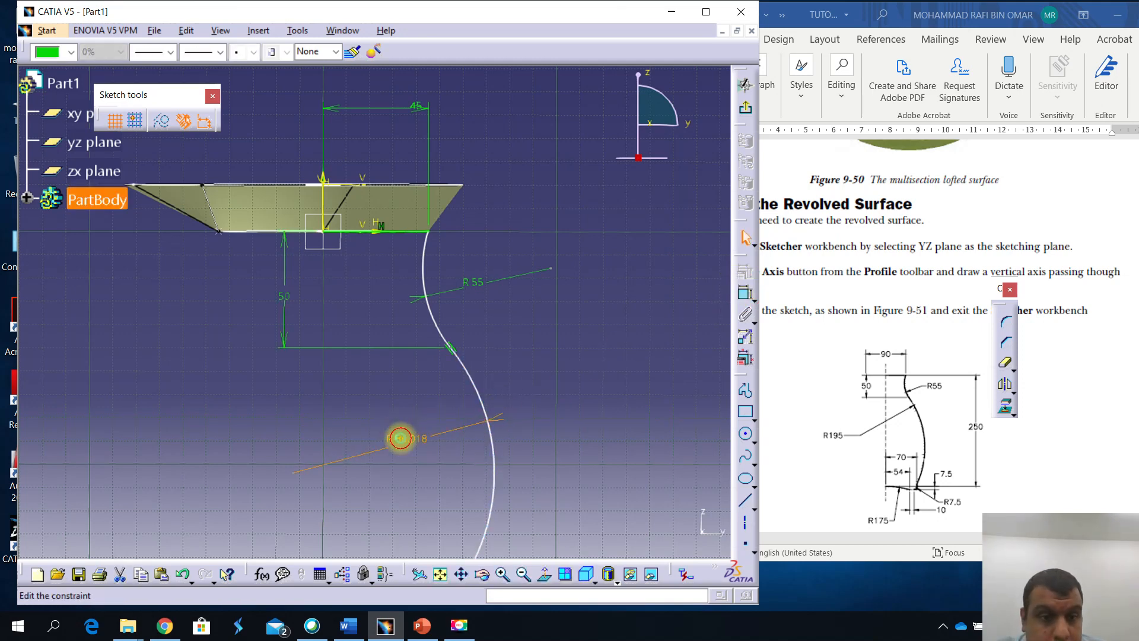
pyautogui.write('195')
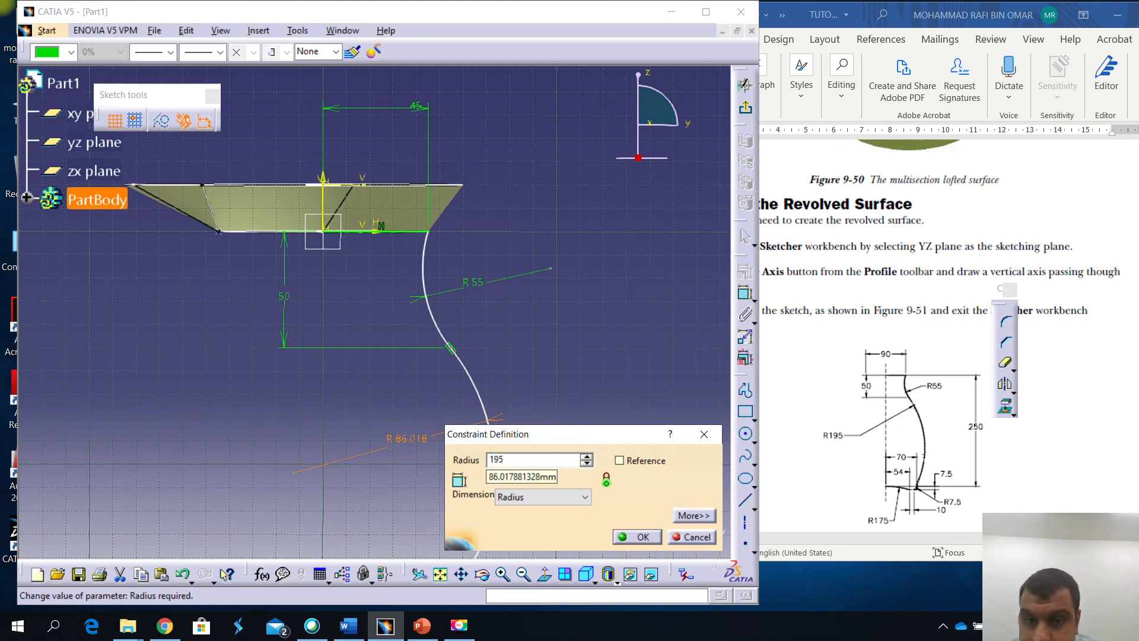
pyautogui.press('Return')
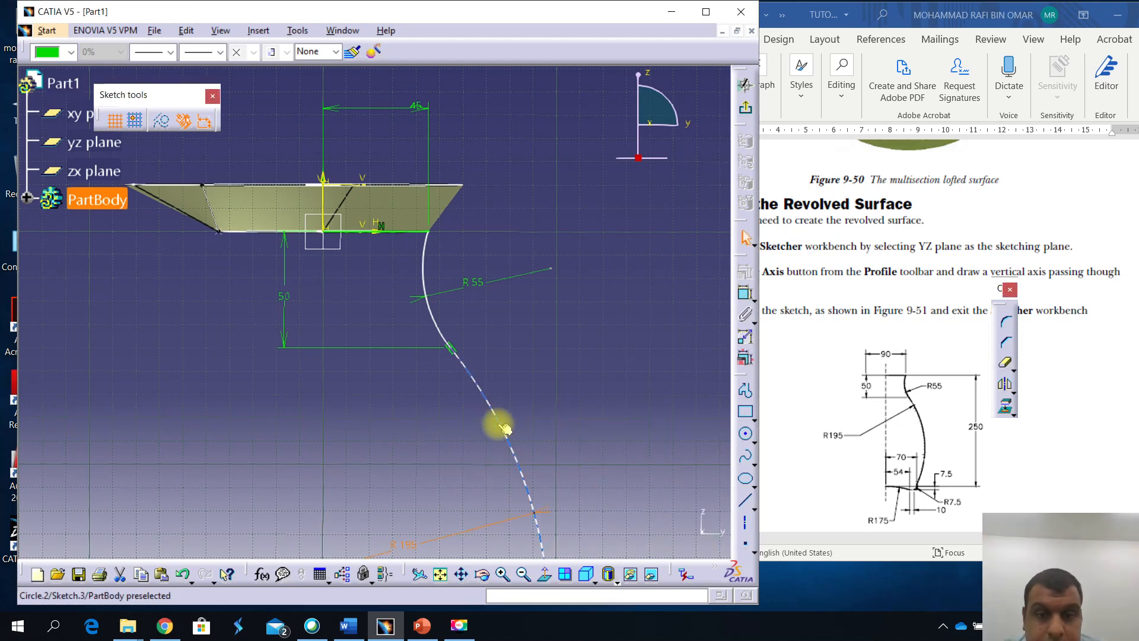
# Move the short horizontal foot line down below the large side arc and delete the base arc
pyautogui.moveTo(576, 430); pyautogui.dragTo(580, 311, button='middle')
pyautogui.click(580, 311)
pyautogui.moveTo(580, 311); pyautogui.dragTo(563, 396, button='middle')
pyautogui.moveTo(514, 437); pyautogui.dragTo(534, 281, button='middle')
pyautogui.click(554, 323)
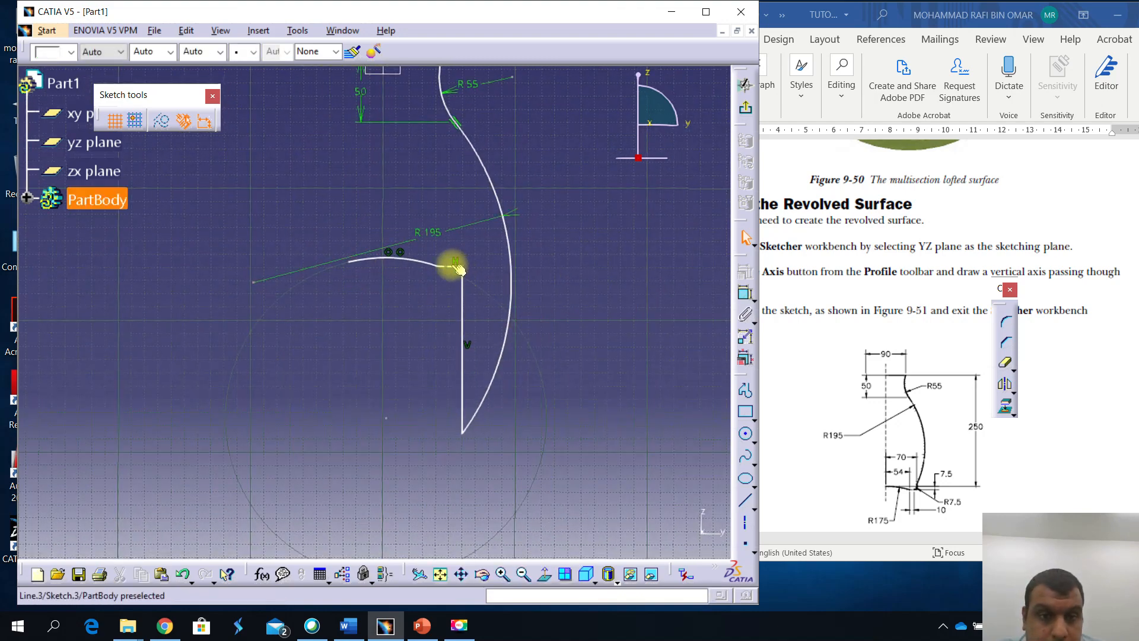
pyautogui.moveTo(459, 269); pyautogui.dragTo(446, 490)
pyautogui.moveTo(386, 254); pyautogui.dragTo(403, 343)
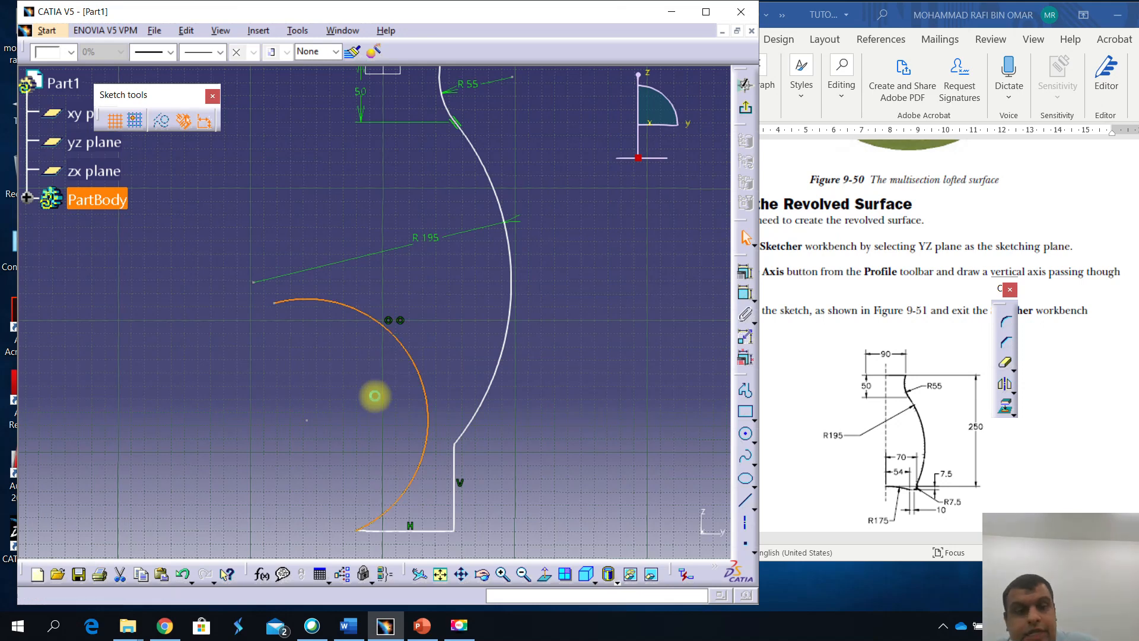
pyautogui.press('Delete')
# Reshape the profile's foot by shortening its vertical line and pulling the horizontal line's free end outward
pyautogui.moveTo(364, 407); pyautogui.dragTo(401, 331, button='middle')
pyautogui.moveTo(451, 466); pyautogui.dragTo(475, 349)
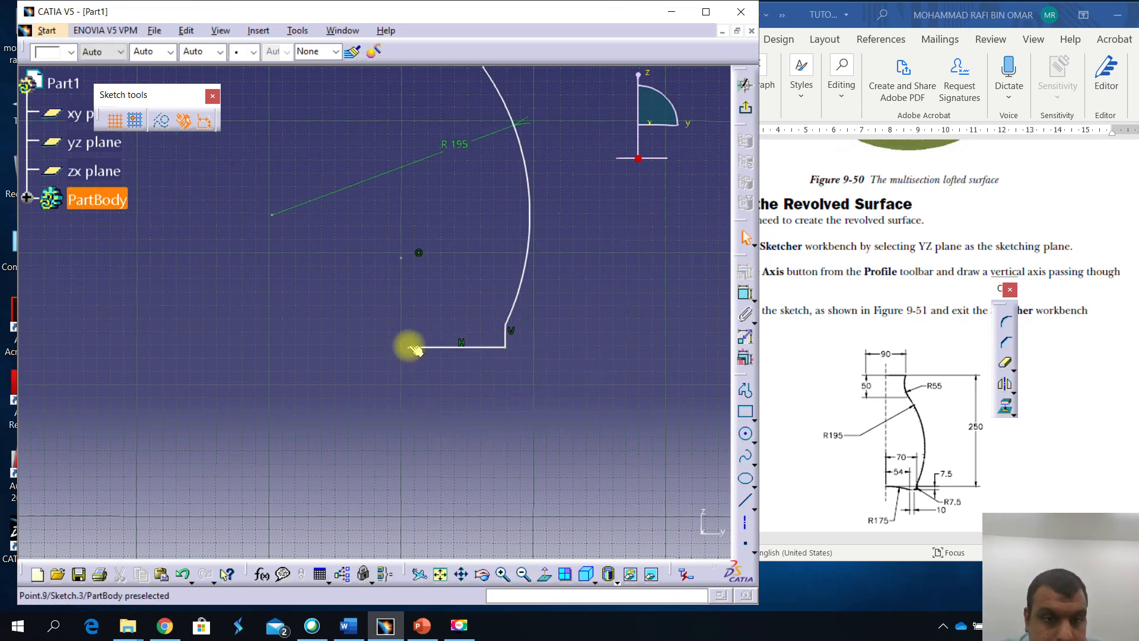
pyautogui.moveTo(414, 350); pyautogui.dragTo(431, 347)
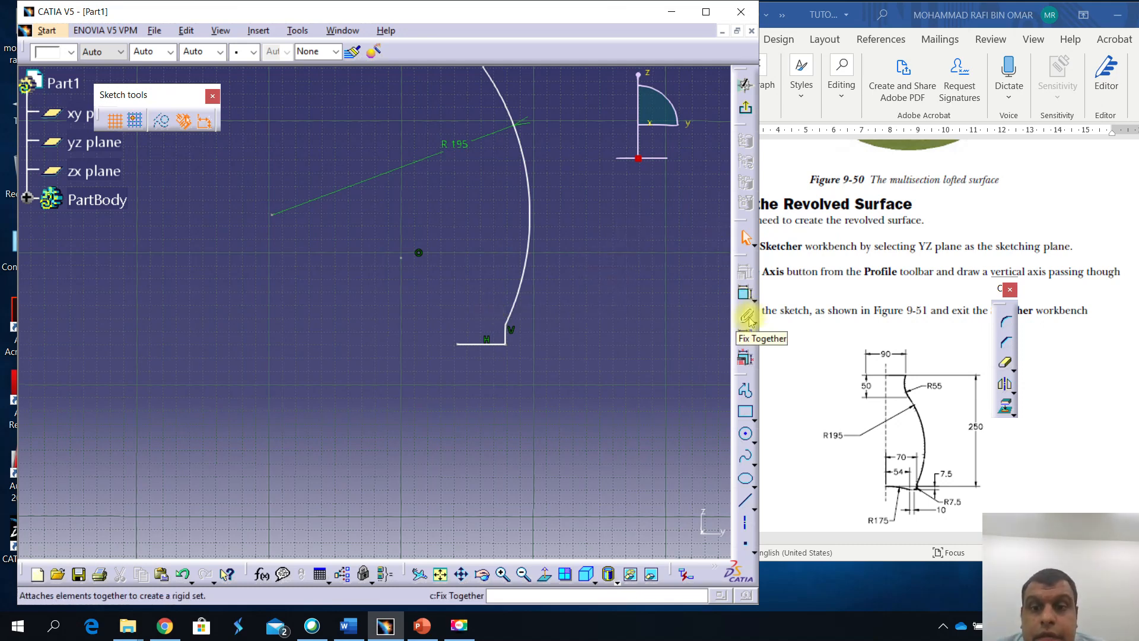
# Dimension the vertical distance from the upper horizontal line to the large arc's lower end and set it to 250 mm
pyautogui.click(745, 294)
pyautogui.moveTo(394, 135); pyautogui.dragTo(376, 203, button='middle')
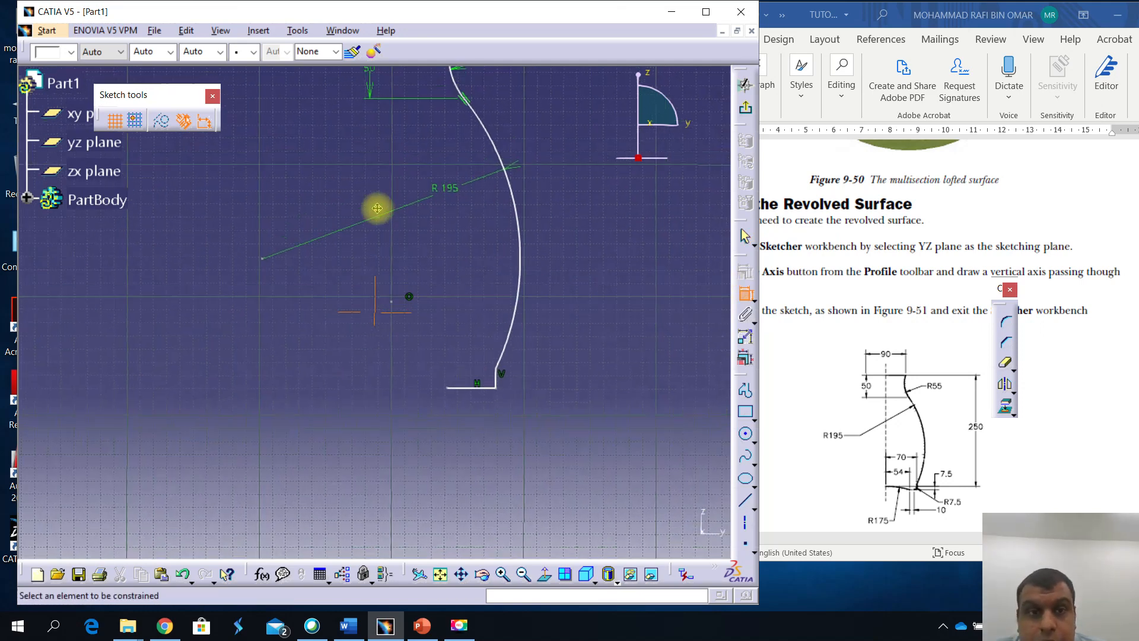
pyautogui.click(412, 87)
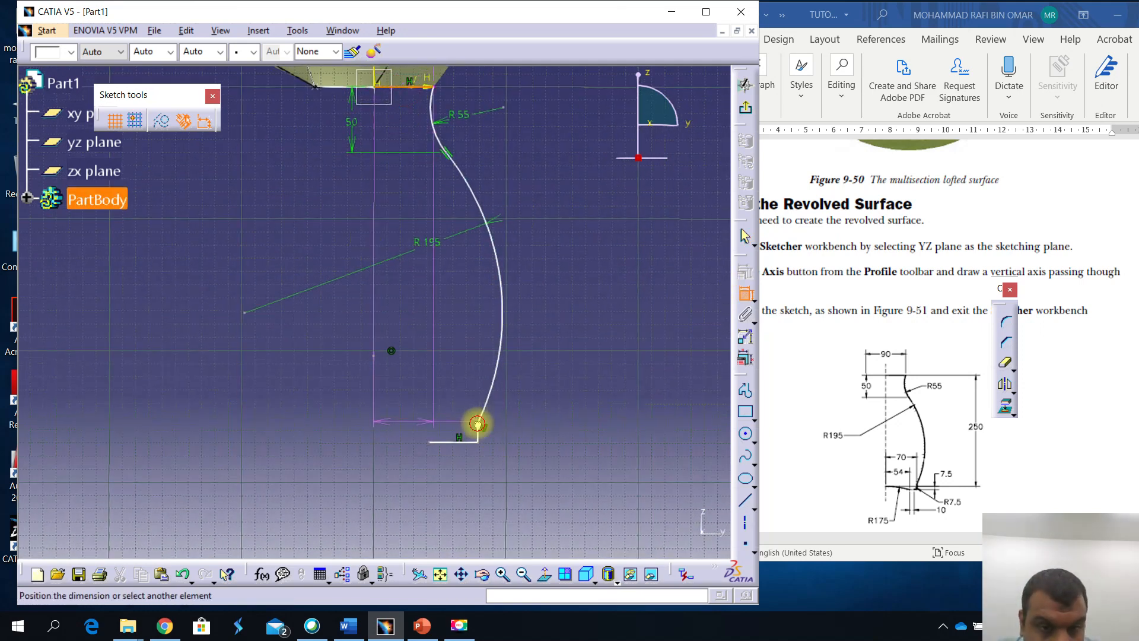
pyautogui.click(478, 423)
pyautogui.click(599, 307)
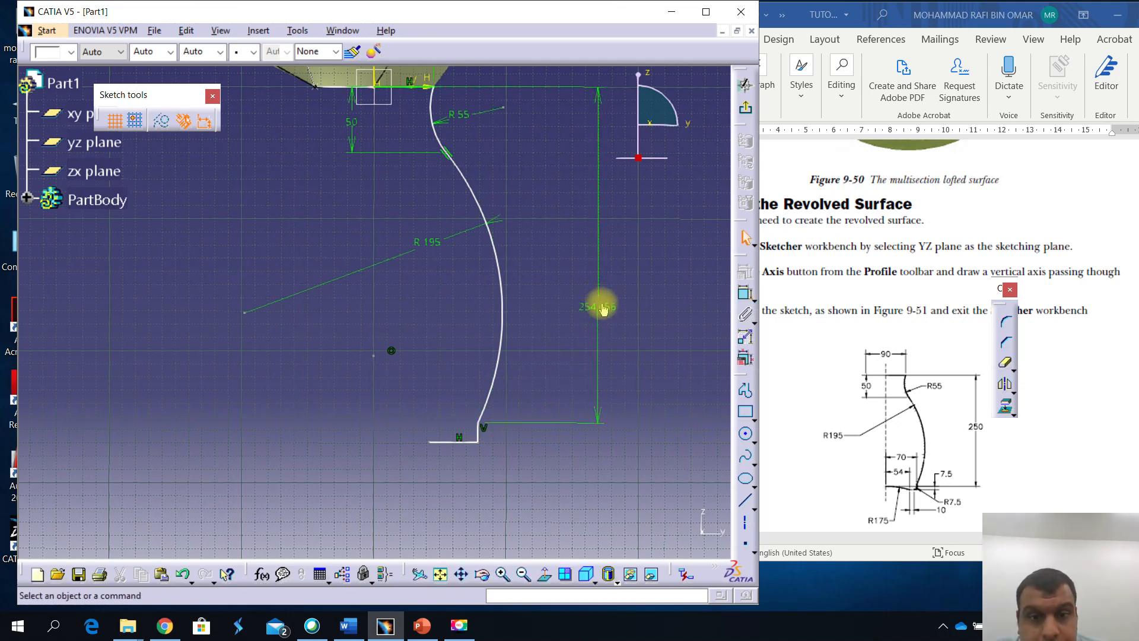
pyautogui.doubleClick(602, 309)
pyautogui.write('250')
pyautogui.press('Return')
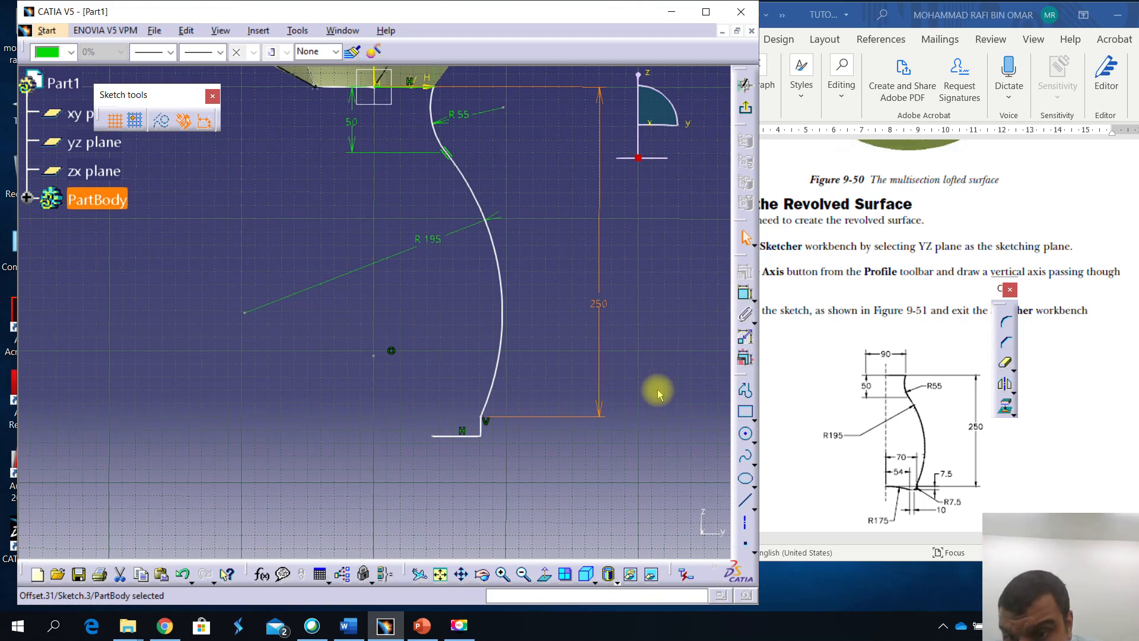
# Dimension the vertical distance from the large arc's lower end to the horizontal foot line and set it to 7.5 mm
pyautogui.moveTo(460, 430); pyautogui.dragTo(459, 341, button='middle')
pyautogui.moveTo(523, 434); pyautogui.dragTo(472, 360, button='middle')
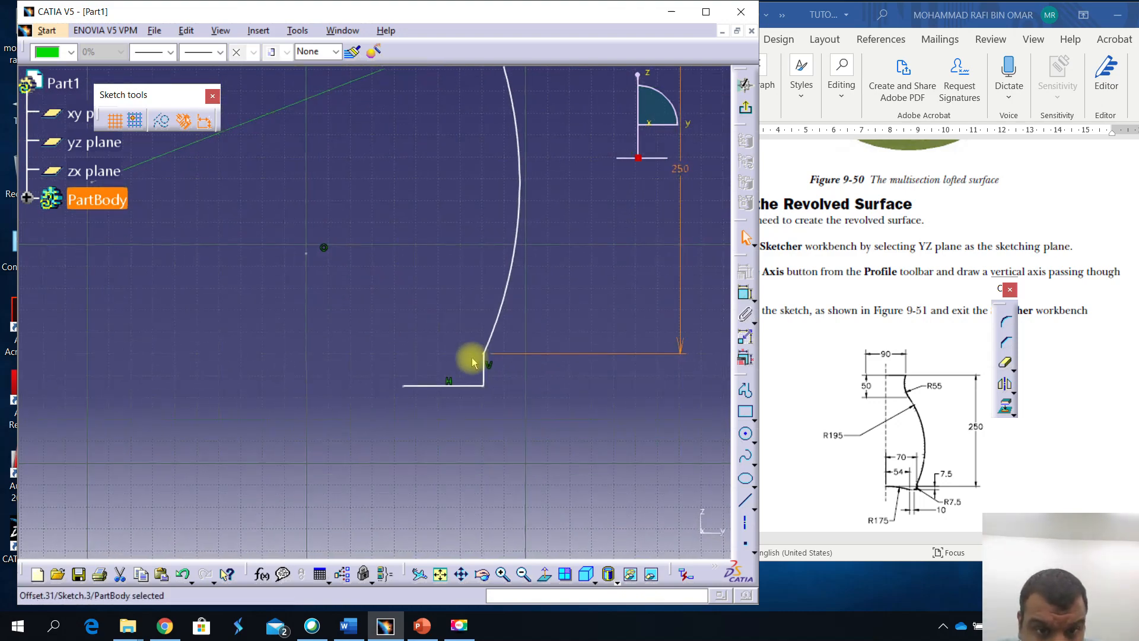
pyautogui.click(488, 354)
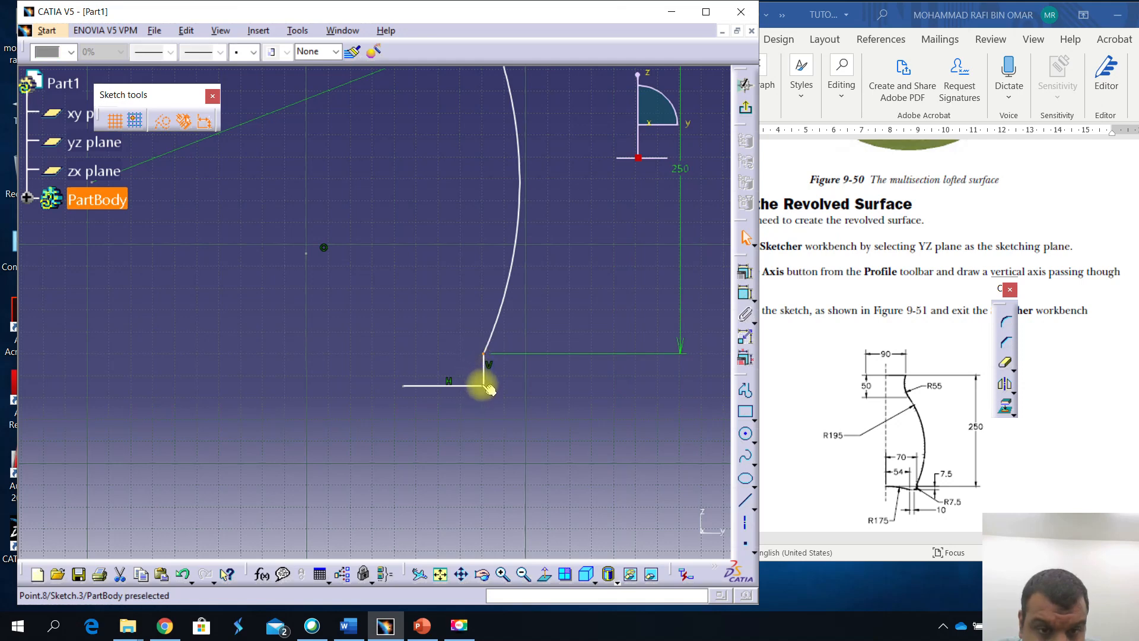
pyautogui.click(612, 254)
pyautogui.click(742, 295)
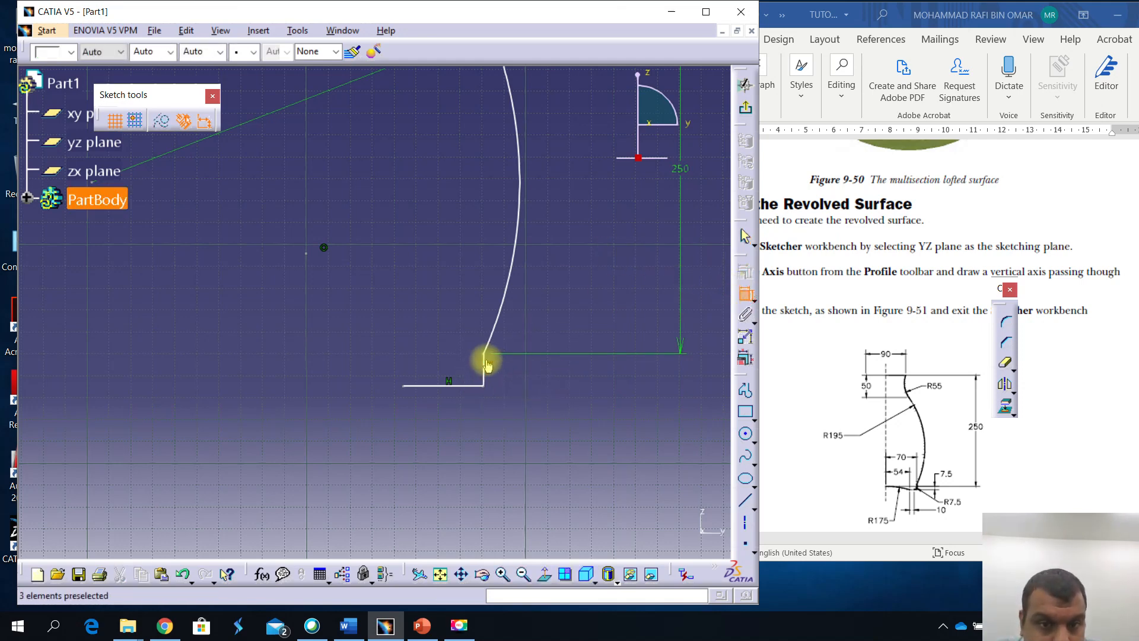
pyautogui.click(489, 356)
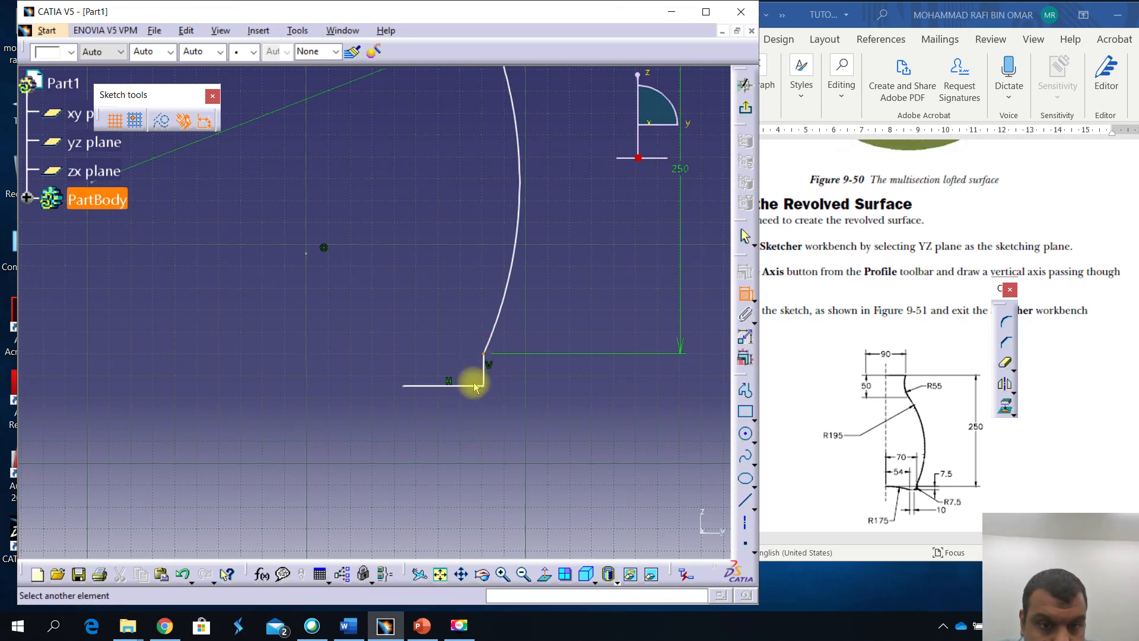
pyautogui.click(490, 388)
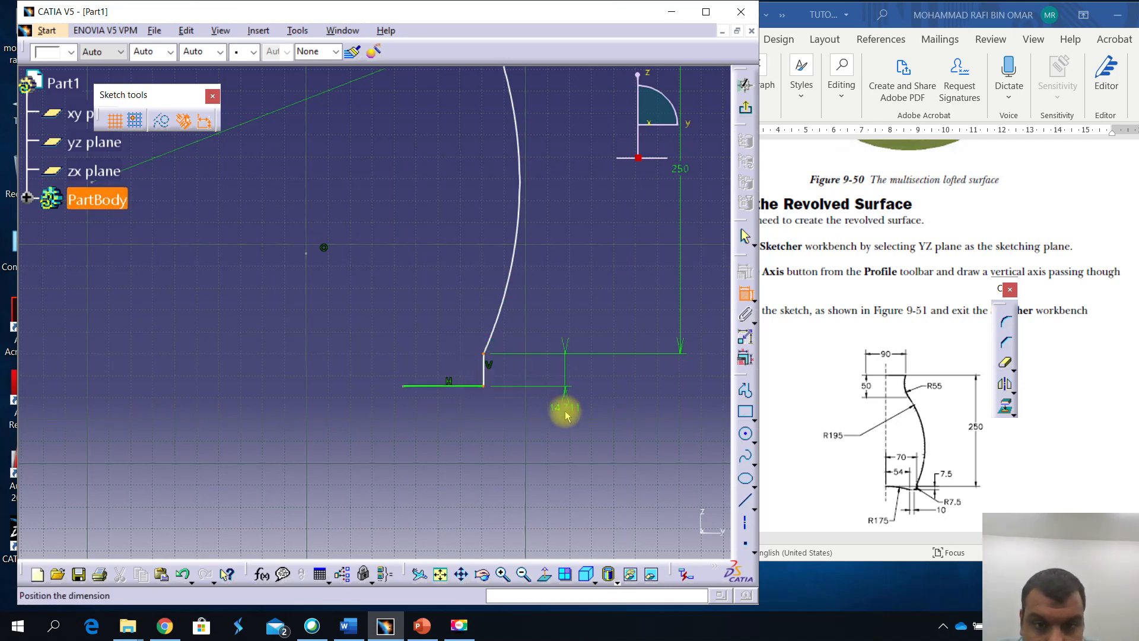
pyautogui.click(564, 436)
pyautogui.doubleClick(561, 428)
pyautogui.write('7.5')
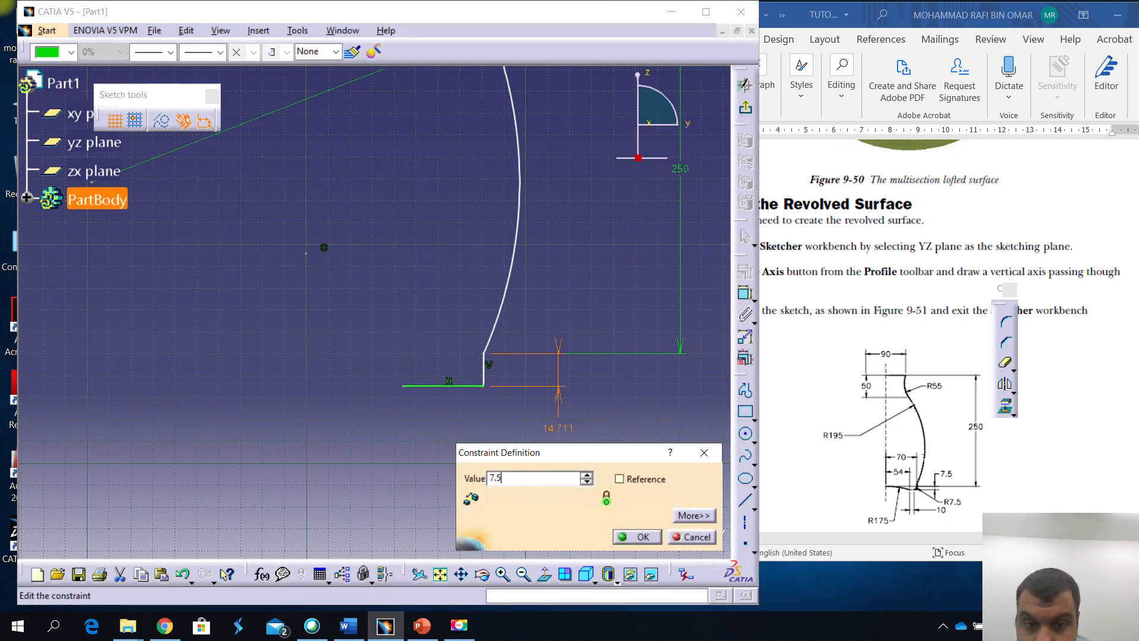
pyautogui.press('Return')
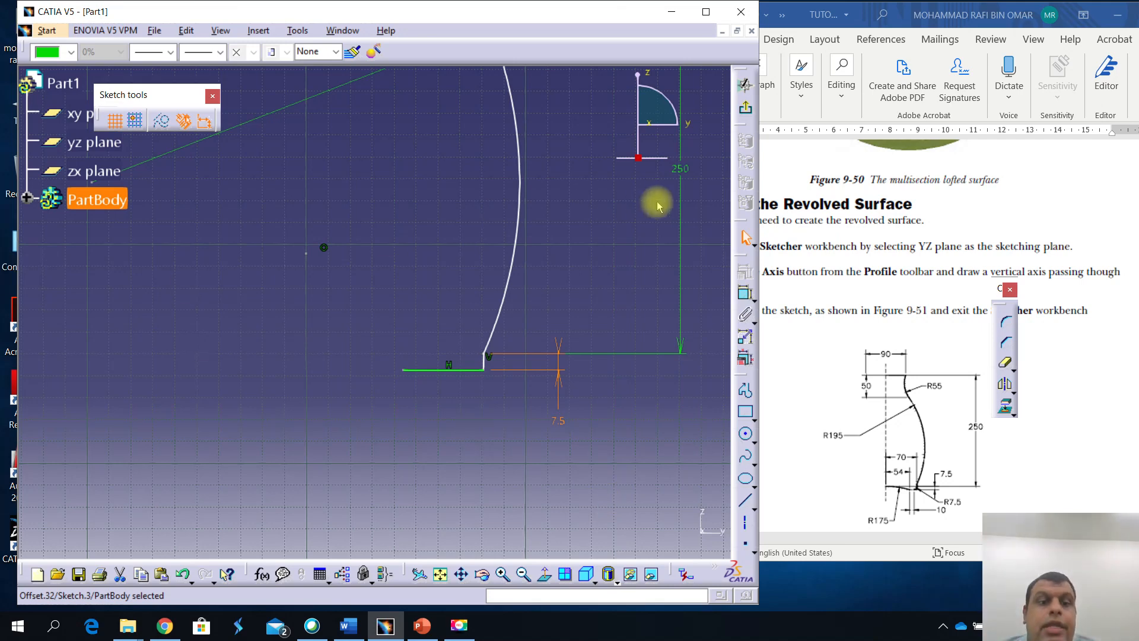
# Dimension the horizontal distance from the vertical axis to the large arc's lower end and set it to 70 mm
pyautogui.click(745, 294)
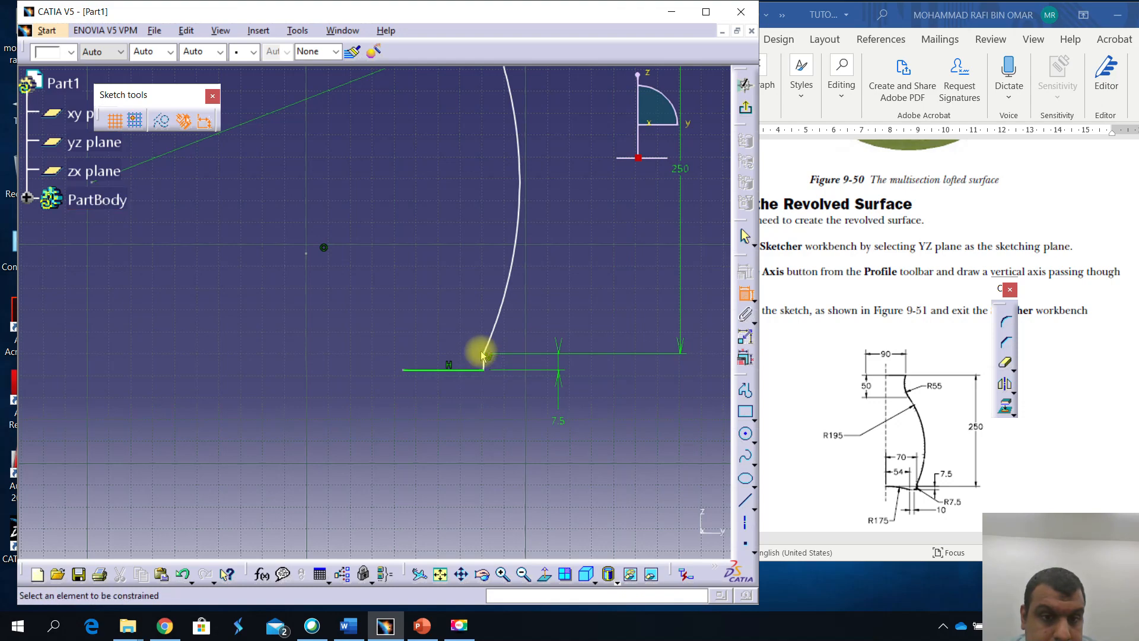
pyautogui.click(483, 354)
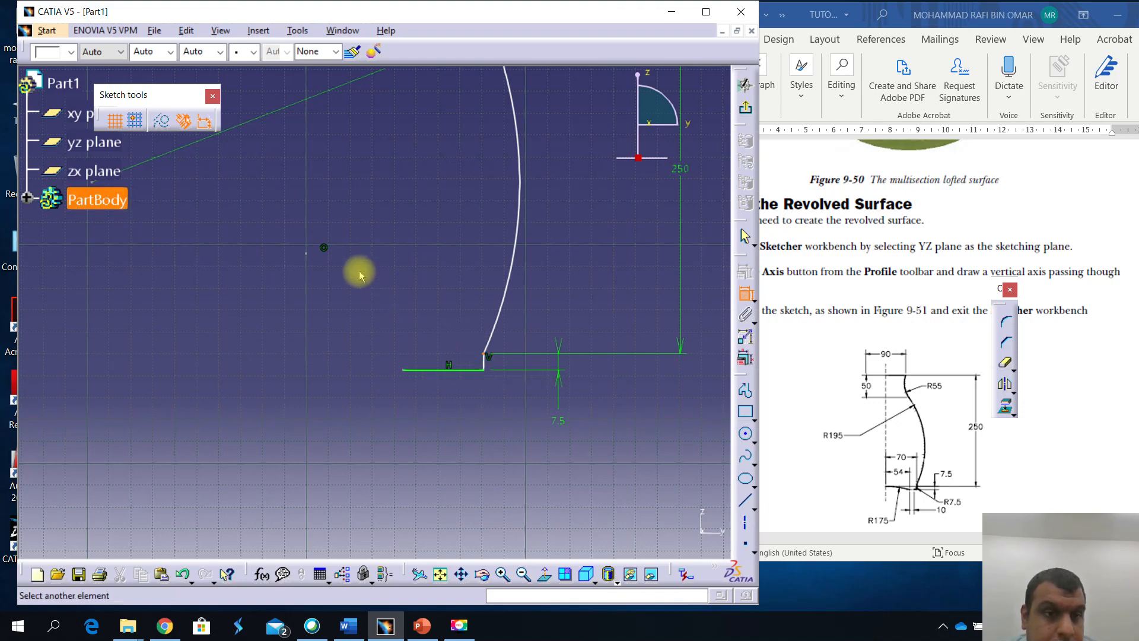
pyautogui.moveTo(323, 248); pyautogui.dragTo(367, 268, button='middle')
pyautogui.moveTo(387, 224); pyautogui.dragTo(401, 287, button='middle')
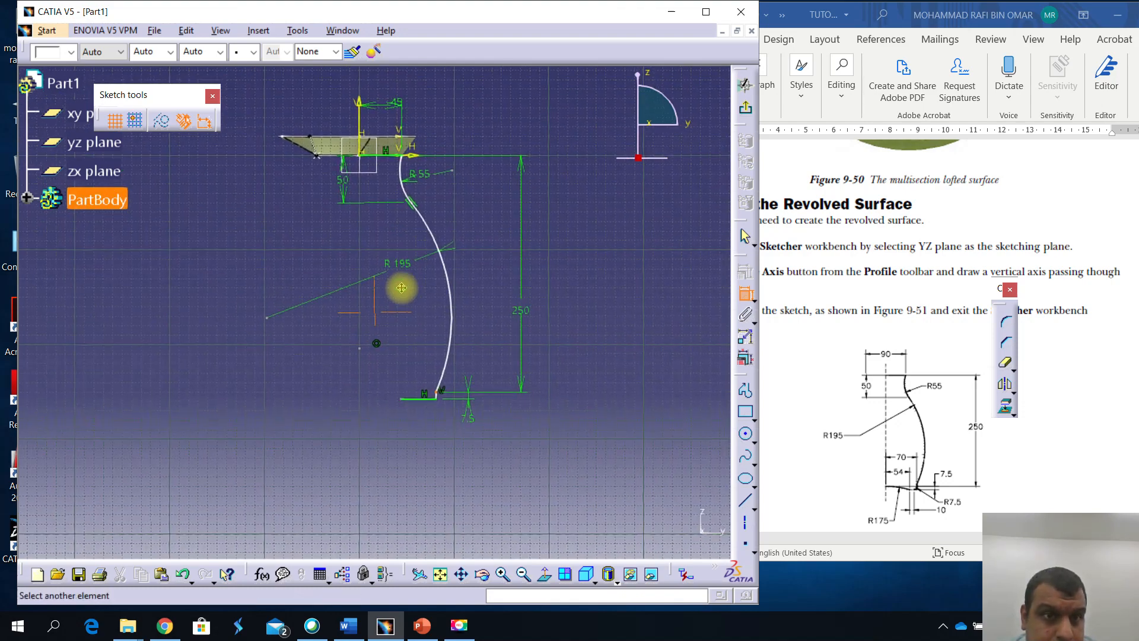
pyautogui.click(356, 119)
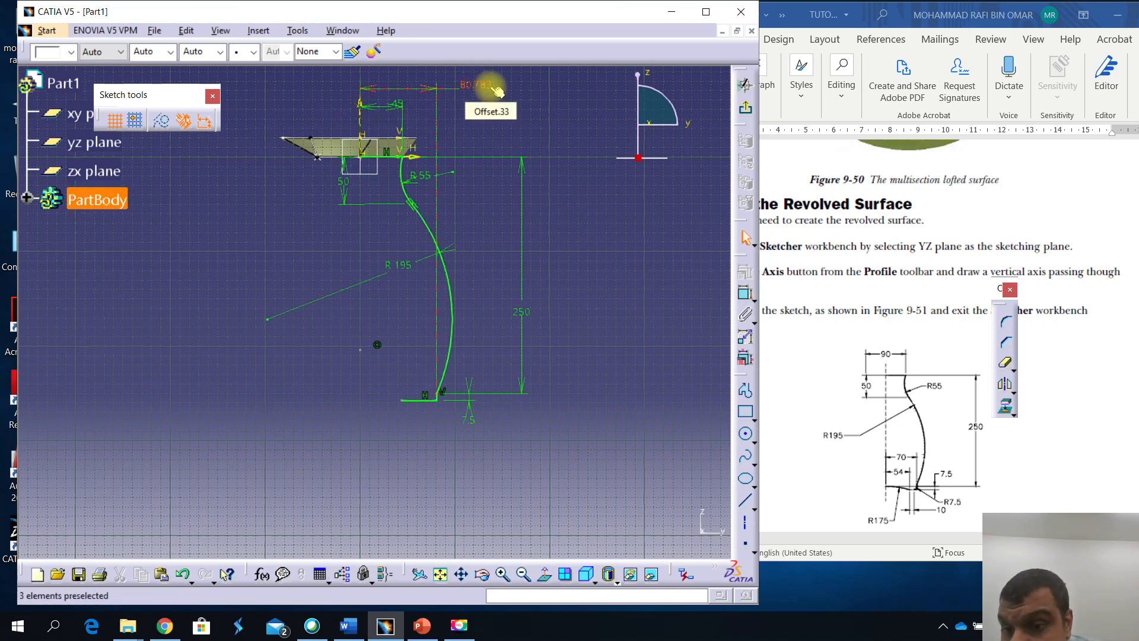
pyautogui.click(484, 83)
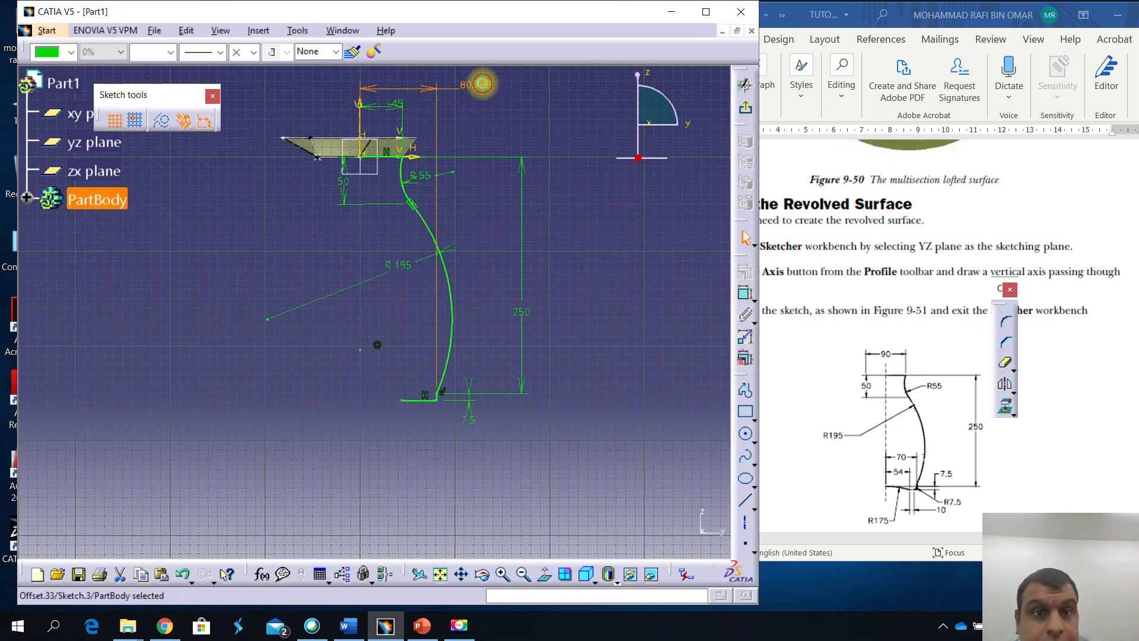
pyautogui.doubleClick(477, 85)
pyautogui.write('70')
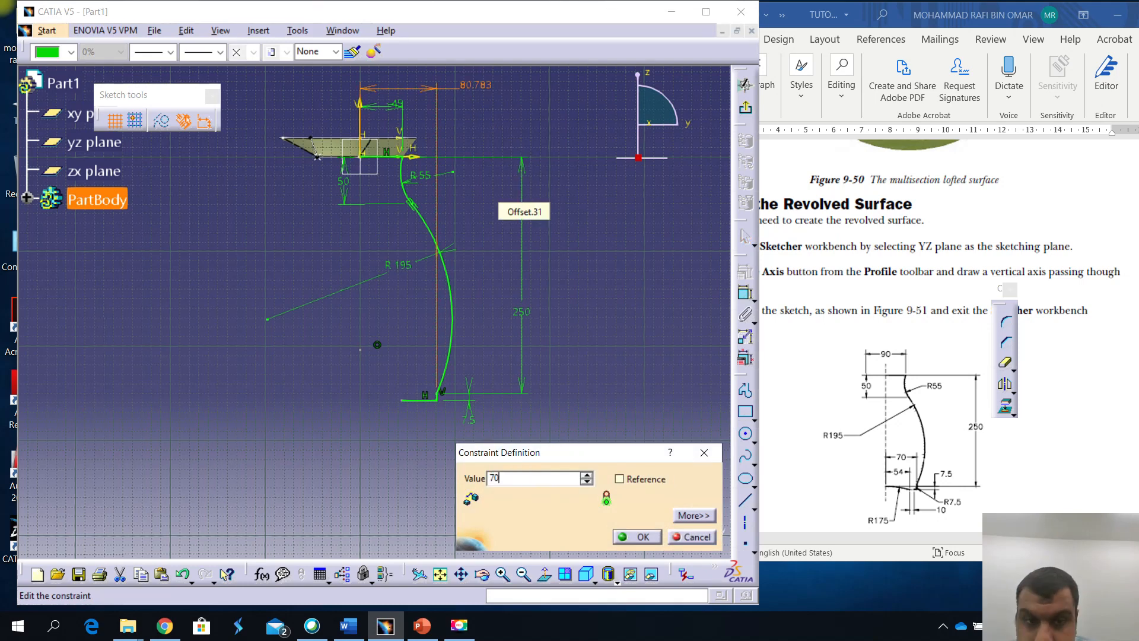
pyautogui.press('Return')
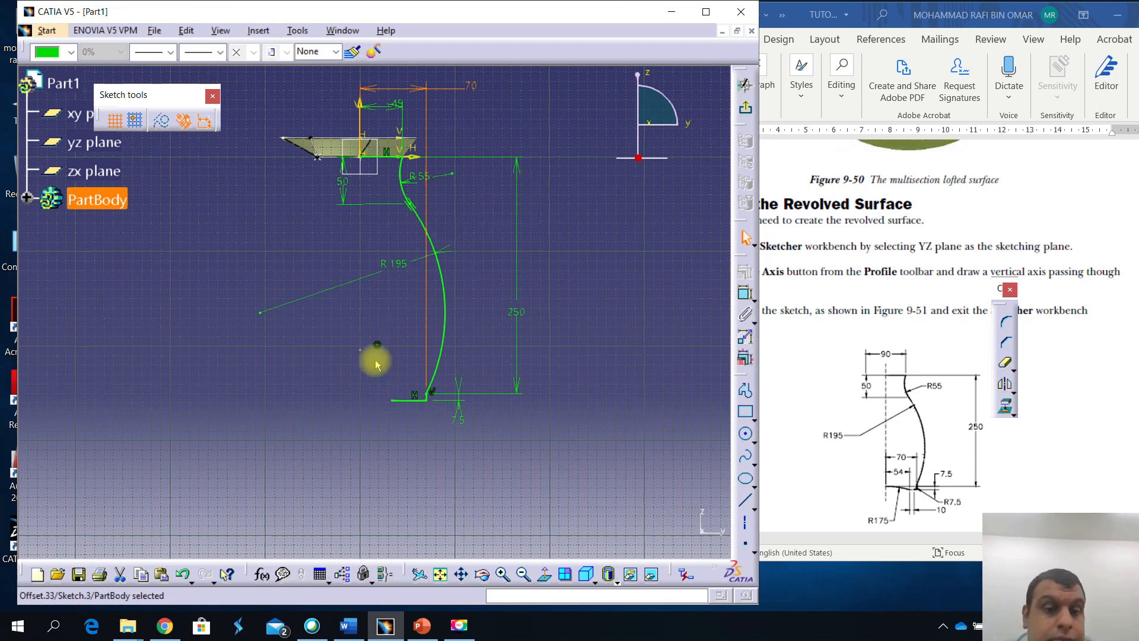
# Dimension the horizontal distance from the vertical axis to the foot line's inner end and set it to 54 mm
pyautogui.click(741, 295)
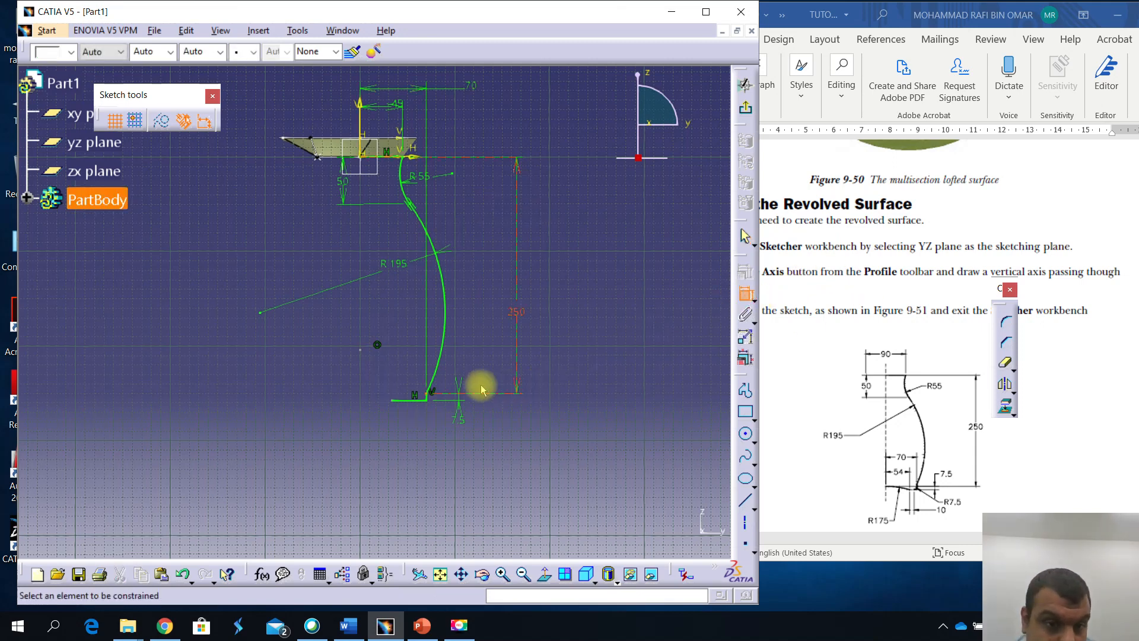
pyautogui.click(398, 403)
pyautogui.click(286, 148)
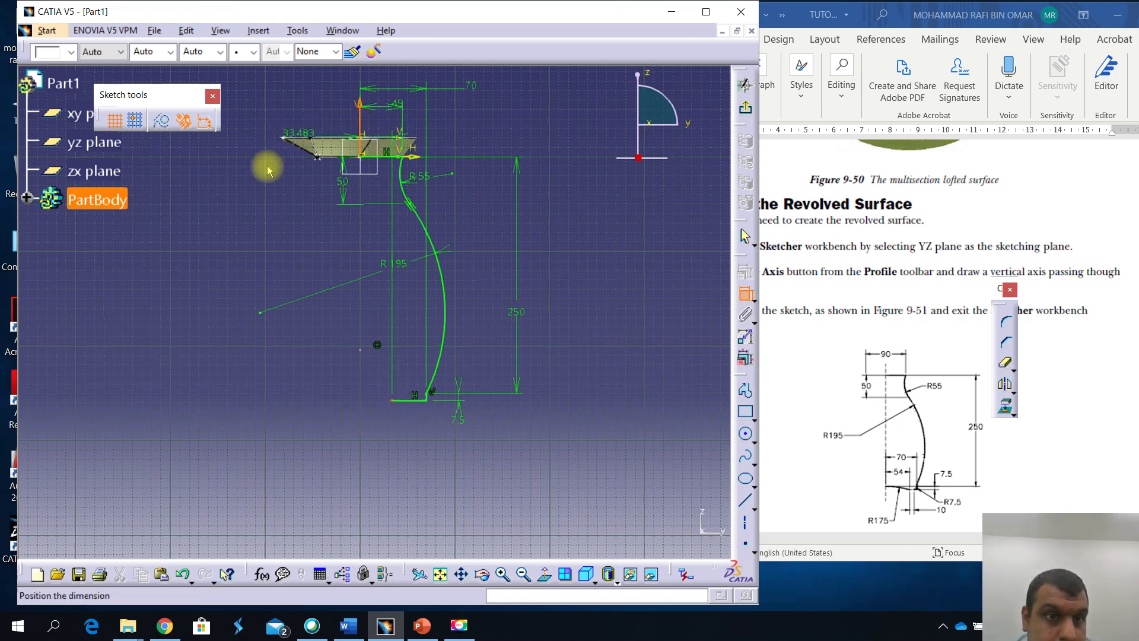
pyautogui.click(215, 250)
pyautogui.doubleClick(214, 249)
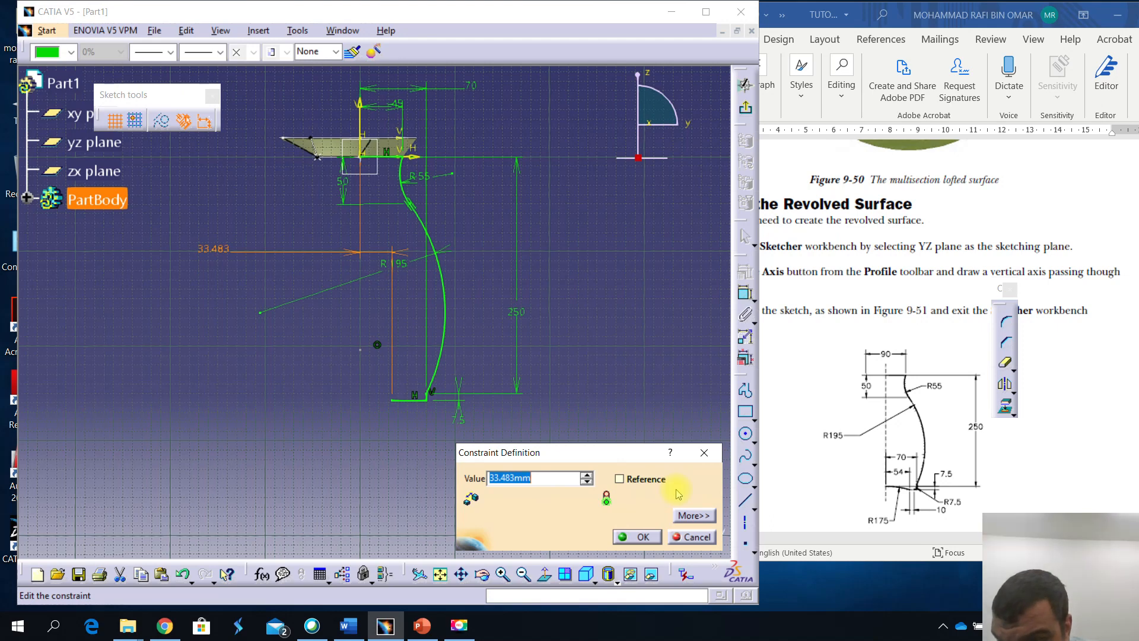
pyautogui.press('Return')
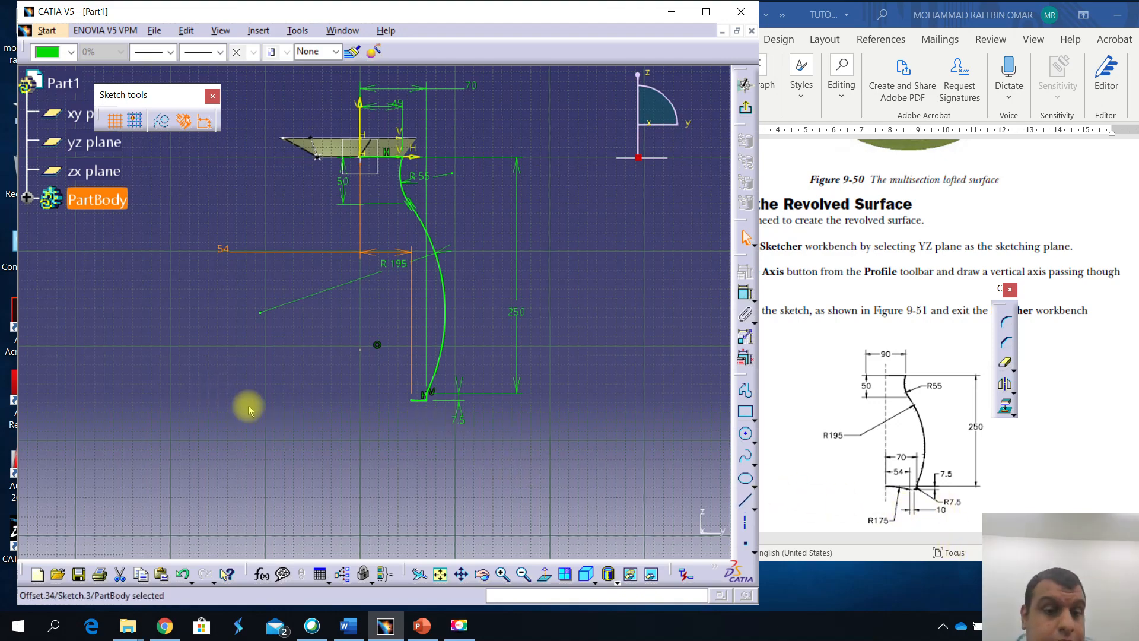
# Draw a shallow upward-bulging three-point arc with the Profile tool from the foot line's inner end across the vertical axis
pyautogui.scroll(-1, 376, 436)
pyautogui.keyDown('ctrl'); pyautogui.moveTo(376, 436); pyautogui.dragTo(407, 391, button='middle'); pyautogui.keyUp('ctrl')
pyautogui.moveTo(363, 472)
pyautogui.keyDown('ctrl'); pyautogui.mouseDown(button='middle')
pyautogui.moveTo(364, 372)
pyautogui.moveTo(414, 305)
pyautogui.mouseUp(button='middle'); pyautogui.keyUp('ctrl')
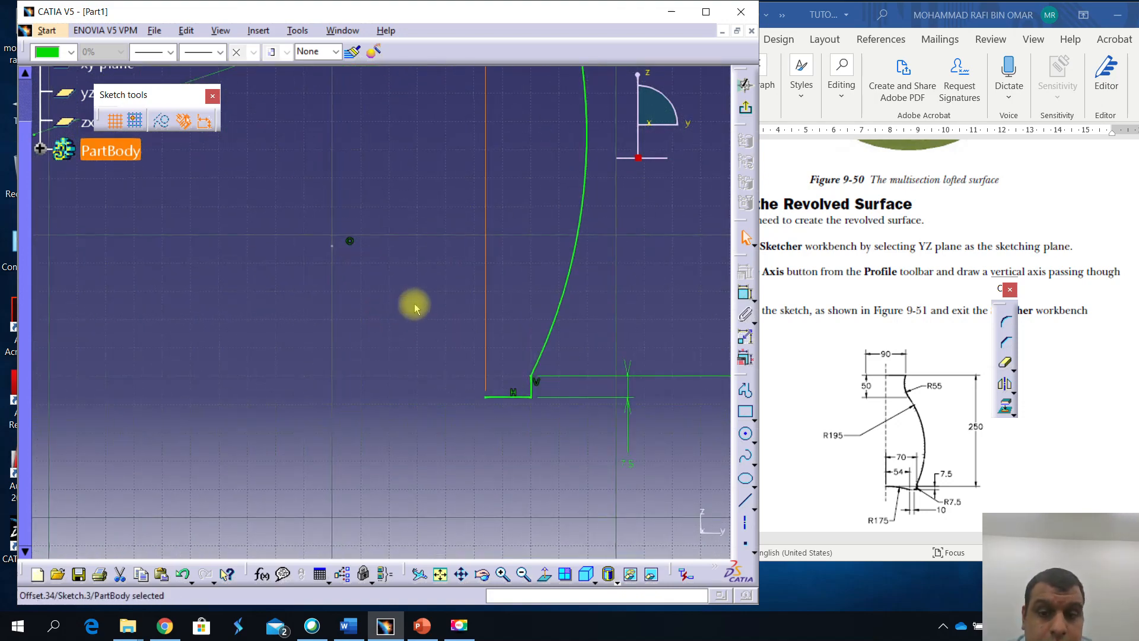
pyautogui.click(746, 393)
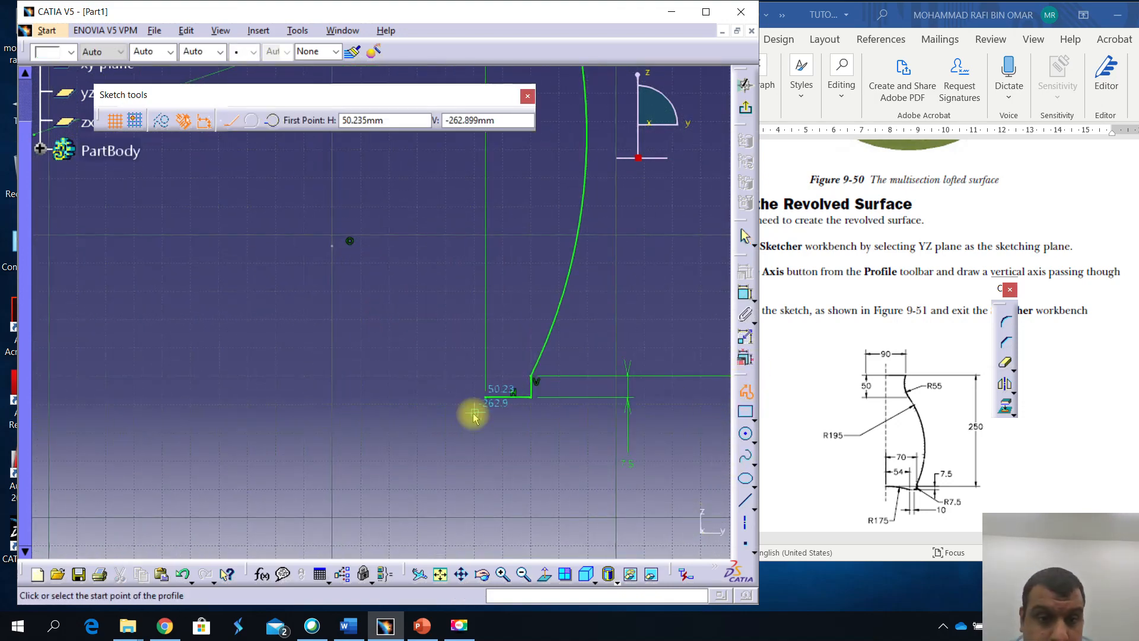
pyautogui.click(483, 398)
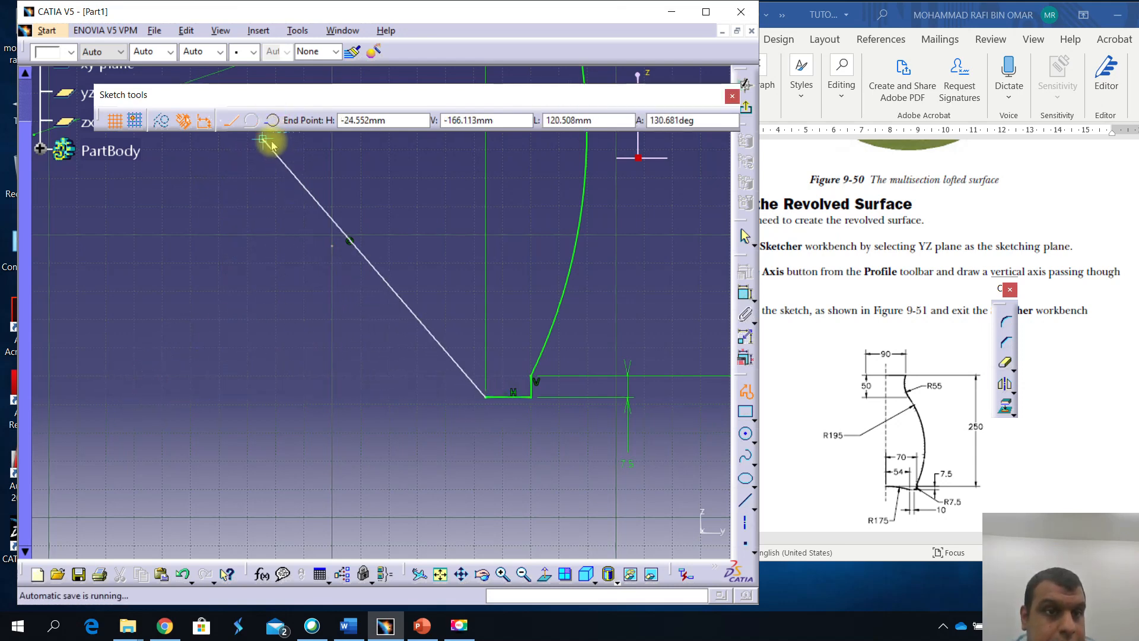
pyautogui.click(273, 120)
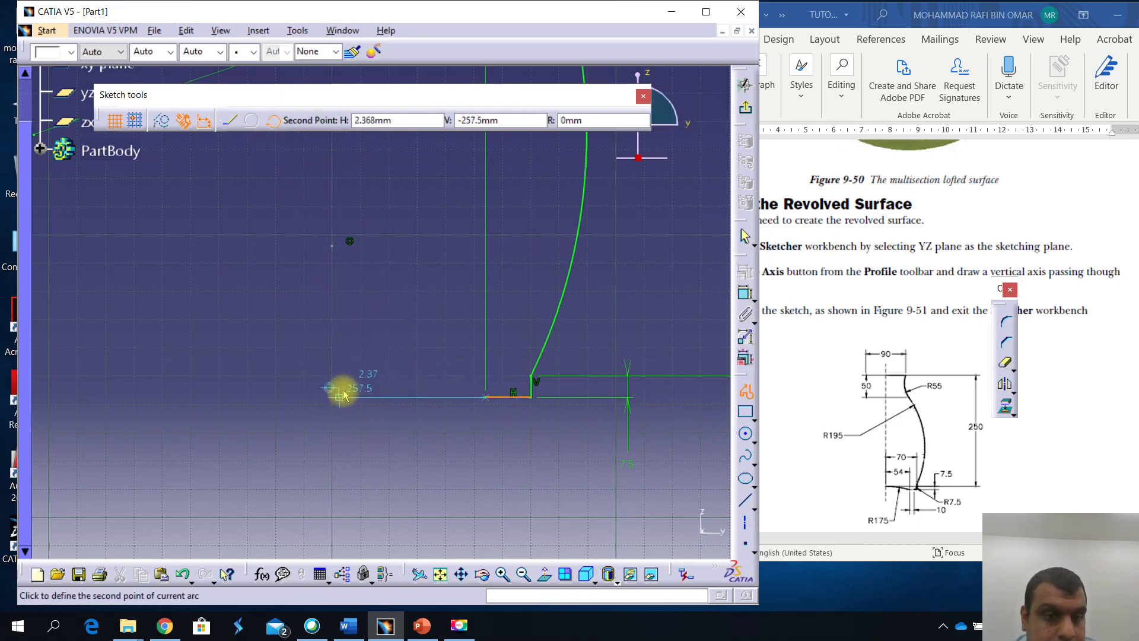
pyautogui.click(330, 378)
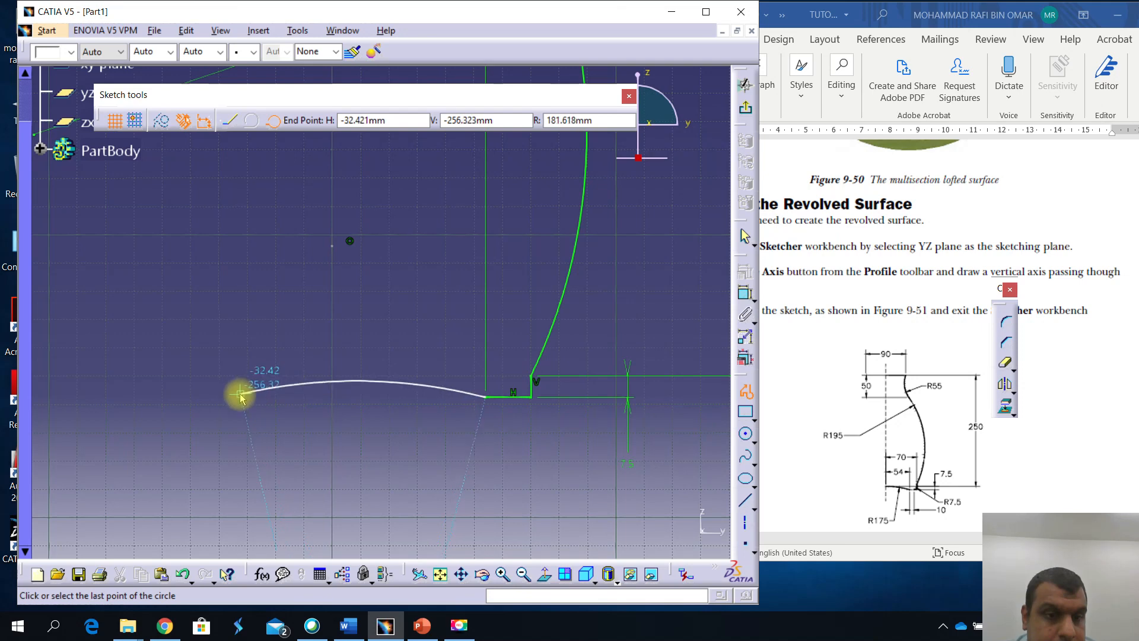
# End the bottom arc of the profile beyond the vertical axis and set its radius to 175 mm
pyautogui.click(195, 400)
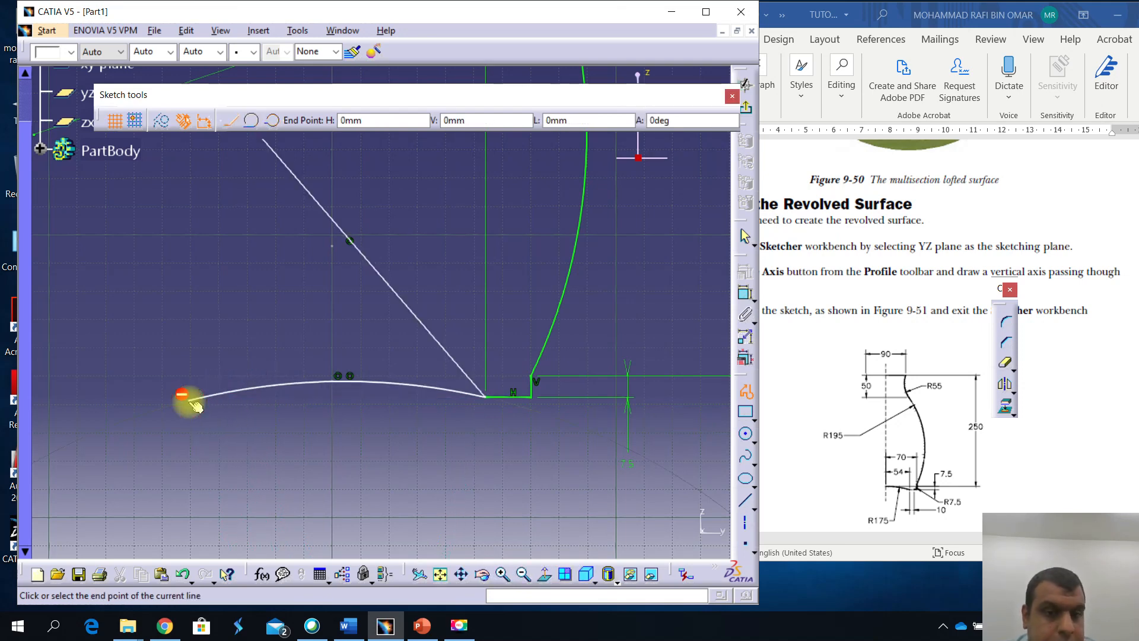
pyautogui.press('Escape')
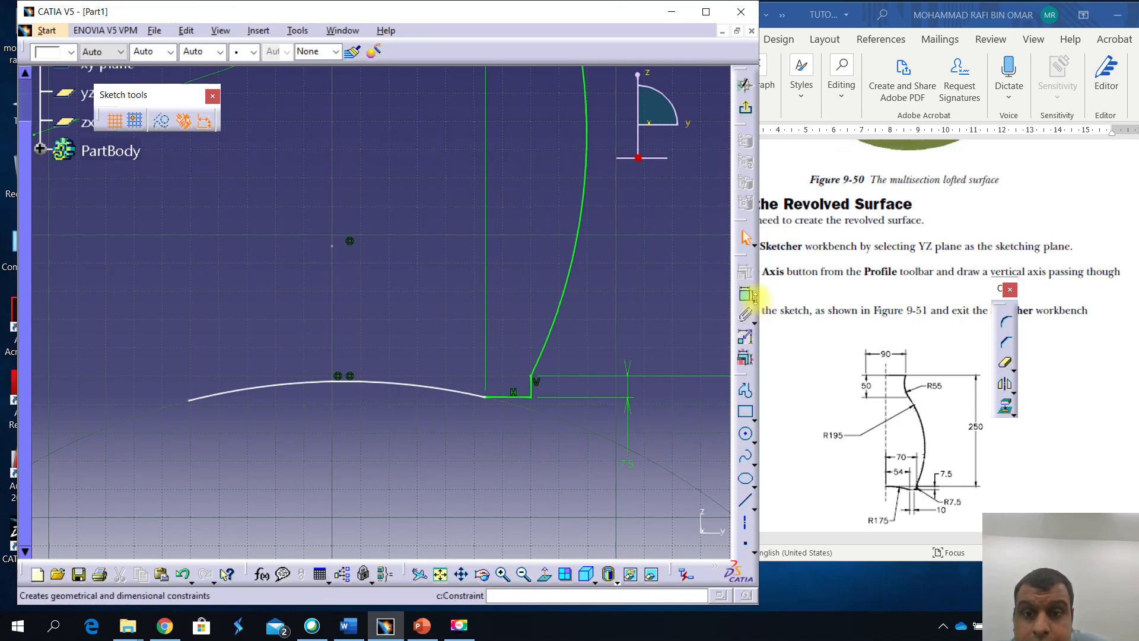
pyautogui.click(745, 296)
pyautogui.click(350, 381)
pyautogui.click(338, 450)
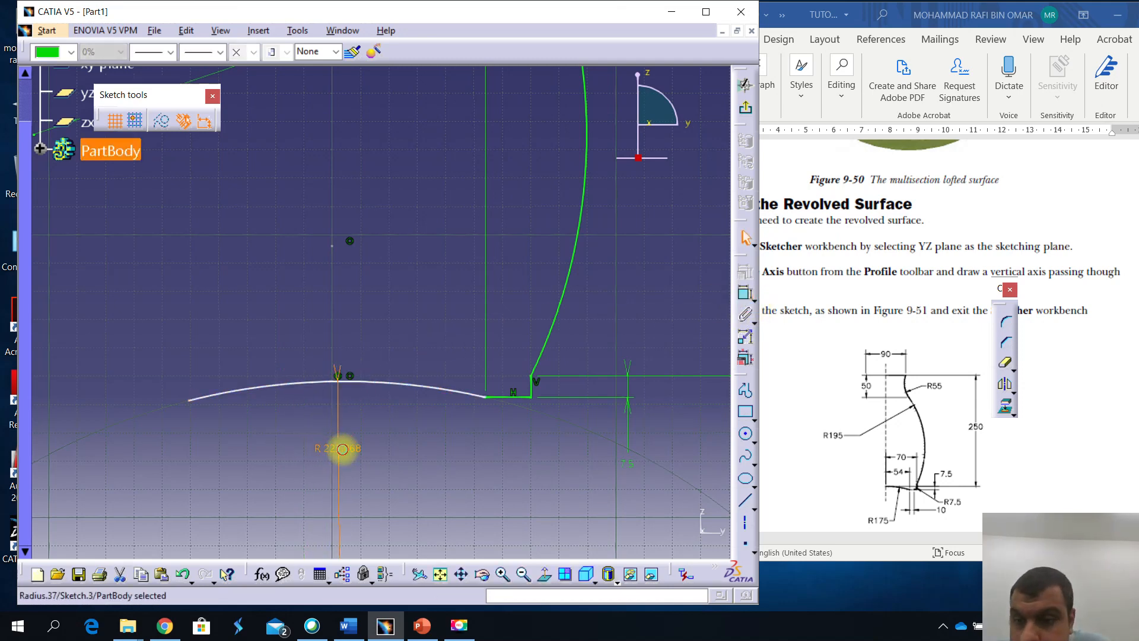
pyautogui.doubleClick(339, 448)
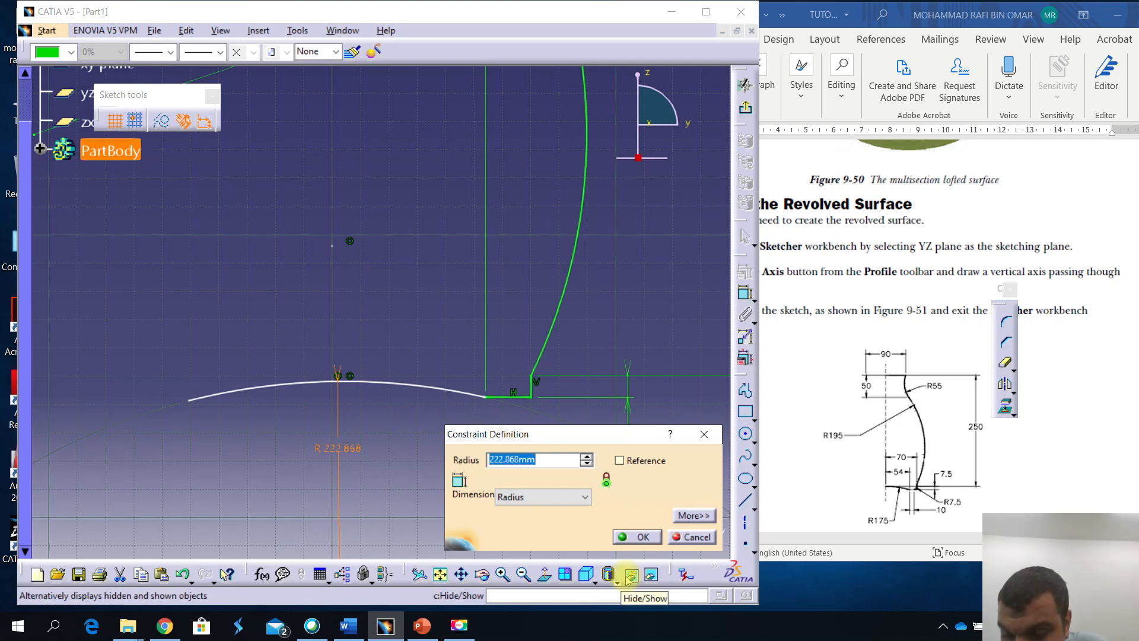
pyautogui.write('175')
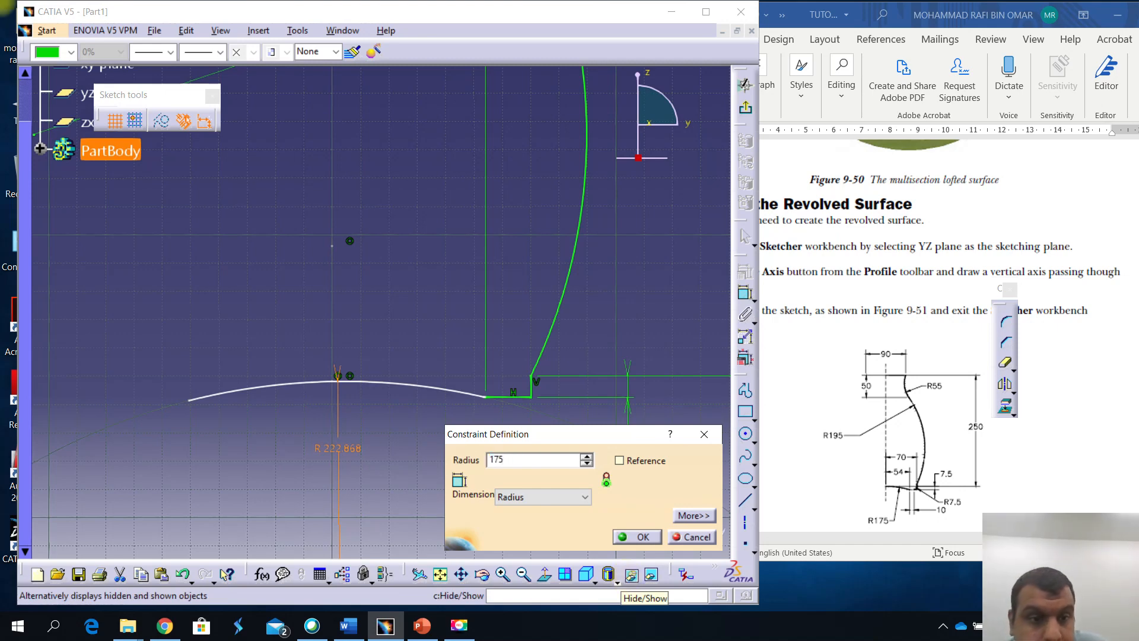
pyautogui.press('Return')
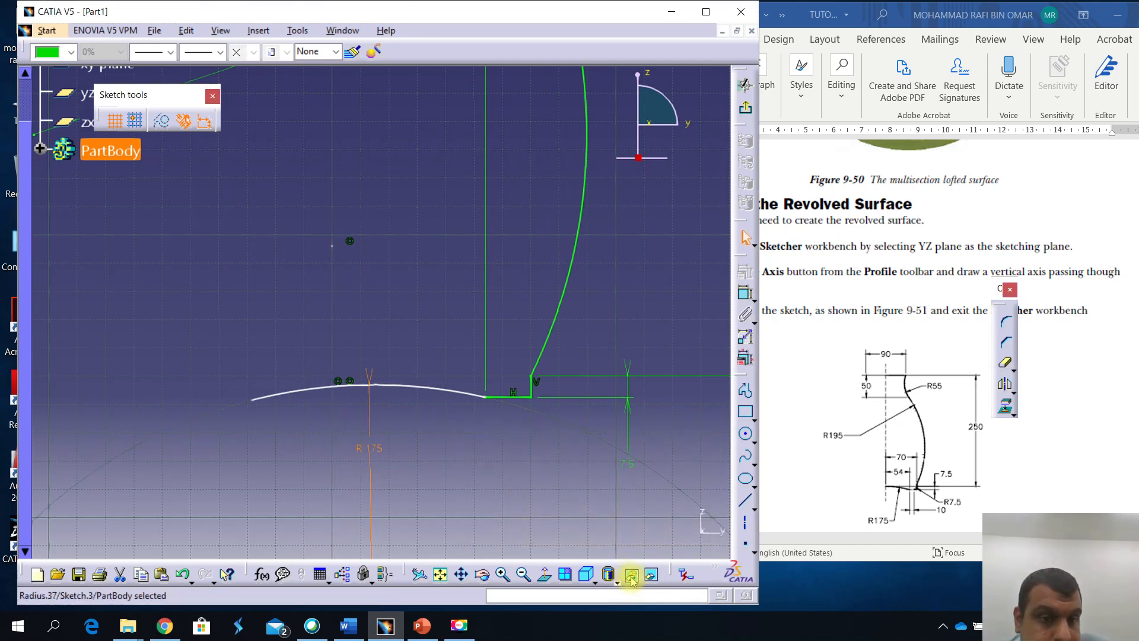
# Reposition the 175 mm radius arc so it extends farther across the vertical axis
pyautogui.click(504, 493)
pyautogui.click(370, 385)
pyautogui.moveTo(369, 385); pyautogui.dragTo(322, 368)
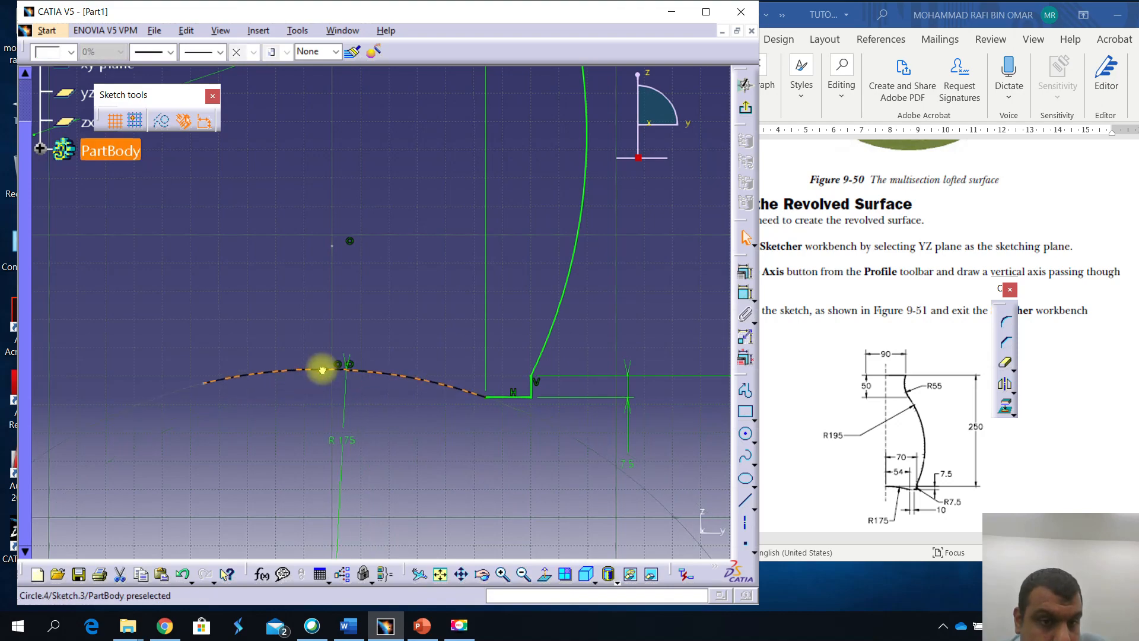
pyautogui.click(387, 356)
# Constrain the centre point of the 175 mm radius arc to be coincident with the sketch's vertical axis
pyautogui.moveTo(333, 407); pyautogui.dragTo(358, 459, button='middle')
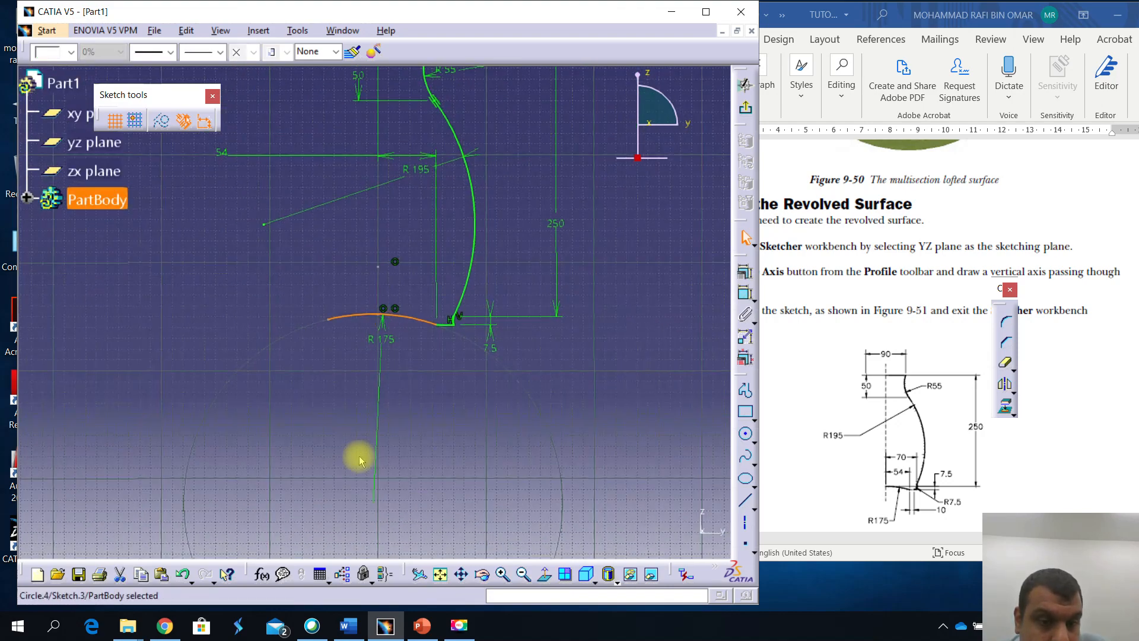
pyautogui.click(374, 503)
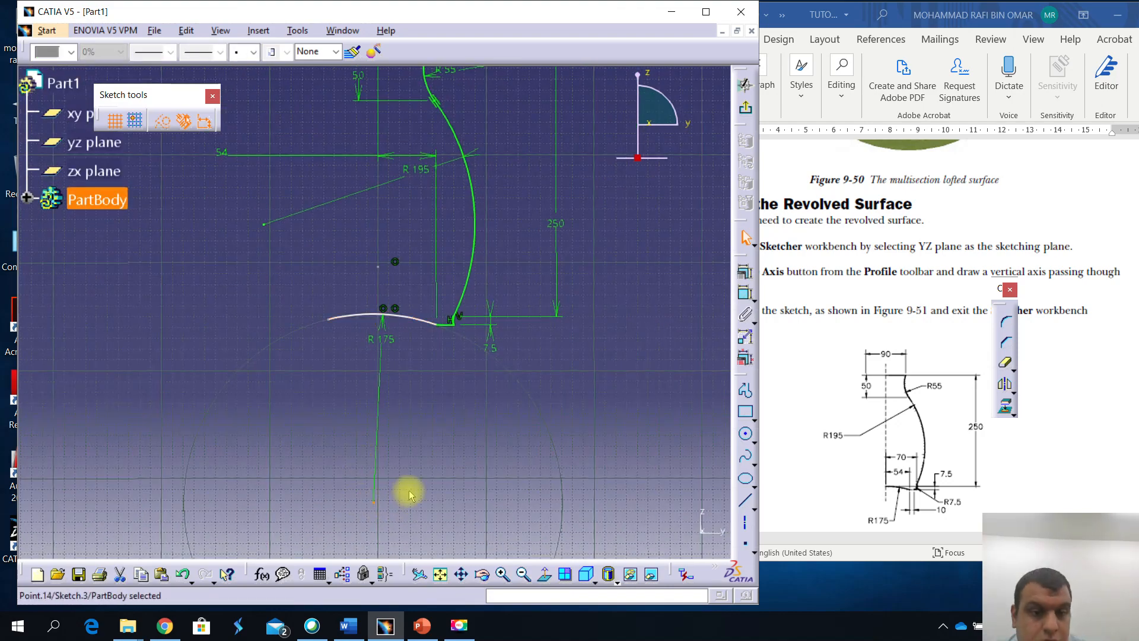
pyautogui.moveTo(427, 318); pyautogui.dragTo(413, 445, button='middle')
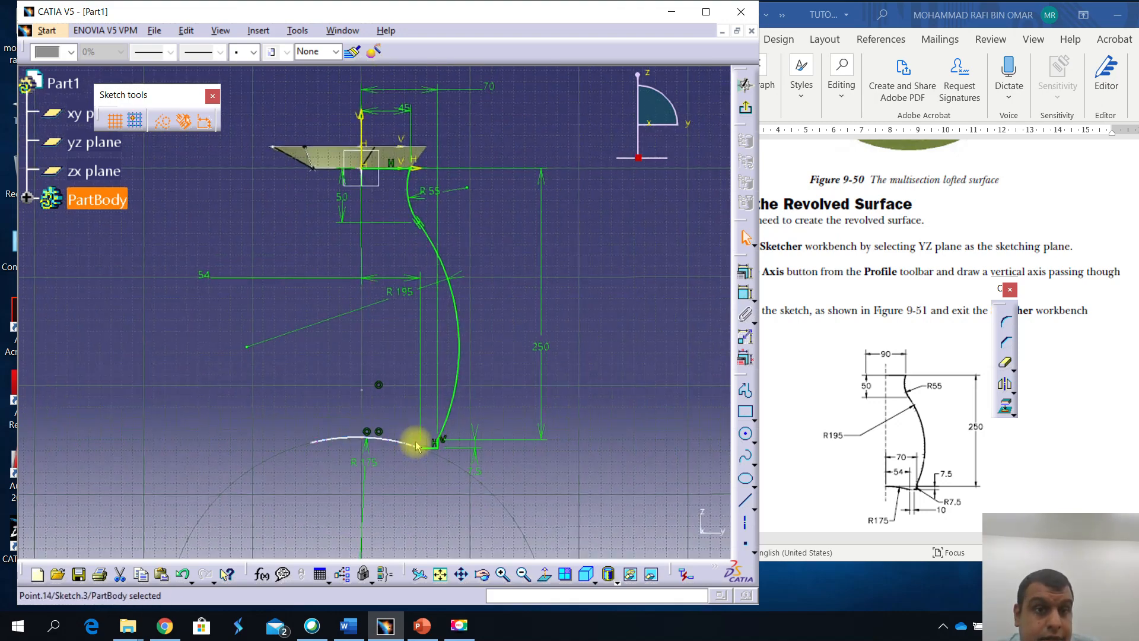
pyautogui.keyDown('ctrl'); pyautogui.click(358, 123); pyautogui.keyUp('ctrl')
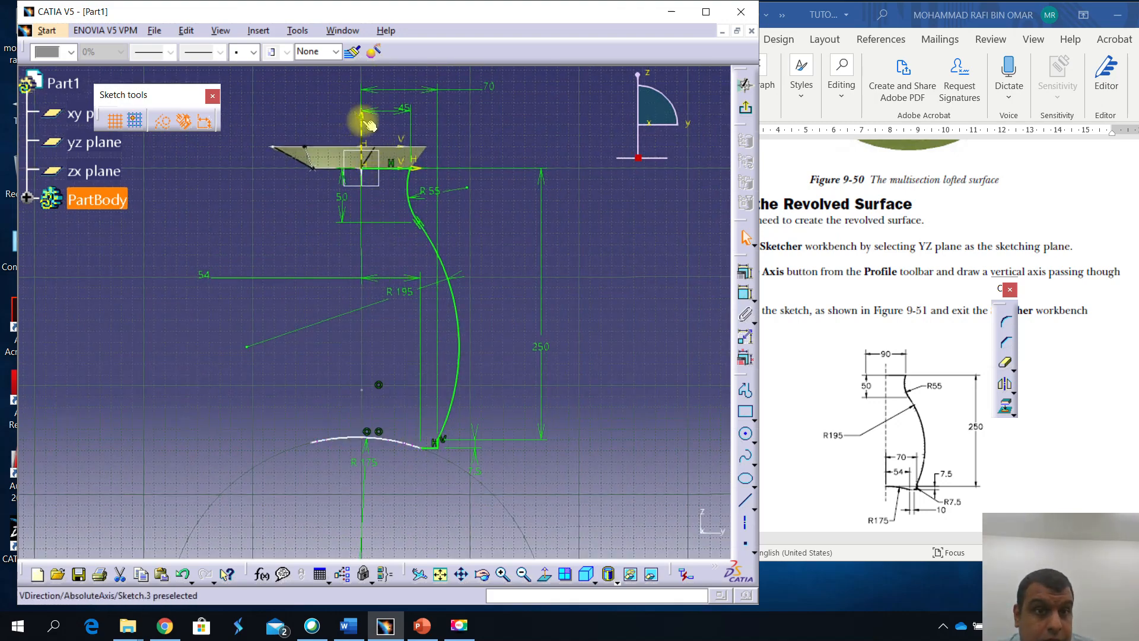
pyautogui.click(747, 276)
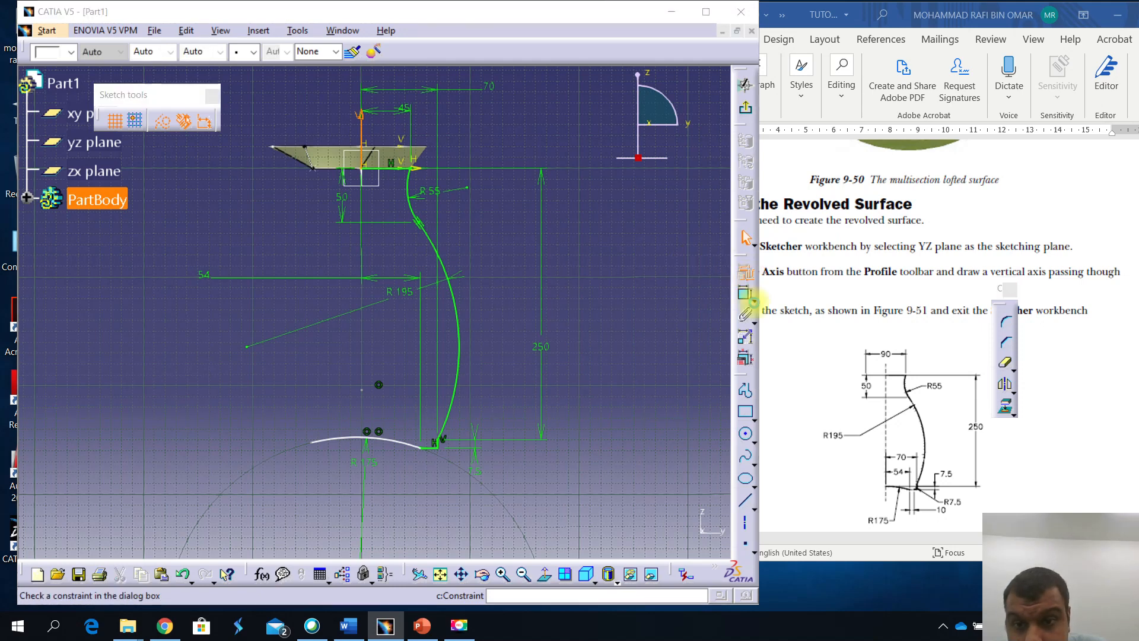
pyautogui.click(676, 394)
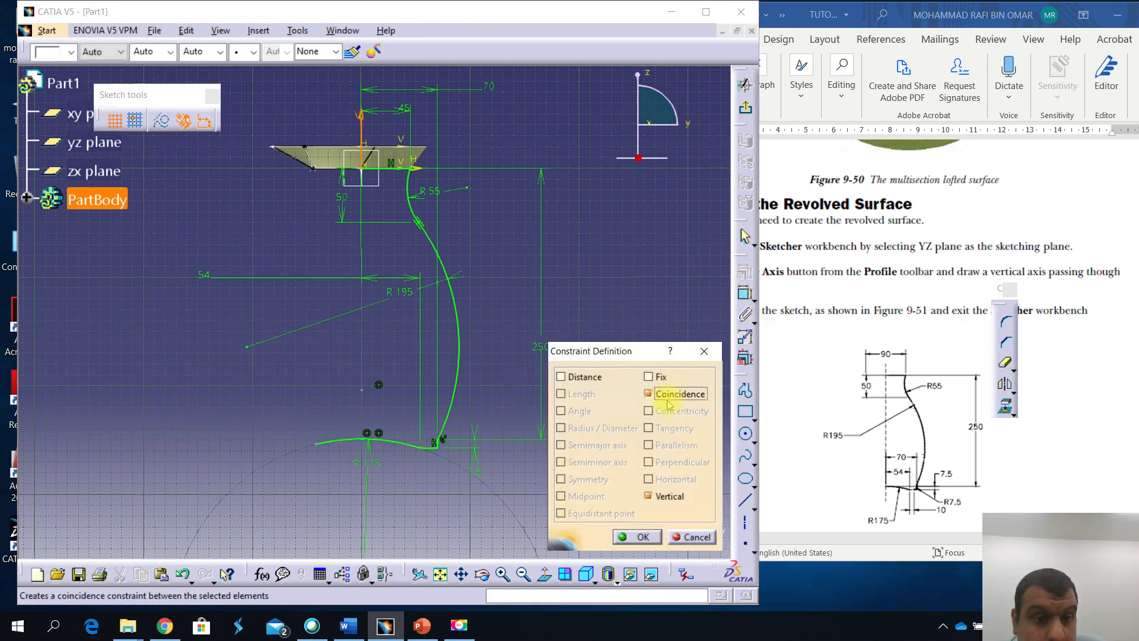
pyautogui.click(646, 537)
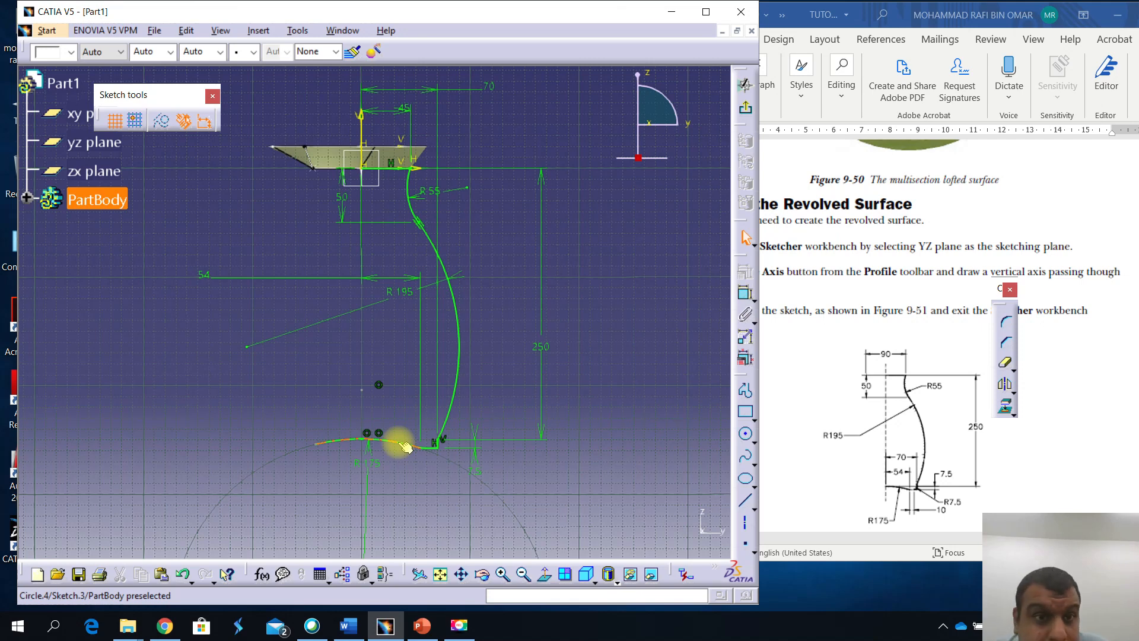
pyautogui.click(247, 379)
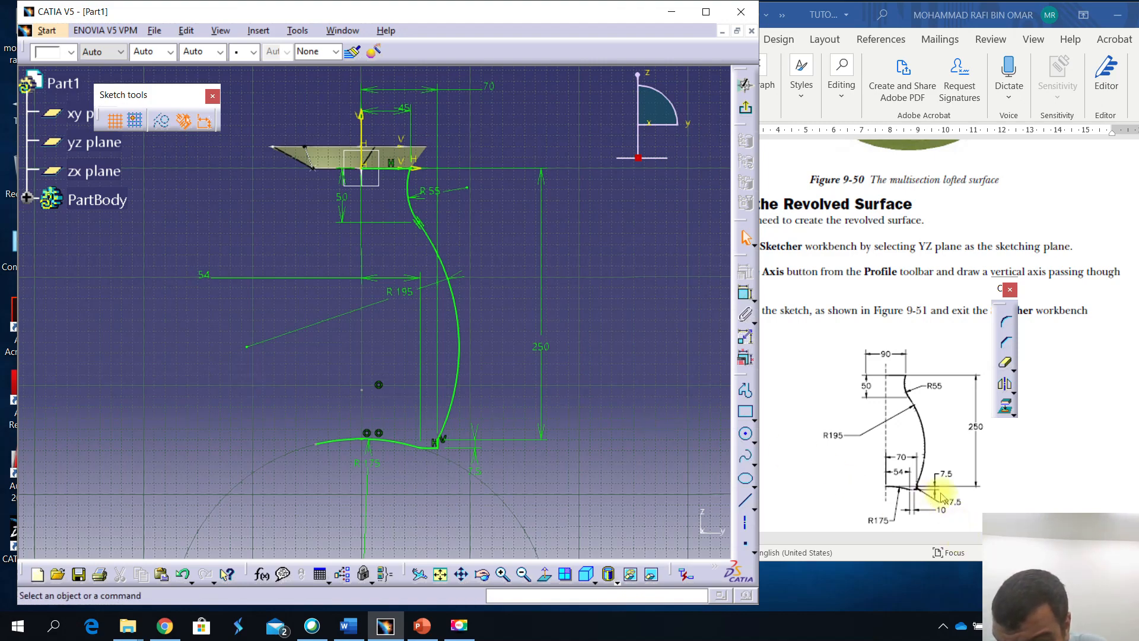
# Round the corner between the short horizontal and vertical lines at the profile's base with a 7.5 mm radius
pyautogui.moveTo(343, 508)
pyautogui.mouseDown(button='middle')
pyautogui.moveTo(401, 371)
pyautogui.moveTo(429, 367)
pyautogui.moveTo(445, 381)
pyautogui.moveTo(496, 273)
pyautogui.moveTo(522, 297)
pyautogui.mouseUp(button='middle')
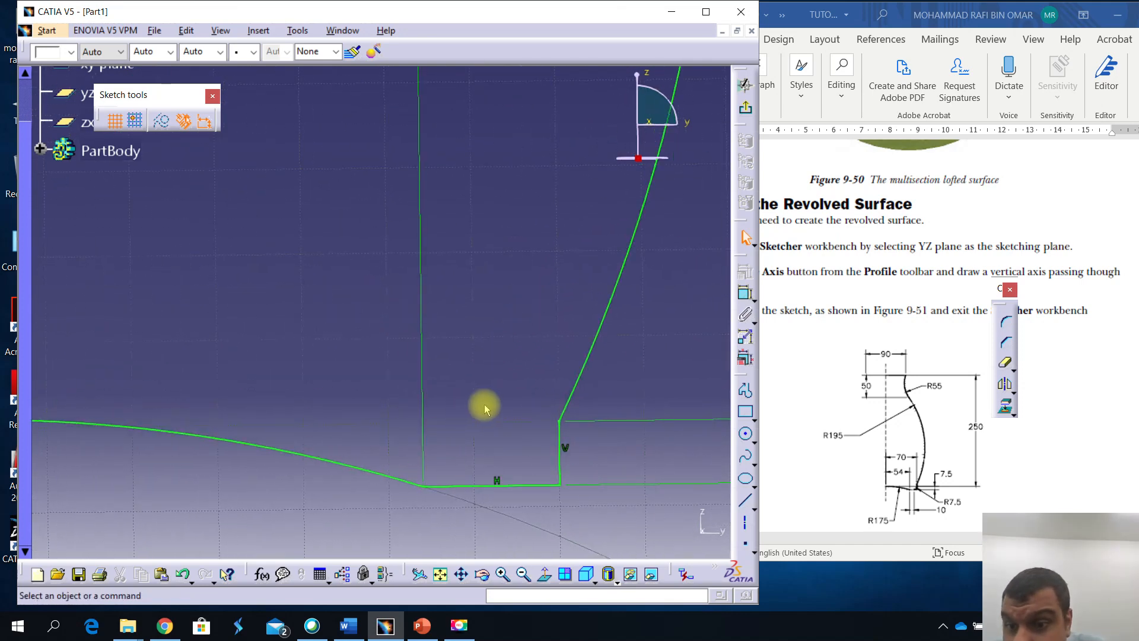
pyautogui.moveTo(437, 409)
pyautogui.mouseDown(button='middle')
pyautogui.moveTo(404, 389)
pyautogui.moveTo(376, 494)
pyautogui.mouseUp(button='middle')
pyautogui.moveTo(257, 457); pyautogui.dragTo(285, 478, button='middle')
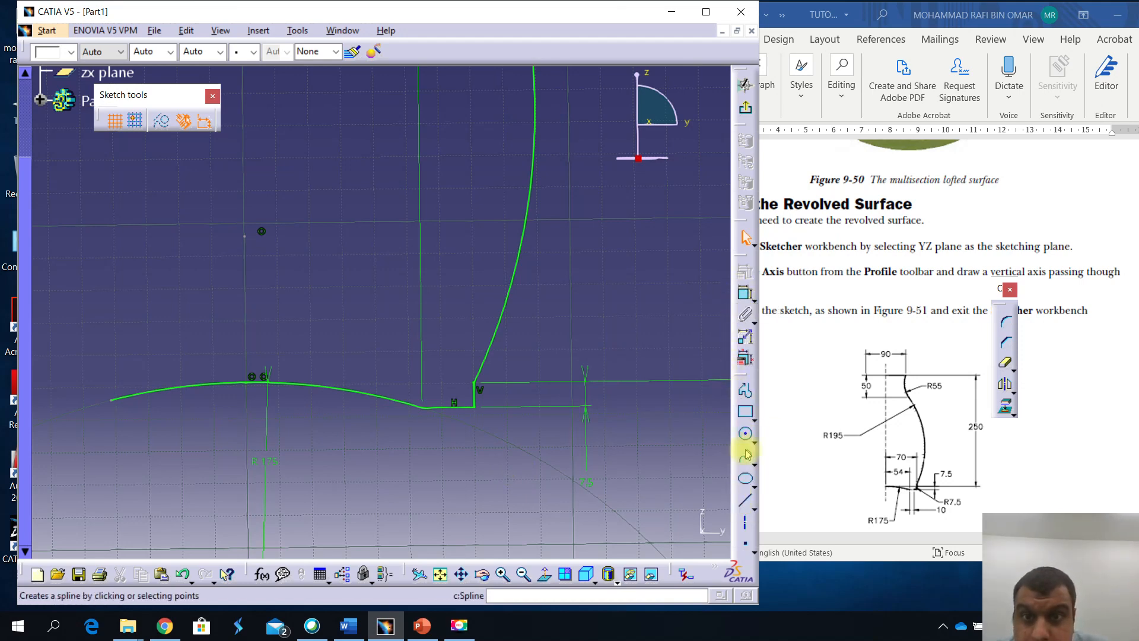
pyautogui.click(706, 11)
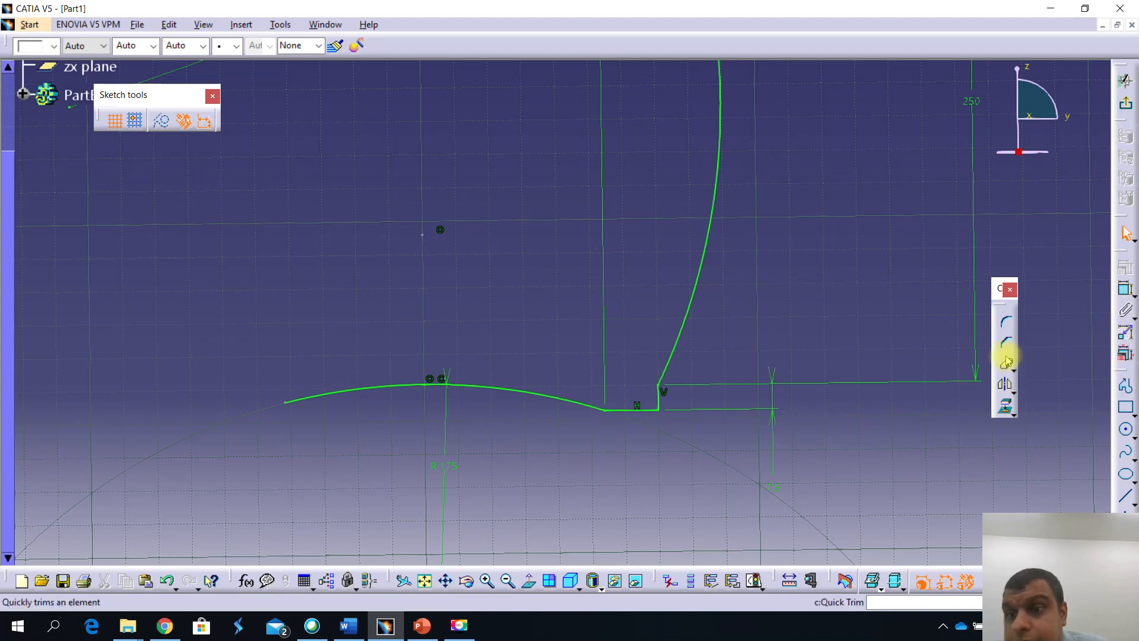
pyautogui.click(1007, 322)
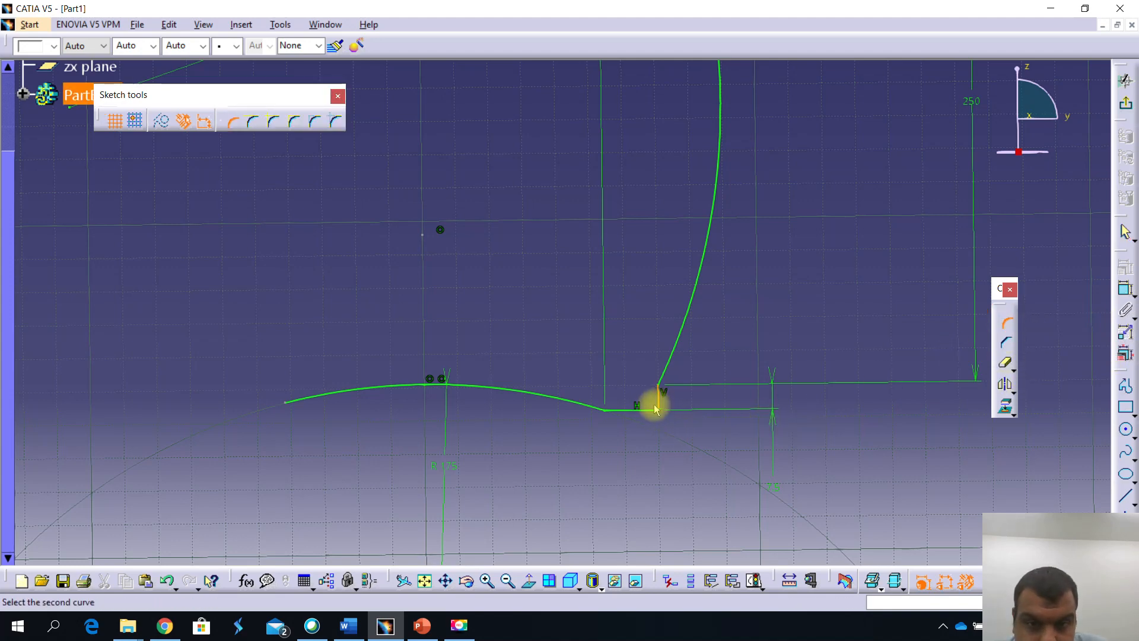
pyautogui.click(657, 409)
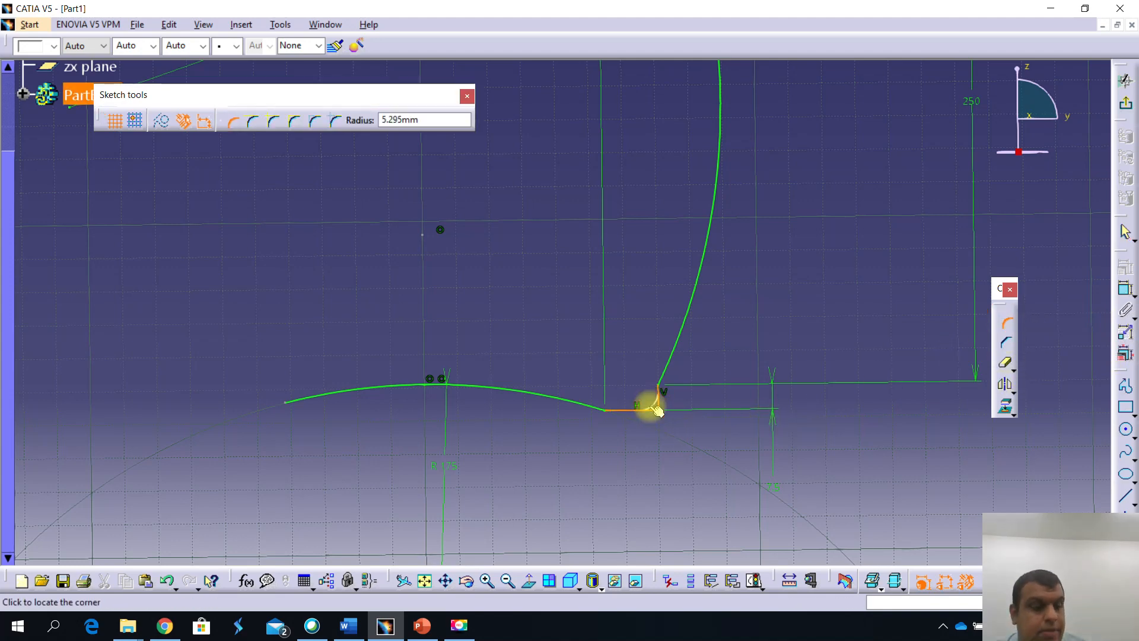
pyautogui.write('7.5')
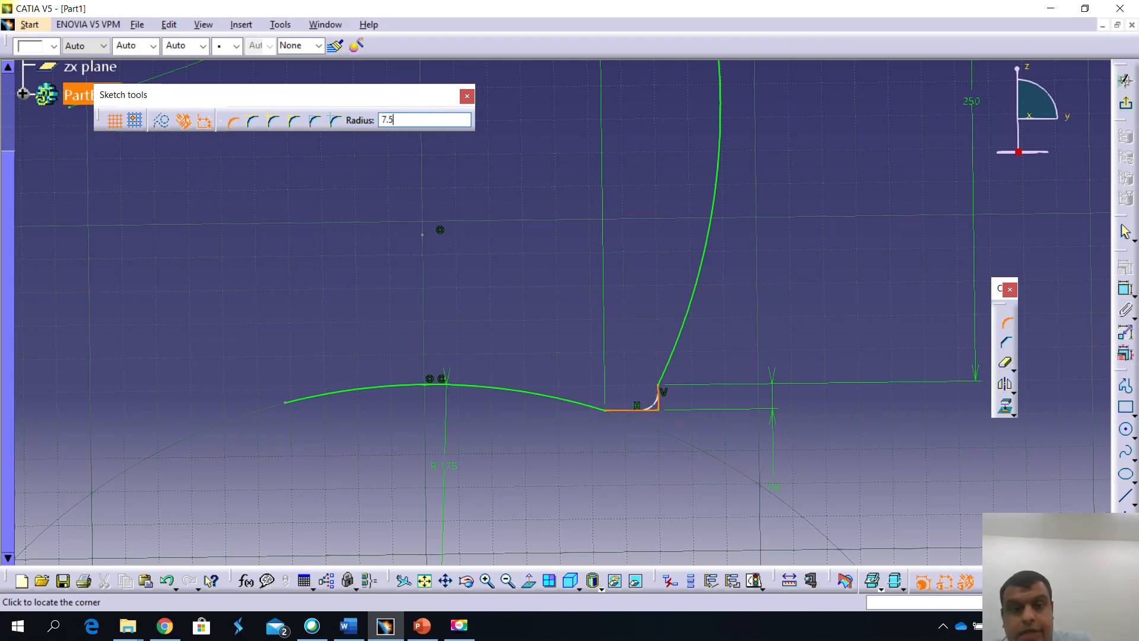
pyautogui.press('Return')
pyautogui.moveTo(643, 448)
pyautogui.mouseDown(button='middle')
pyautogui.moveTo(632, 472)
pyautogui.moveTo(534, 442)
pyautogui.moveTo(551, 458)
pyautogui.moveTo(617, 392)
pyautogui.moveTo(608, 455)
pyautogui.mouseUp(button='middle')
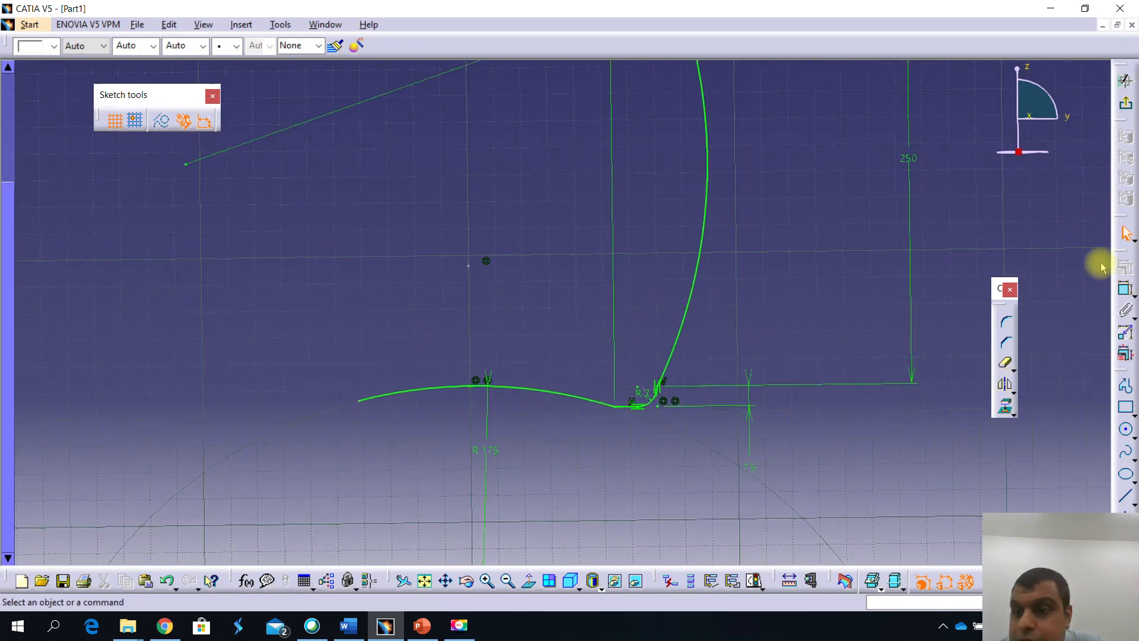
# Draw a vertical line along the vertical axis from below the bottom arc to above the bowl and convert it to a construction element
pyautogui.moveTo(978, 426); pyautogui.dragTo(935, 557, button='middle')
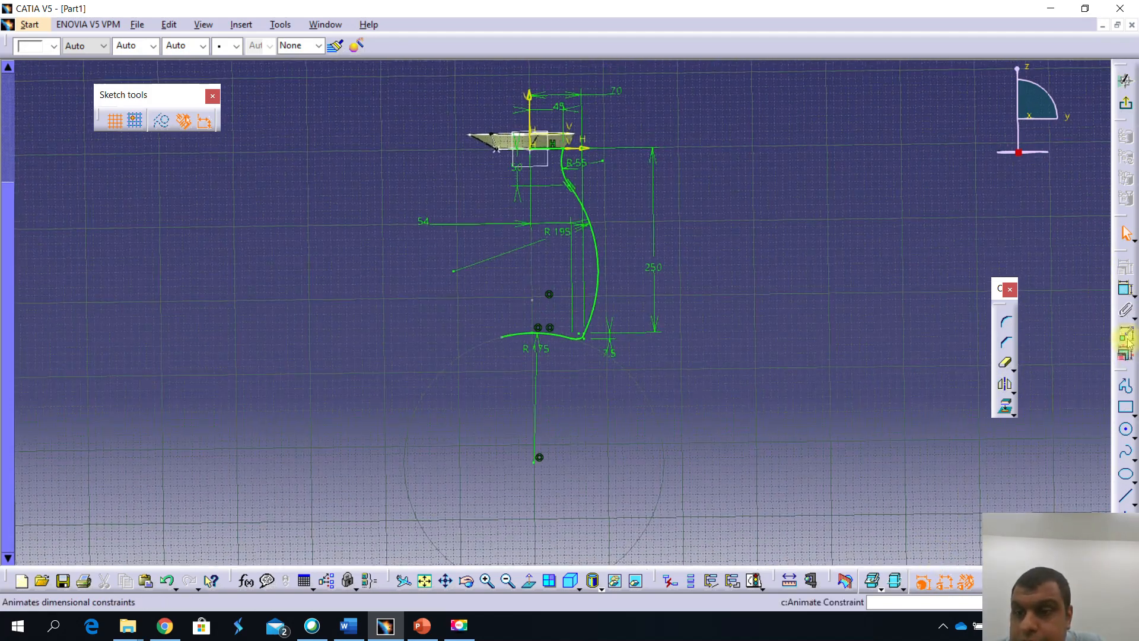
pyautogui.click(1126, 386)
pyautogui.click(534, 412)
pyautogui.moveTo(584, 374)
pyautogui.mouseDown(button='middle')
pyautogui.moveTo(596, 395)
pyautogui.moveTo(648, 330)
pyautogui.mouseUp(button='middle')
pyautogui.click(608, 264)
pyautogui.click(609, 262)
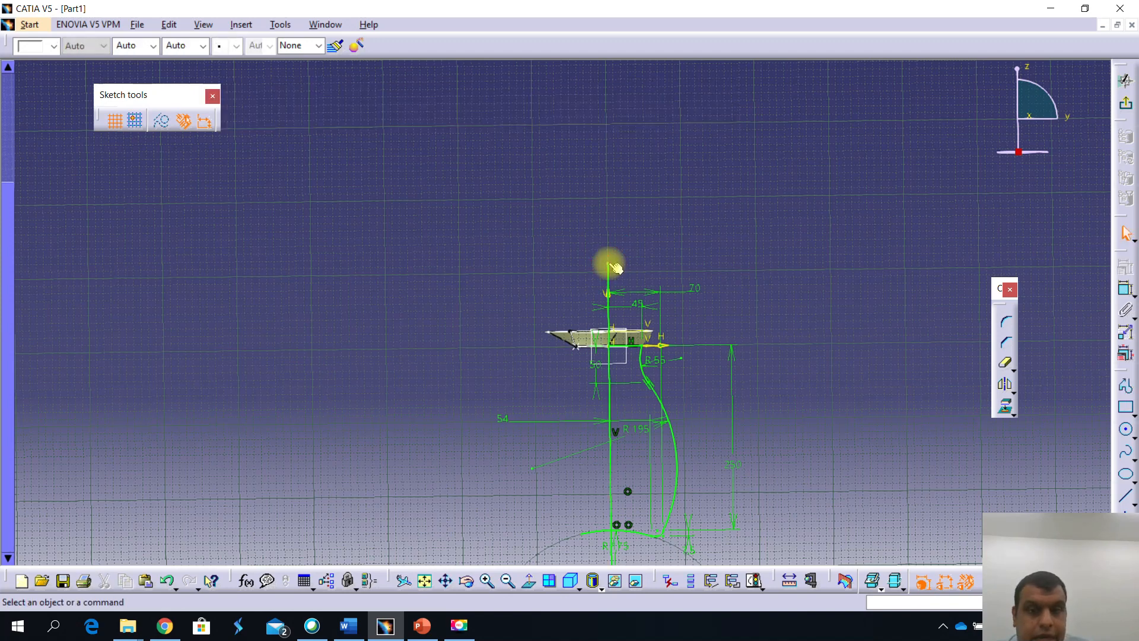
pyautogui.click(608, 267)
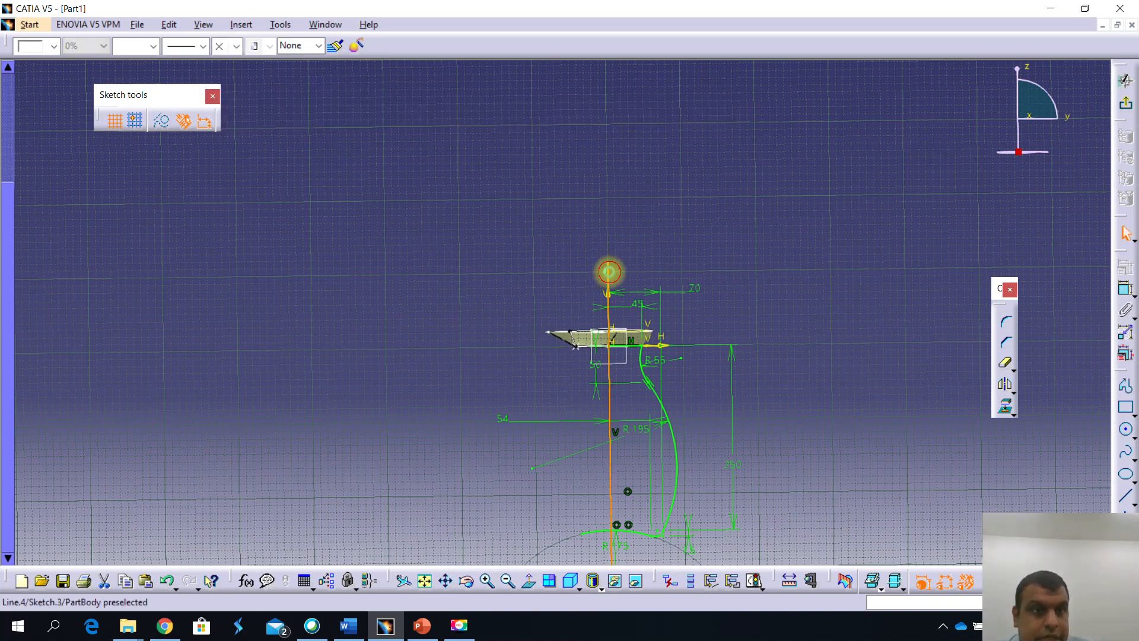
pyautogui.click(162, 121)
pyautogui.click(821, 391)
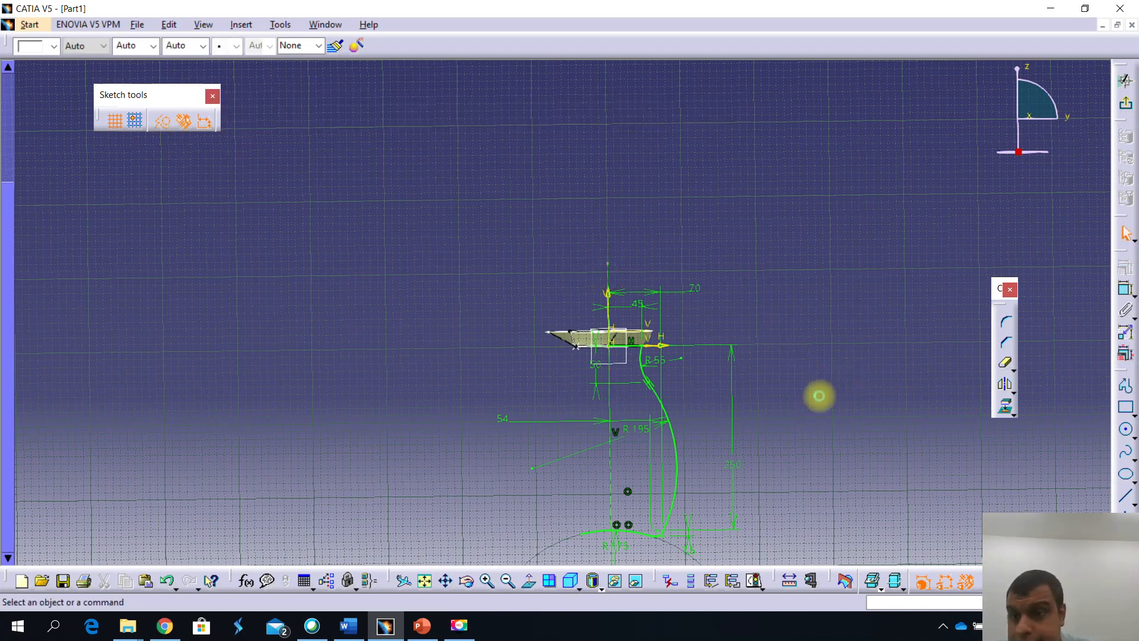
# Quick-trim the part of the bottom arc that extends past the vertical construction line
pyautogui.moveTo(826, 481); pyautogui.dragTo(867, 403, button='middle')
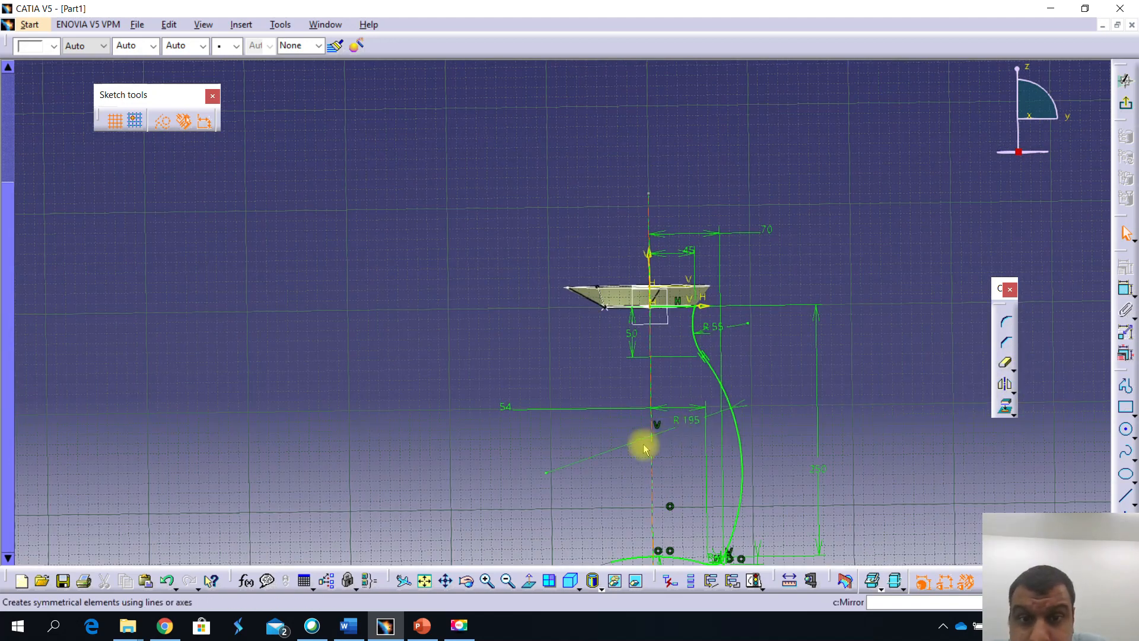
pyautogui.click(1004, 384)
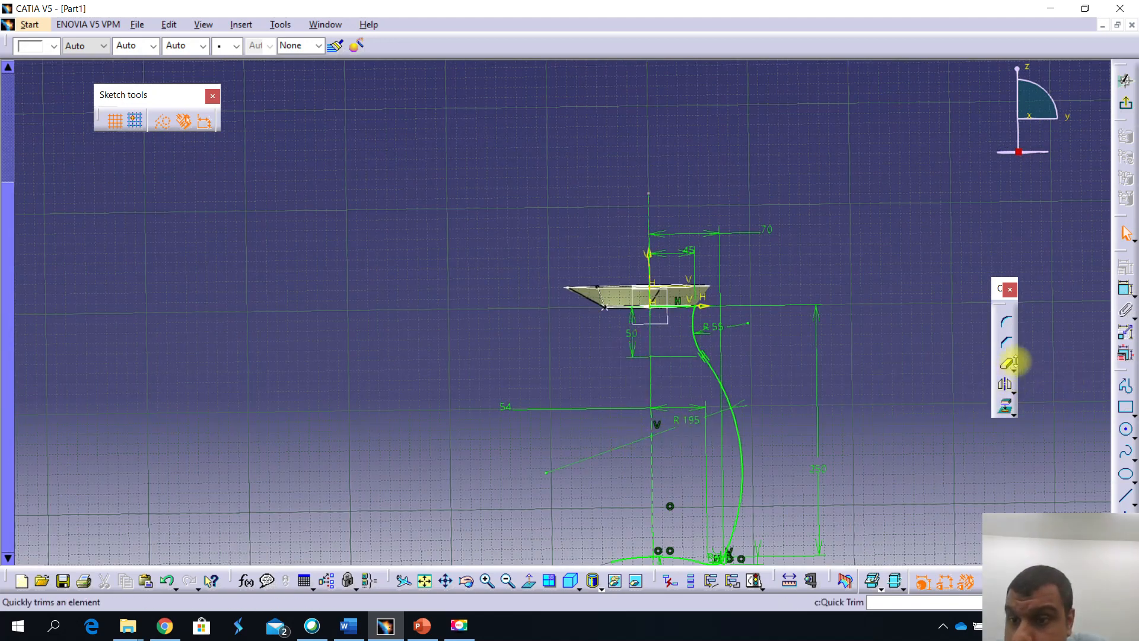
pyautogui.moveTo(735, 427); pyautogui.dragTo(698, 336, button='middle')
pyautogui.press('Escape')
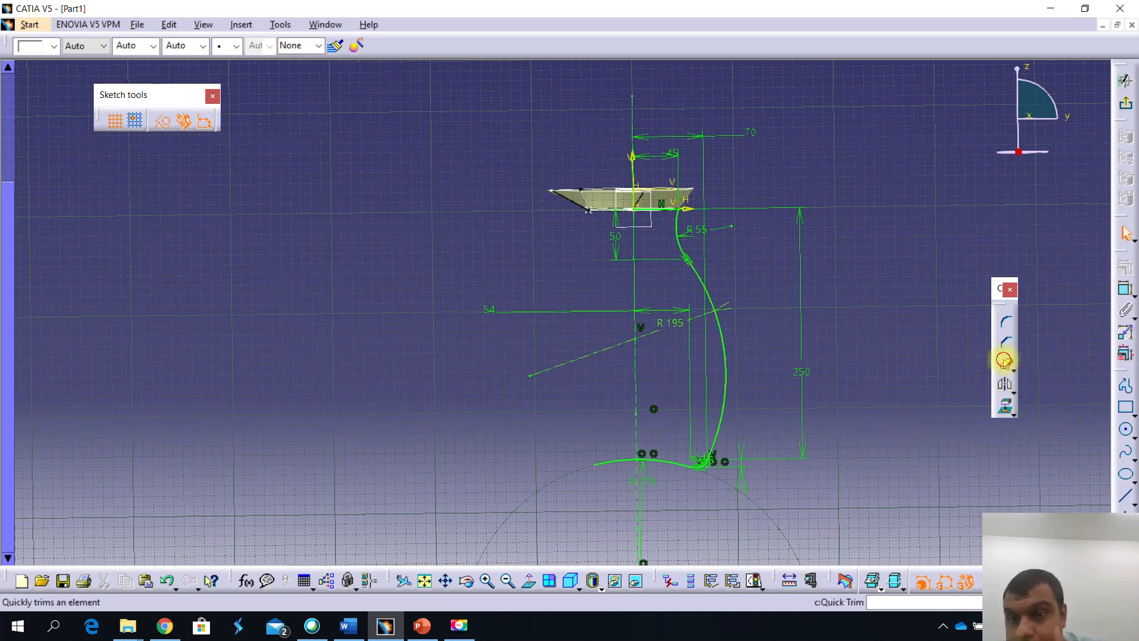
pyautogui.click(1004, 361)
pyautogui.click(611, 464)
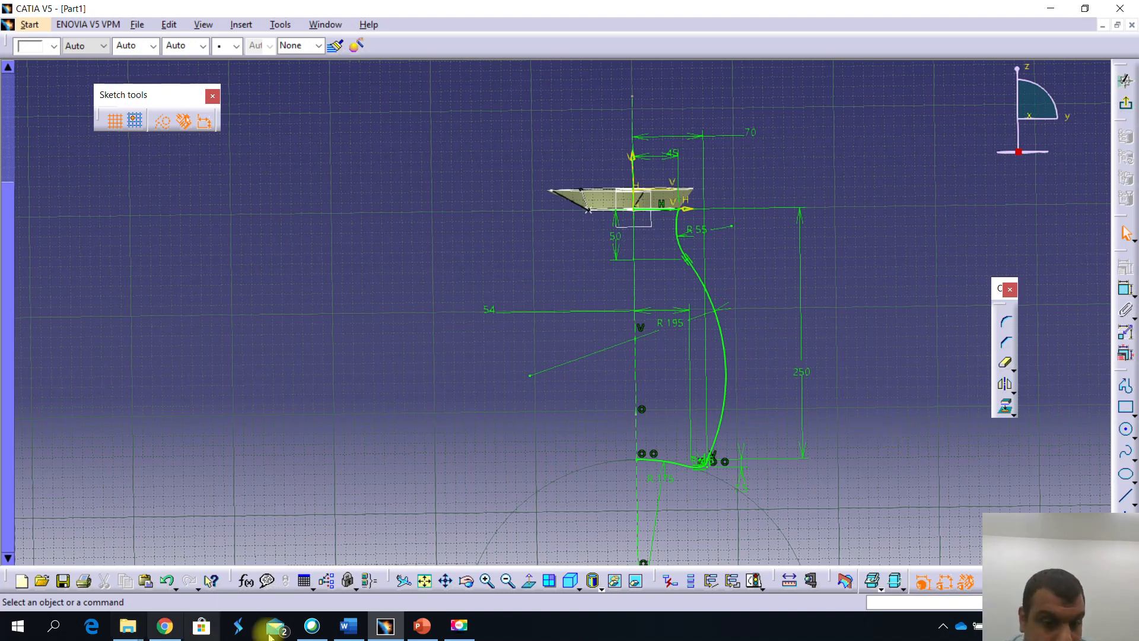
# Check the finished profile against Figure 9-51, exit the Sketcher workbench and switch to the Word instructions
pyautogui.click(1084, 9)
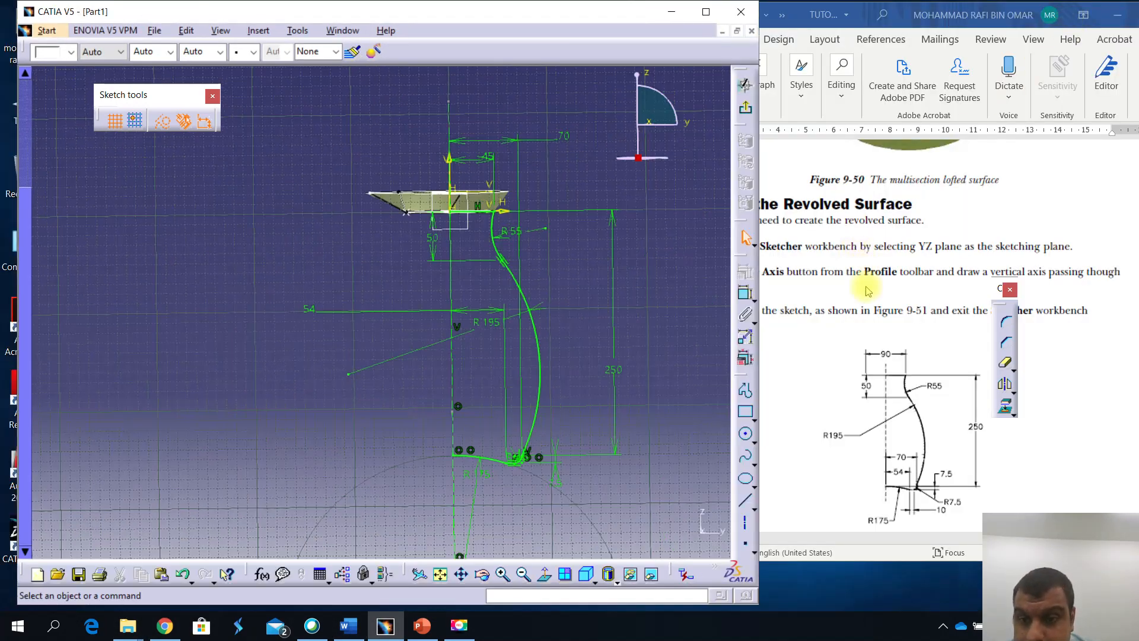
pyautogui.scroll(-4, 897, 344)
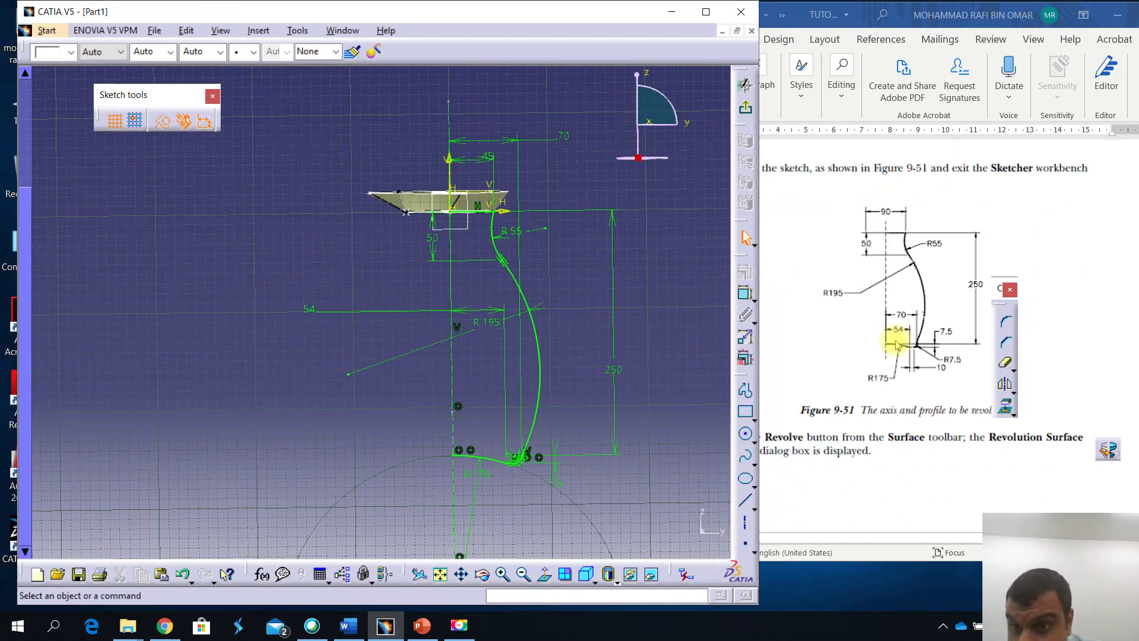
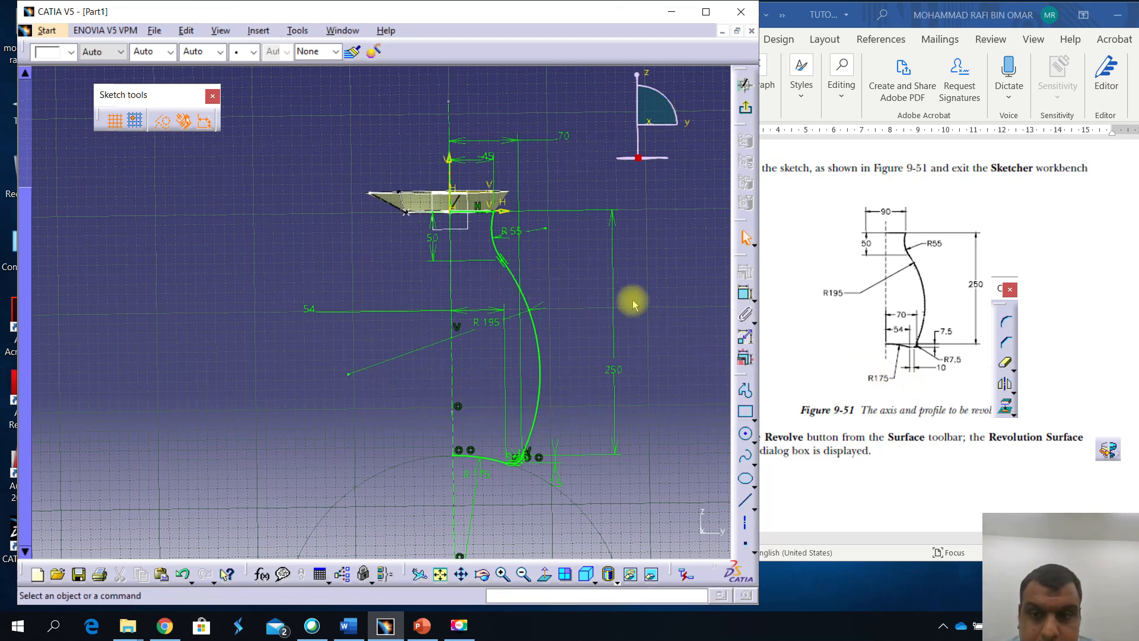
pyautogui.click(747, 110)
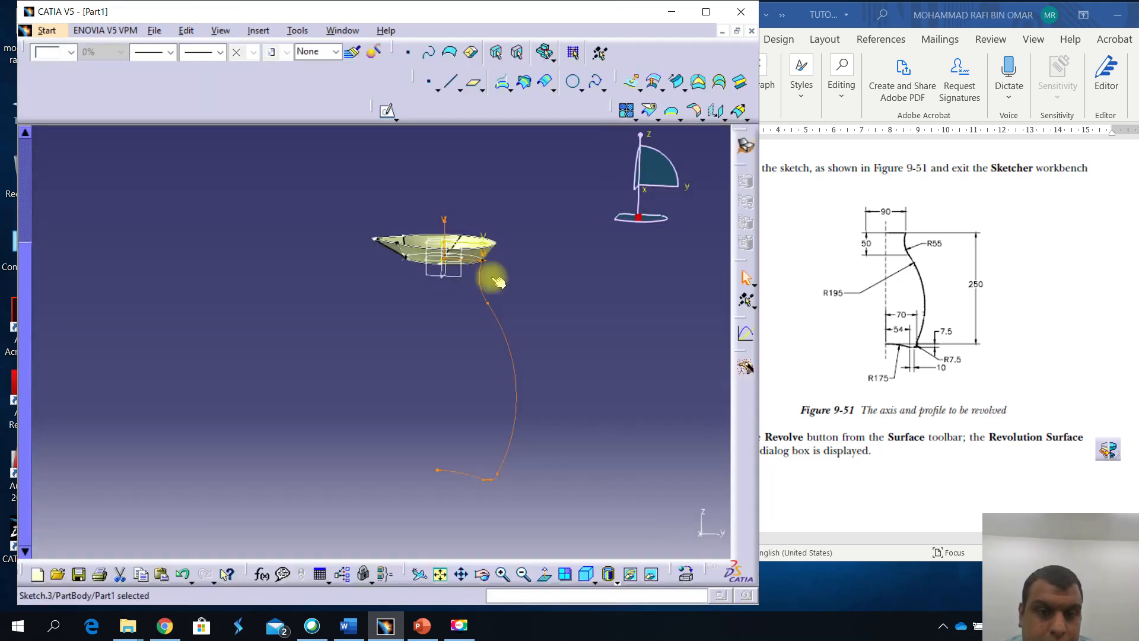
pyautogui.click(877, 319)
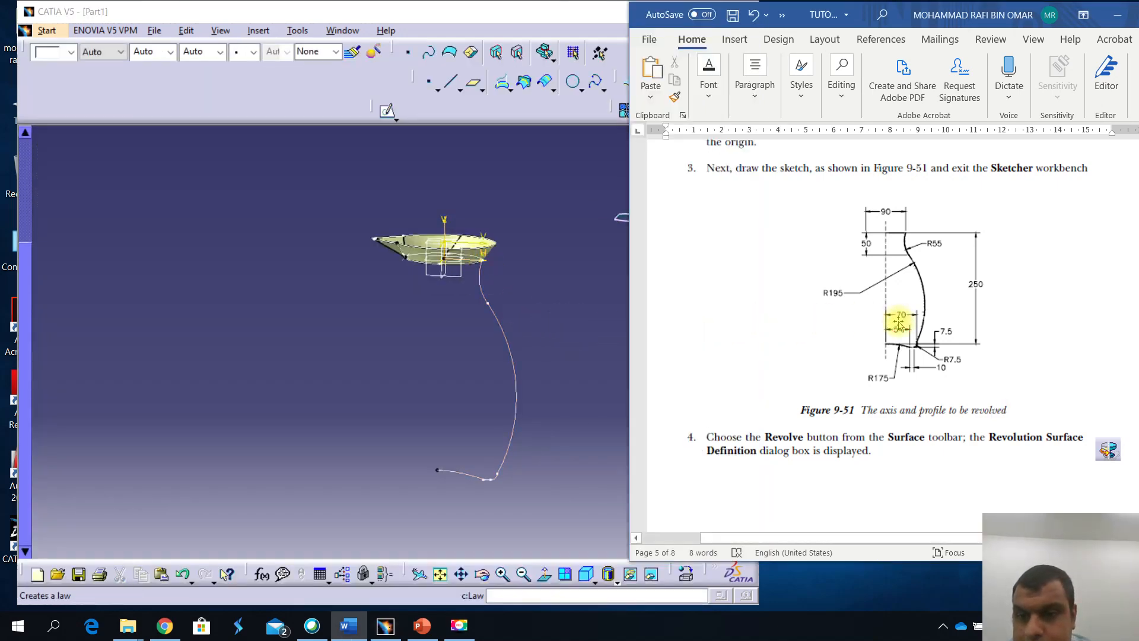
pyautogui.scroll(-3, 862, 359)
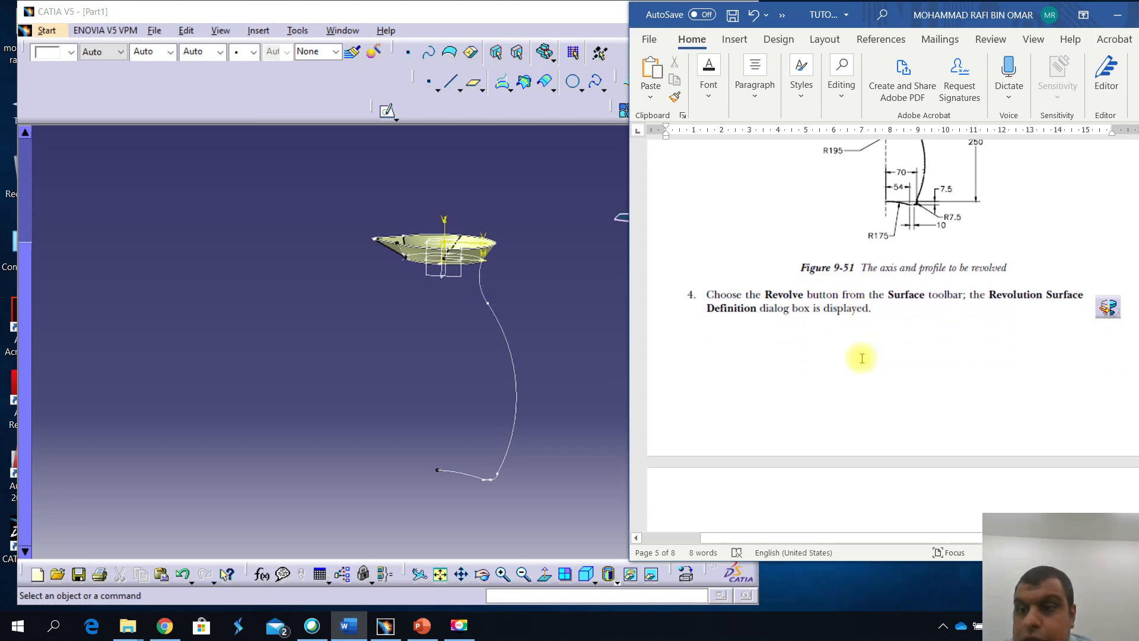
pyautogui.click(359, 380)
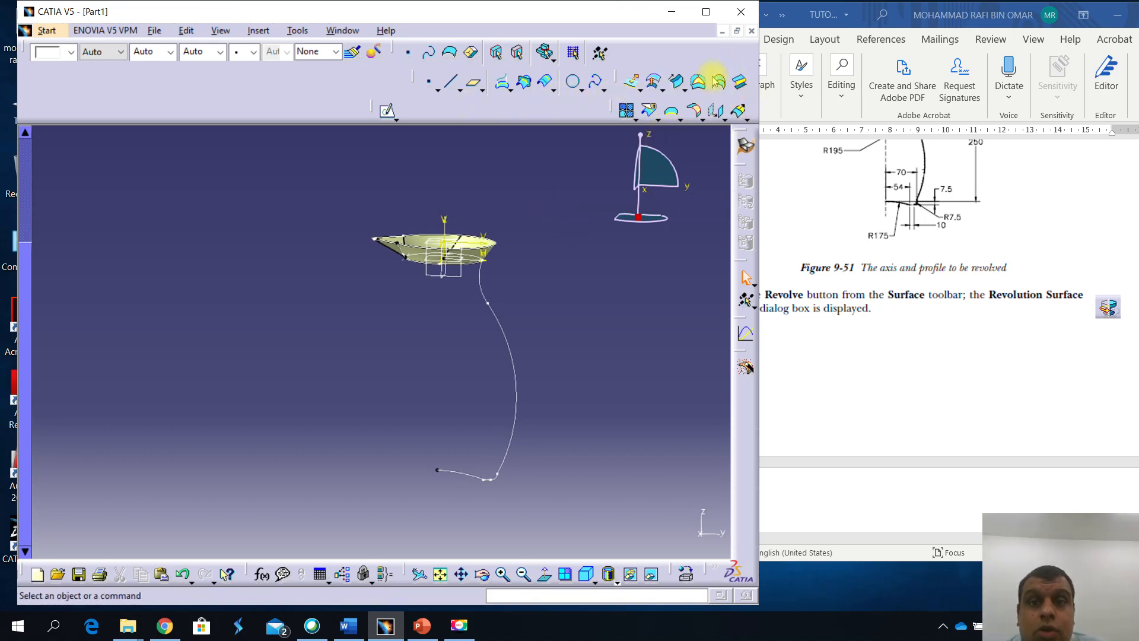
pyautogui.click(639, 90)
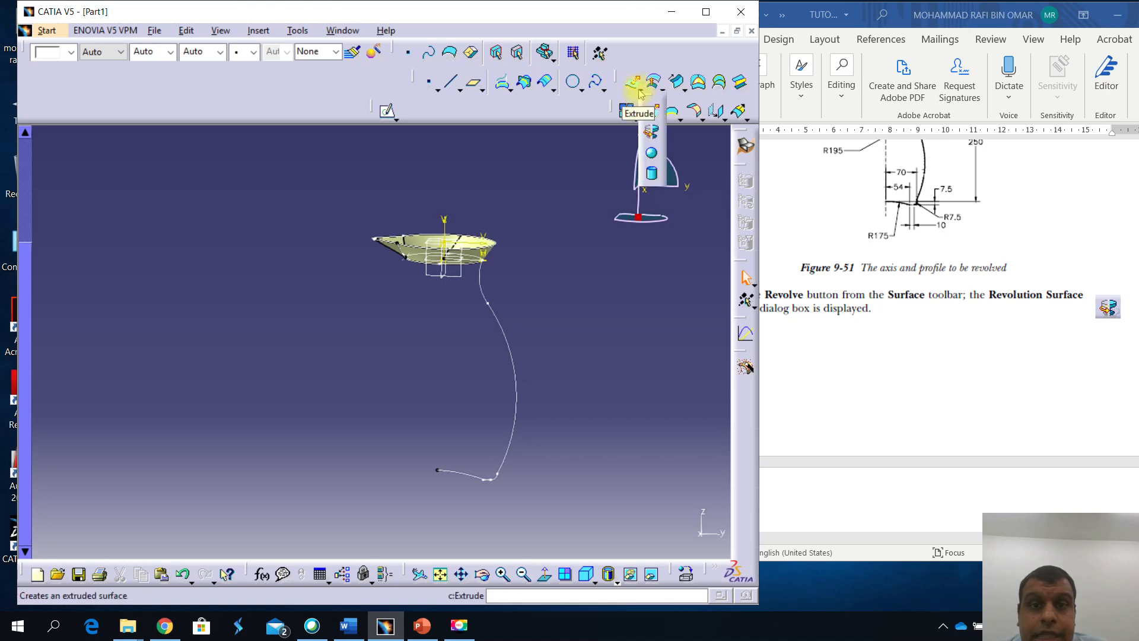
pyautogui.click(651, 137)
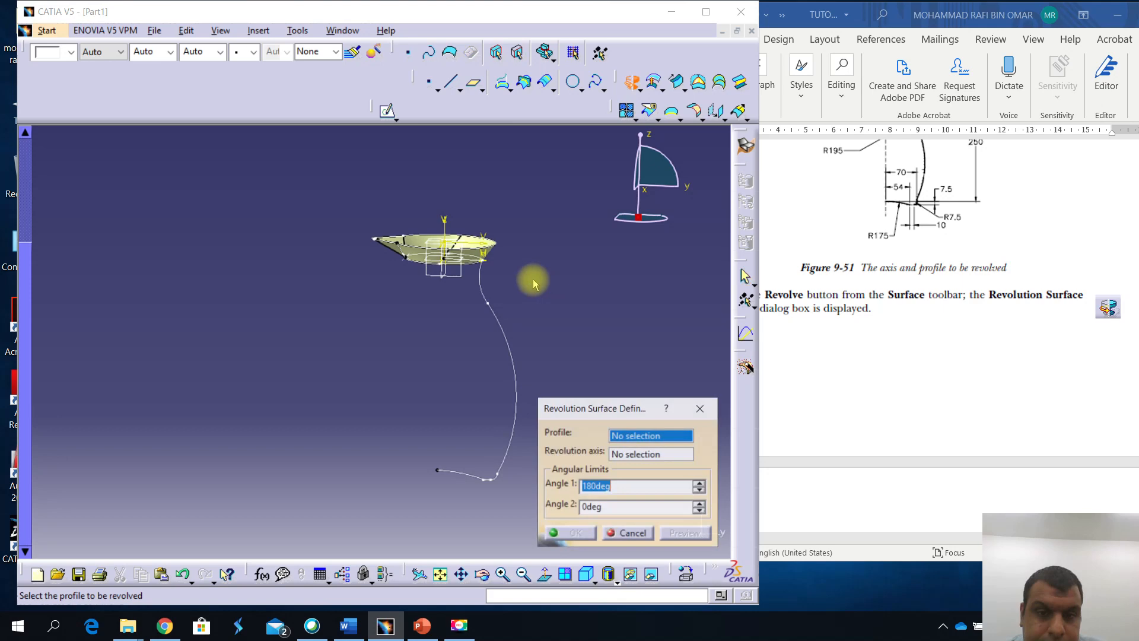
pyautogui.click(510, 337)
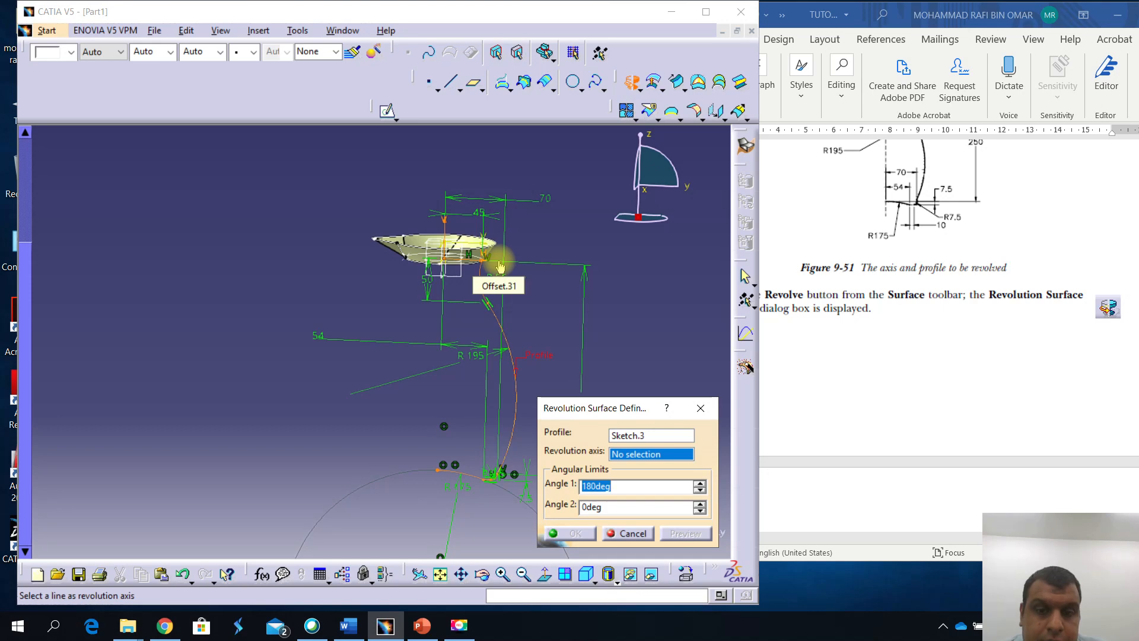
pyautogui.click(700, 407)
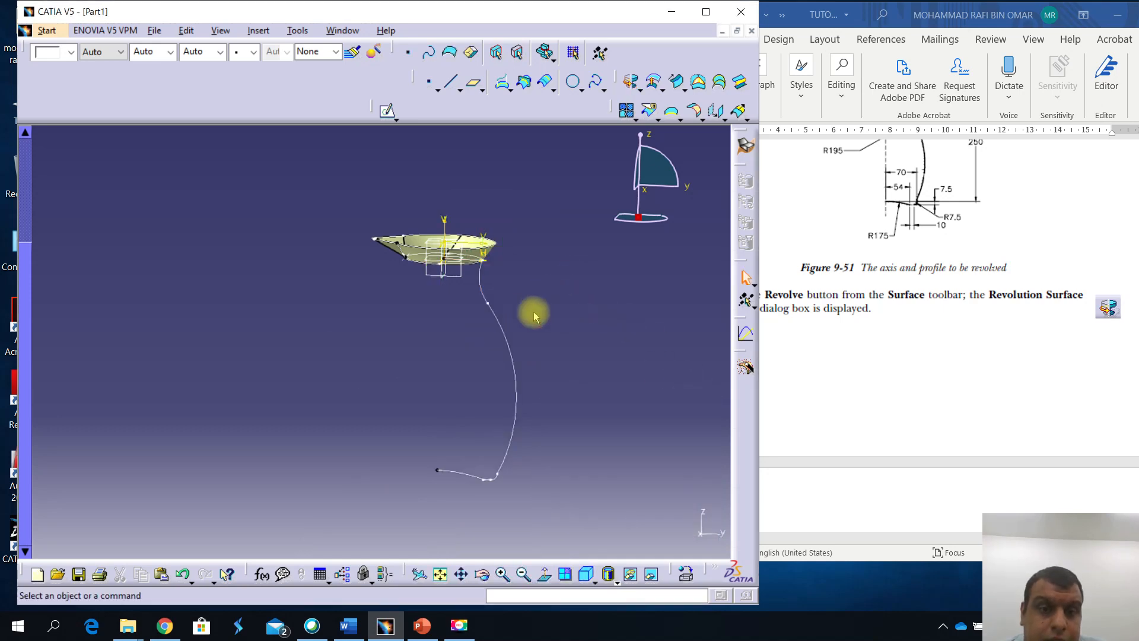
# Reopen the body profile sketch, convert its top horizontal line to a construction element per Figure 9-51, and exit the Sketcher workbench
pyautogui.doubleClick(515, 354)
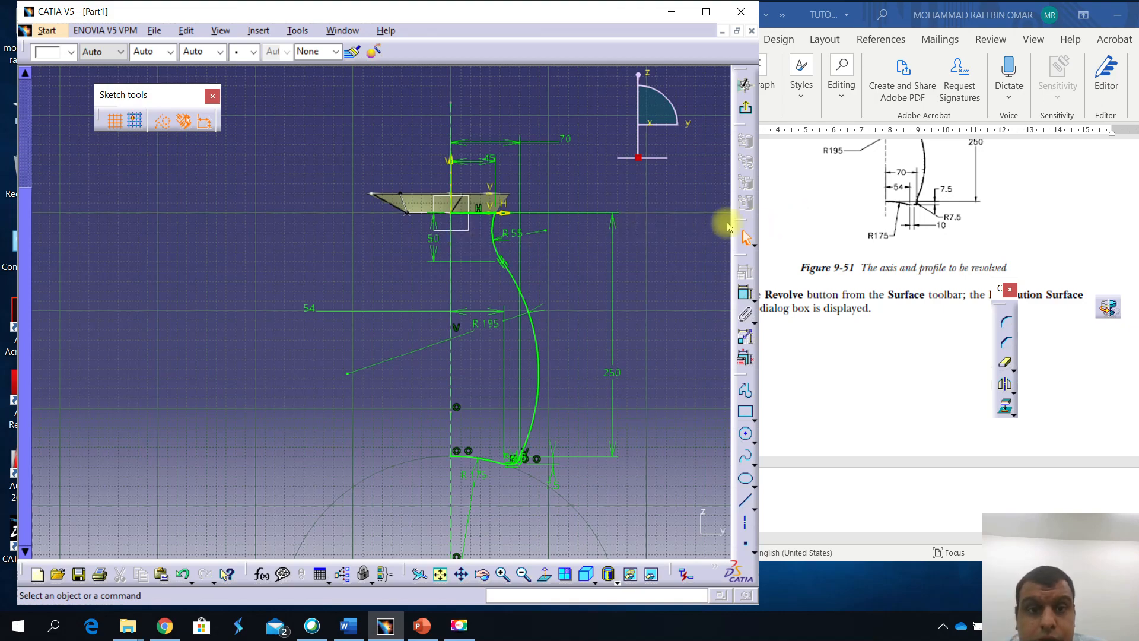
pyautogui.click(869, 227)
pyautogui.scroll(2, 888, 232)
pyautogui.scroll(3, 887, 231)
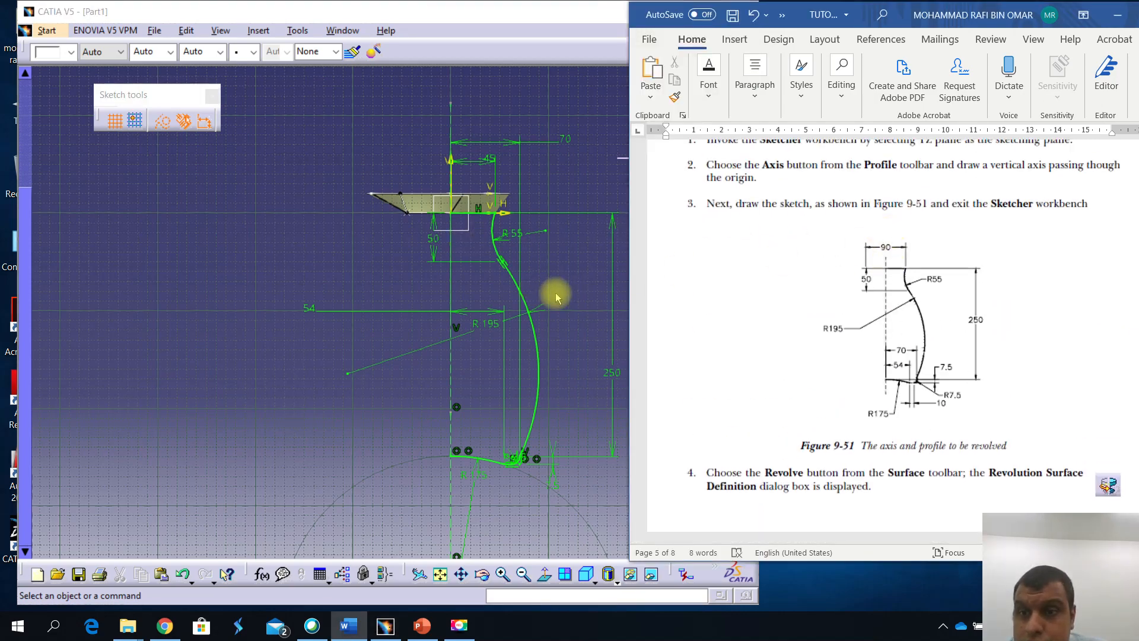
pyautogui.click(430, 238)
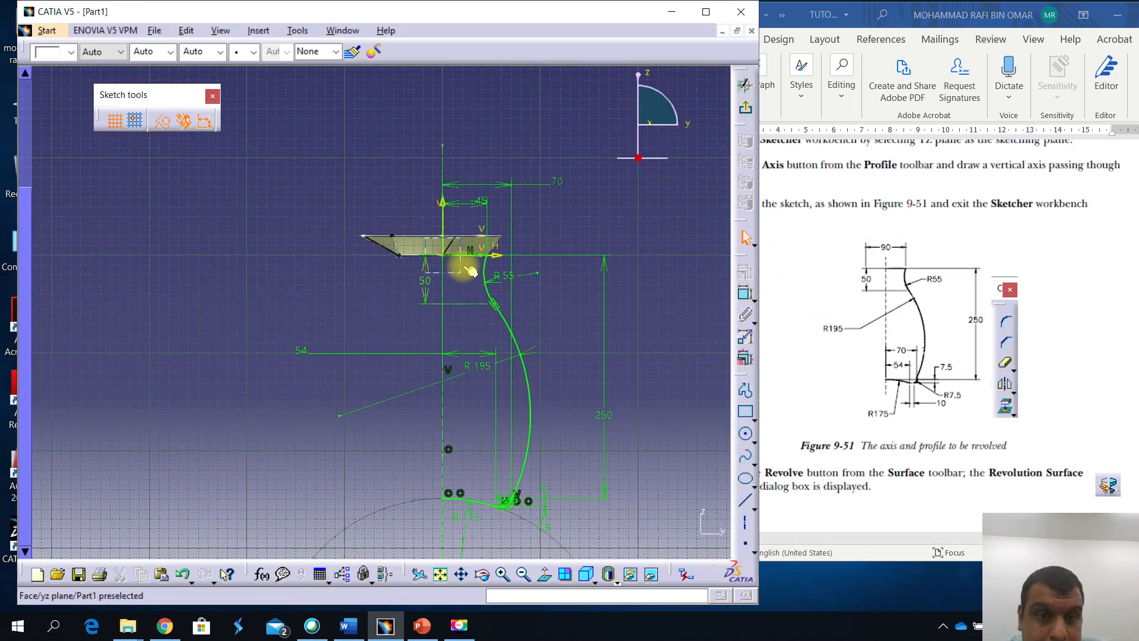
pyautogui.click(470, 257)
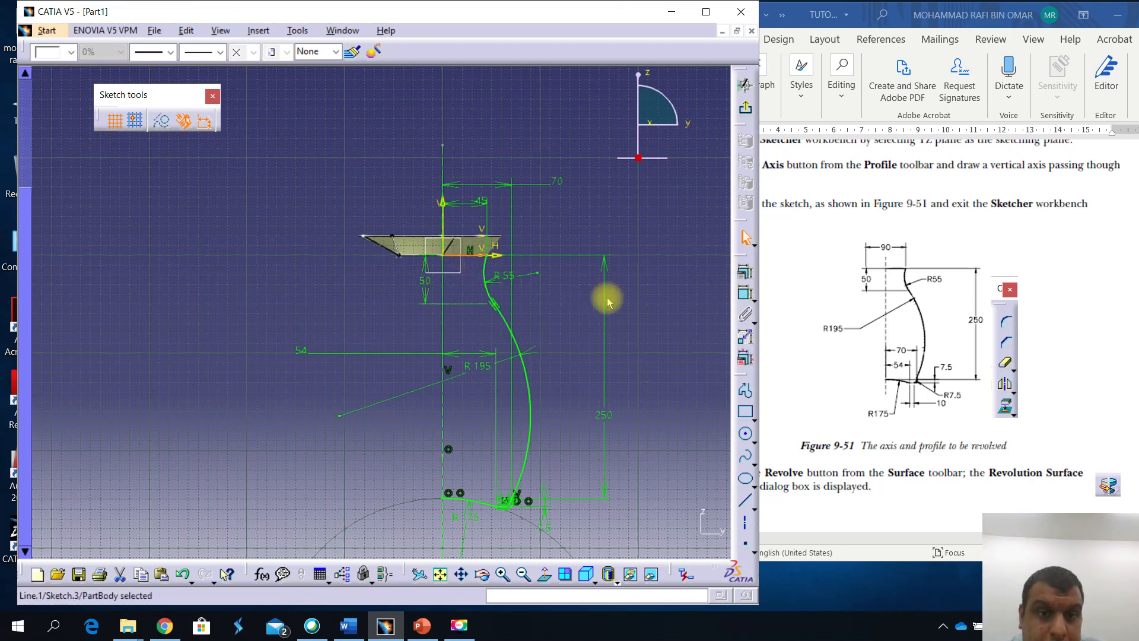
pyautogui.click(454, 257)
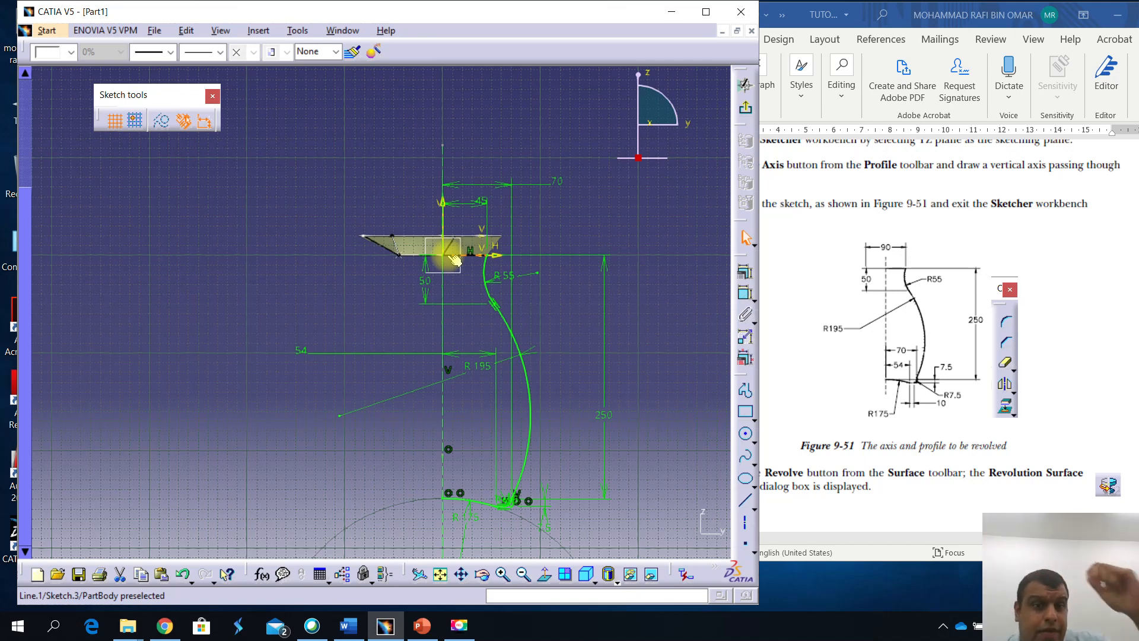
pyautogui.click(161, 125)
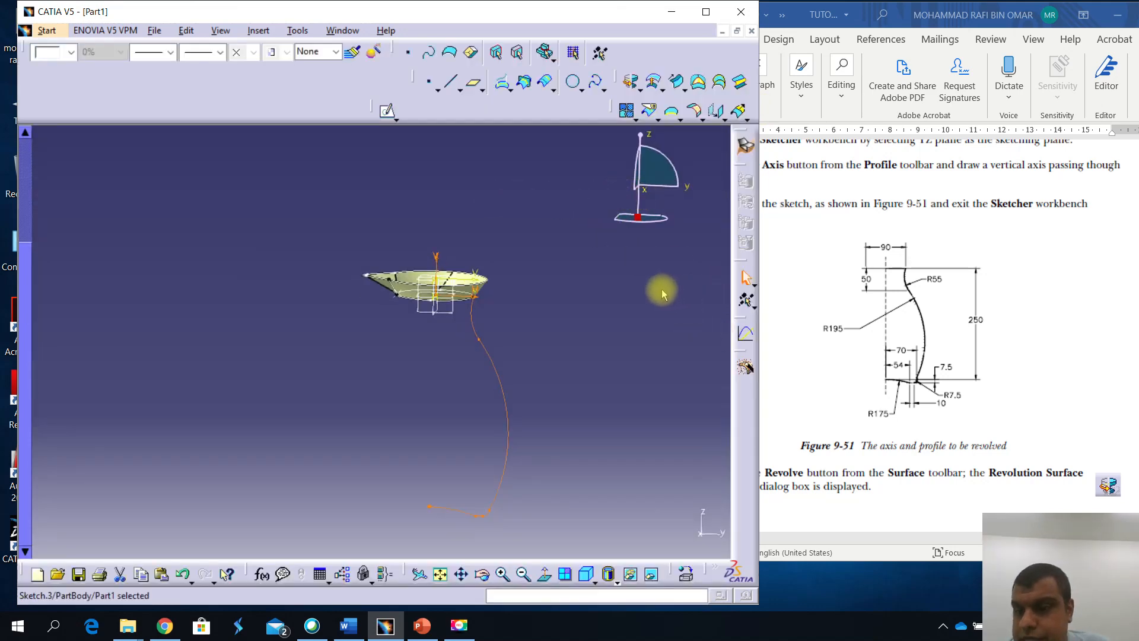
# Revolve the body profile sketch as a surface about the Z Axis with Angle 1 set to 360 degrees
pyautogui.click(633, 82)
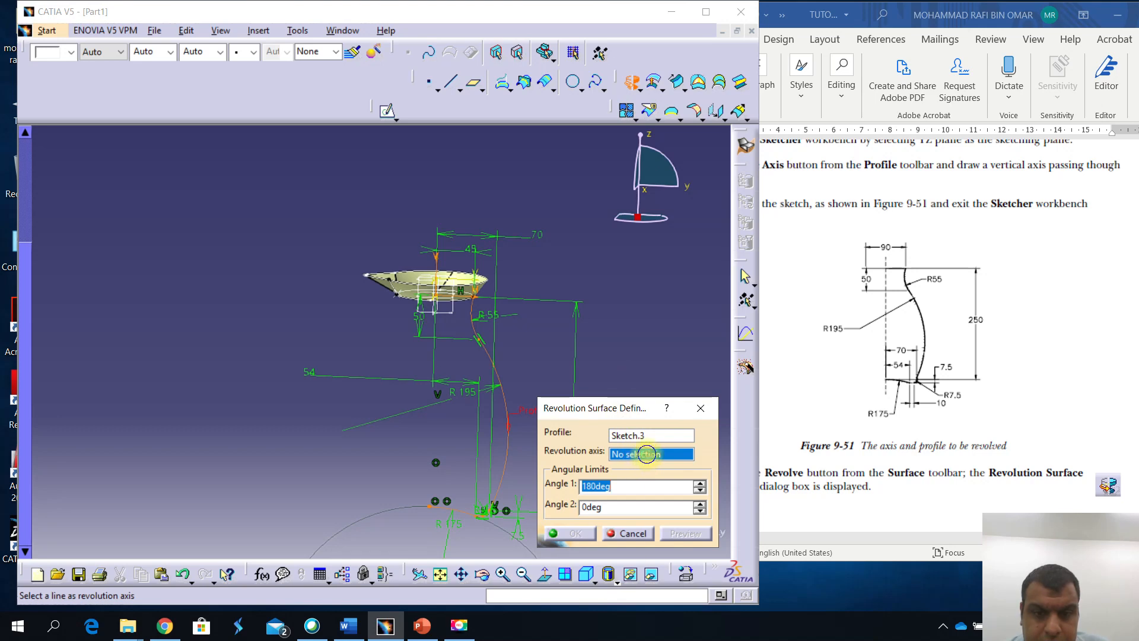
pyautogui.rightClick(647, 454)
pyautogui.click(676, 519)
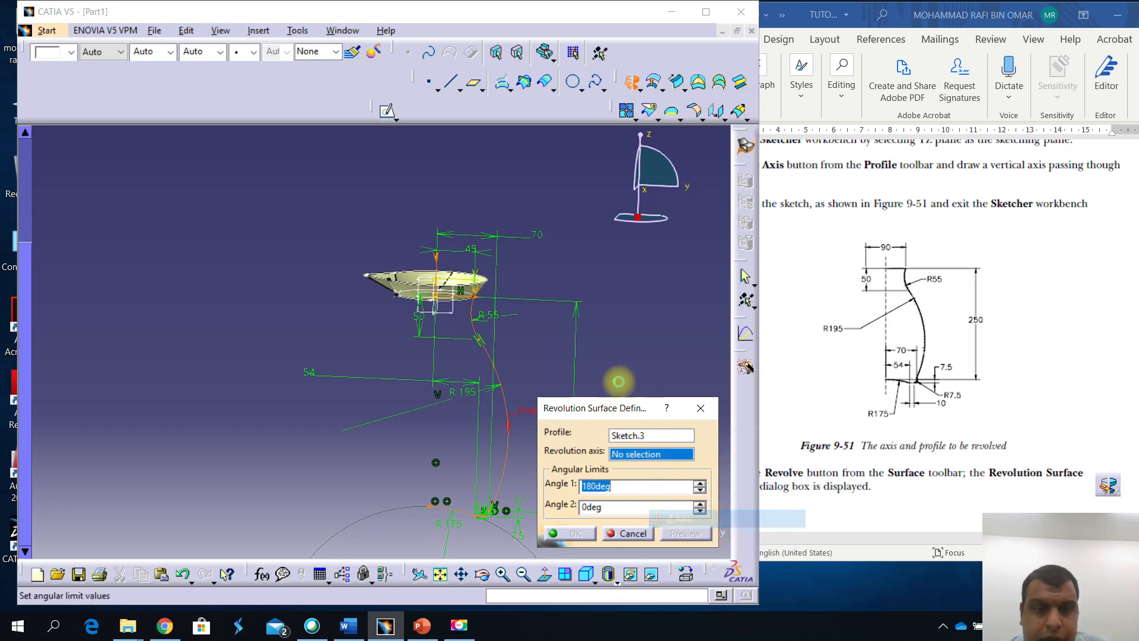
pyautogui.moveTo(387, 321); pyautogui.dragTo(360, 346, button='middle')
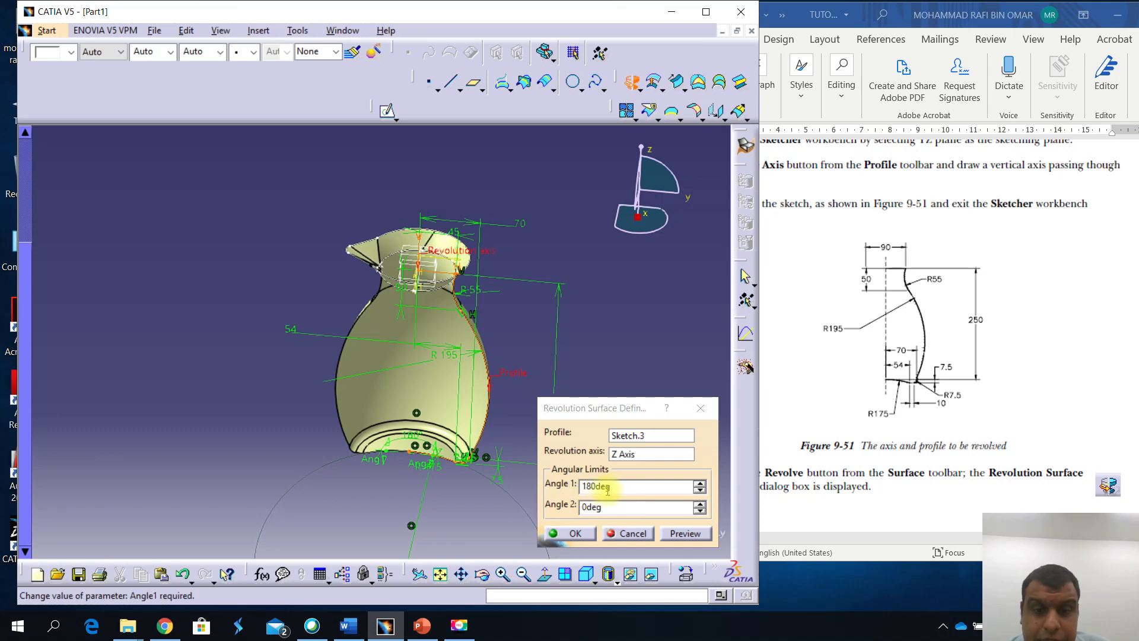
pyautogui.moveTo(596, 489); pyautogui.dragTo(580, 491)
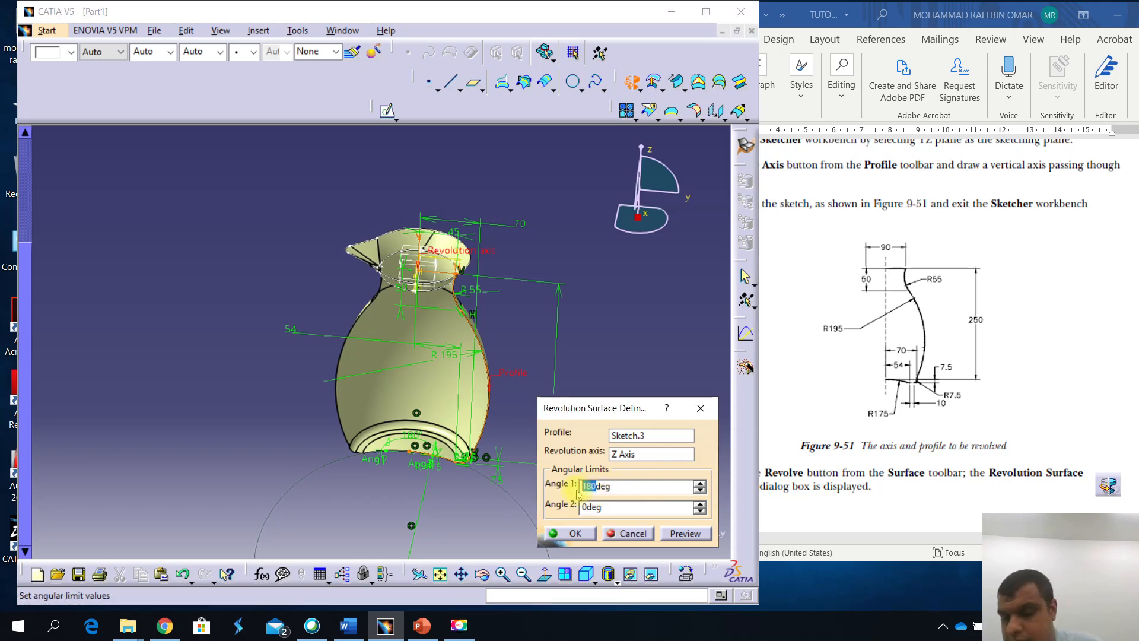
pyautogui.write('360')
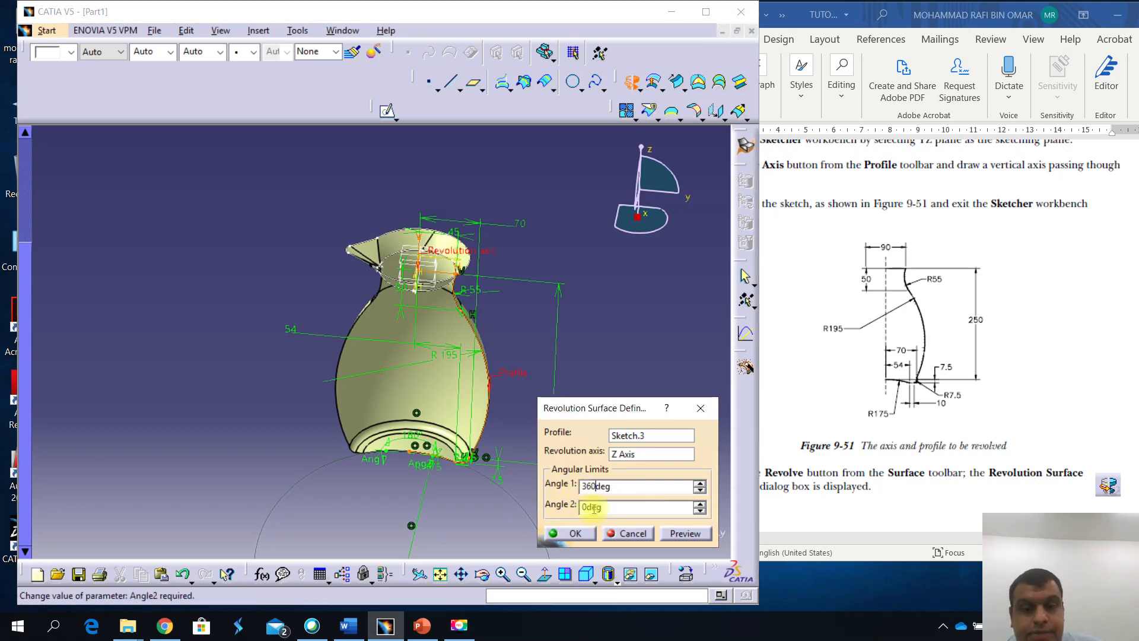
pyautogui.click(575, 533)
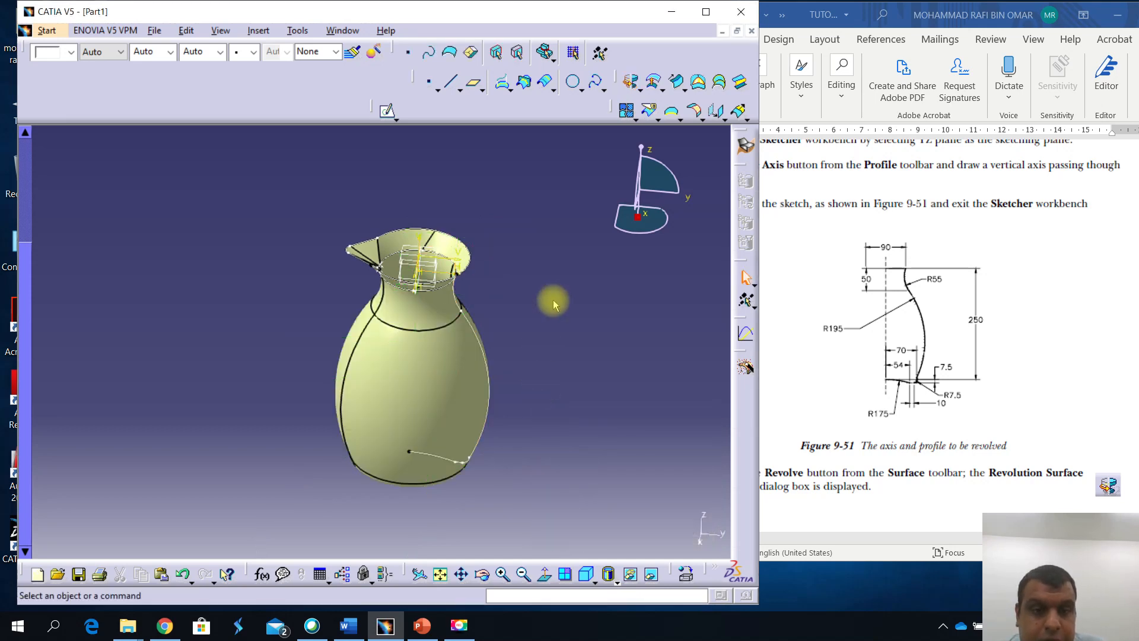
# Hide the profile sketch used for the revolved jug body
pyautogui.scroll(3, 178, 293)
pyautogui.moveTo(396, 328); pyautogui.dragTo(451, 273, button='middle')
pyautogui.moveTo(543, 345); pyautogui.dragTo(340, 287, button='middle')
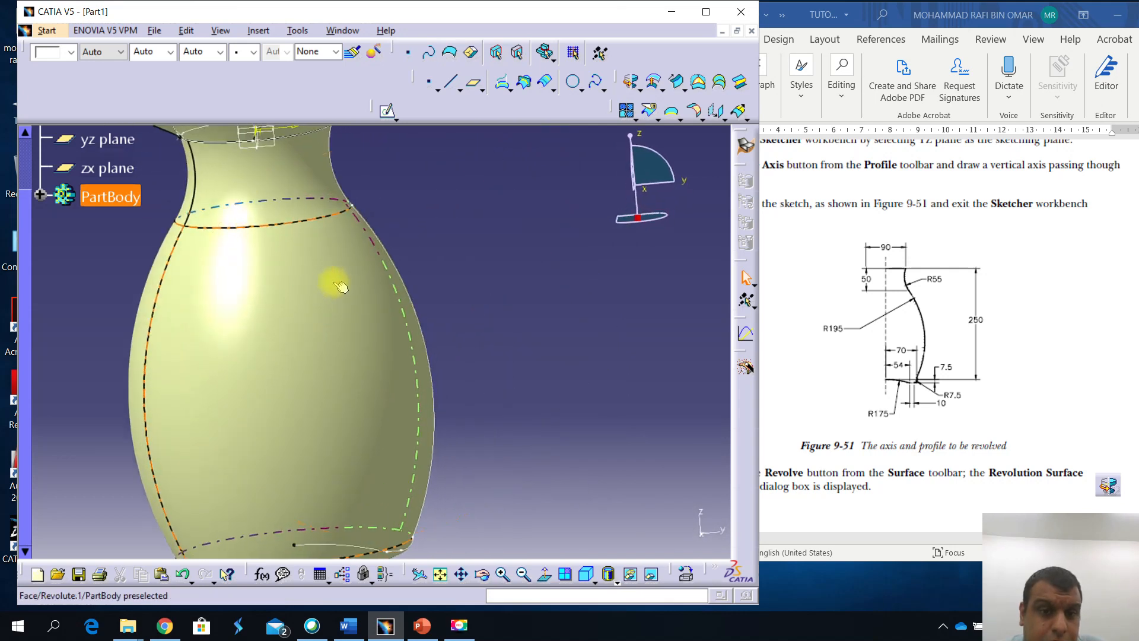
pyautogui.rightClick(424, 311)
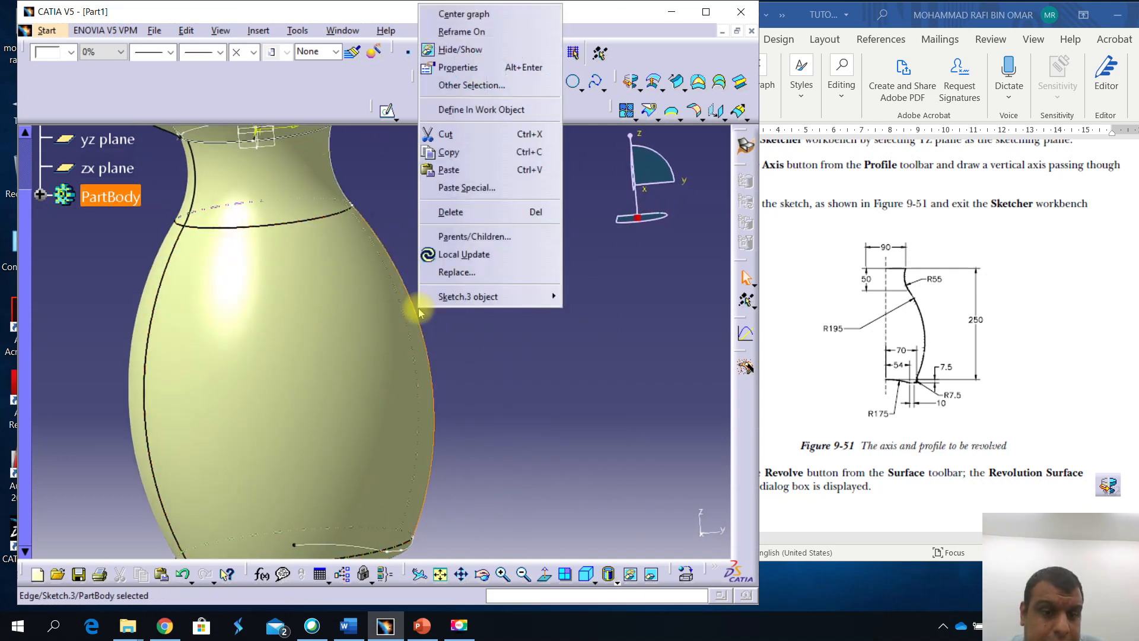
pyautogui.click(462, 51)
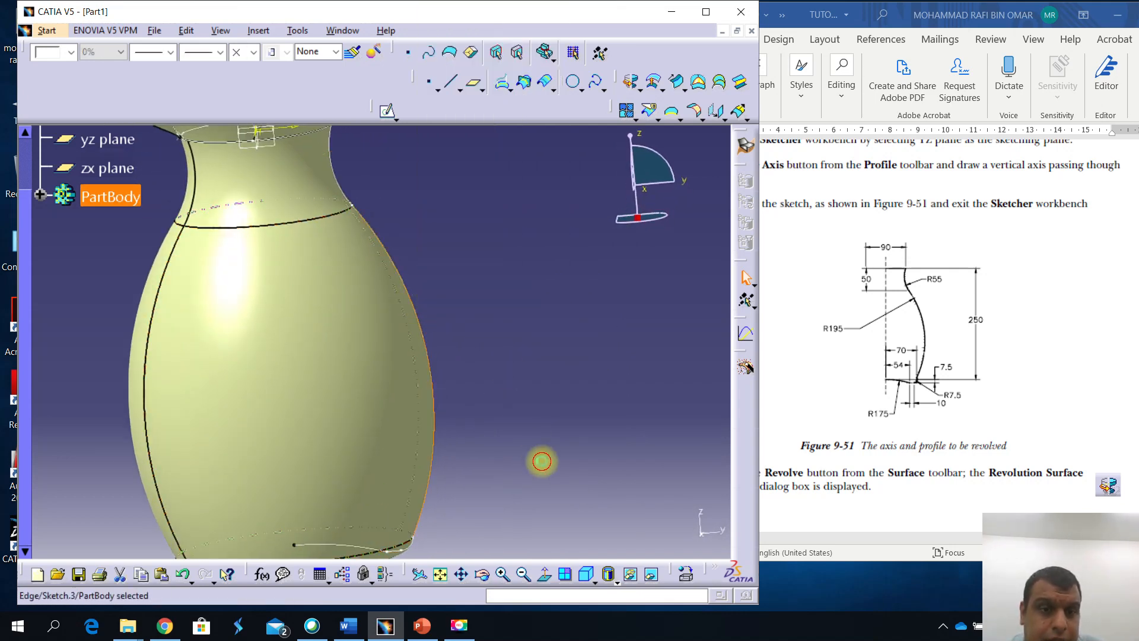
pyautogui.rightClick(428, 341)
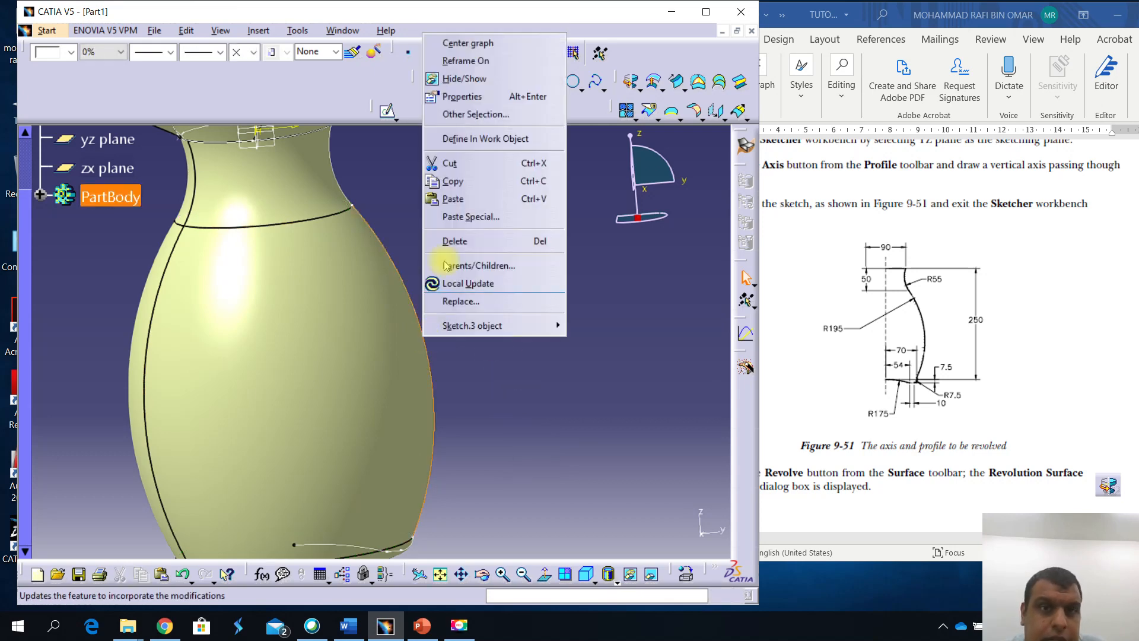
pyautogui.click(442, 78)
# Hide the rim sketch, the short guide line at the spout and the circular sketch at the neck
pyautogui.moveTo(431, 333); pyautogui.dragTo(498, 502, button='middle')
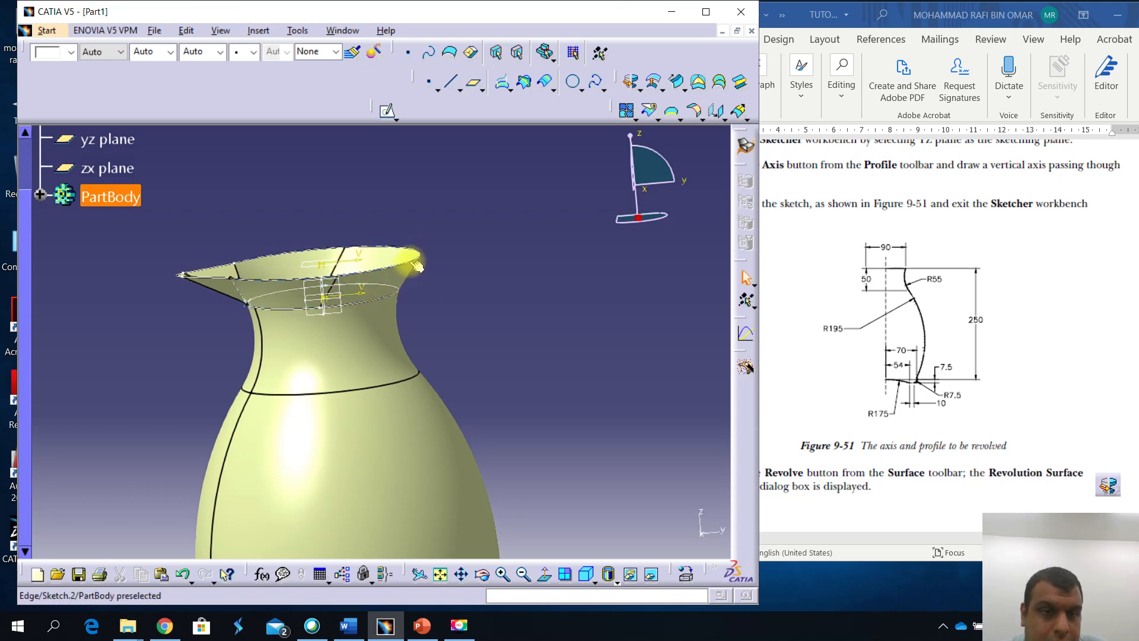
pyautogui.rightClick(417, 265)
pyautogui.click(457, 307)
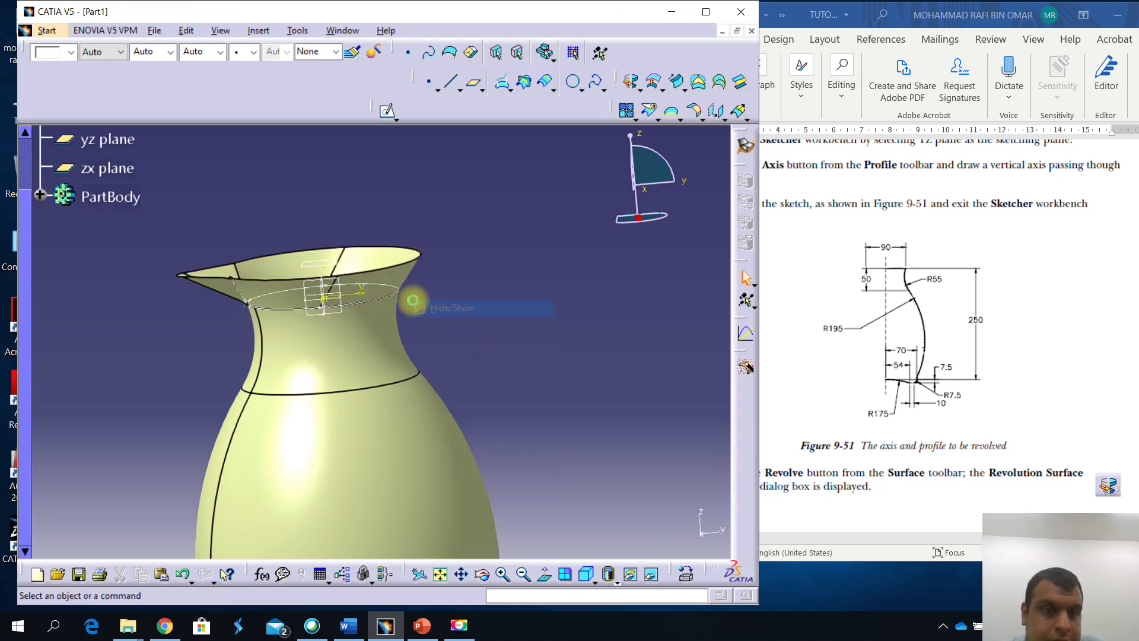
pyautogui.rightClick(242, 290)
pyautogui.click(283, 332)
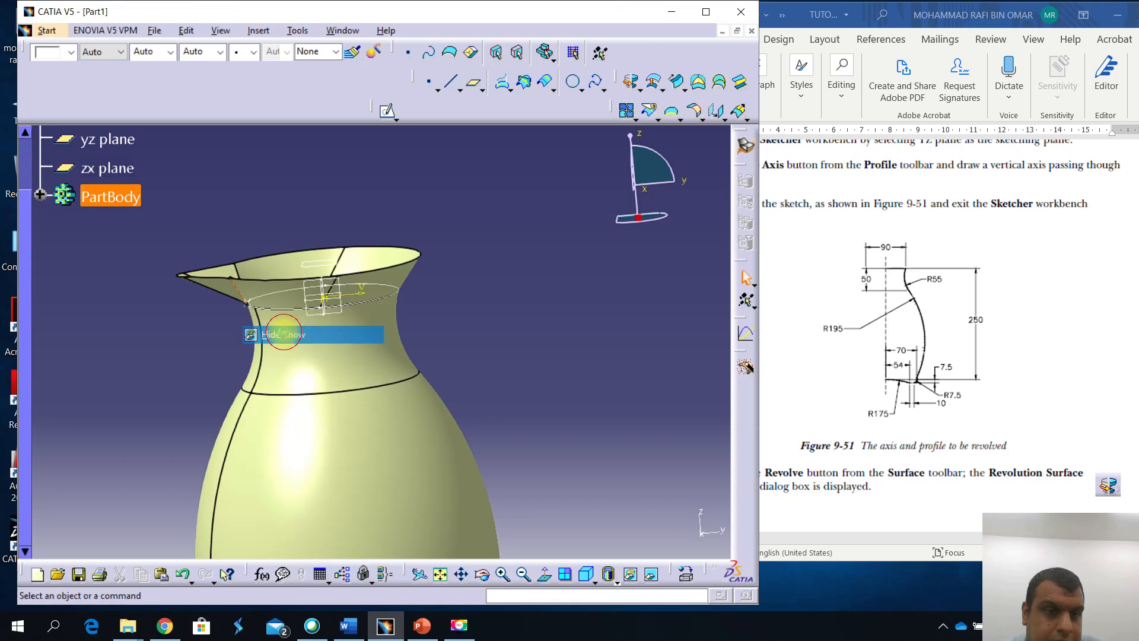
pyautogui.rightClick(278, 309)
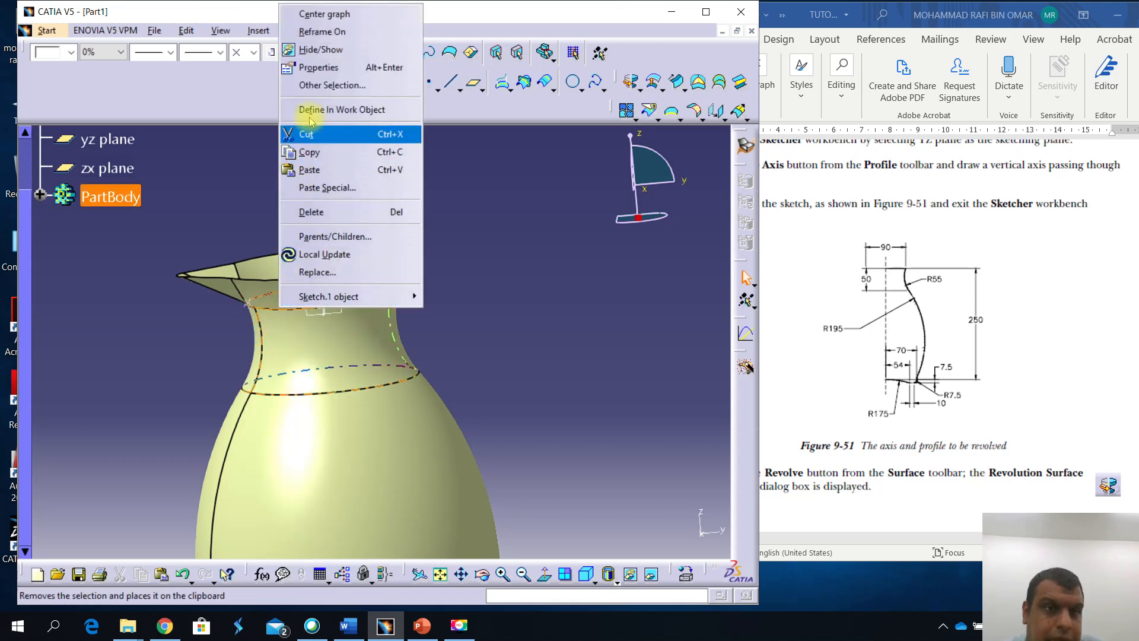
pyautogui.click(310, 51)
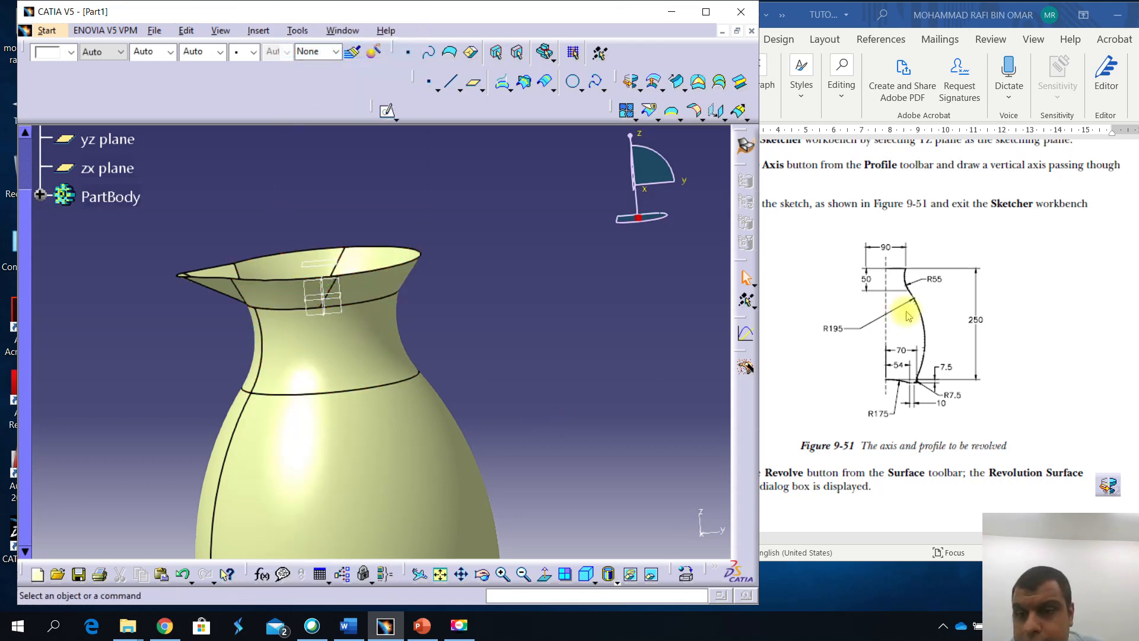
# Read the swept surface instructions in Word and examine the handle guide in Figure 9-53 and the ellipse profile in Figure 9-54
pyautogui.click(955, 353)
pyautogui.scroll(-8, 951, 362)
pyautogui.scroll(-10, 951, 362)
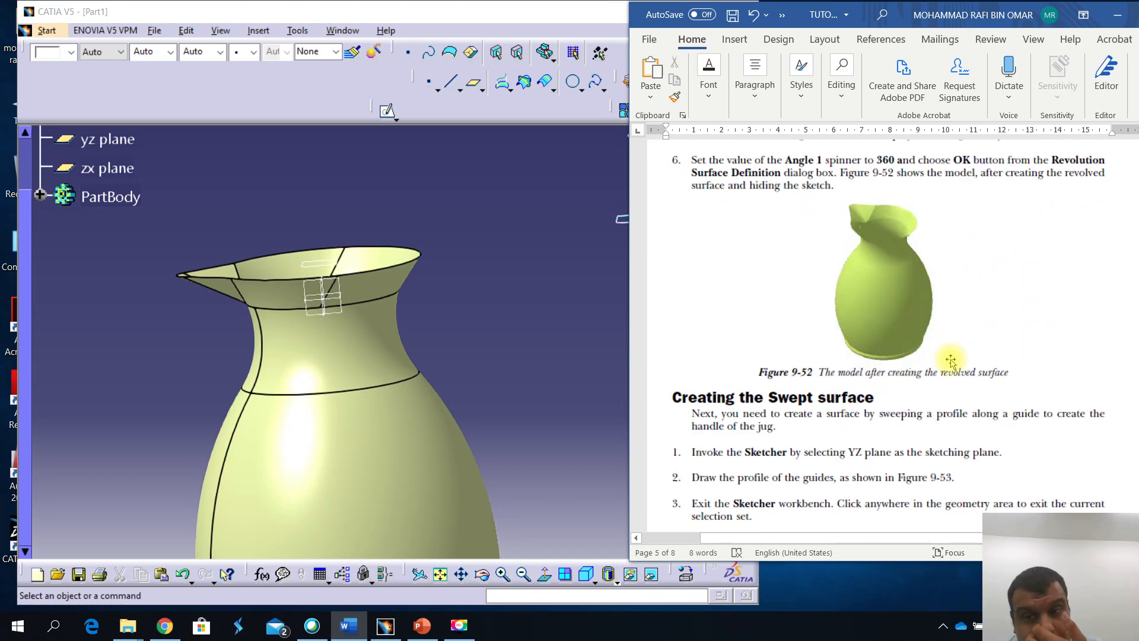
pyautogui.scroll(-6, 951, 362)
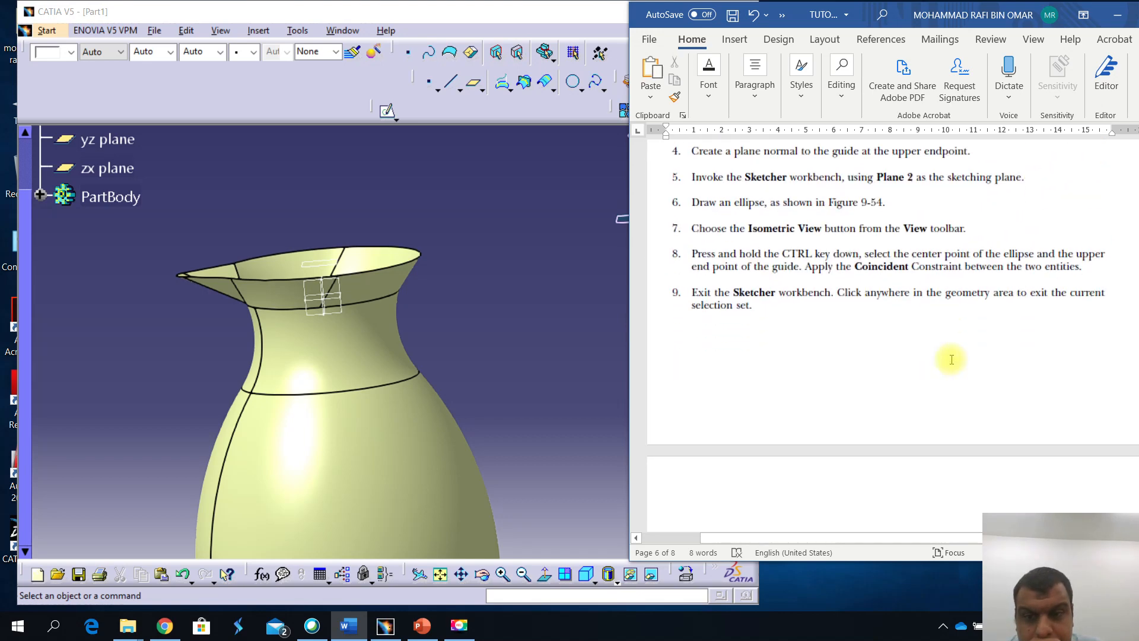
pyautogui.scroll(-3, 950, 361)
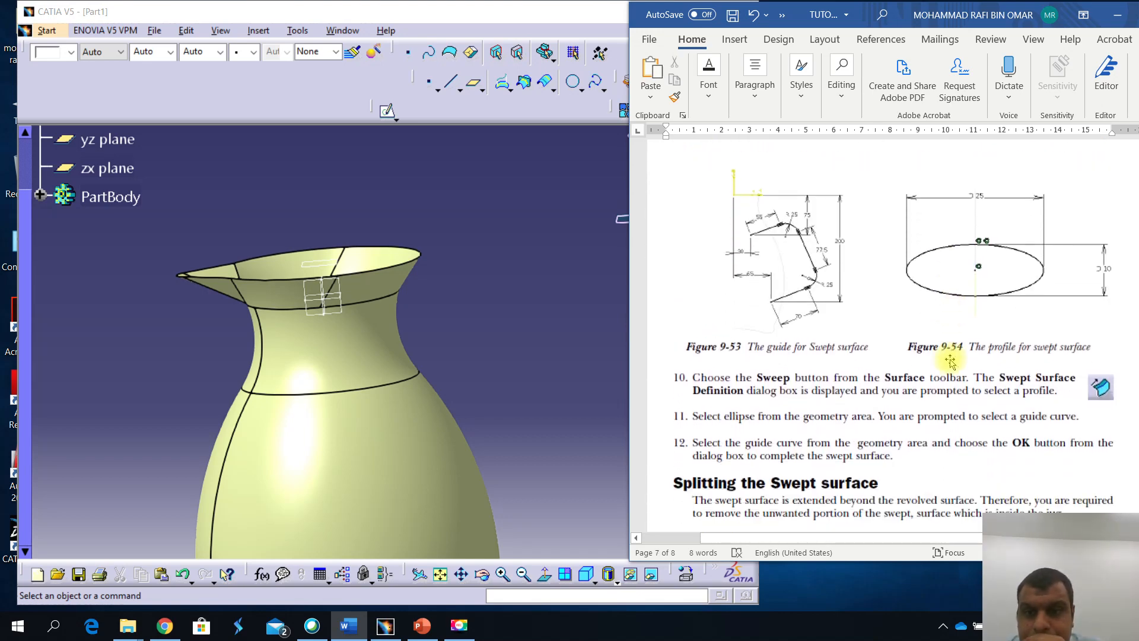
pyautogui.scroll(2, 831, 327)
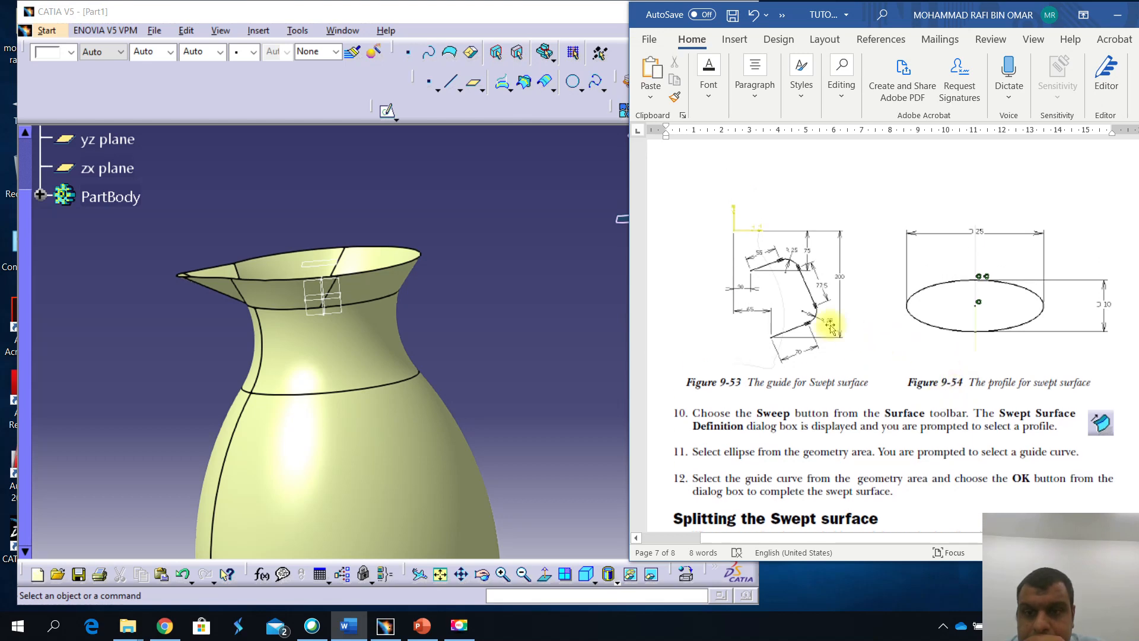
pyautogui.scroll(-2, 771, 320)
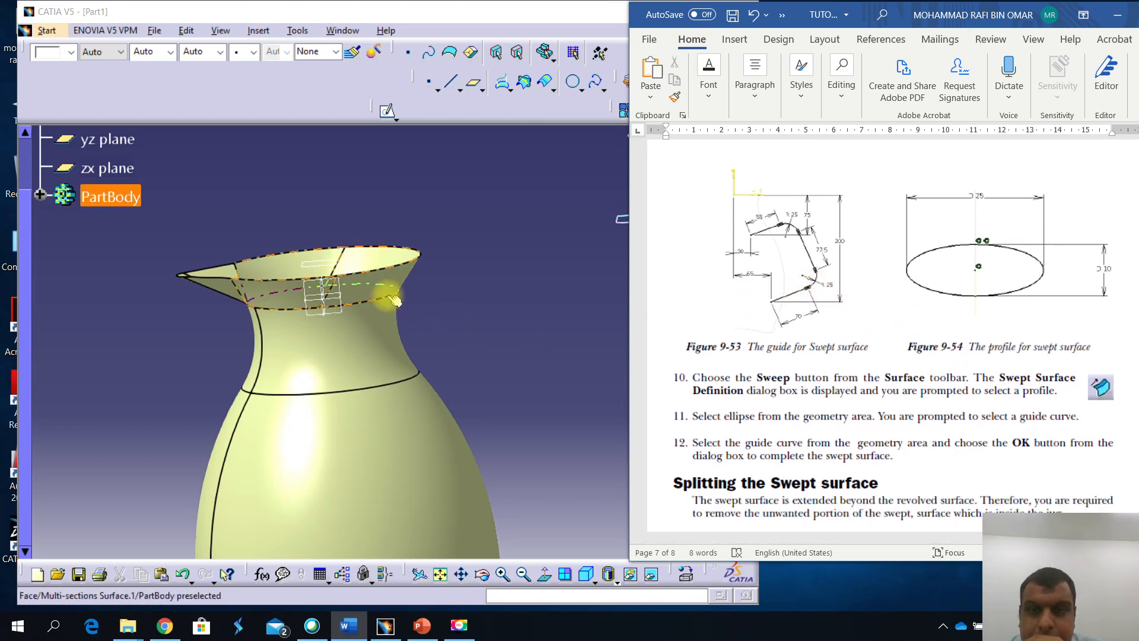
pyautogui.scroll(3, 982, 356)
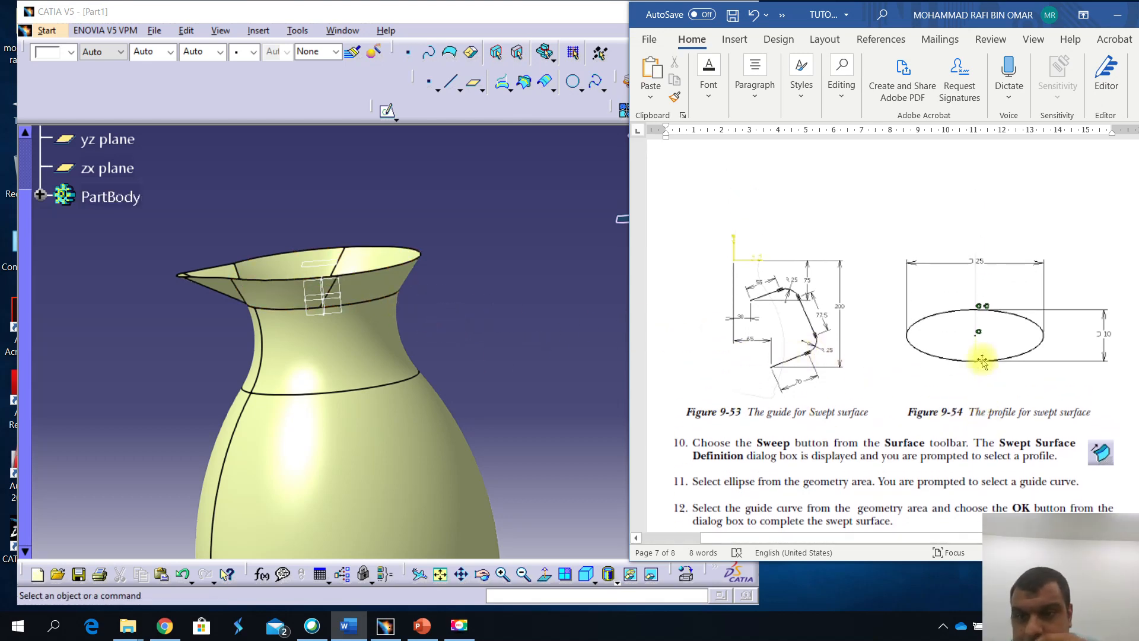
pyautogui.scroll(2, 930, 363)
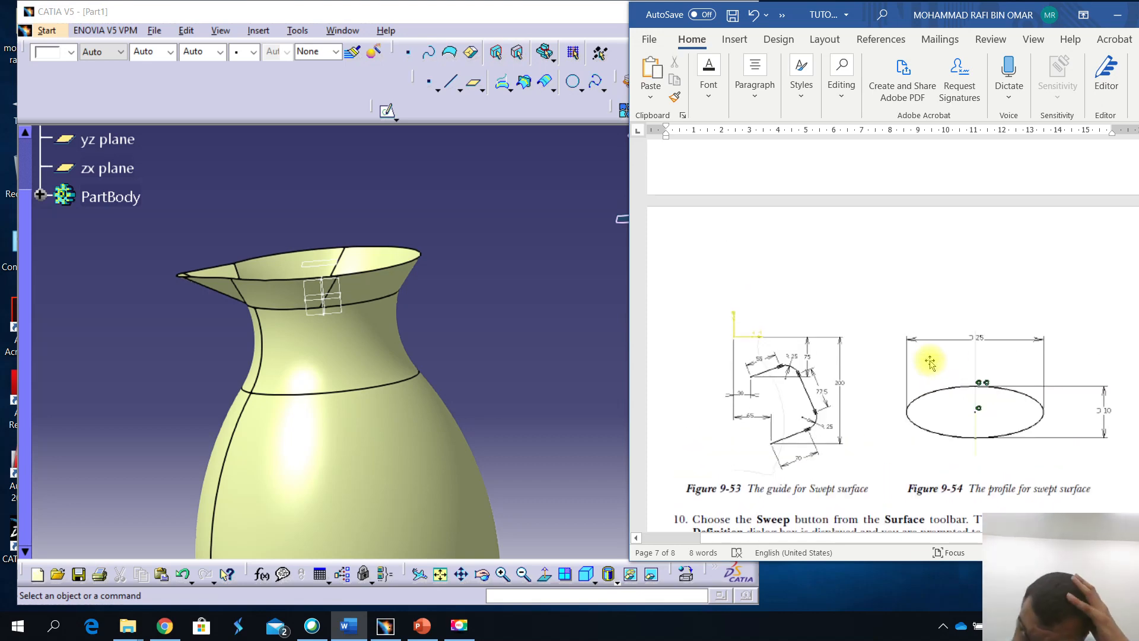
pyautogui.moveTo(325, 289); pyautogui.dragTo(327, 247, button='middle')
pyautogui.click(826, 406)
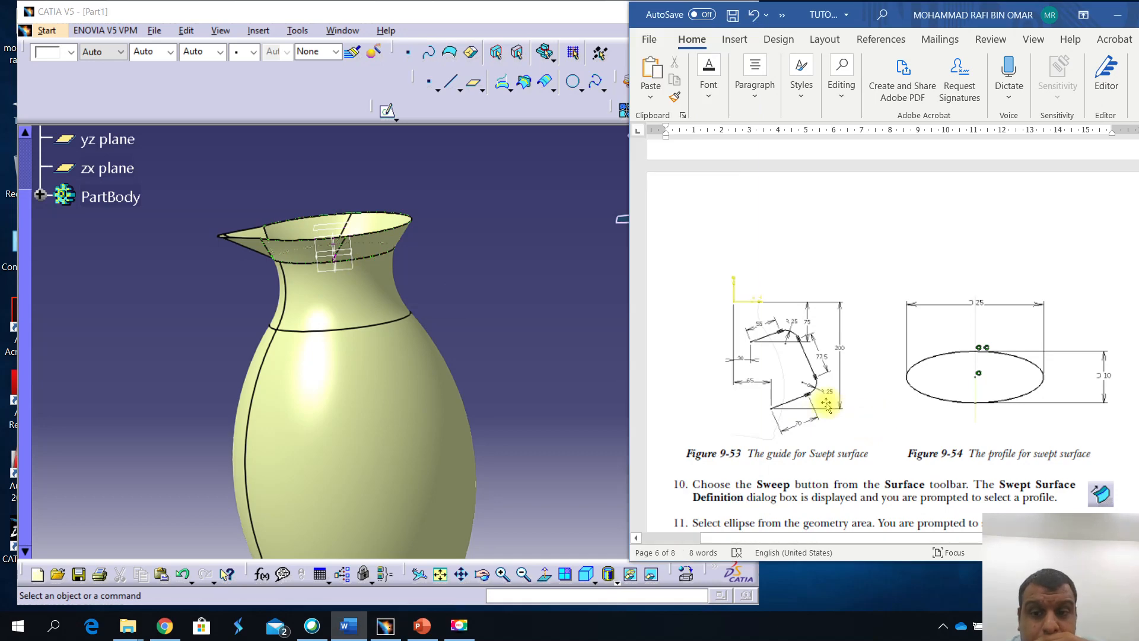
# Check the swept surface instructions in Word and start a sketch on the yz plane in CATIA
pyautogui.scroll(10, 914, 401)
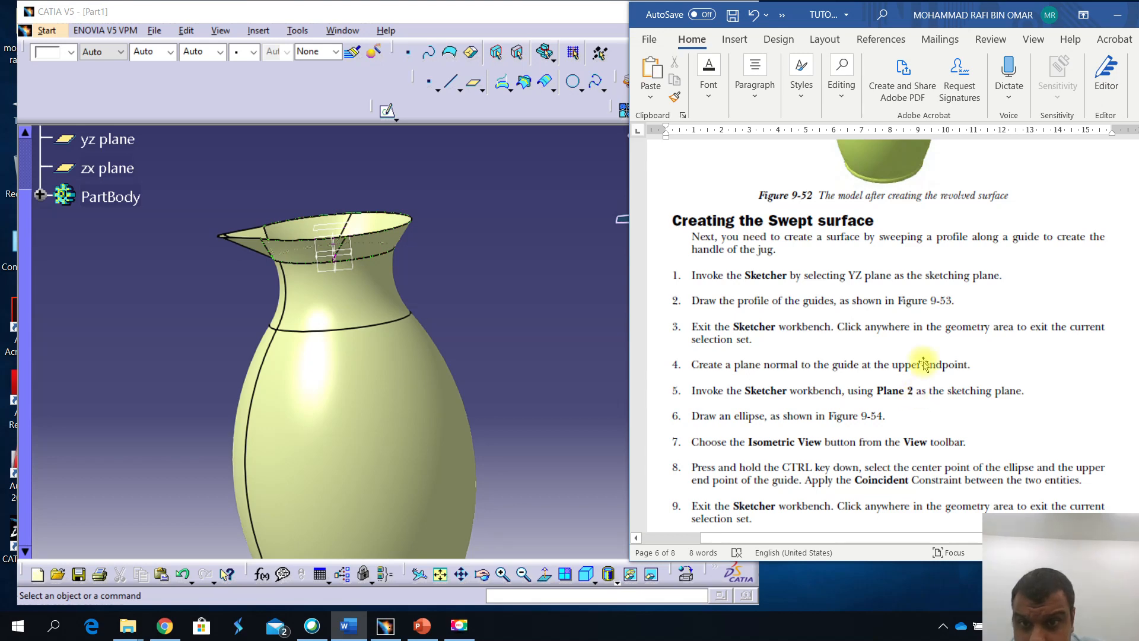
pyautogui.scroll(-1, 916, 286)
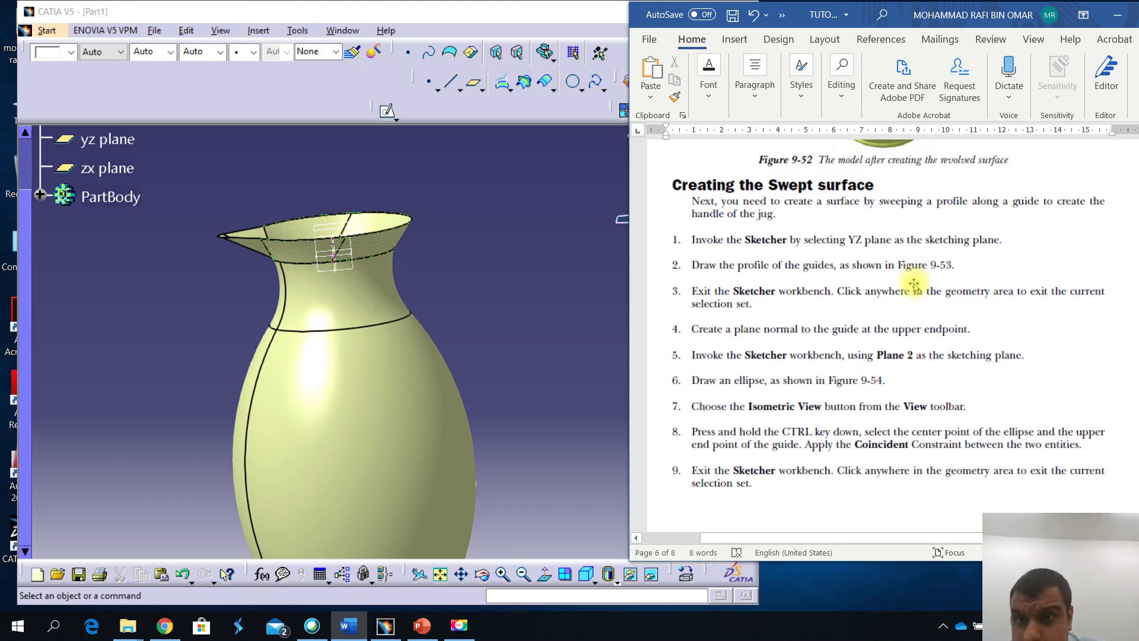
pyautogui.click(349, 256)
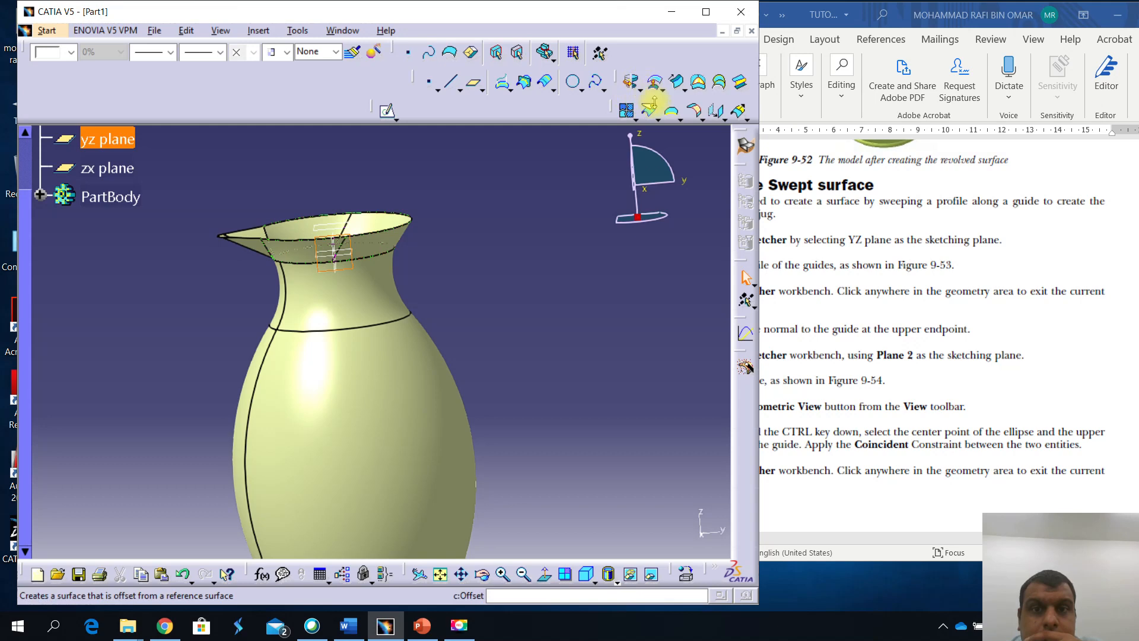
pyautogui.click(387, 105)
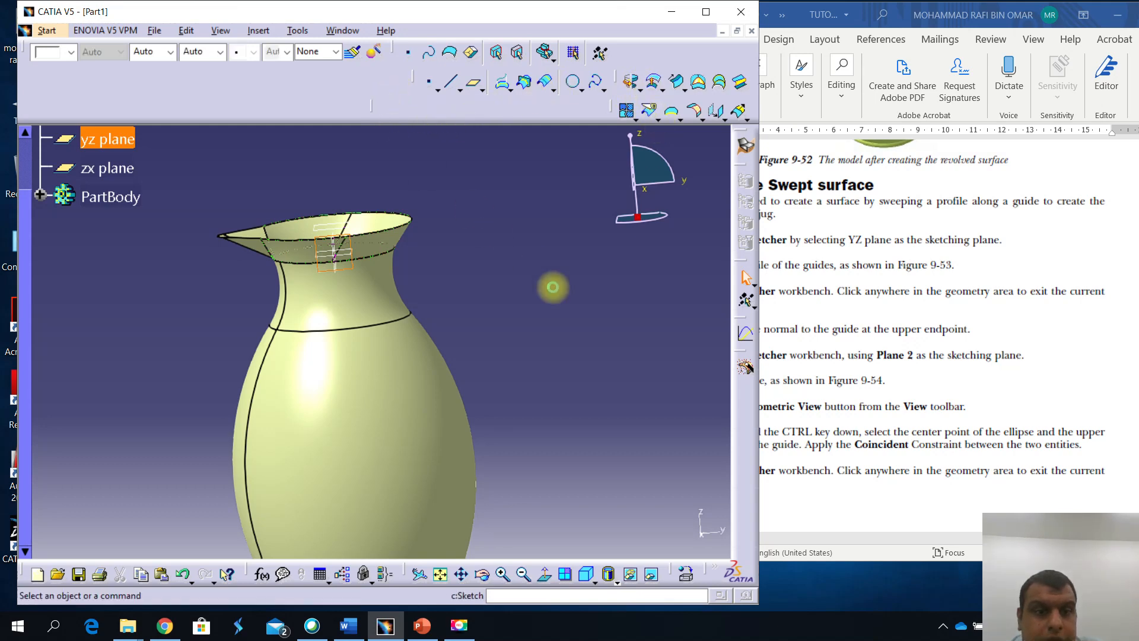
# Bring Figure 9-53 into view in Word and narrow the CATIA window so the guide drawing shows beside the model
pyautogui.scroll(-5, 926, 332)
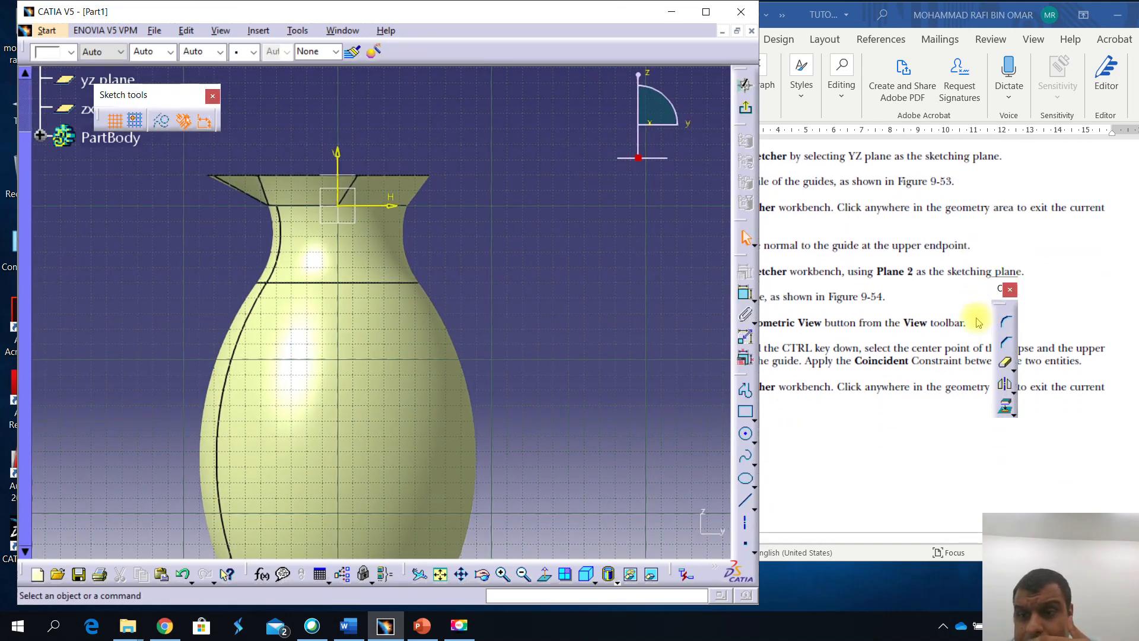
pyautogui.click(925, 334)
pyautogui.scroll(-5, 925, 334)
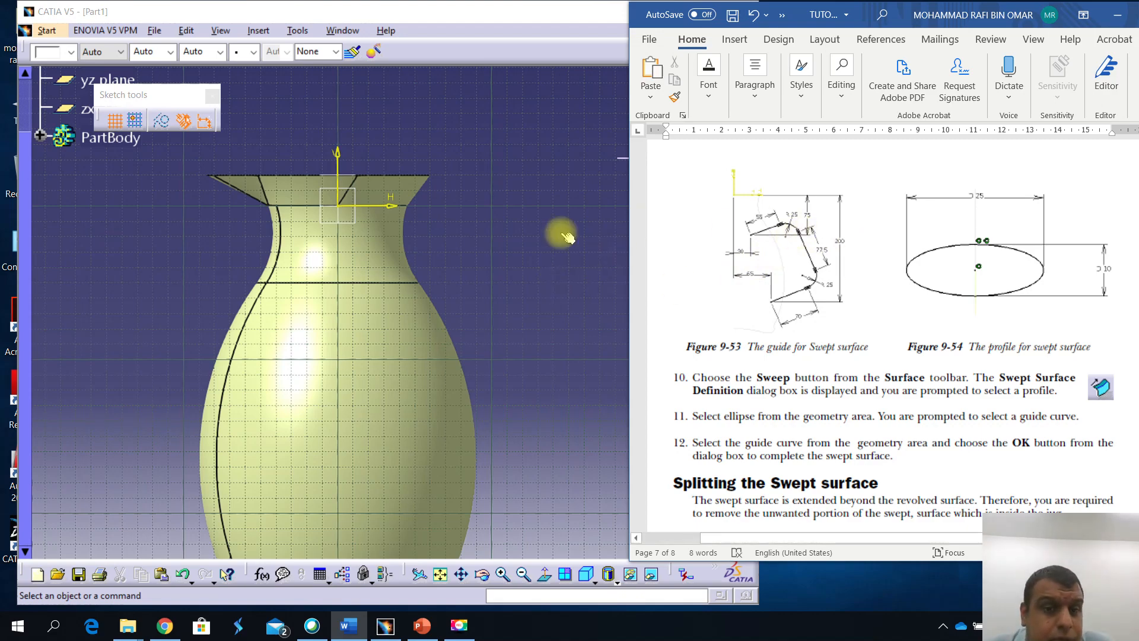
pyautogui.click(466, 372)
pyautogui.moveTo(465, 353); pyautogui.dragTo(432, 323, button='middle')
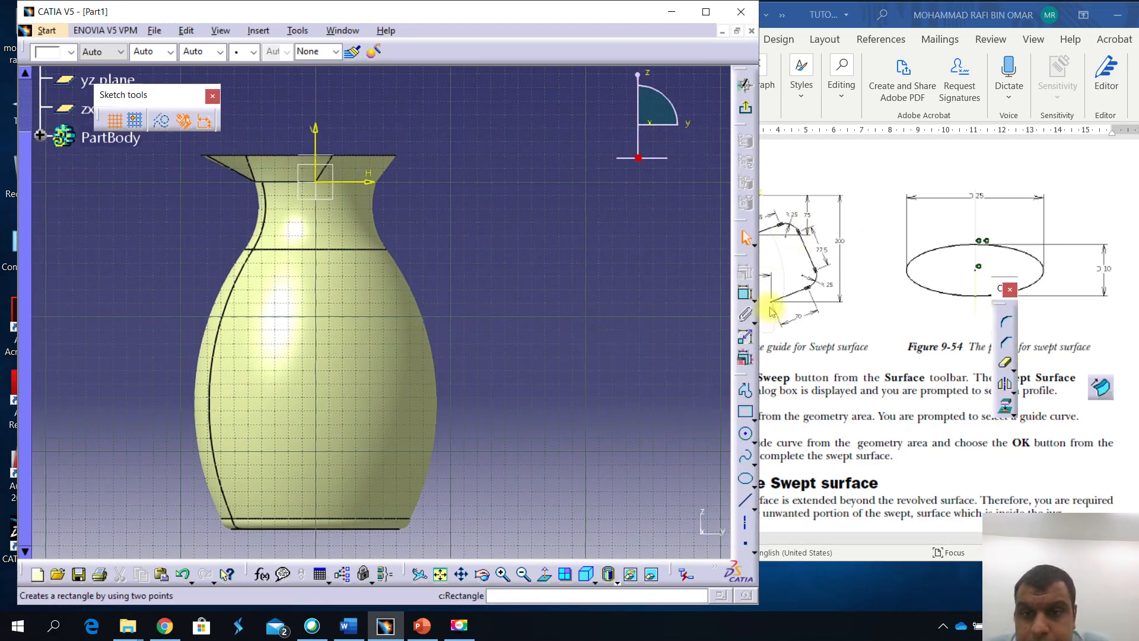
pyautogui.moveTo(763, 300); pyautogui.dragTo(724, 299)
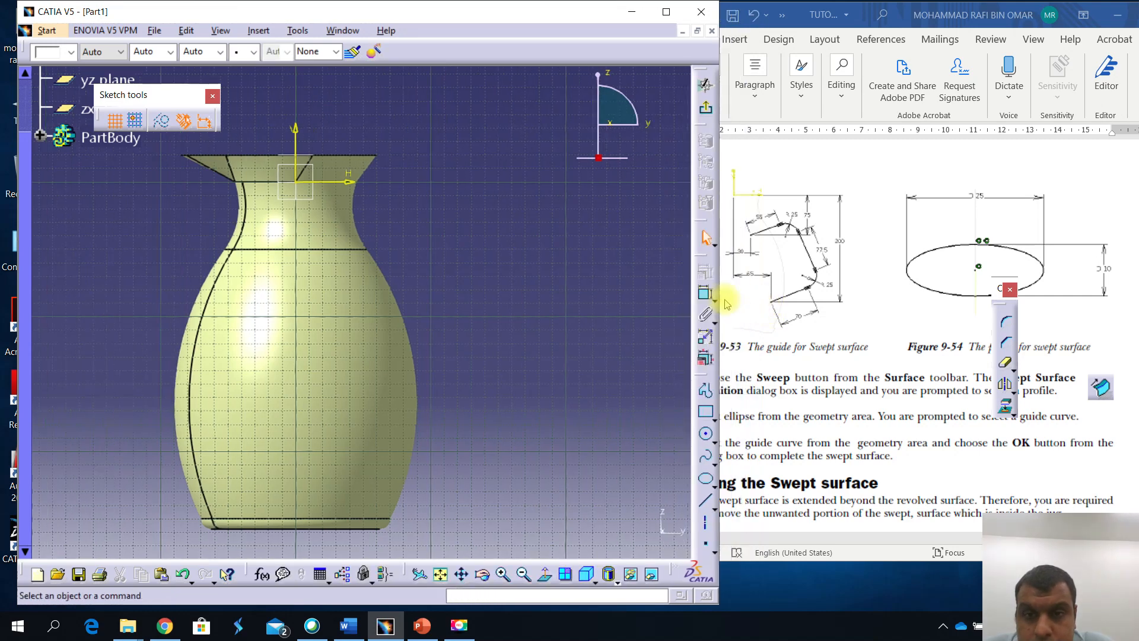
# Sketch an open three-line handle guide over the body's +H side, starting about 52 mm from the V axis and 90 mm below the H axis
pyautogui.click(705, 392)
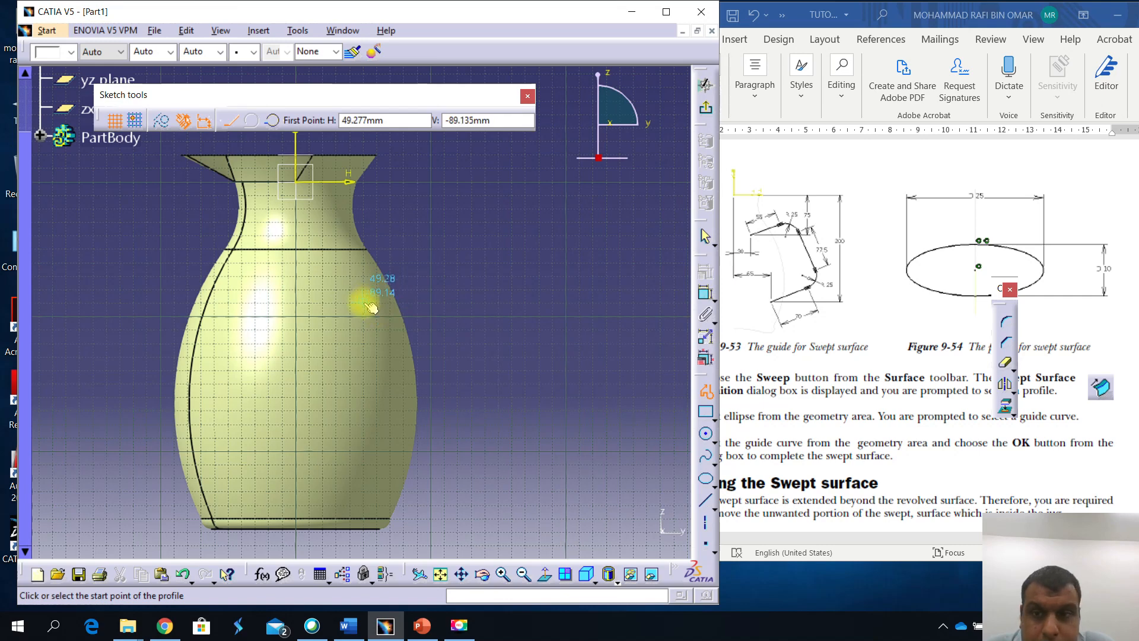
pyautogui.click(367, 303)
pyautogui.click(432, 271)
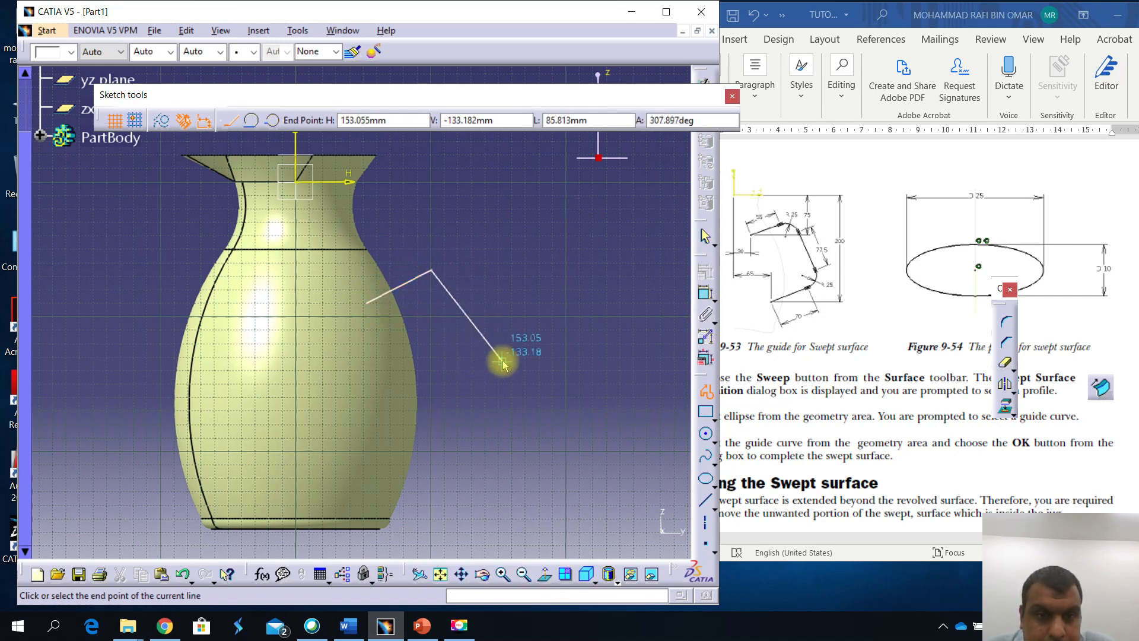
pyautogui.click(470, 345)
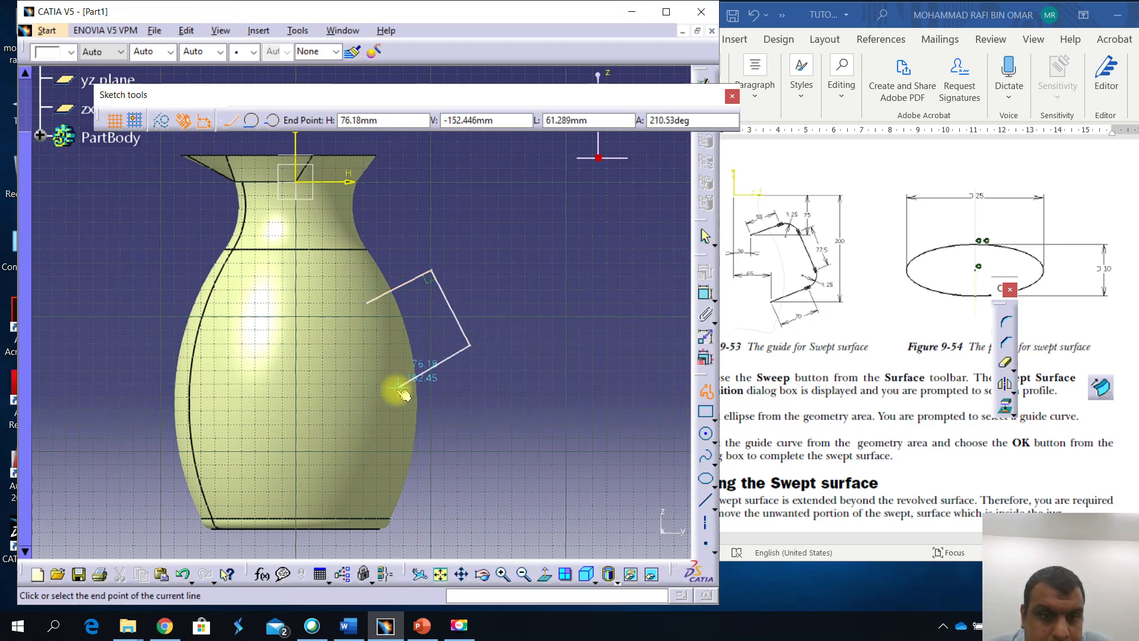
pyautogui.click(398, 389)
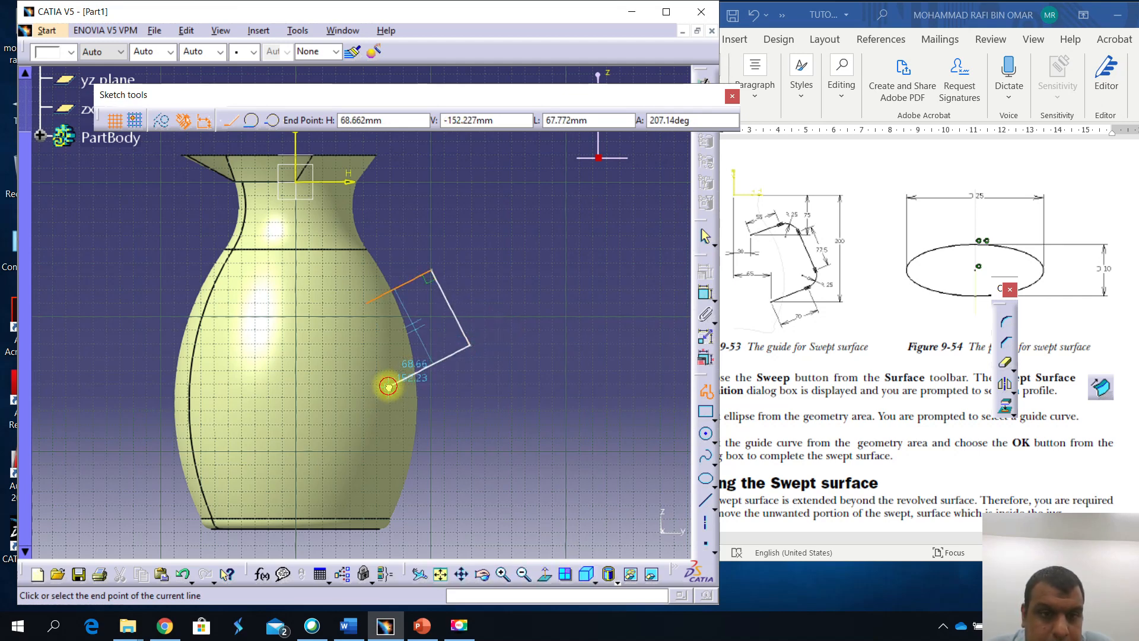
pyautogui.doubleClick(396, 388)
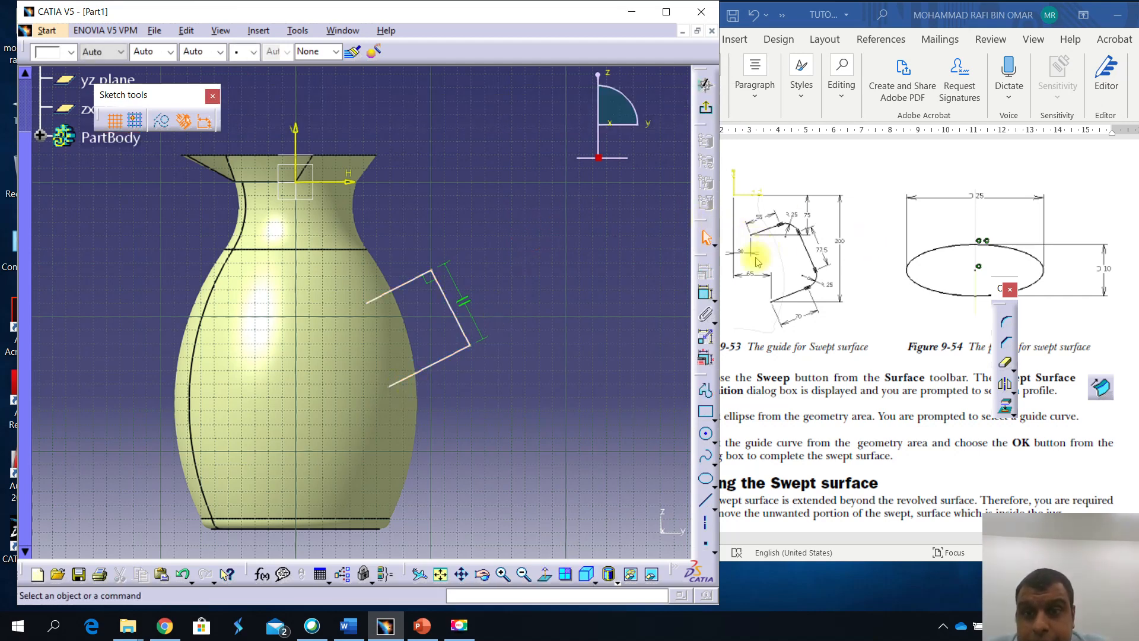
# Dimension the guide's upper start point 30 mm horizontally from the V axis
pyautogui.click(706, 292)
pyautogui.click(705, 292)
pyautogui.click(291, 164)
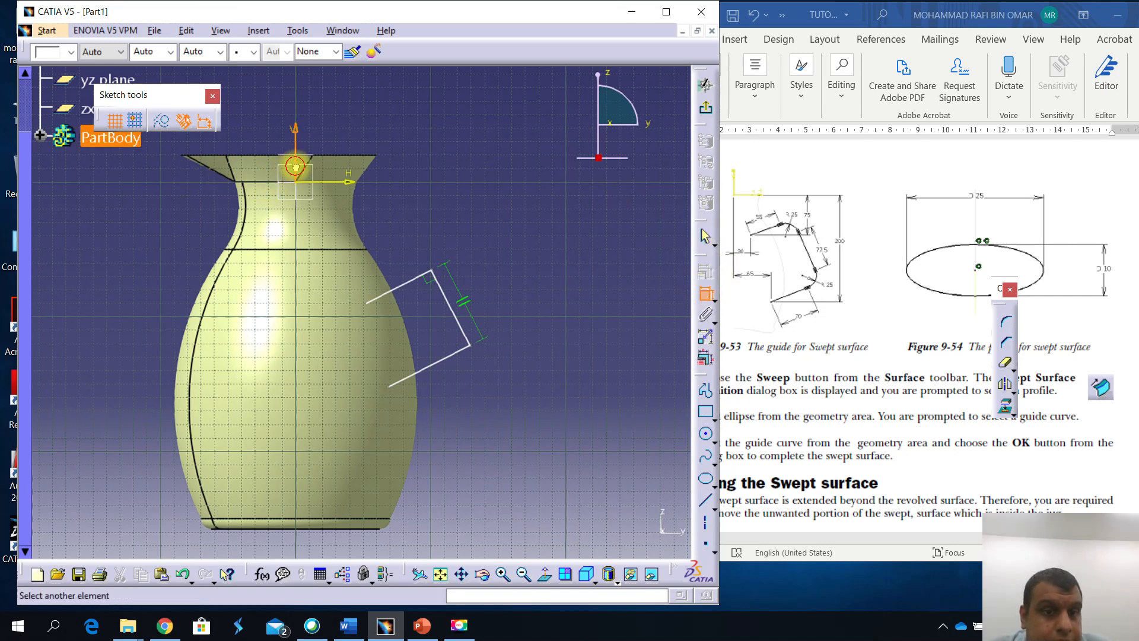
pyautogui.click(367, 302)
pyautogui.click(376, 94)
pyautogui.doubleClick(377, 90)
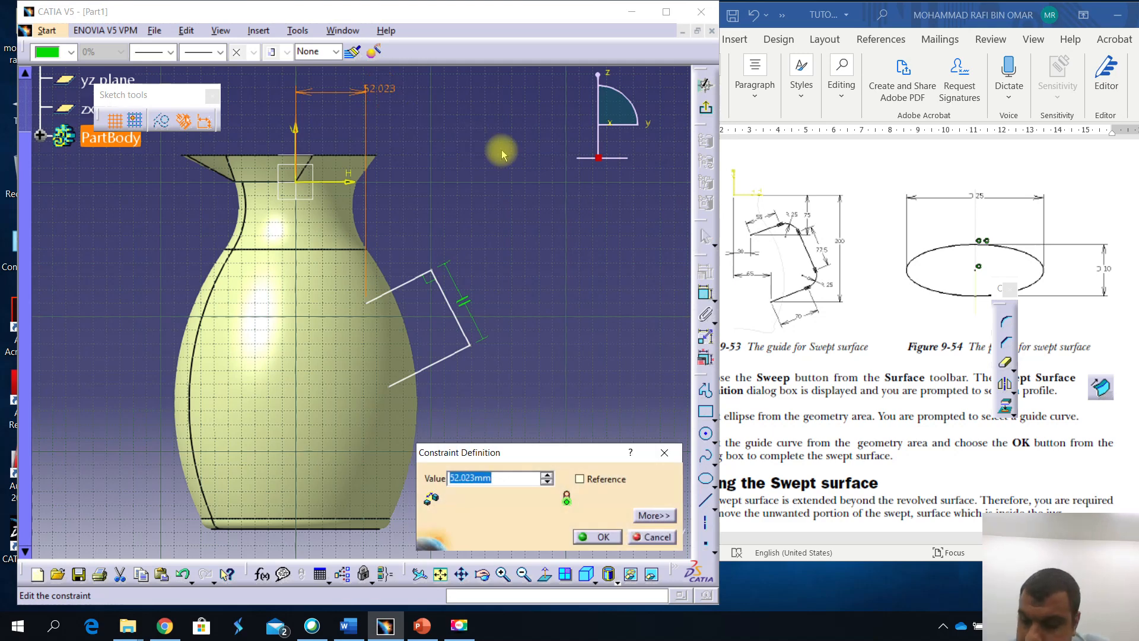
pyautogui.write('30')
pyautogui.press('Return')
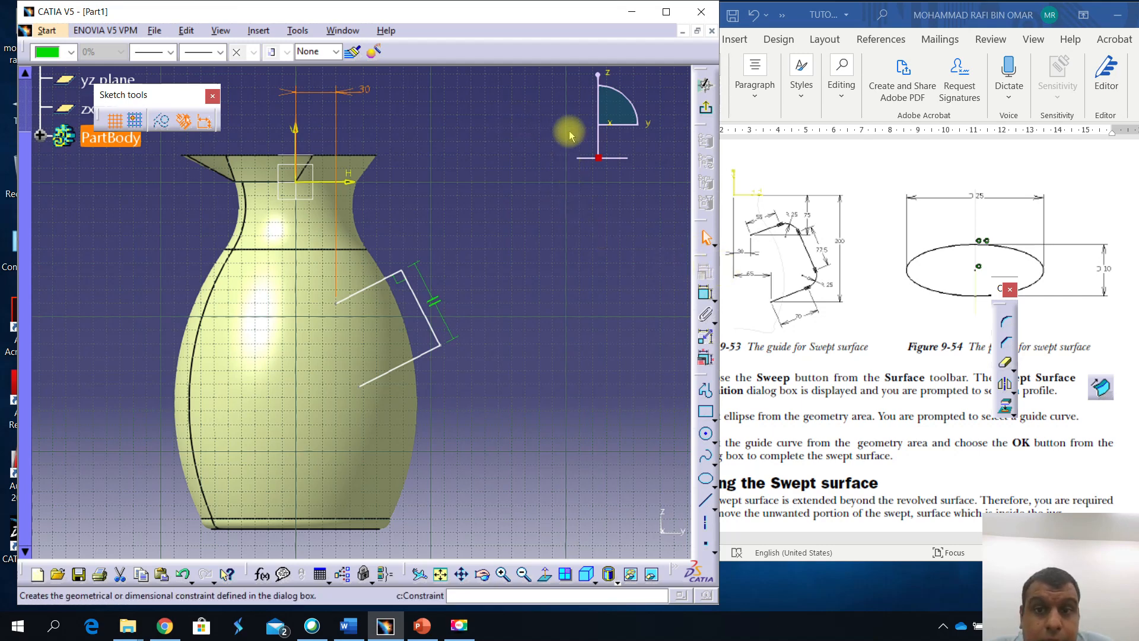
# Dimension the guide's upper start point 75 mm below the H axis
pyautogui.click(705, 293)
pyautogui.click(709, 295)
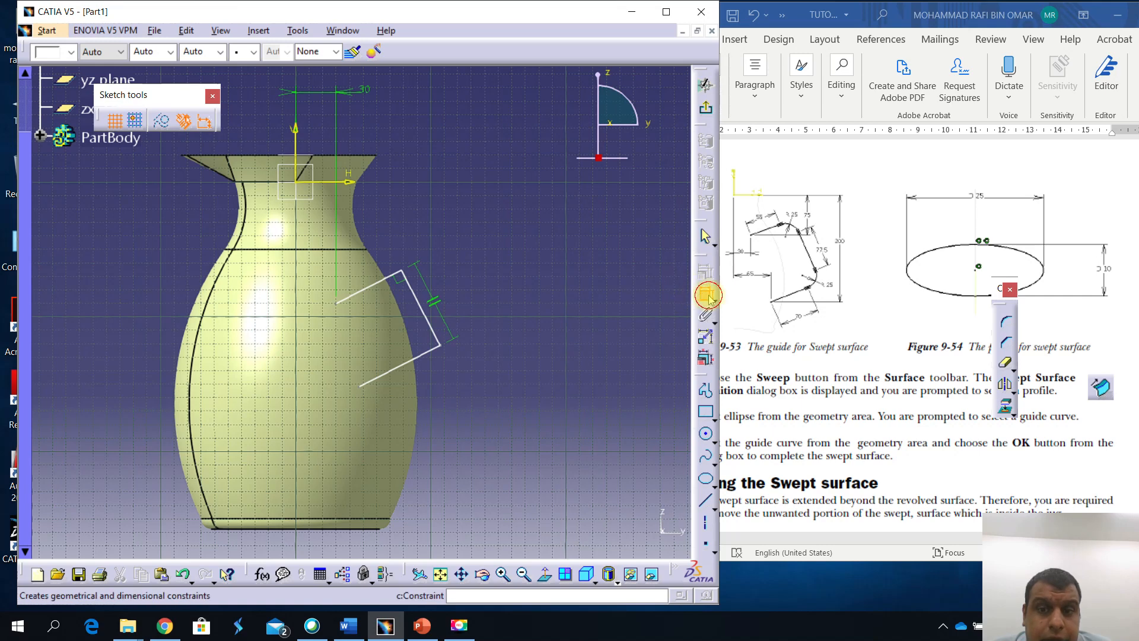
pyautogui.click(705, 294)
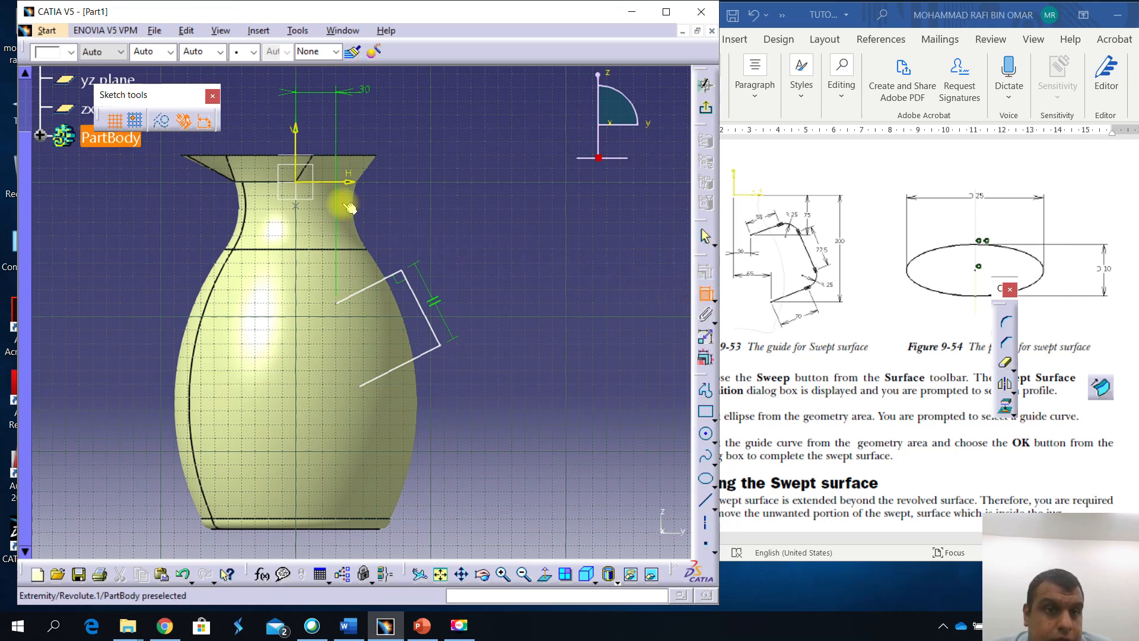
pyautogui.click(330, 183)
pyautogui.click(336, 303)
pyautogui.click(563, 238)
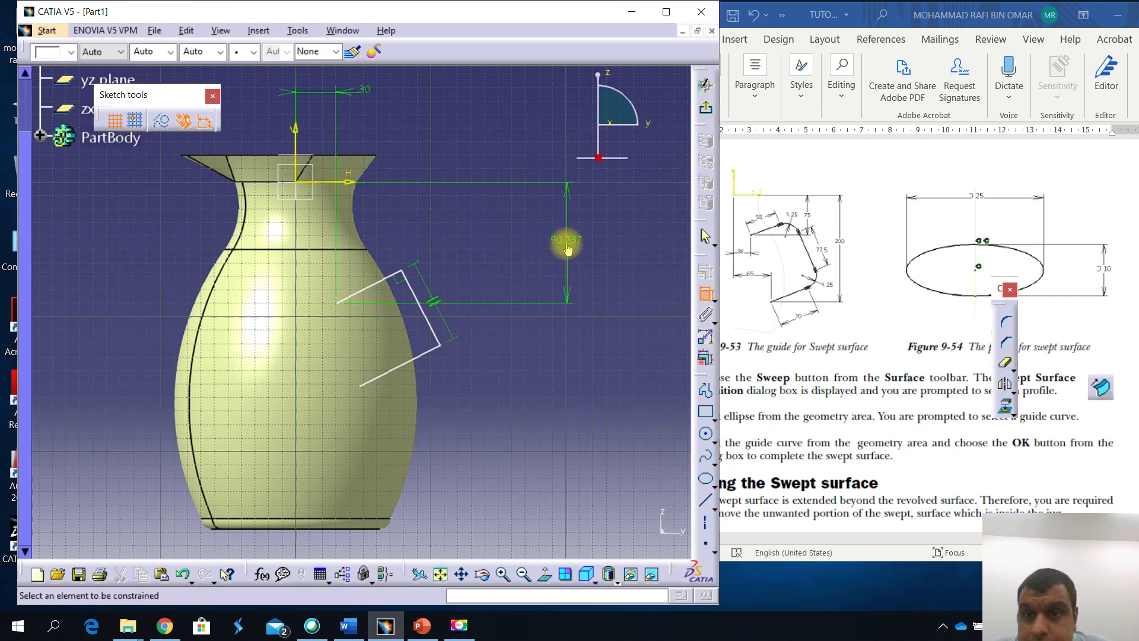
pyautogui.doubleClick(564, 239)
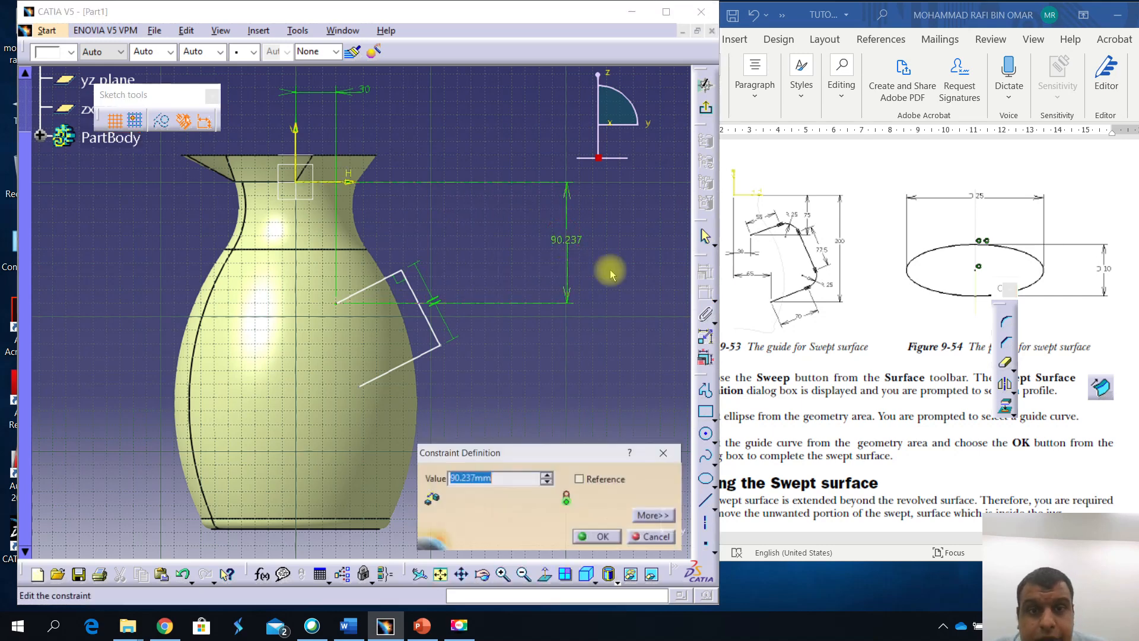
pyautogui.write('75')
pyautogui.press('Return')
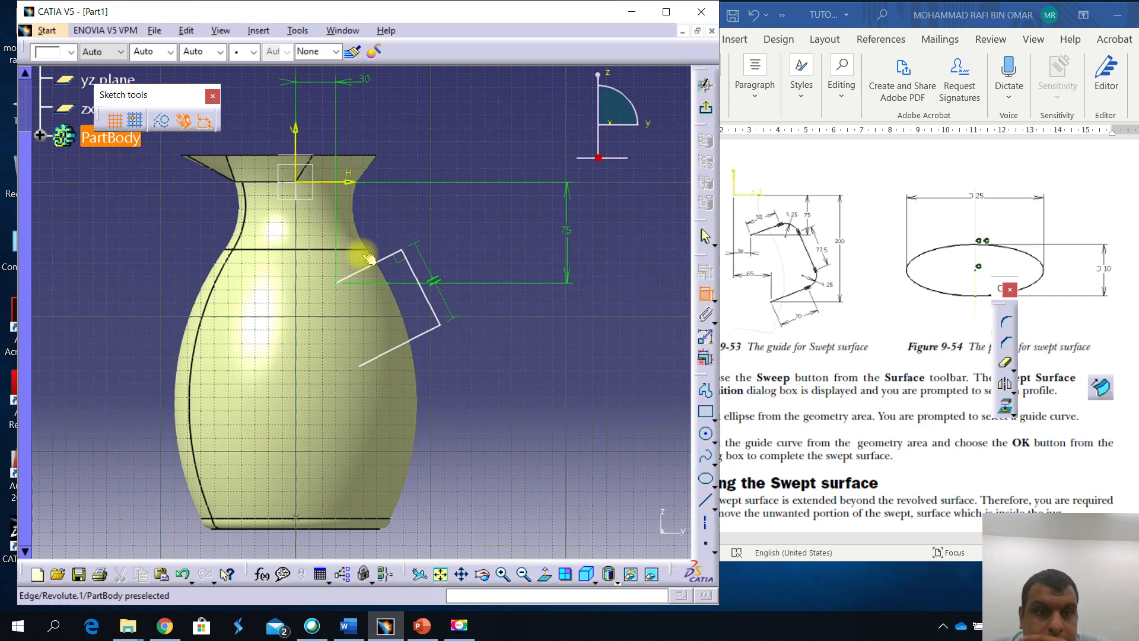
pyautogui.click(379, 269)
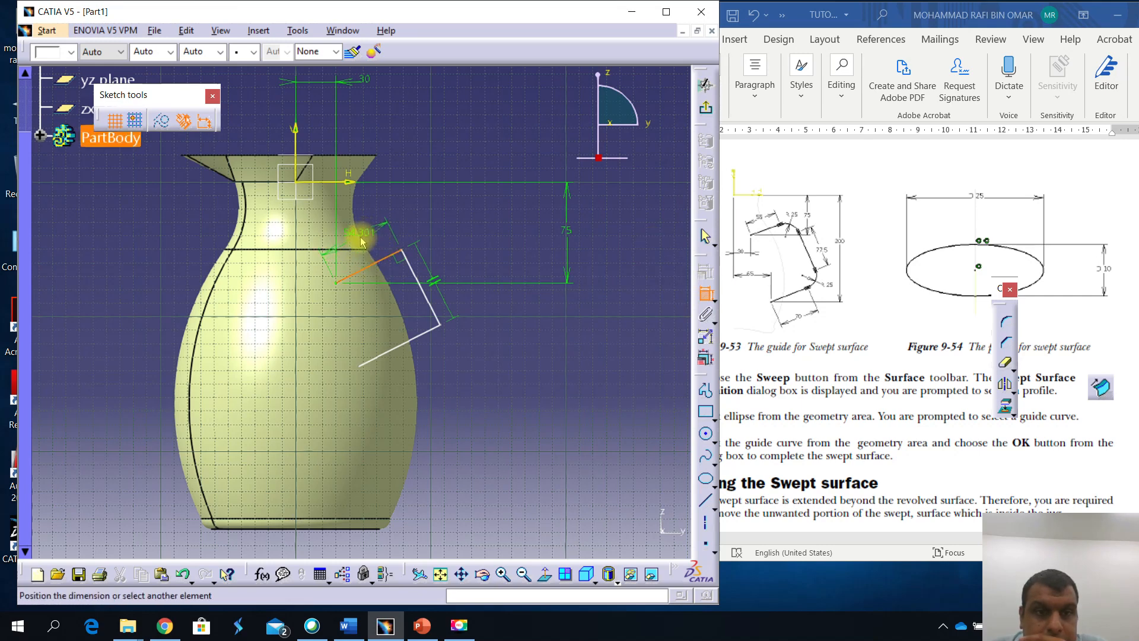
pyautogui.press('Escape')
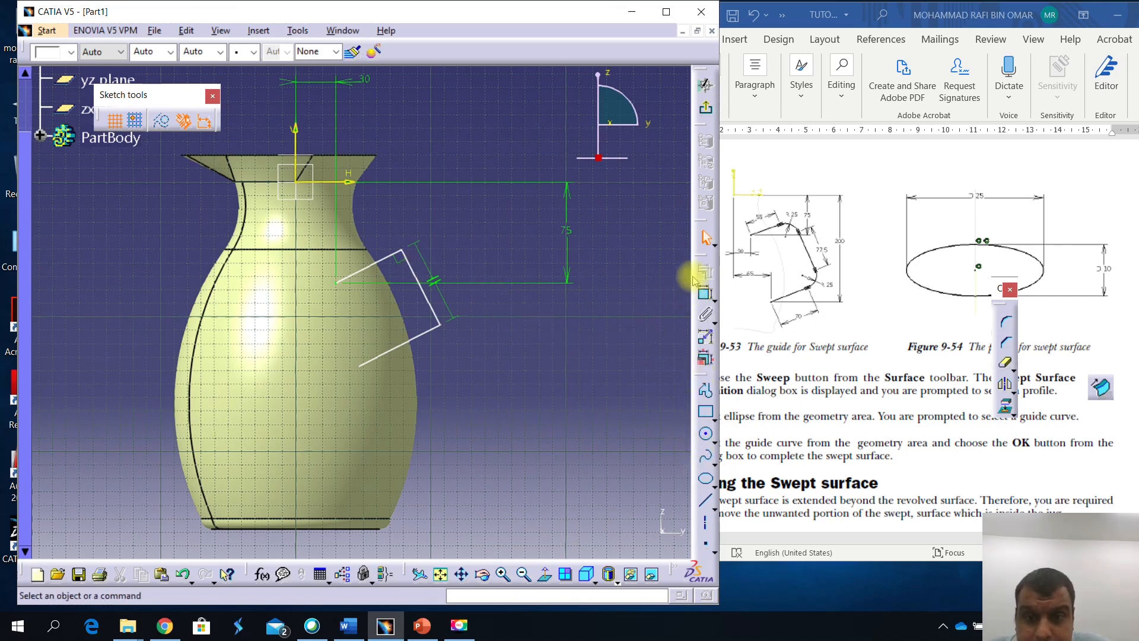
# Round the upper corner of the handle guide with a 25 mm radius
pyautogui.click(1007, 322)
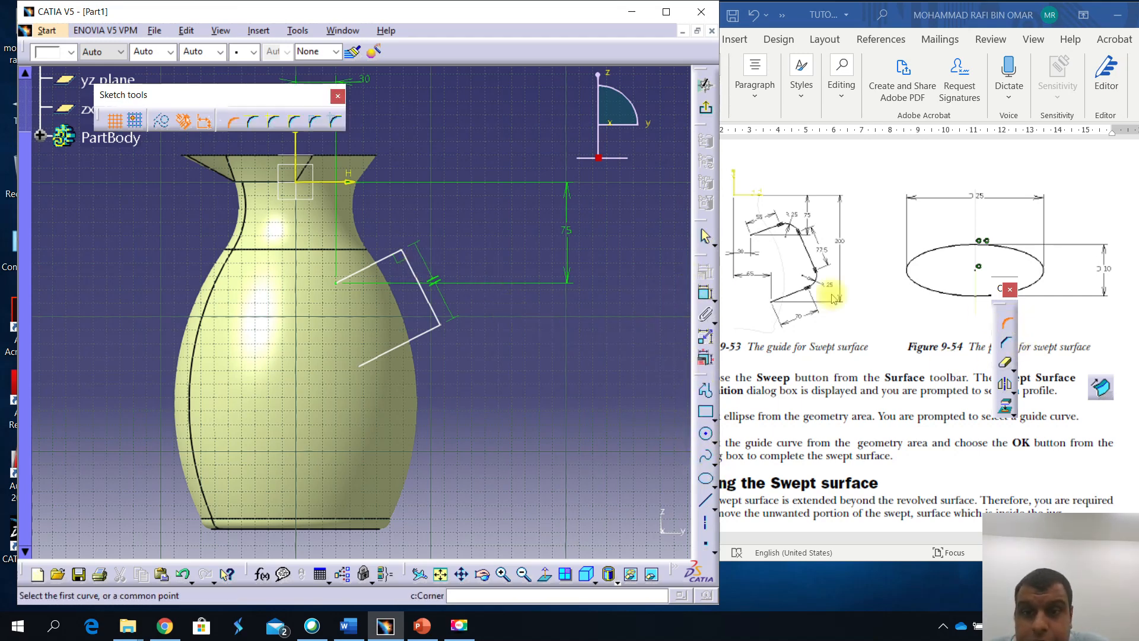
pyautogui.click(402, 267)
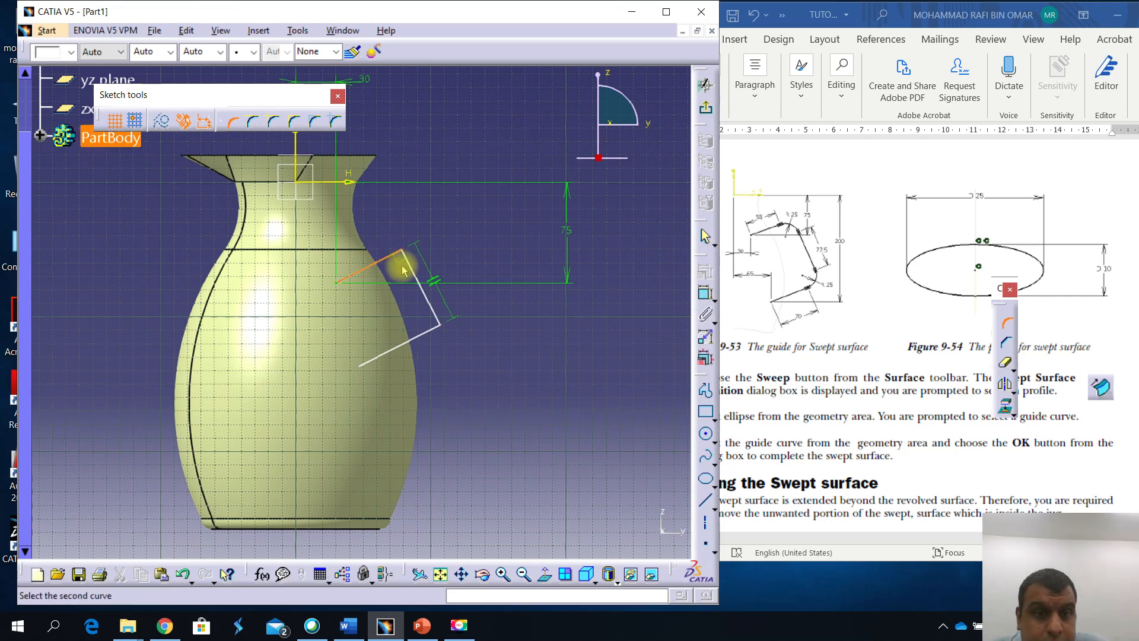
pyautogui.click(415, 273)
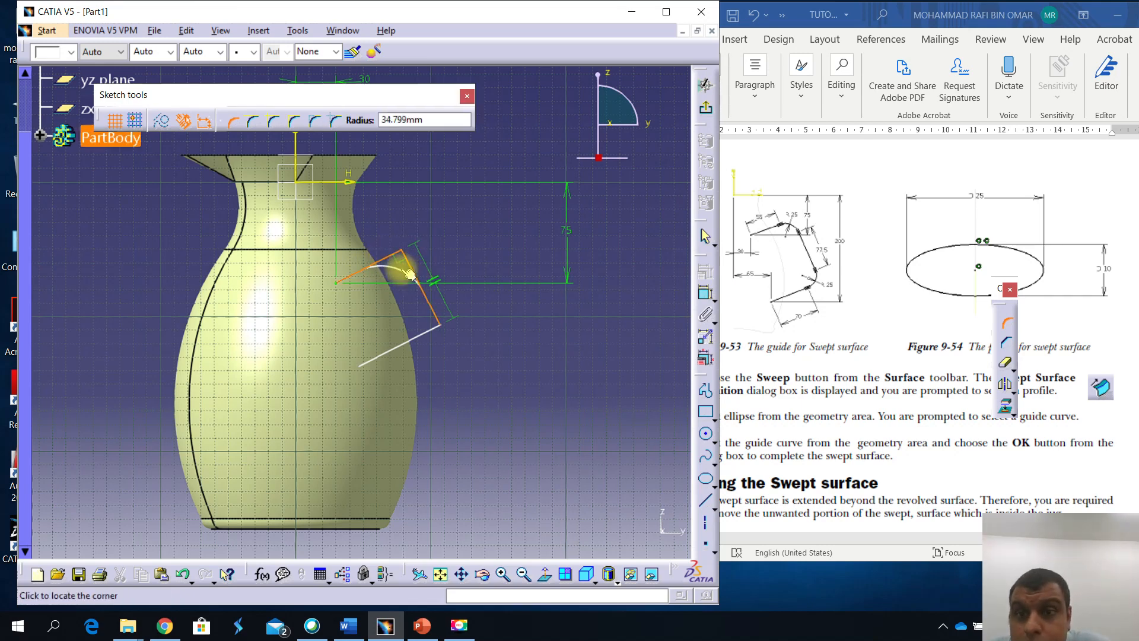
pyautogui.write('25')
pyautogui.press('Return')
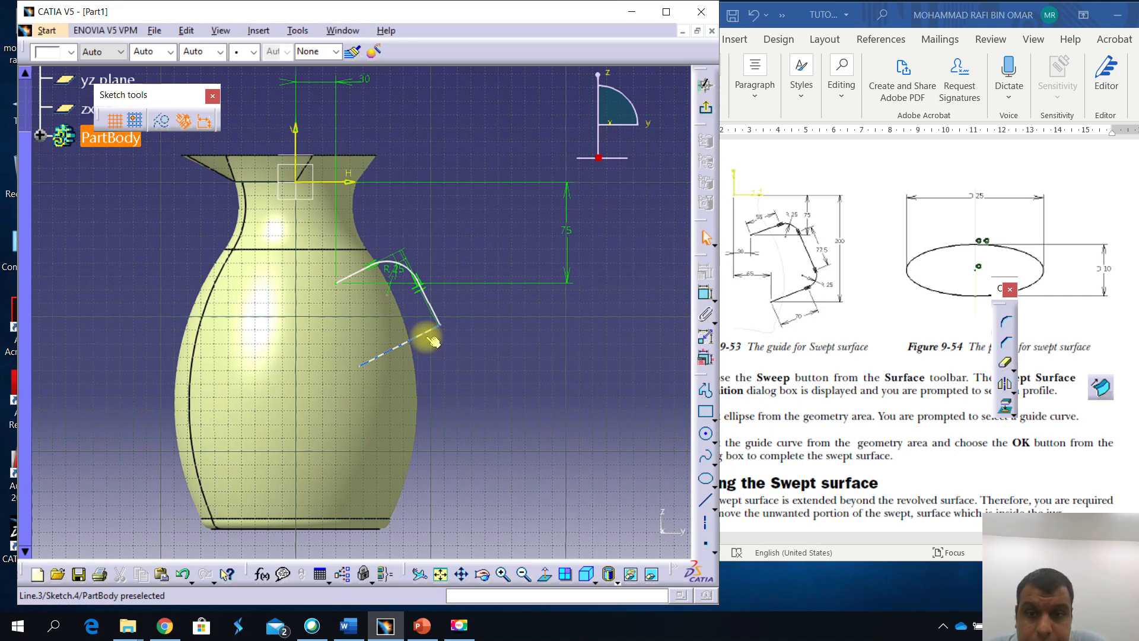
# Round the lower corner of the handle guide with a 25 mm radius
pyautogui.click(1008, 323)
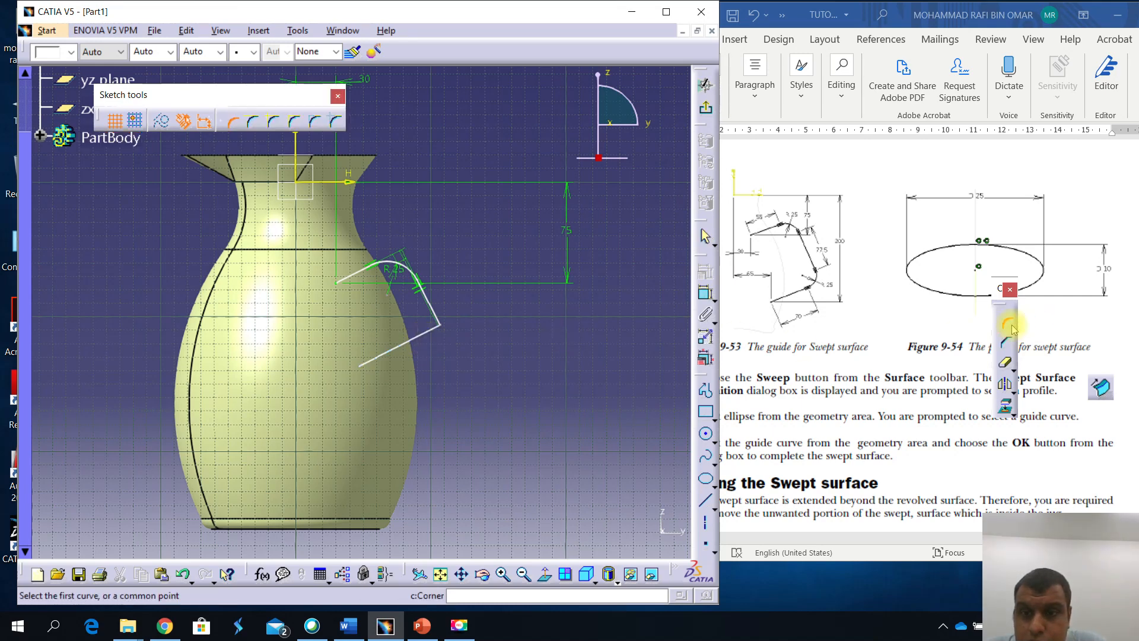
pyautogui.click(435, 324)
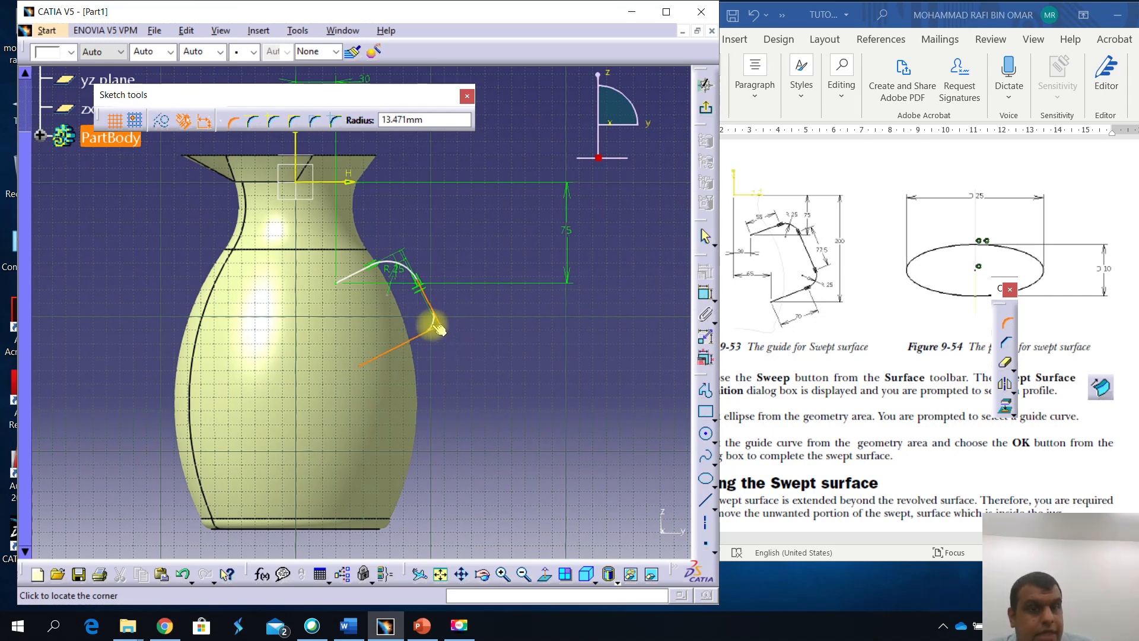
pyautogui.write('25')
pyautogui.press('Return')
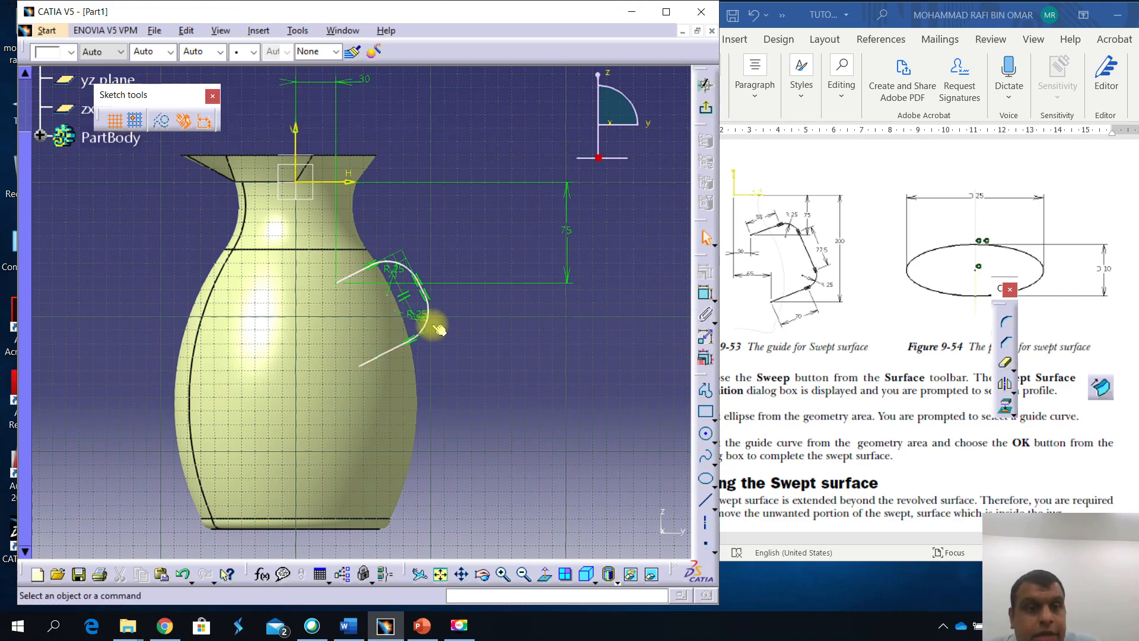
# Try dimensioning the handle guide's upper straight line and undo the placed dimension
pyautogui.moveTo(301, 301)
pyautogui.mouseDown(button='middle')
pyautogui.moveTo(309, 344)
pyautogui.moveTo(340, 299)
pyautogui.mouseUp(button='middle')
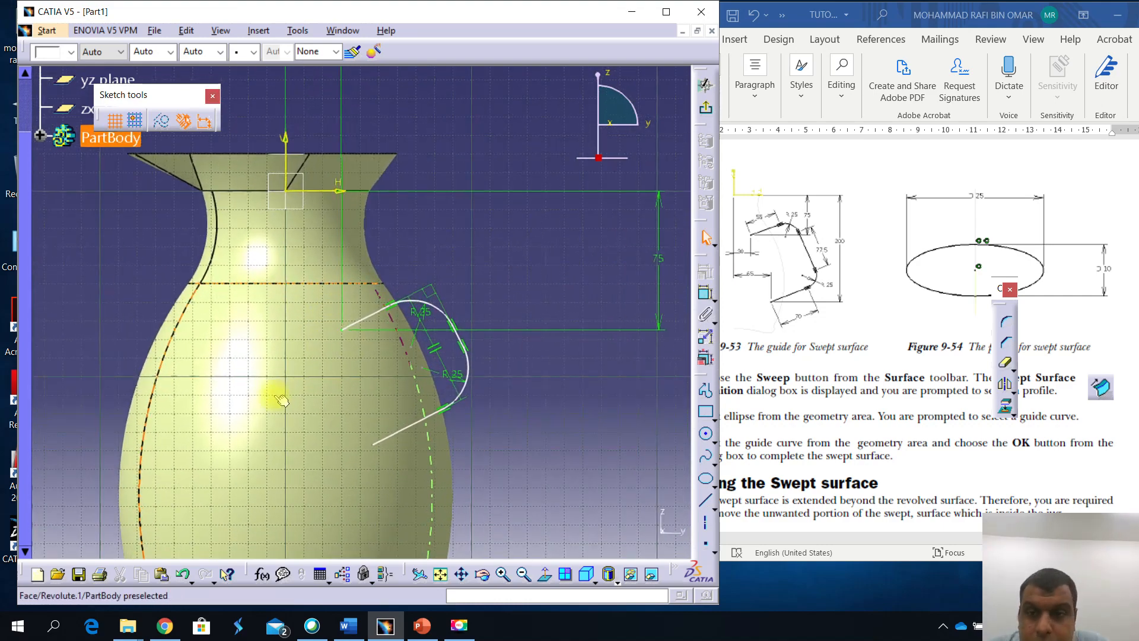
pyautogui.click(705, 293)
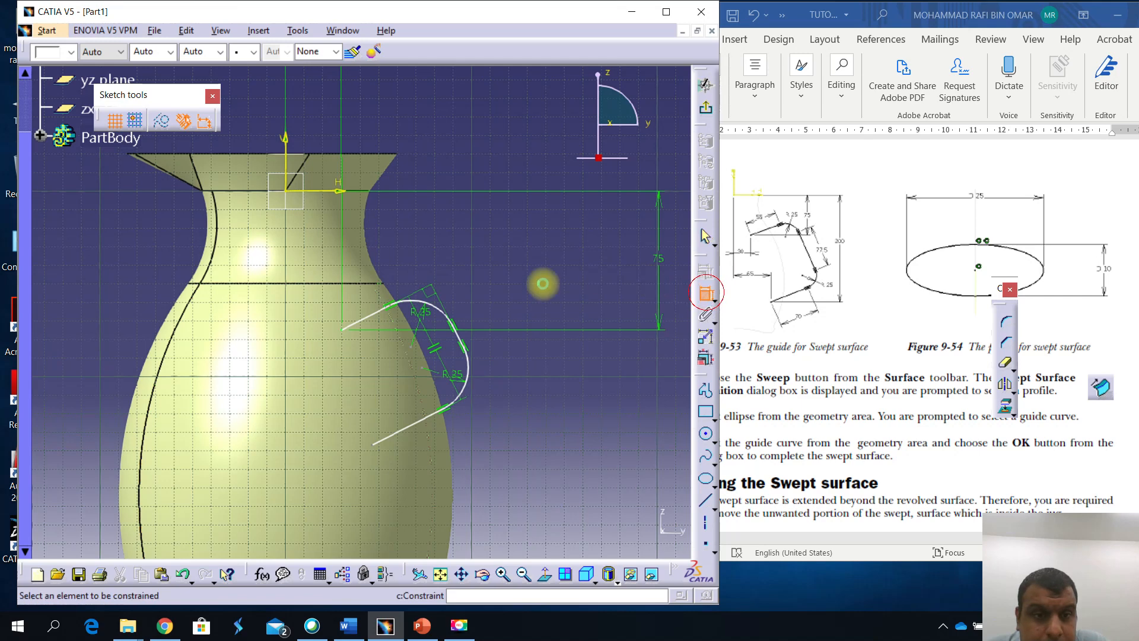
pyautogui.click(365, 313)
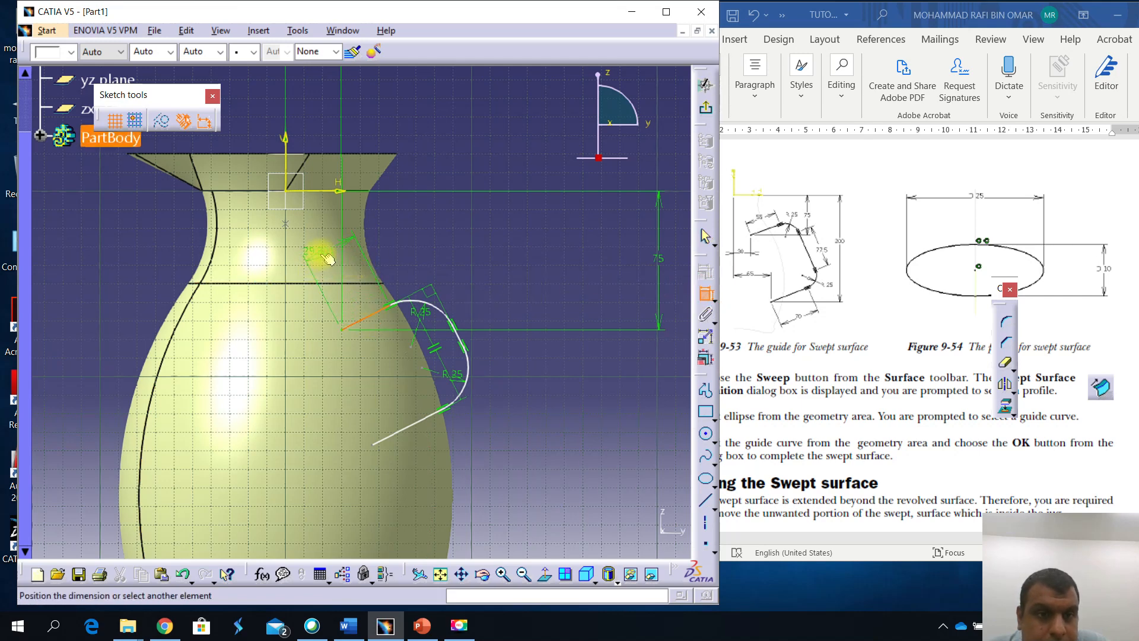
pyautogui.click(317, 250)
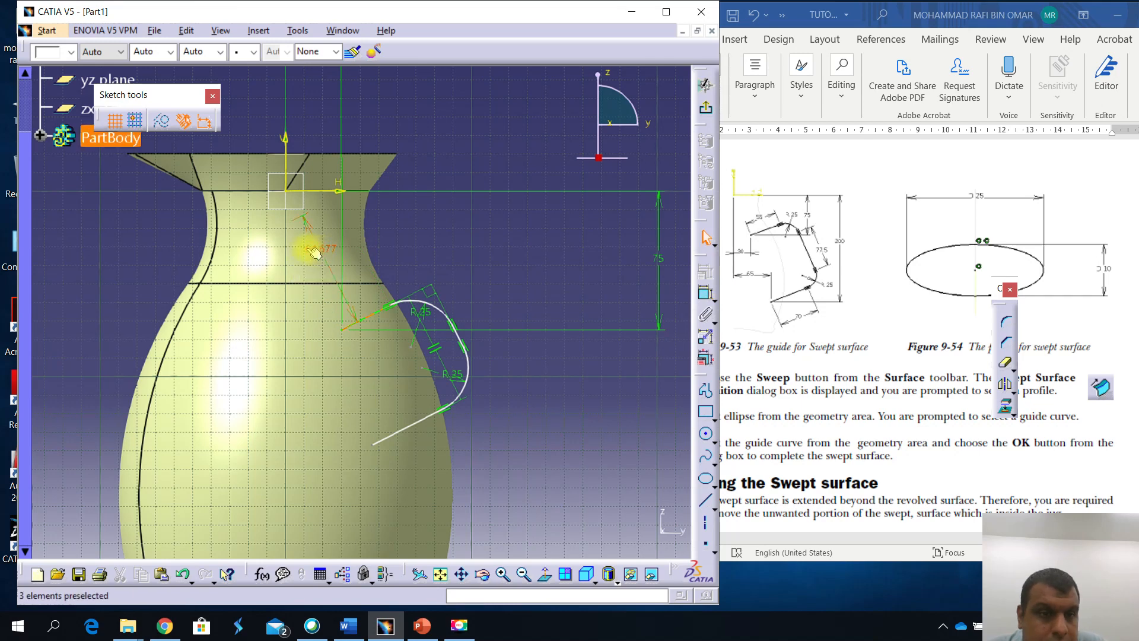
pyautogui.hotkey('ctrl', 'z')
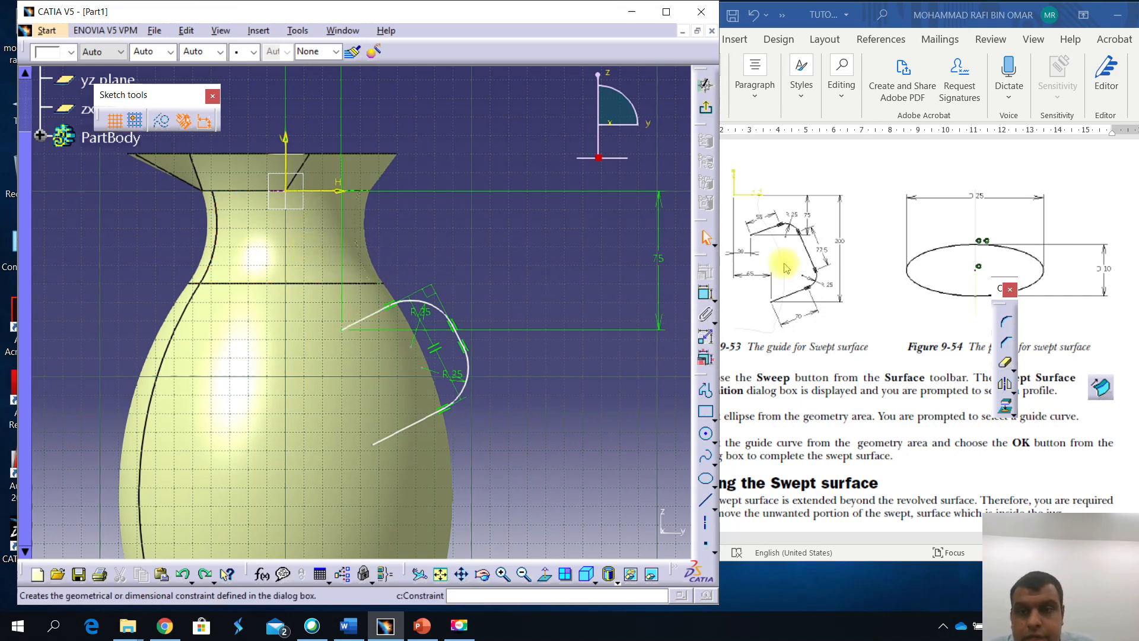
pyautogui.click(706, 295)
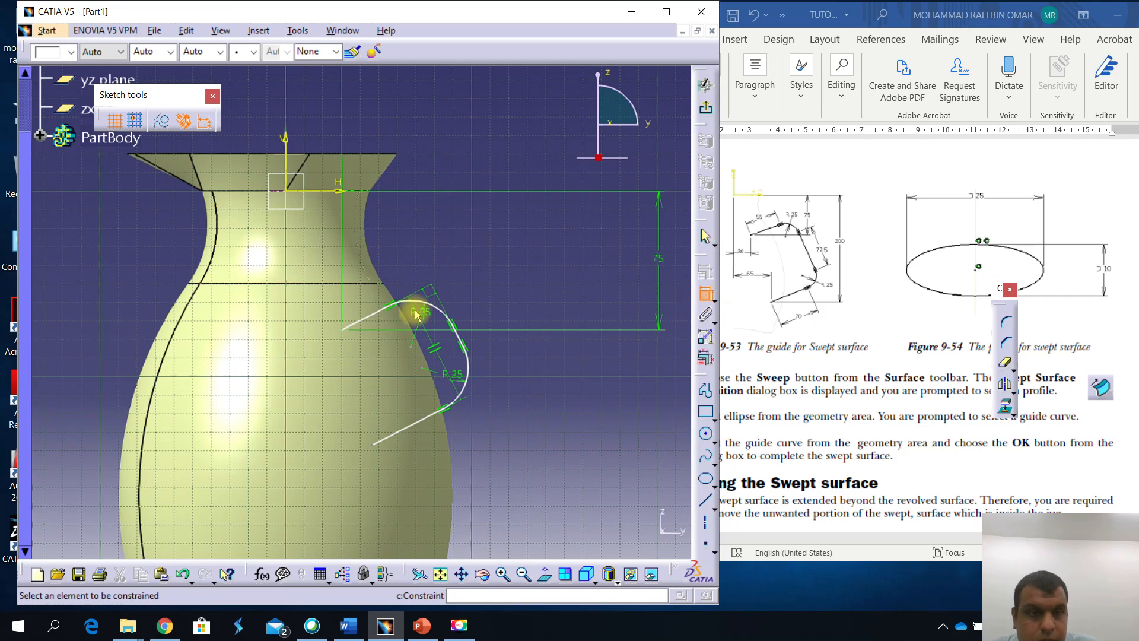
pyautogui.click(369, 315)
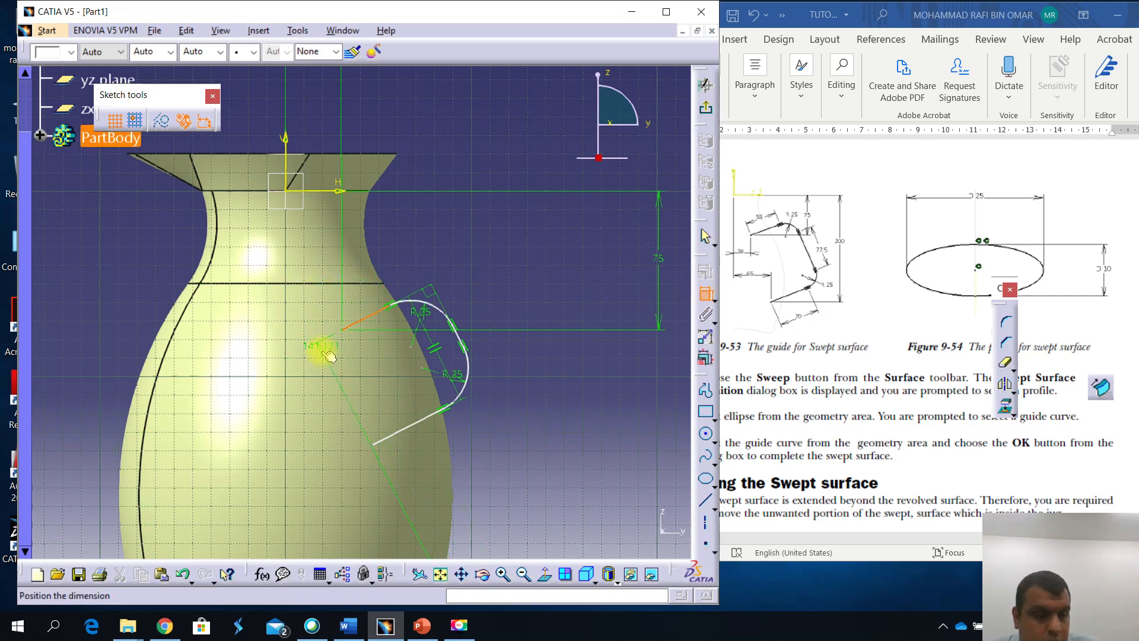
pyautogui.press('Escape')
# Dimension the handle guide's lower end point 200 mm below the H axis
pyautogui.click(705, 295)
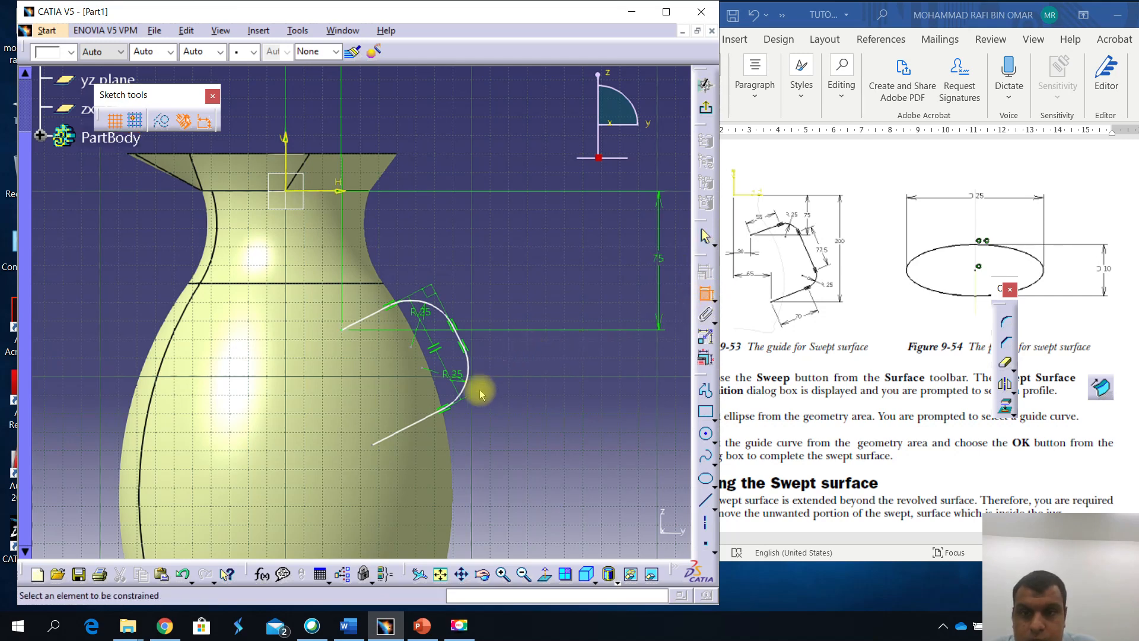
pyautogui.click(374, 446)
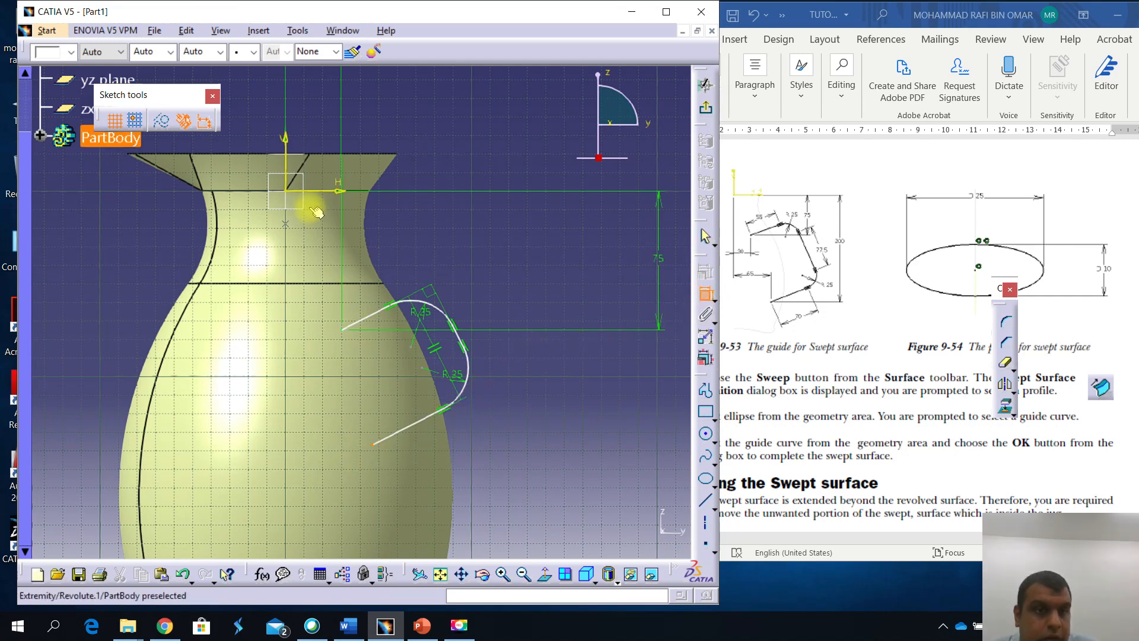
pyautogui.click(324, 192)
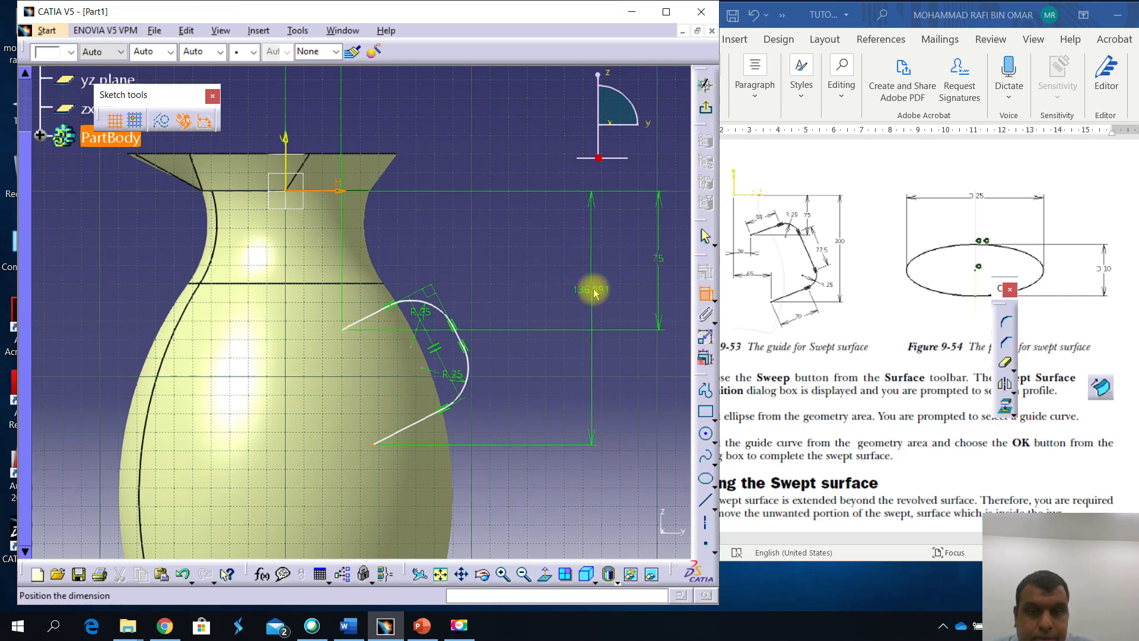
pyautogui.doubleClick(590, 285)
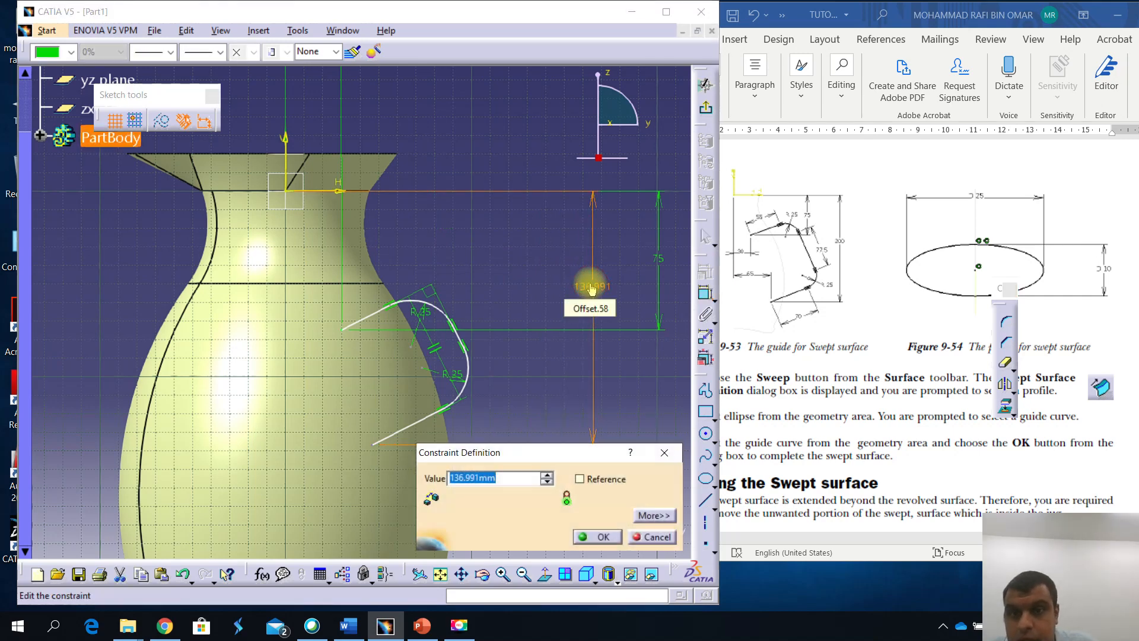
pyautogui.write('200')
pyautogui.press('Return')
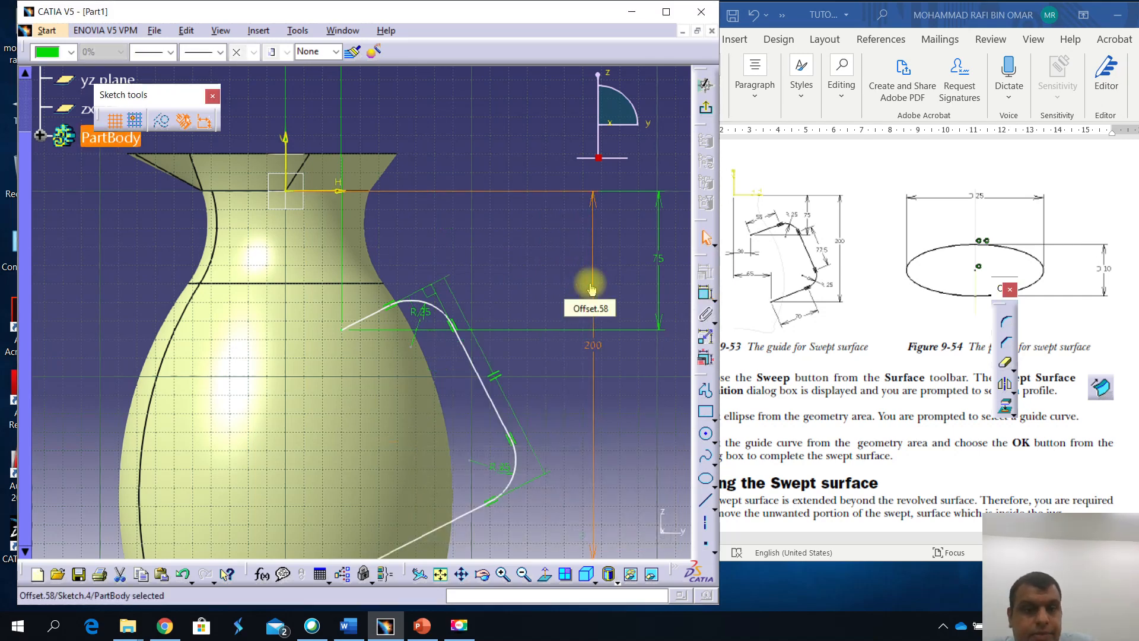
# Dimension the handle guide's lower end point 65 mm horizontally from the V axis
pyautogui.click(706, 294)
pyautogui.moveTo(457, 412); pyautogui.dragTo(445, 331, button='middle')
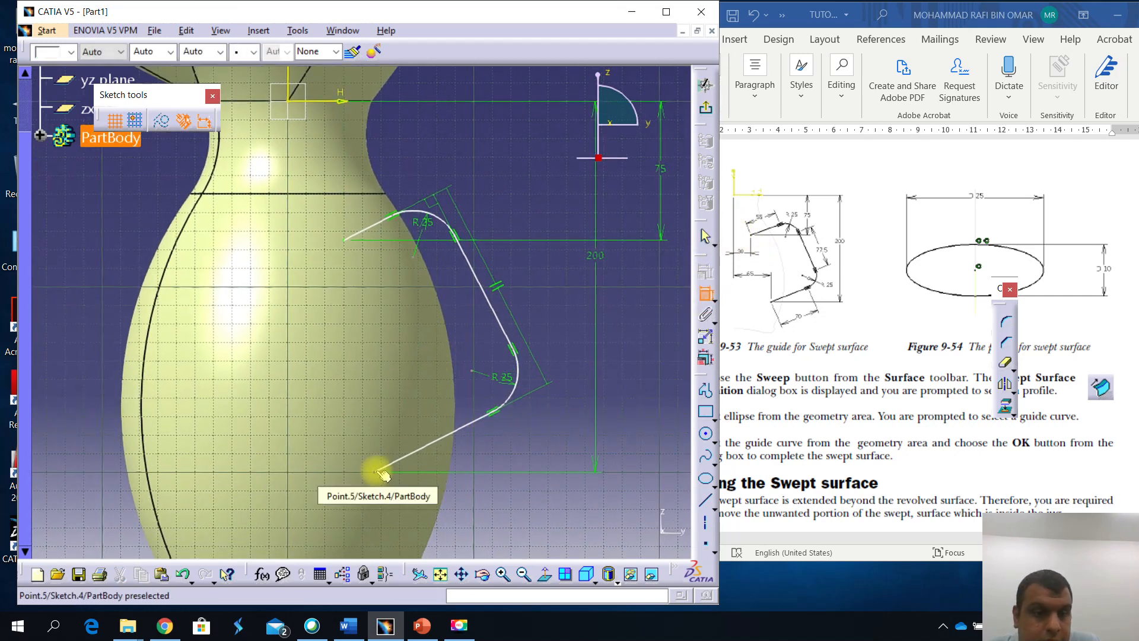
pyautogui.click(374, 472)
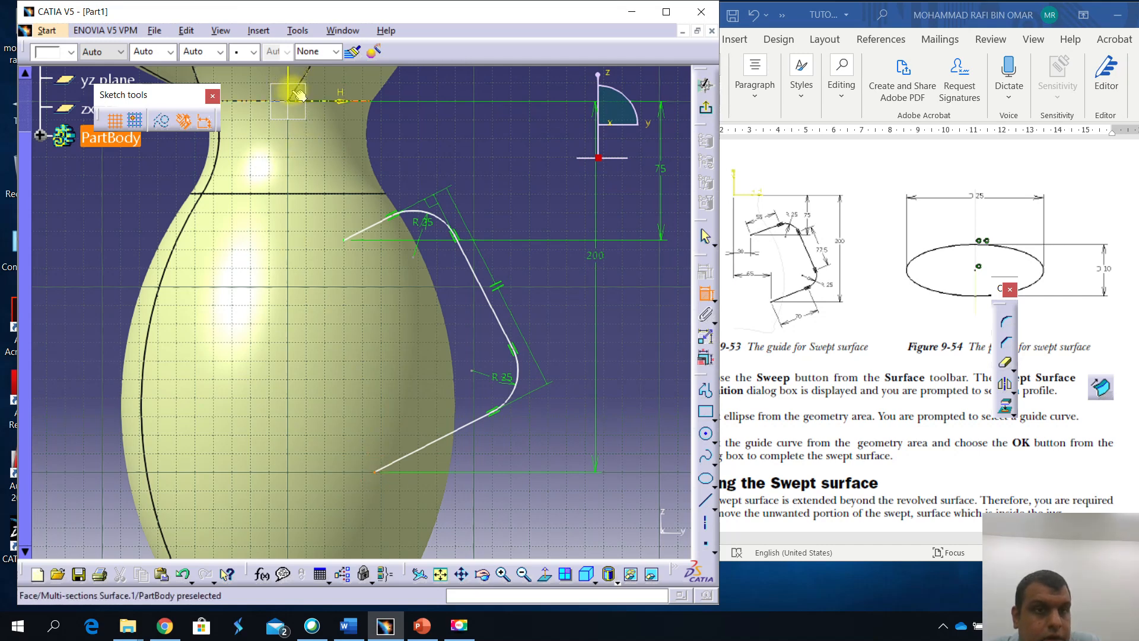
pyautogui.click(288, 92)
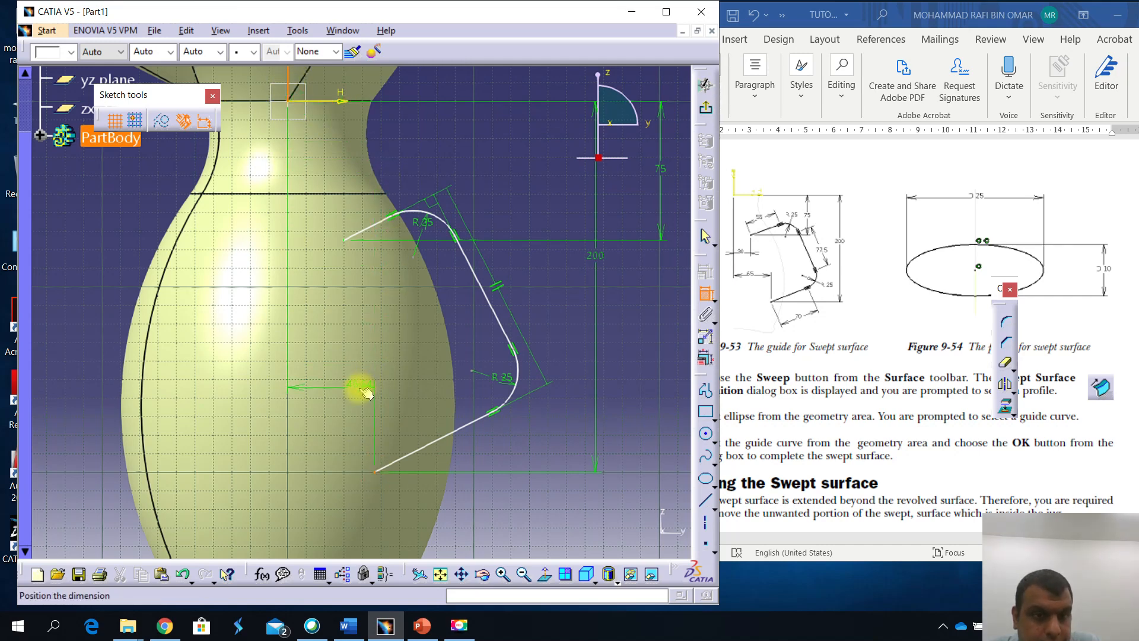
pyautogui.click(333, 386)
pyautogui.doubleClick(333, 384)
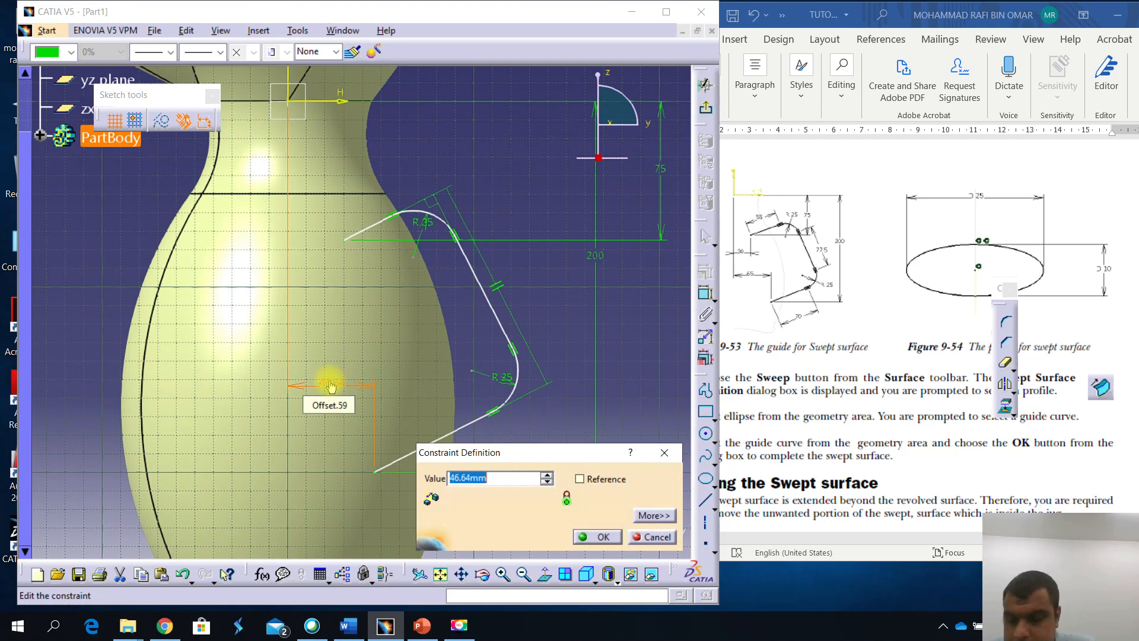
pyautogui.write('65')
pyautogui.click(330, 381)
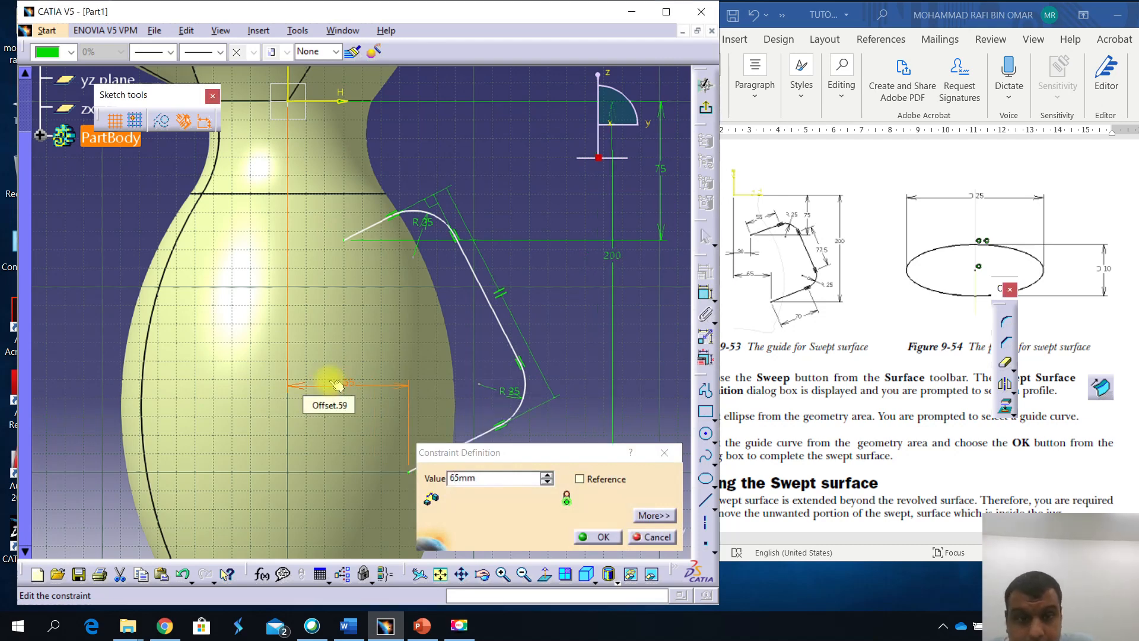
pyautogui.click(594, 537)
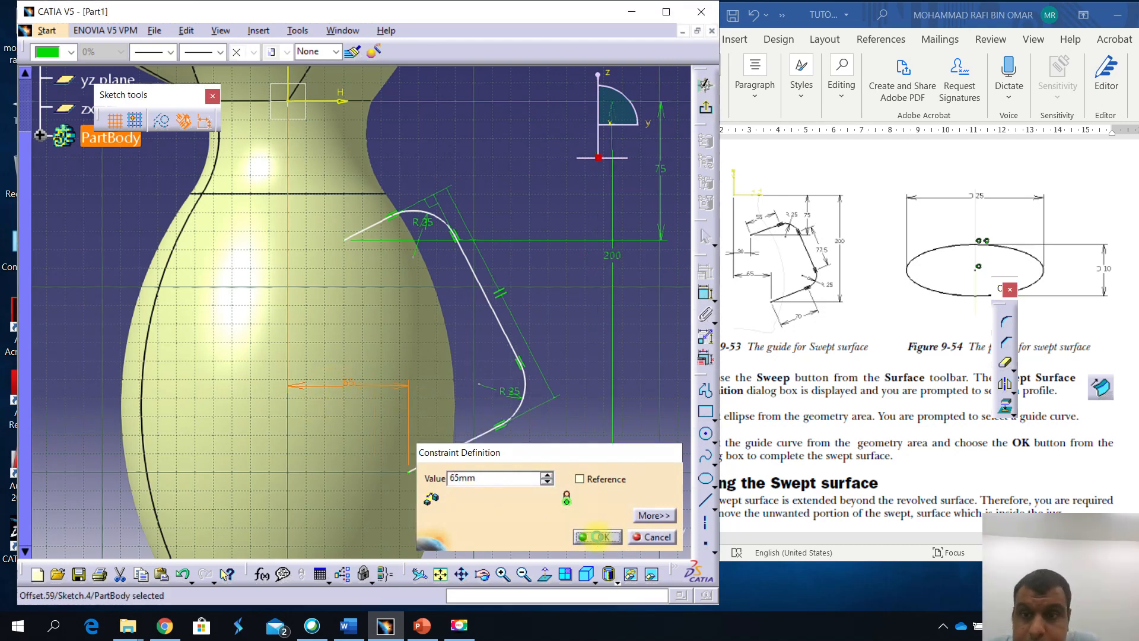
# Dimension the length of the handle guide's lower straight line at 70 mm
pyautogui.click(466, 445)
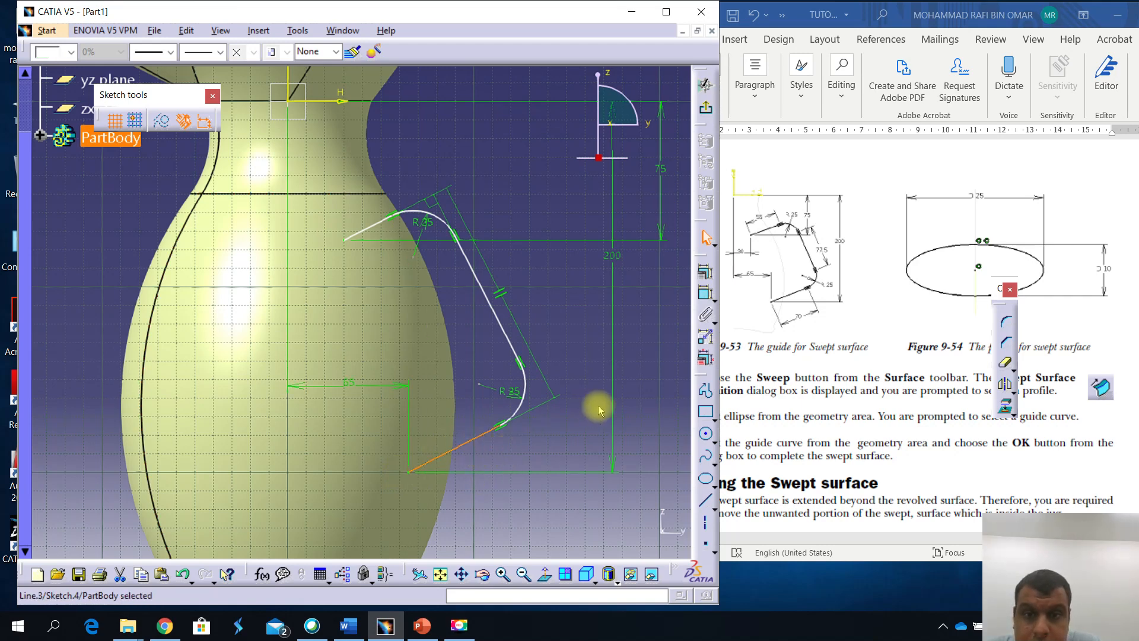
pyautogui.click(670, 291)
pyautogui.click(706, 292)
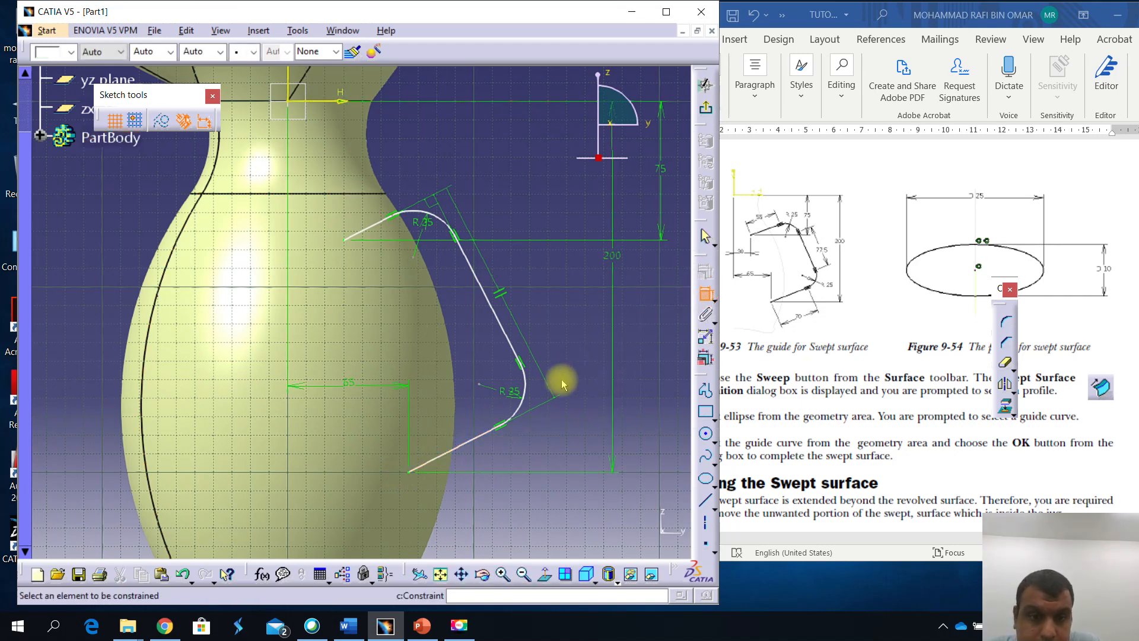
pyautogui.click(469, 440)
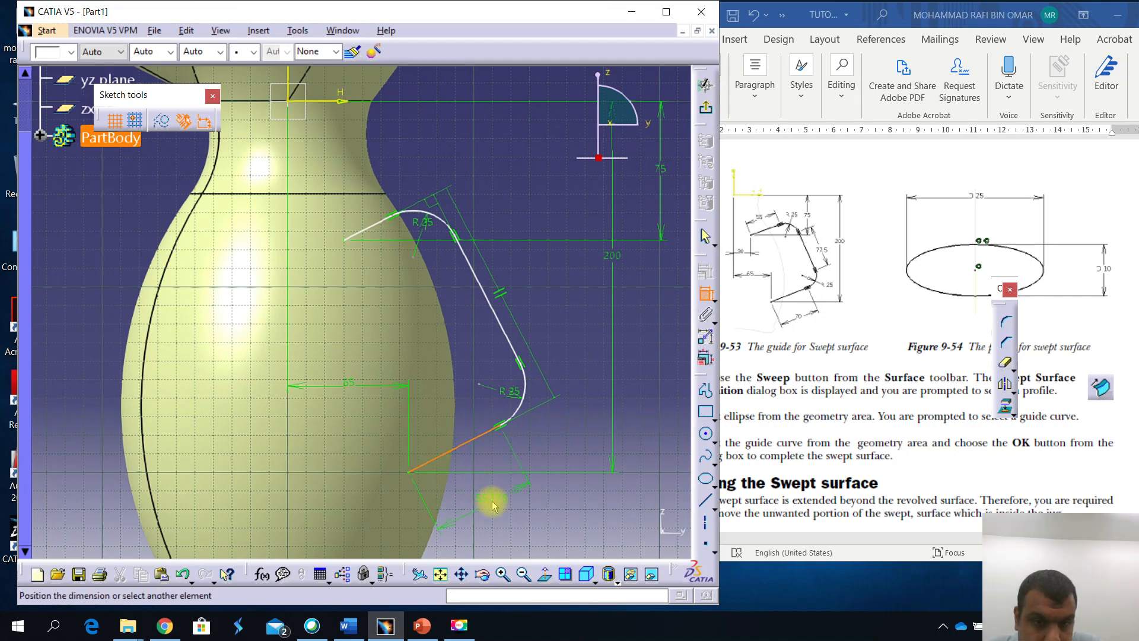
pyautogui.doubleClick(492, 505)
pyautogui.write('70')
pyautogui.press('Return')
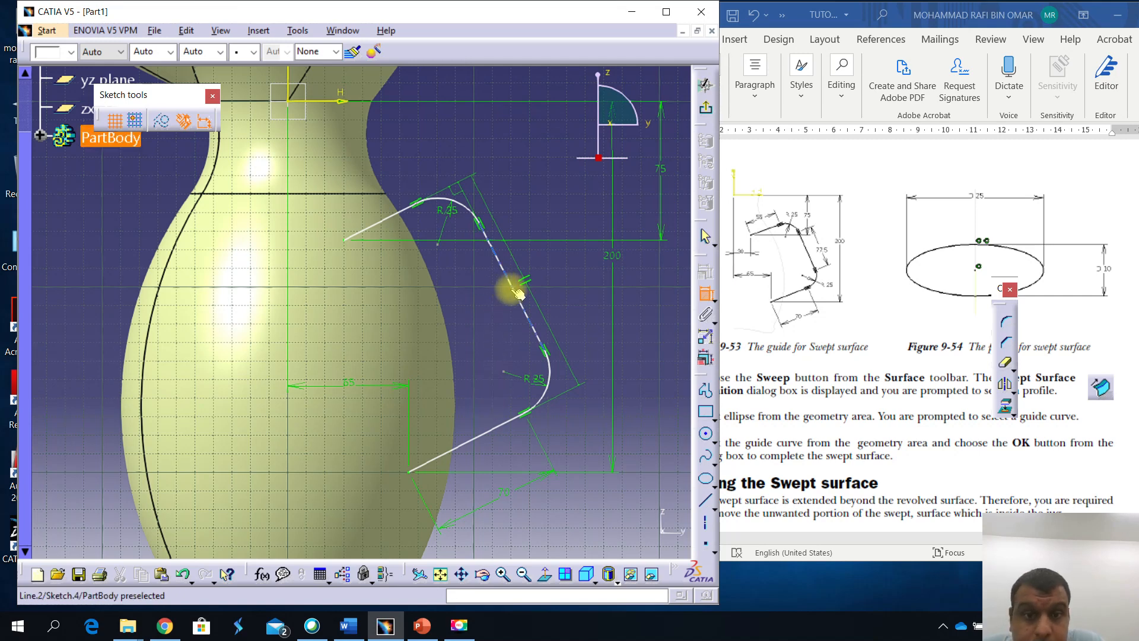
# Dimension the length of the handle guide's slanted middle line at 77.5 mm
pyautogui.click(517, 293)
pyautogui.click(478, 312)
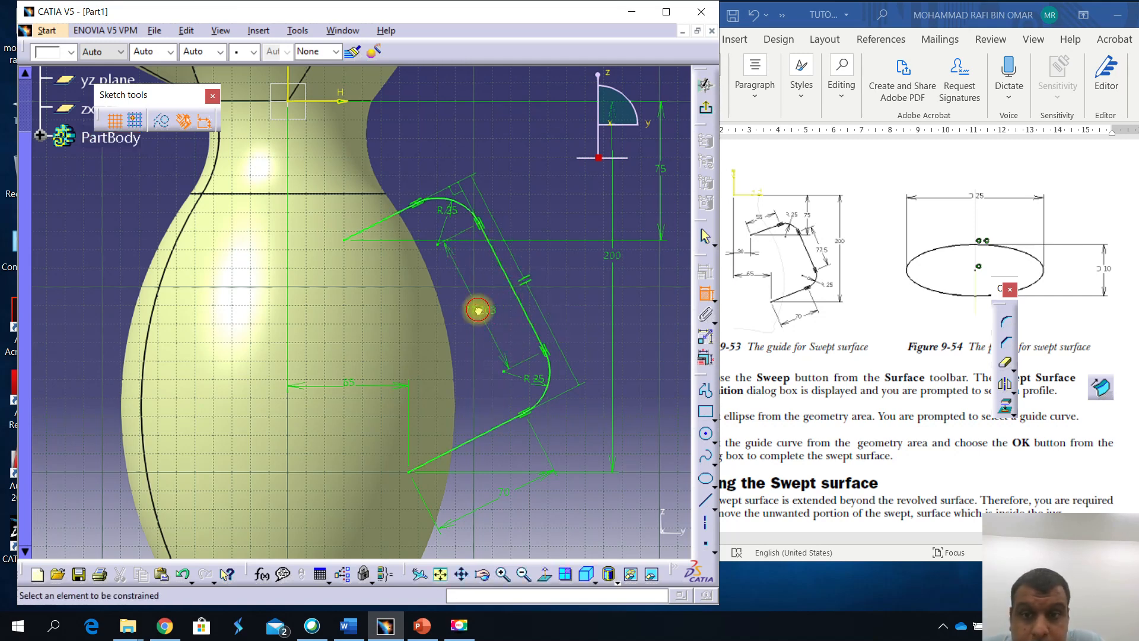
pyautogui.doubleClick(478, 310)
pyautogui.write('77.5')
pyautogui.press('Return')
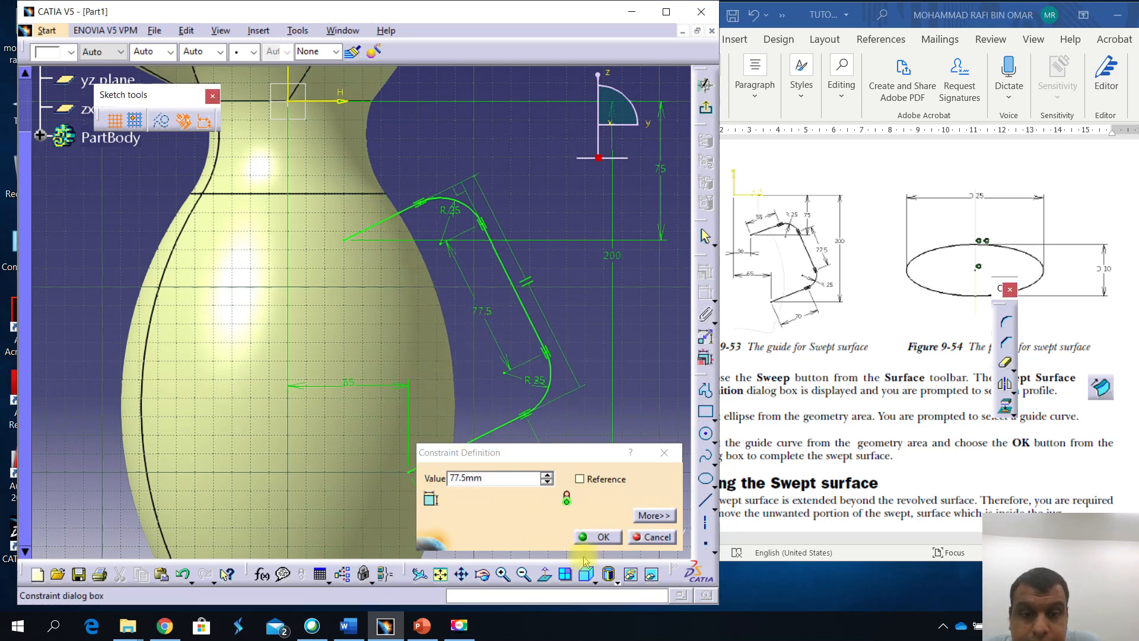
pyautogui.click(595, 536)
# Dimension the length of the handle guide's upper straight line and delete the middle line's 77.5 mm dimension
pyautogui.click(394, 215)
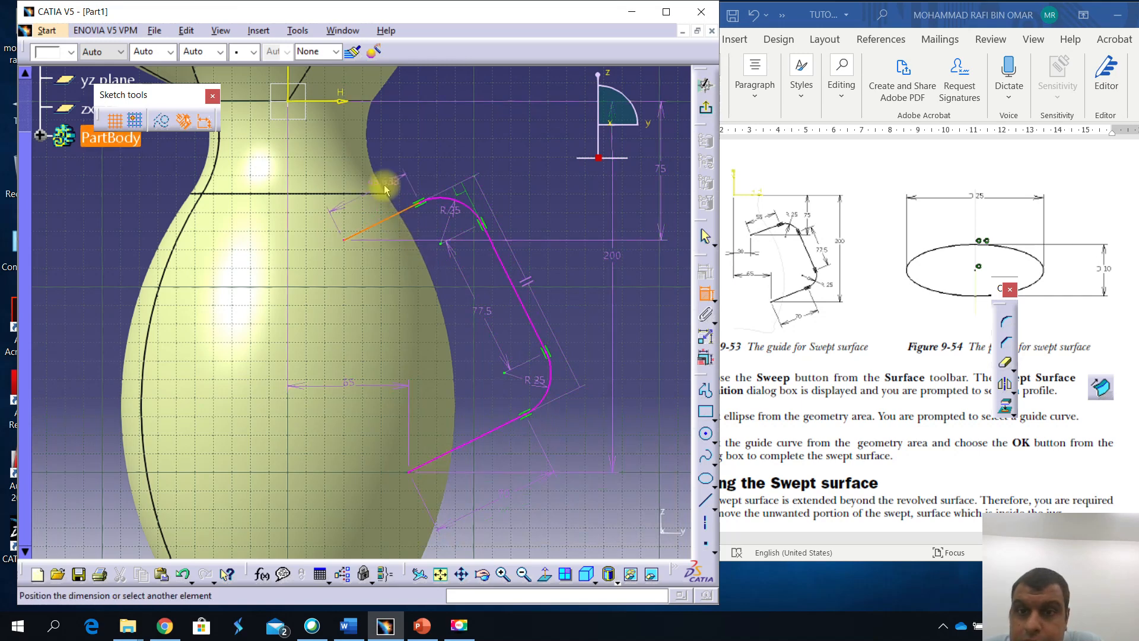
pyautogui.click(386, 188)
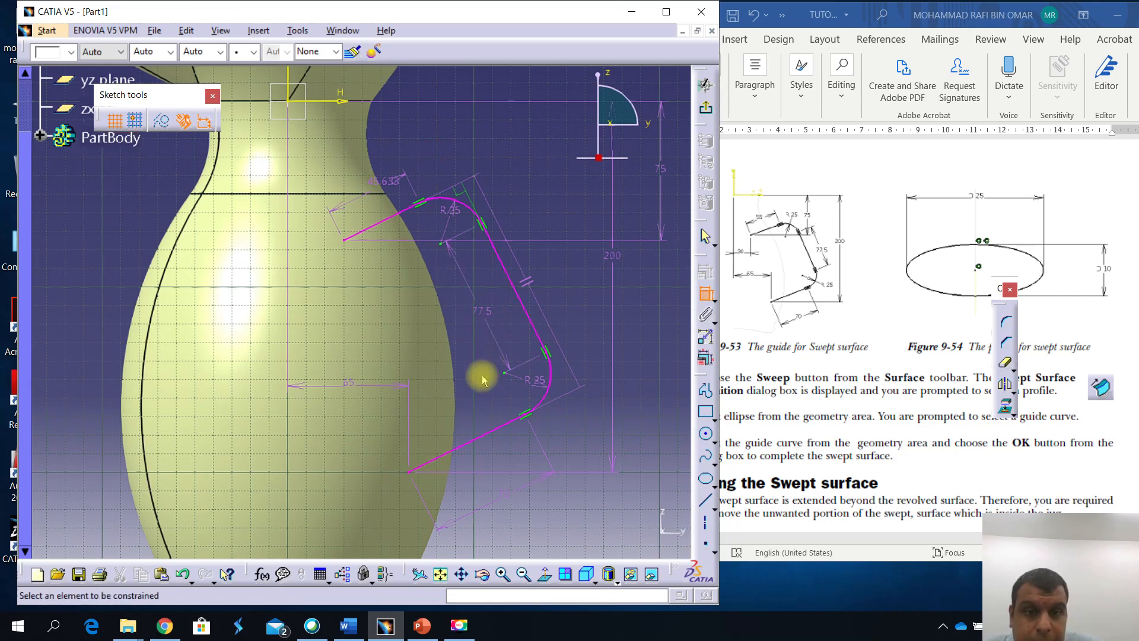
pyautogui.press('Escape')
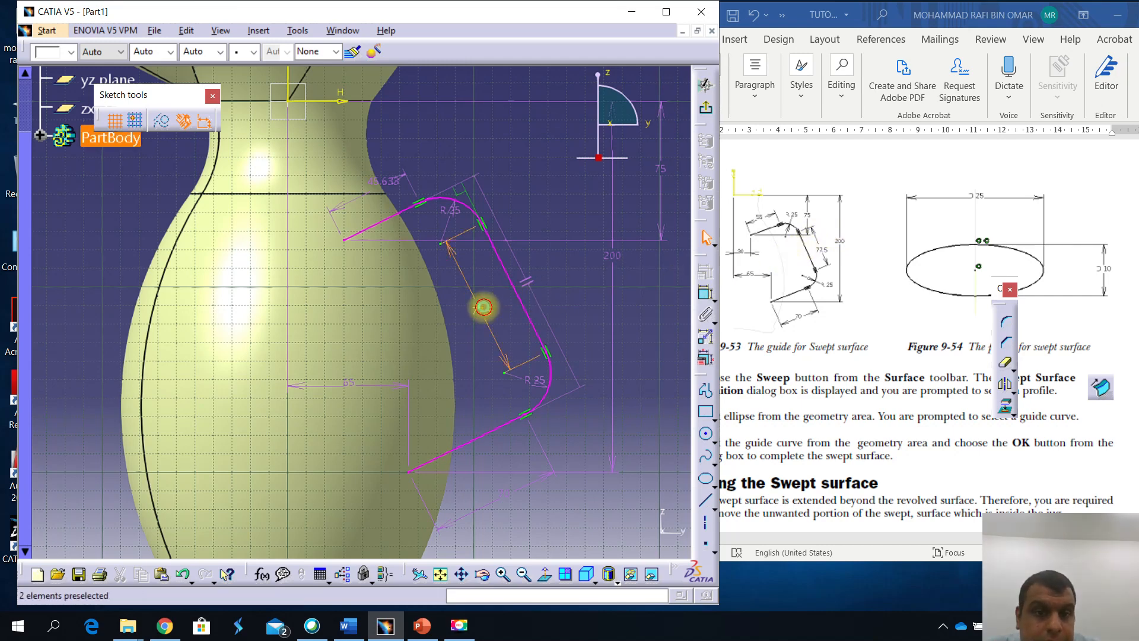
pyautogui.click(484, 306)
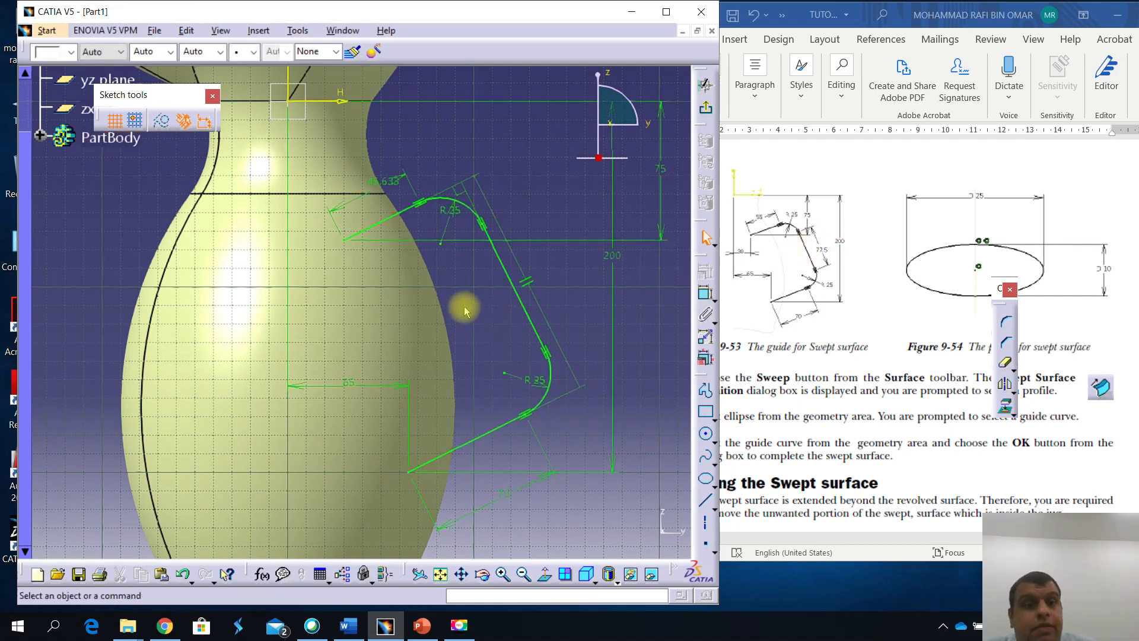
# Set the handle guide's upper straight line length to 55 mm and exit the sketch
pyautogui.click(380, 182)
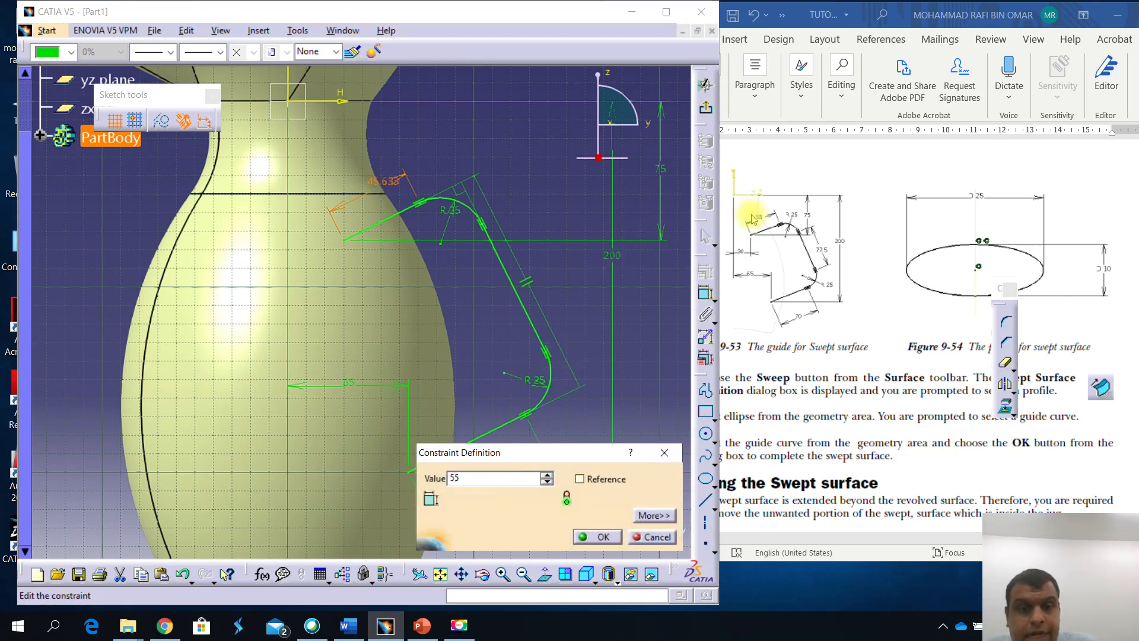
pyautogui.write('55')
pyautogui.press('Return')
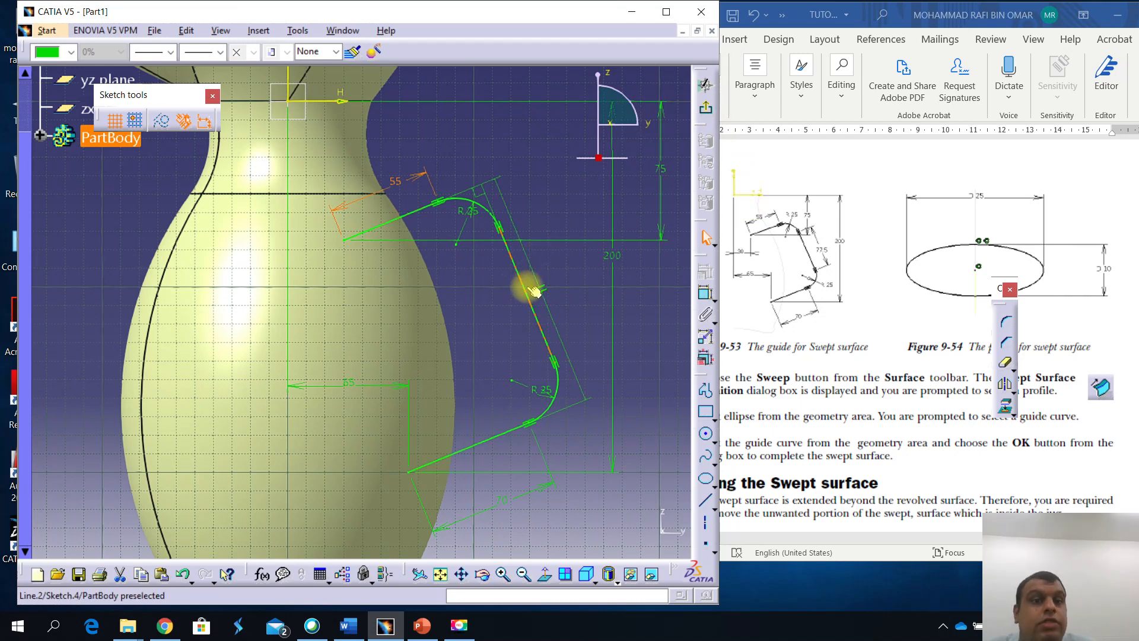
pyautogui.keyDown('ctrl'); pyautogui.moveTo(477, 327); pyautogui.dragTo(451, 366, button='middle'); pyautogui.keyUp('ctrl')
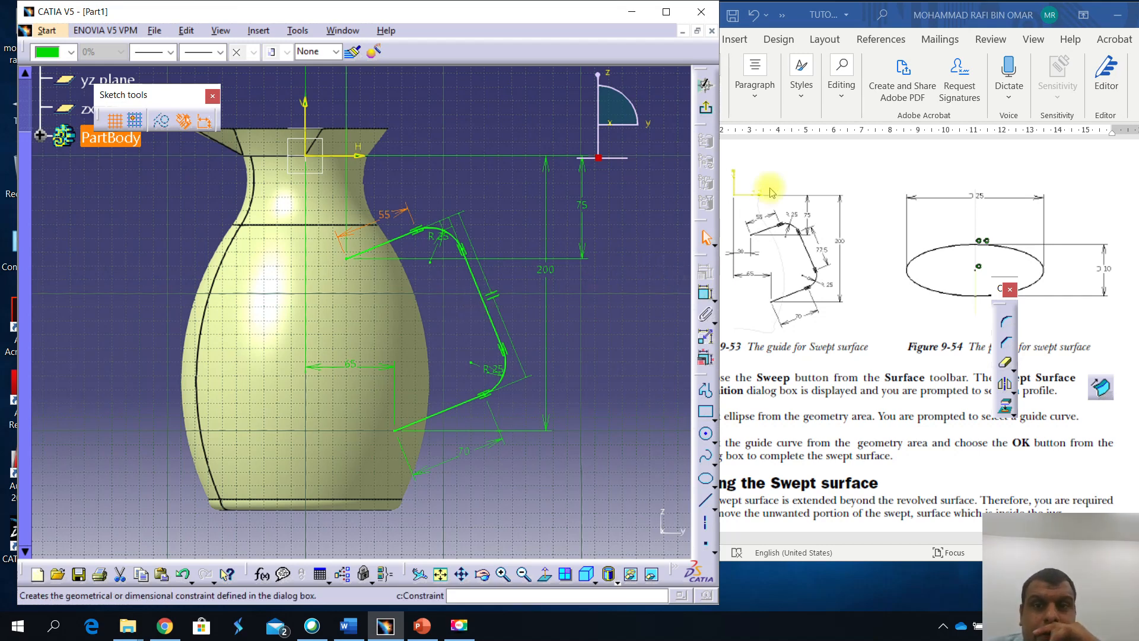
pyautogui.click(706, 112)
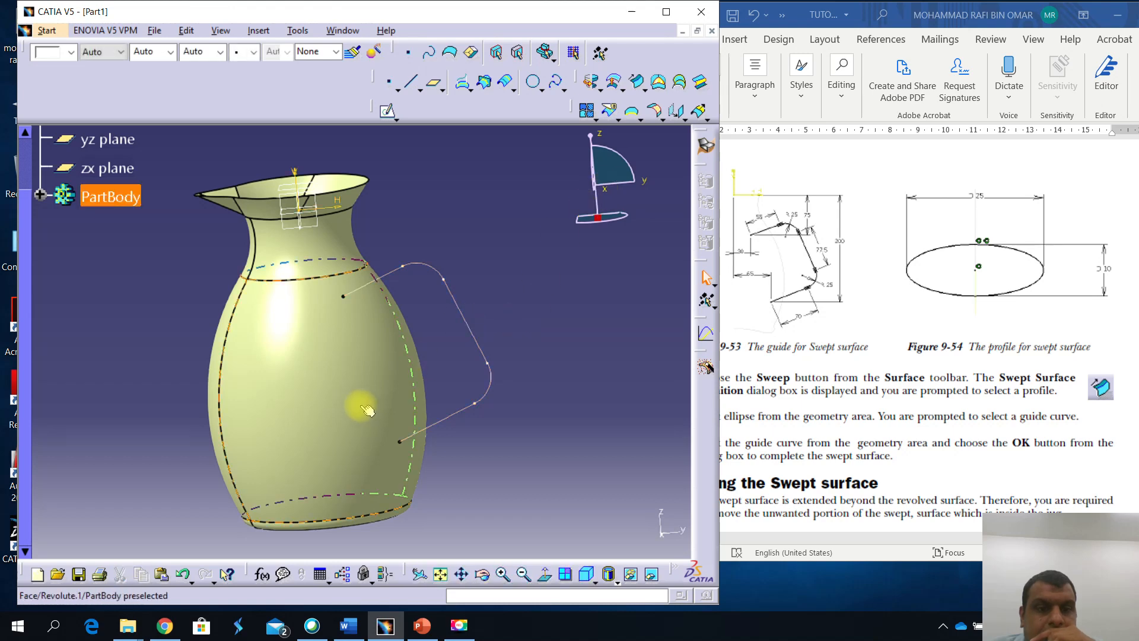
pyautogui.moveTo(368, 409); pyautogui.dragTo(551, 399, button='middle')
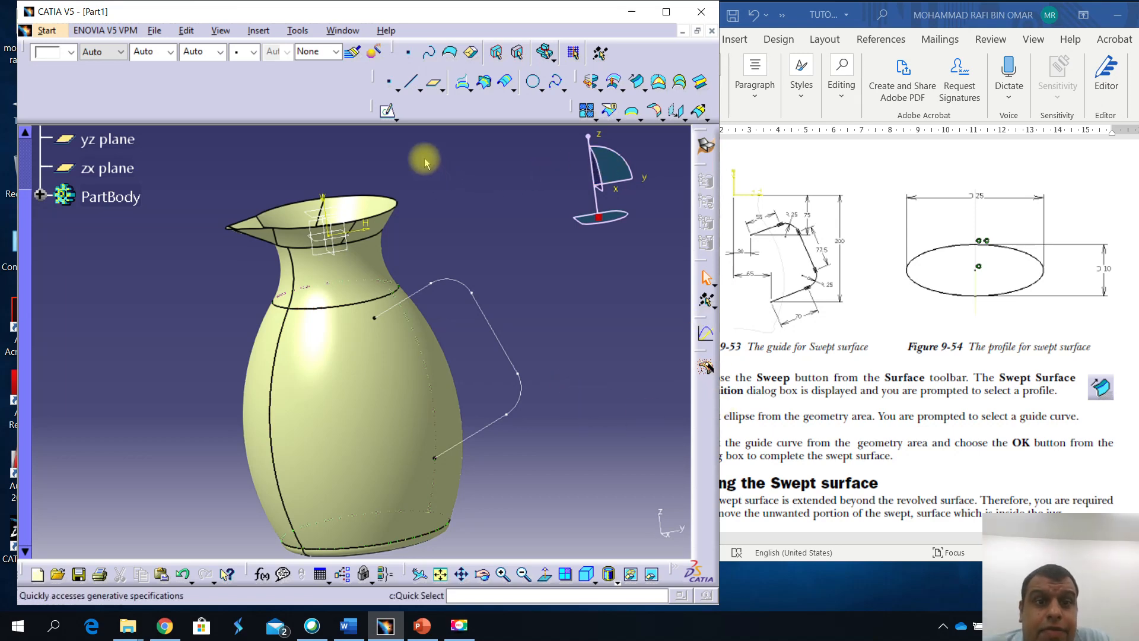
# Consult the tutorial's swept-surface figures in Word, then create a plane in CATIA normal to the handle guide curve at its upper endpoint
pyautogui.click(884, 309)
pyautogui.scroll(-5, 885, 315)
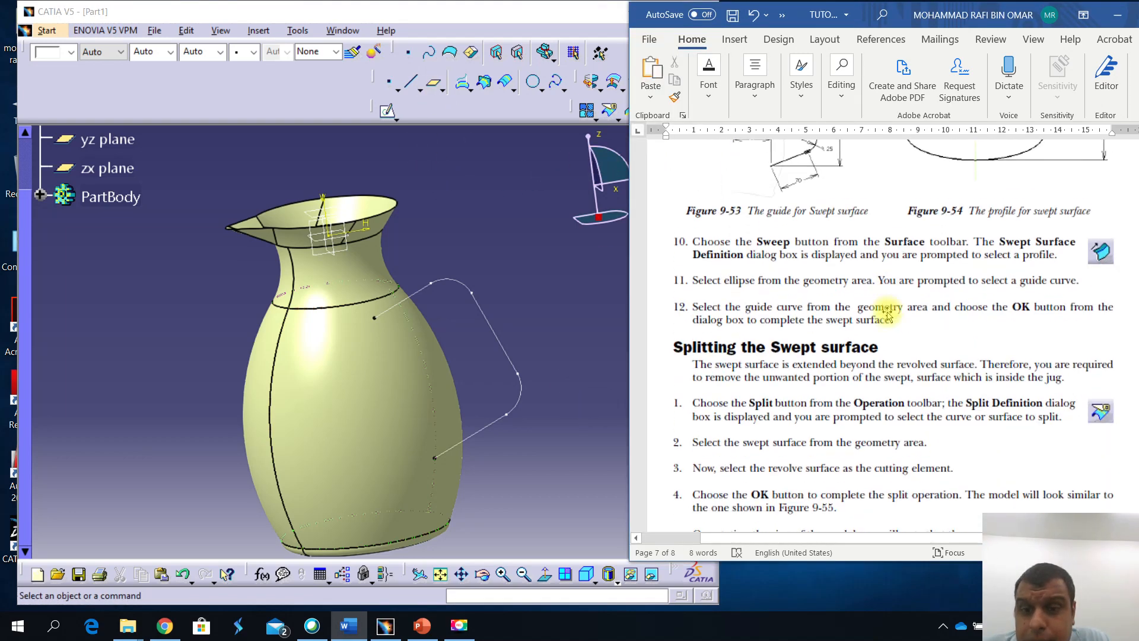
pyautogui.scroll(5, 819, 305)
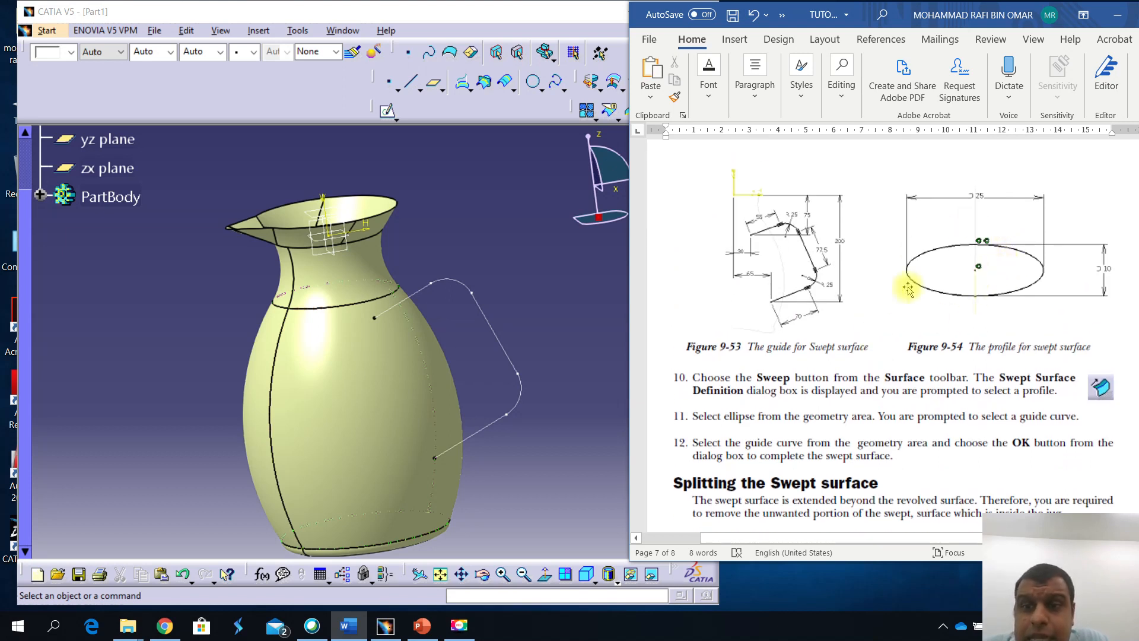
pyautogui.click(472, 245)
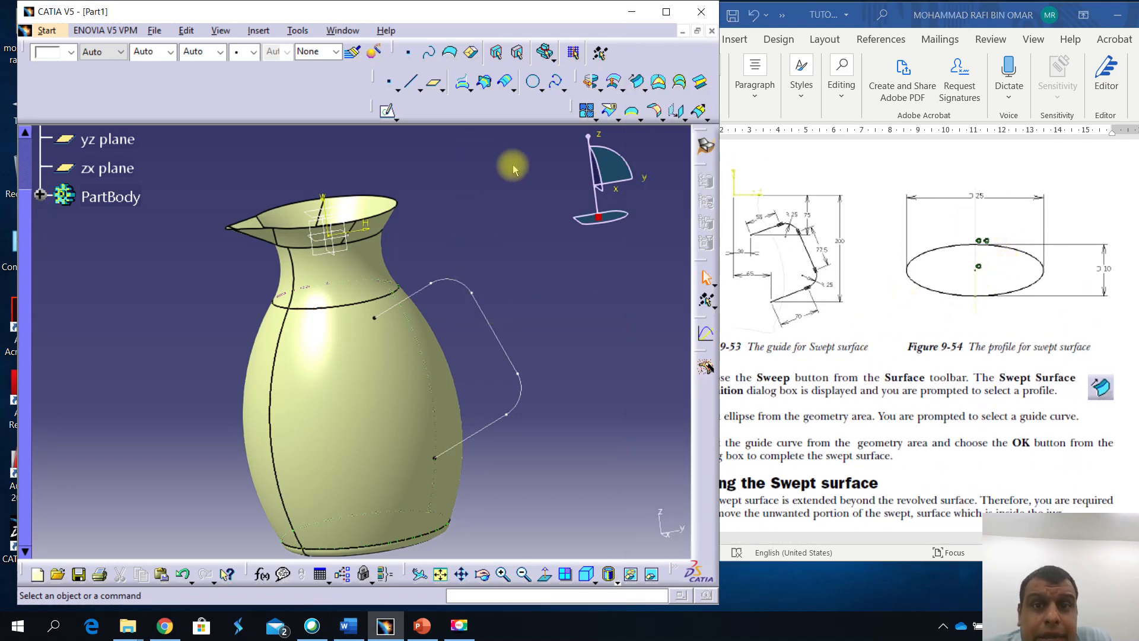
pyautogui.click(429, 84)
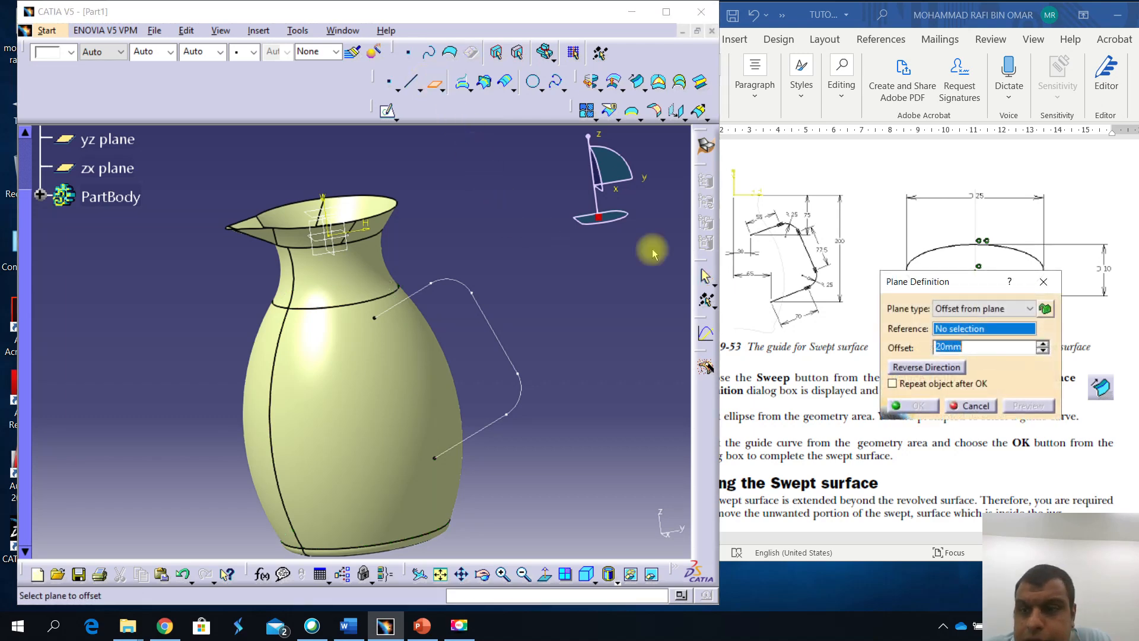
pyautogui.click(964, 309)
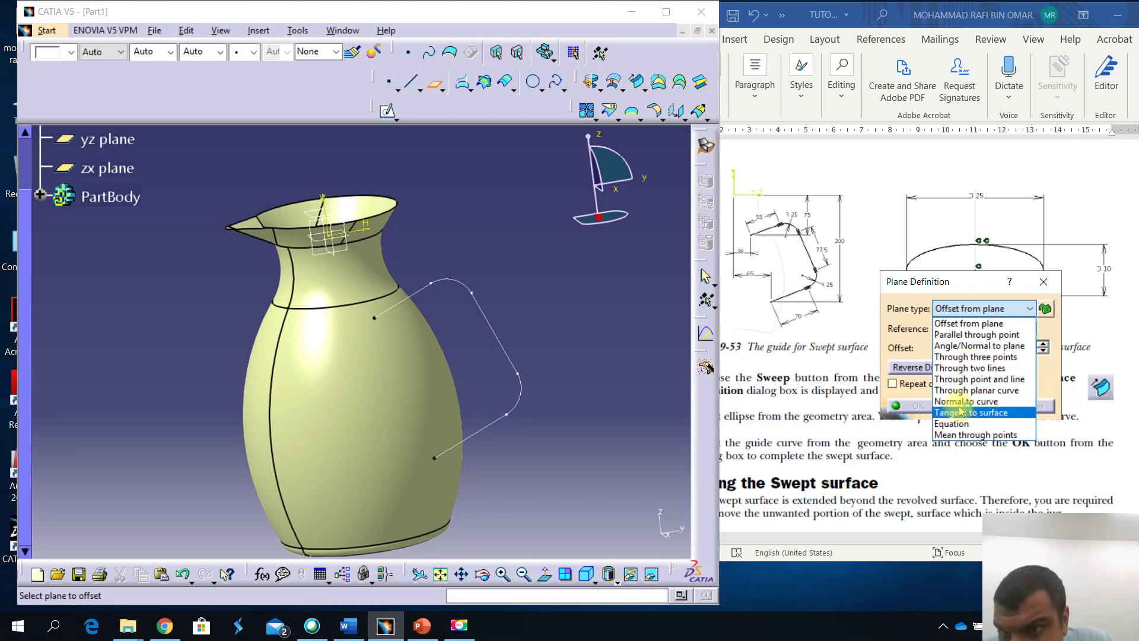
pyautogui.click(963, 401)
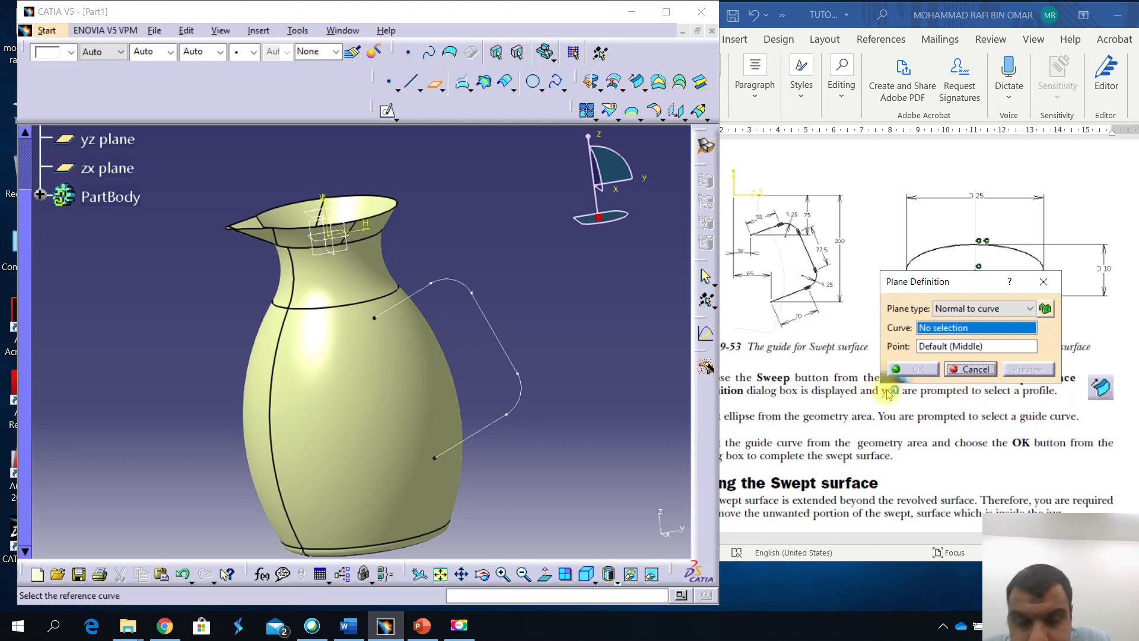
pyautogui.click(498, 416)
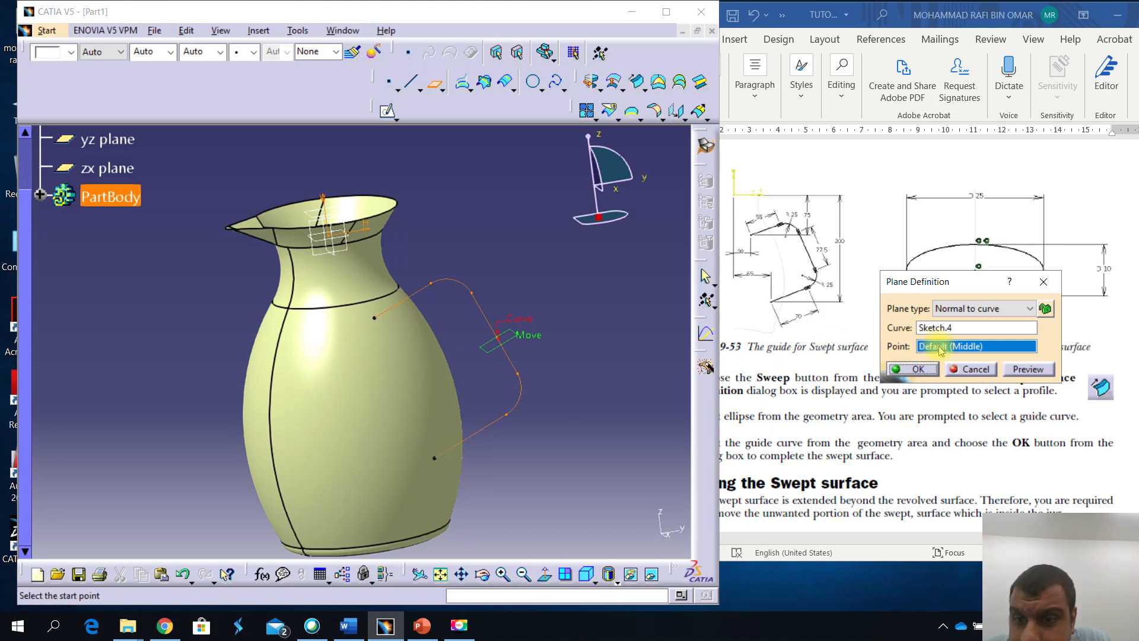
pyautogui.click(376, 318)
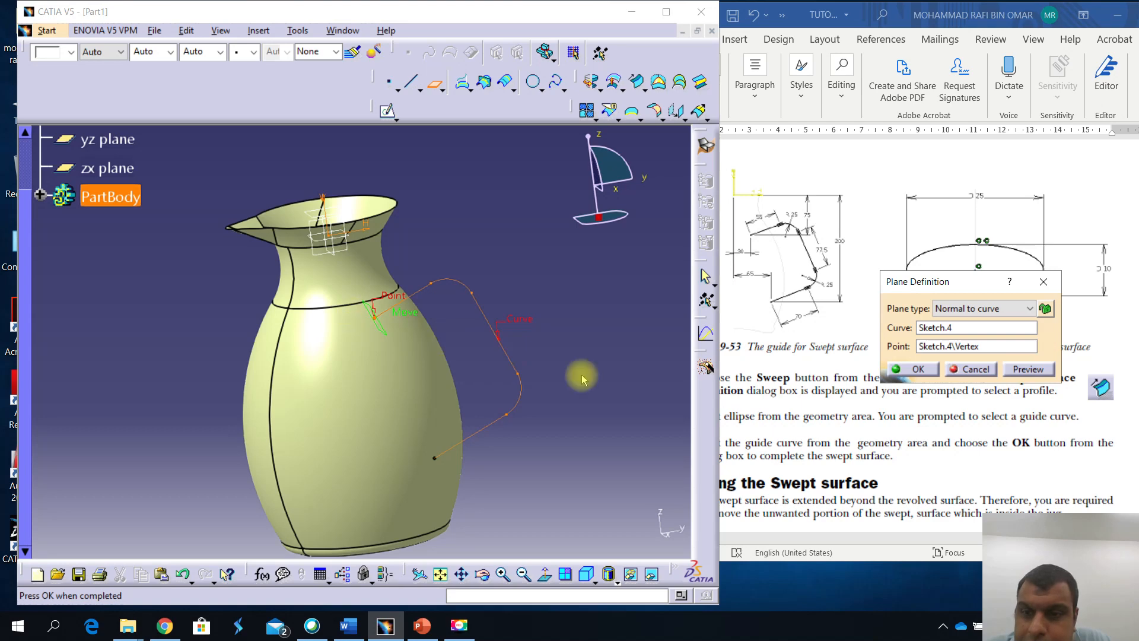
pyautogui.click(911, 369)
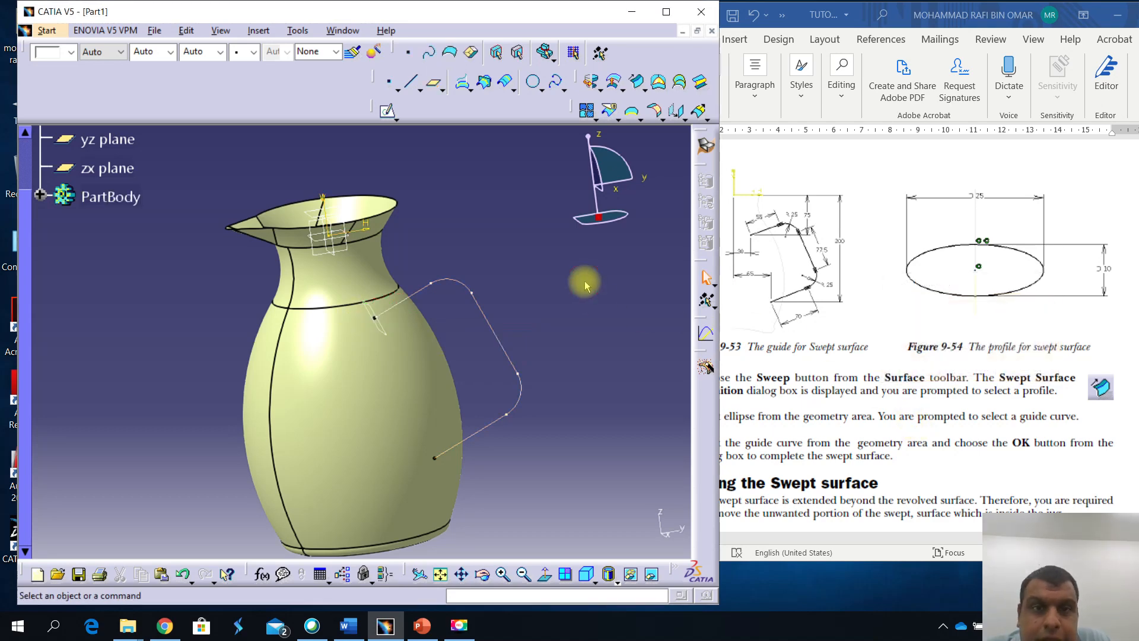
# Sketch an ellipse on the new normal plane, centred on the guide's upper endpoint, with major radius 25 mm and minor radius 10 mm
pyautogui.moveTo(389, 299); pyautogui.dragTo(436, 327, button='middle')
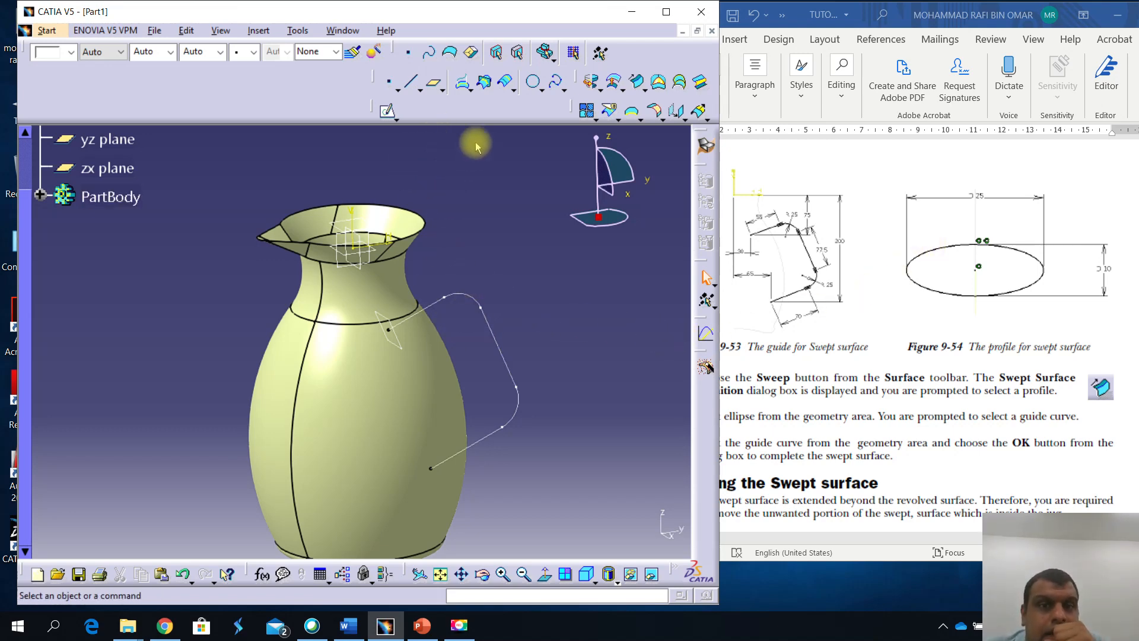
pyautogui.click(387, 116)
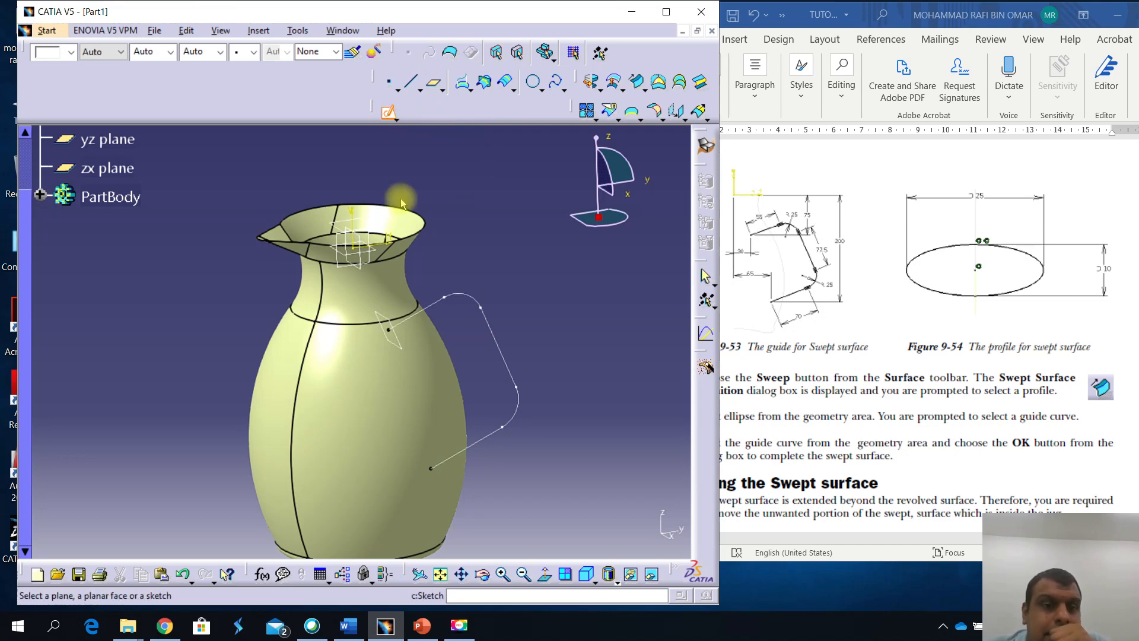
pyautogui.click(398, 335)
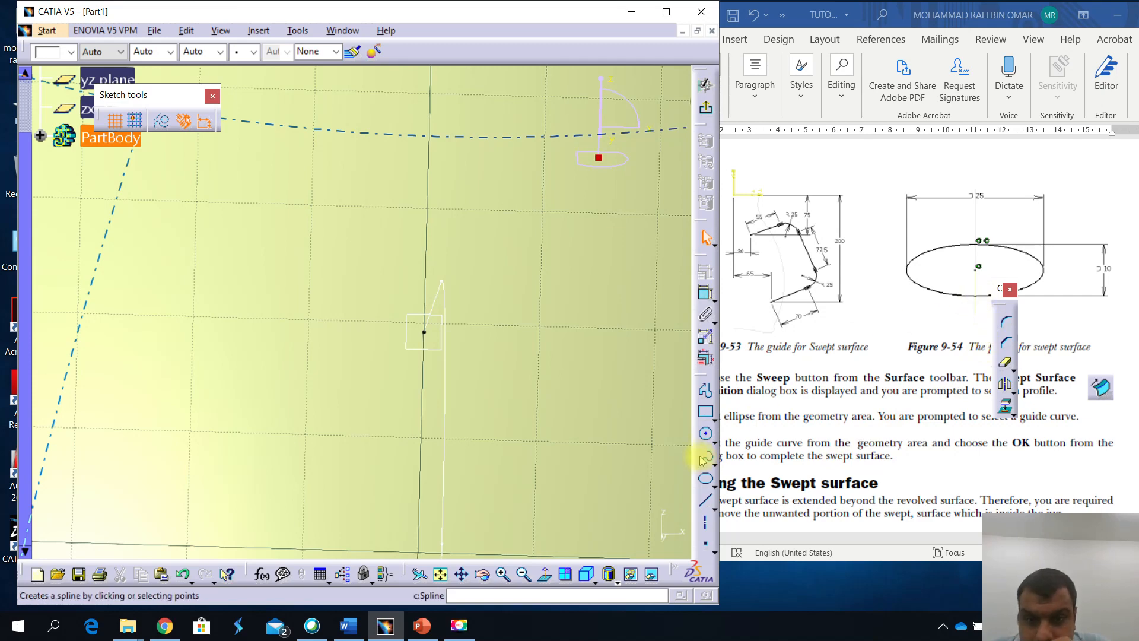
pyautogui.click(707, 482)
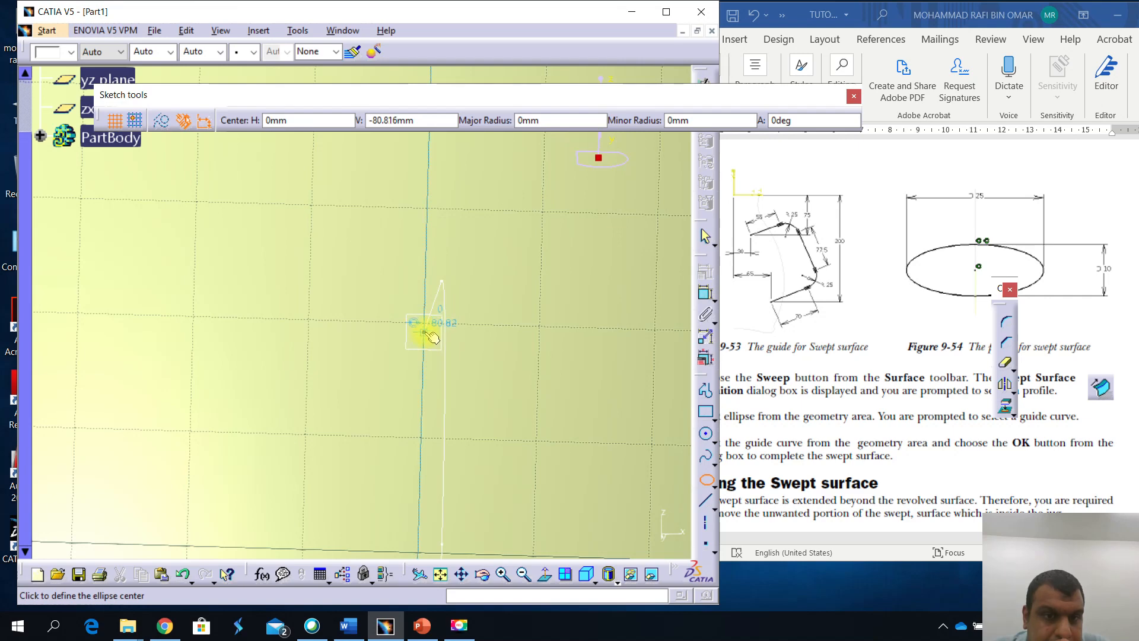
pyautogui.click(423, 331)
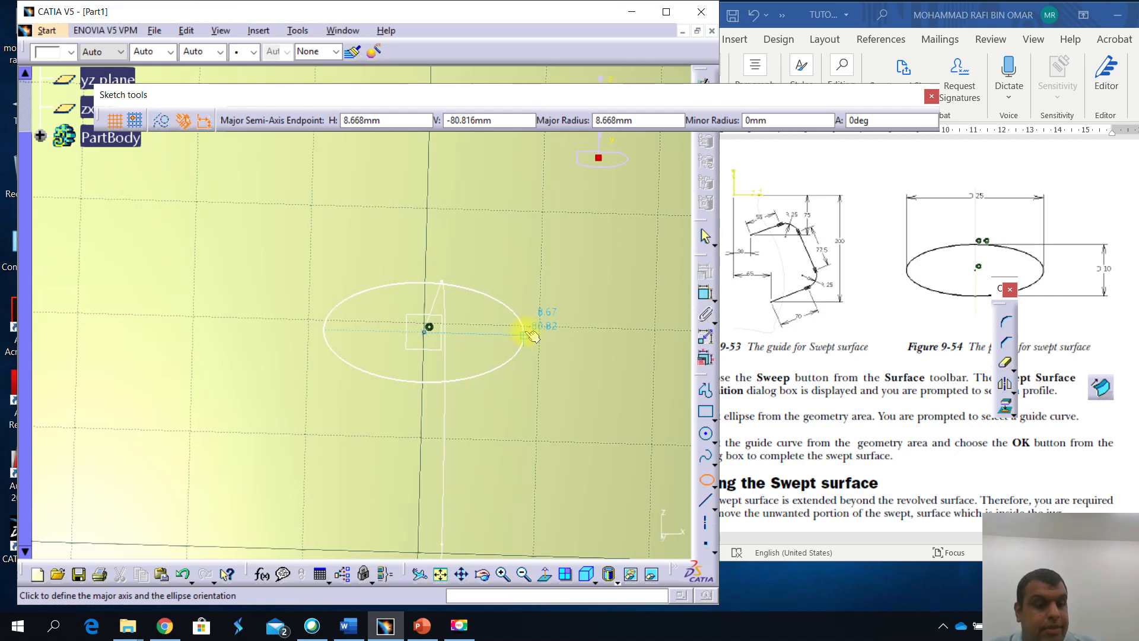
pyautogui.press('Tab')
pyautogui.press('Tab')
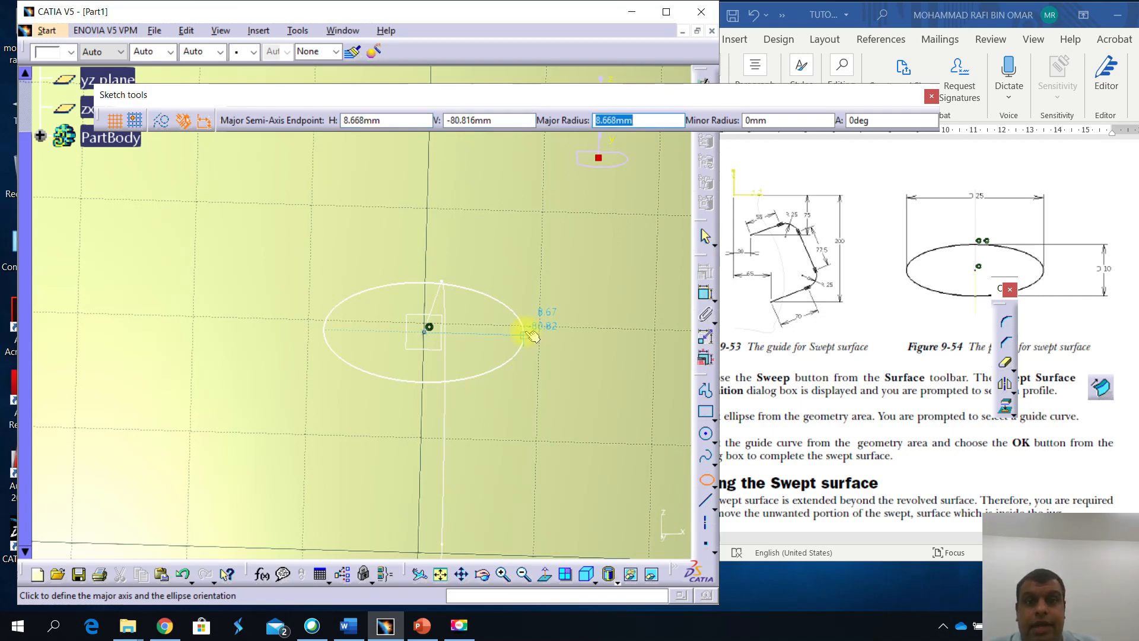
pyautogui.write('25')
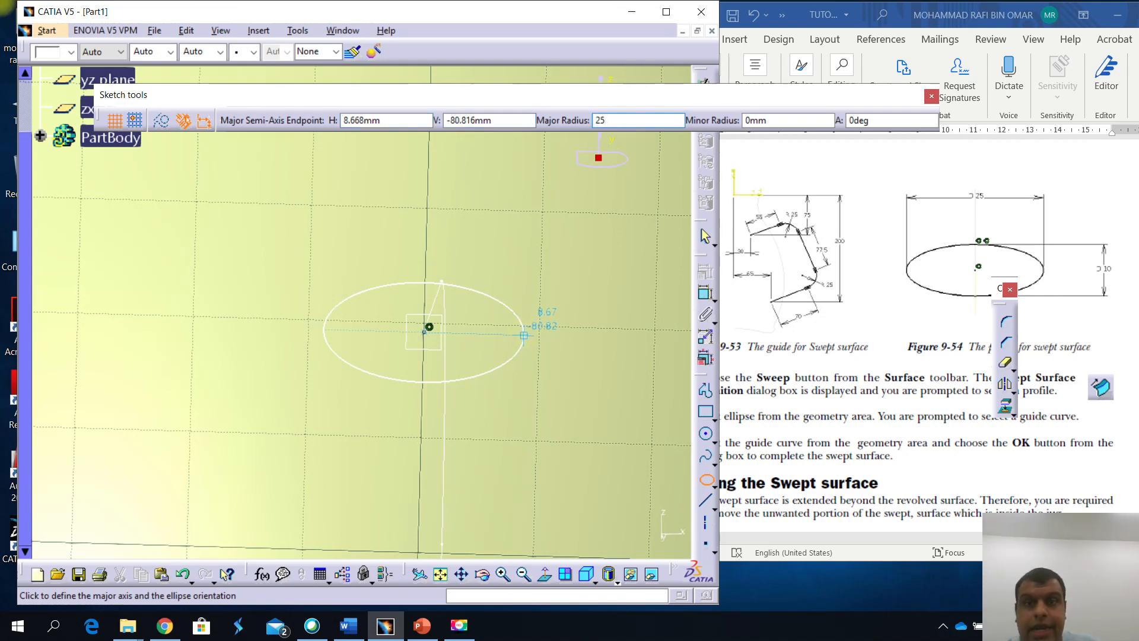
pyautogui.press('Tab')
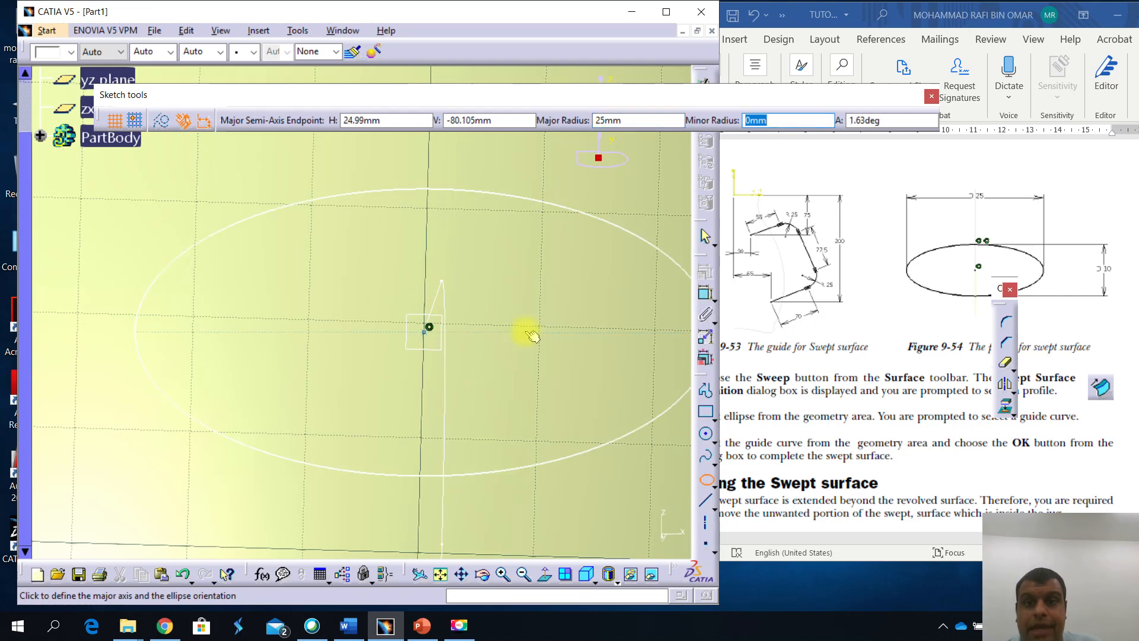
pyautogui.write('10')
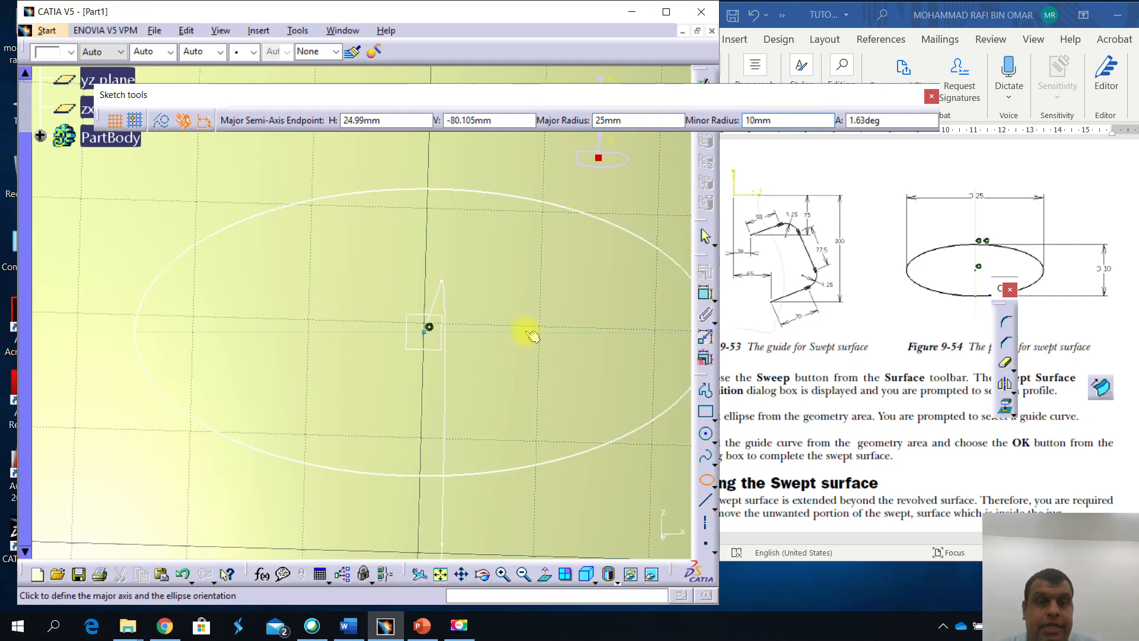
pyautogui.press('Return')
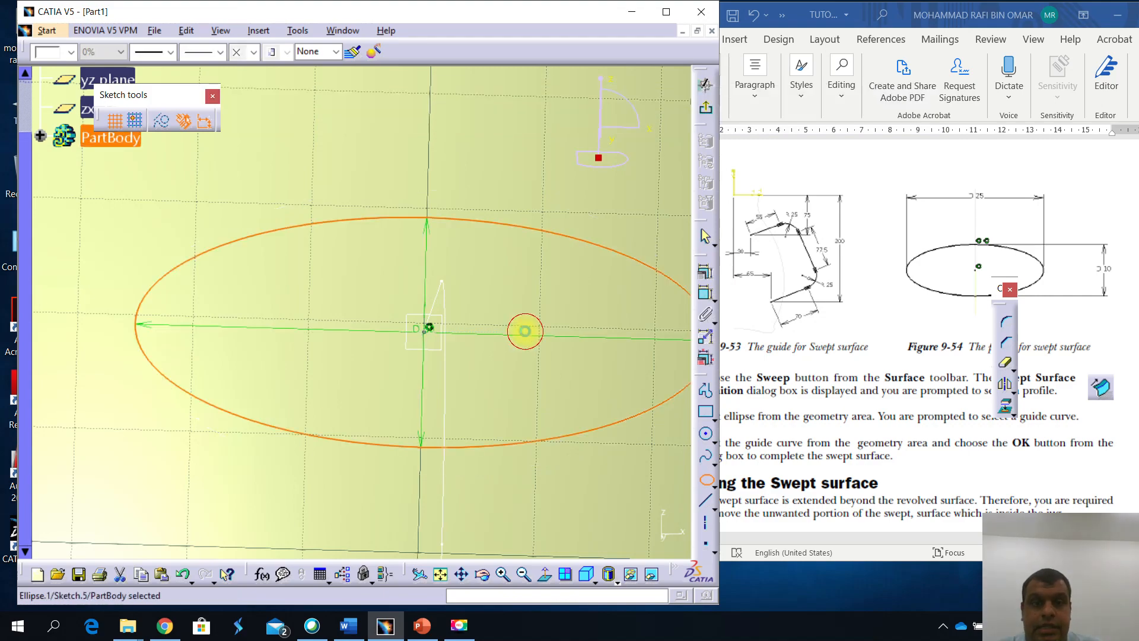
# Exit the ellipse sketch and return to the 3D surface model
pyautogui.moveTo(490, 286)
pyautogui.mouseDown(button='middle')
pyautogui.moveTo(468, 333)
pyautogui.moveTo(261, 371)
pyautogui.moveTo(255, 395)
pyautogui.moveTo(265, 395)
pyautogui.mouseUp(button='middle')
pyautogui.moveTo(405, 306); pyautogui.dragTo(379, 383, button='middle')
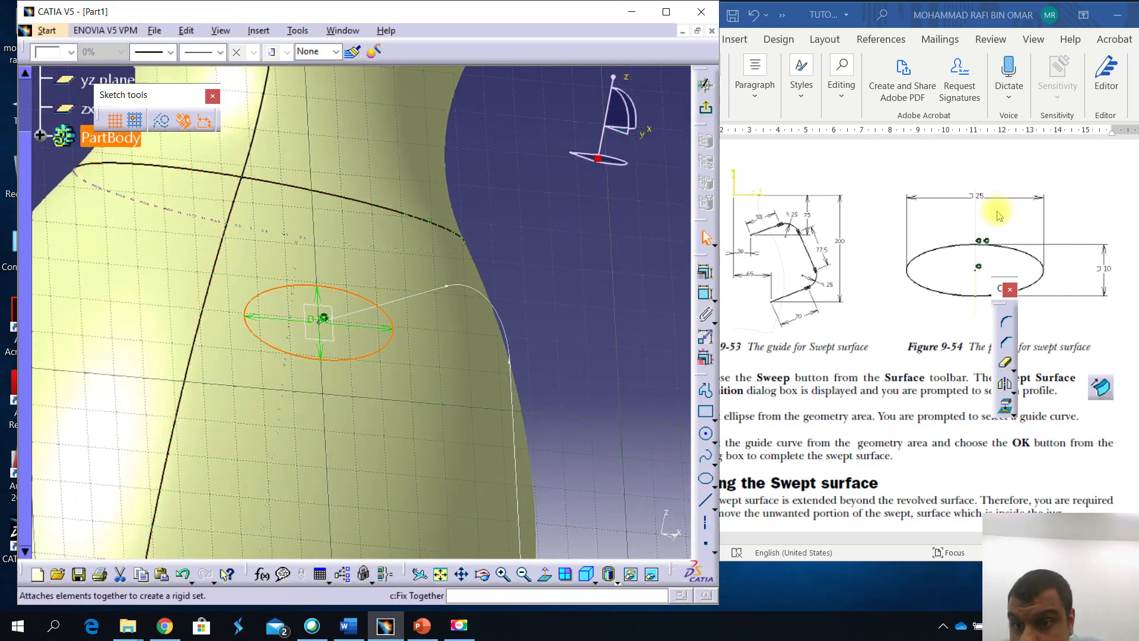
pyautogui.scroll(-3, 935, 363)
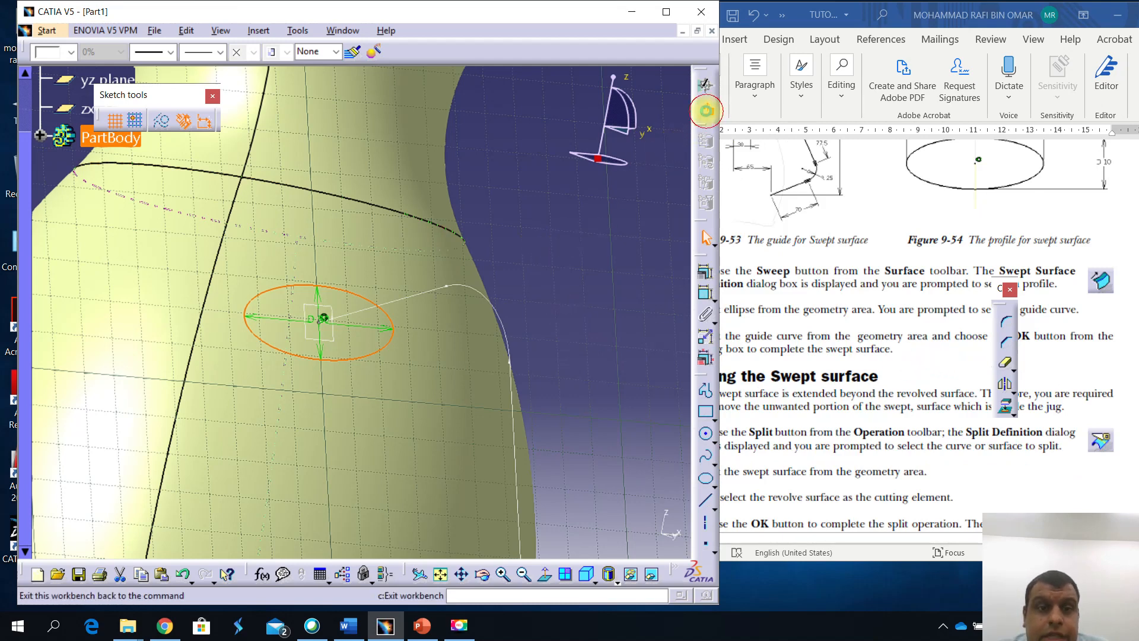
pyautogui.click(705, 110)
pyautogui.moveTo(486, 220); pyautogui.dragTo(437, 325, button='middle')
pyautogui.moveTo(433, 364); pyautogui.dragTo(324, 350, button='middle')
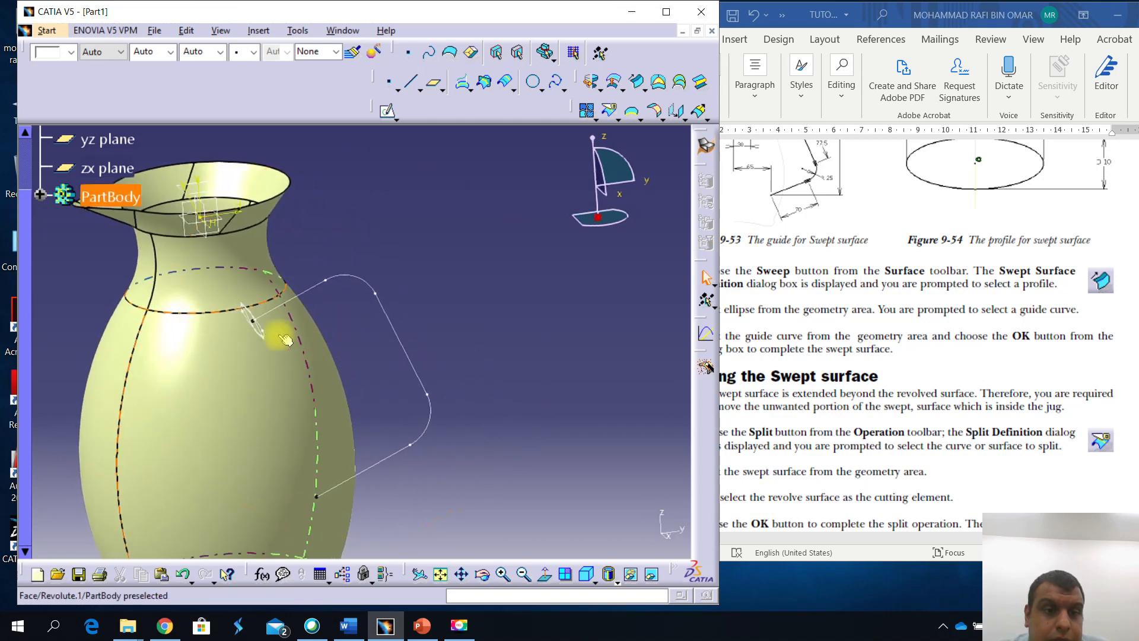
pyautogui.moveTo(254, 330); pyautogui.dragTo(339, 335, button='middle')
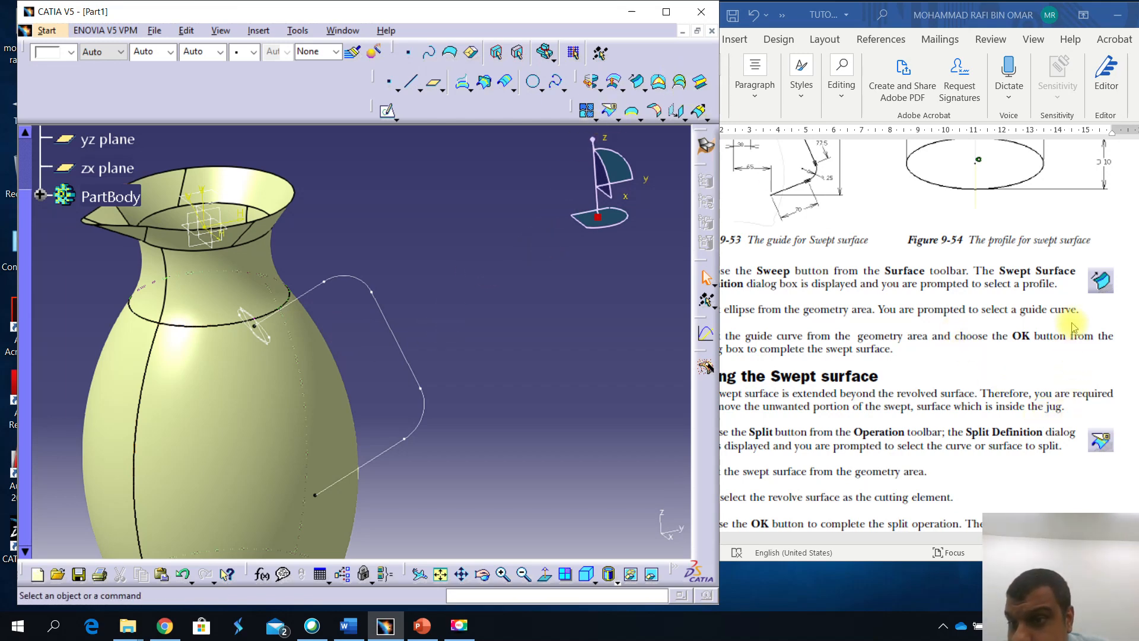
# Create the handle as a swept surface with reference surface, using the ellipse sketch as profile and the handle sketch as guide curve
pyautogui.click(1023, 336)
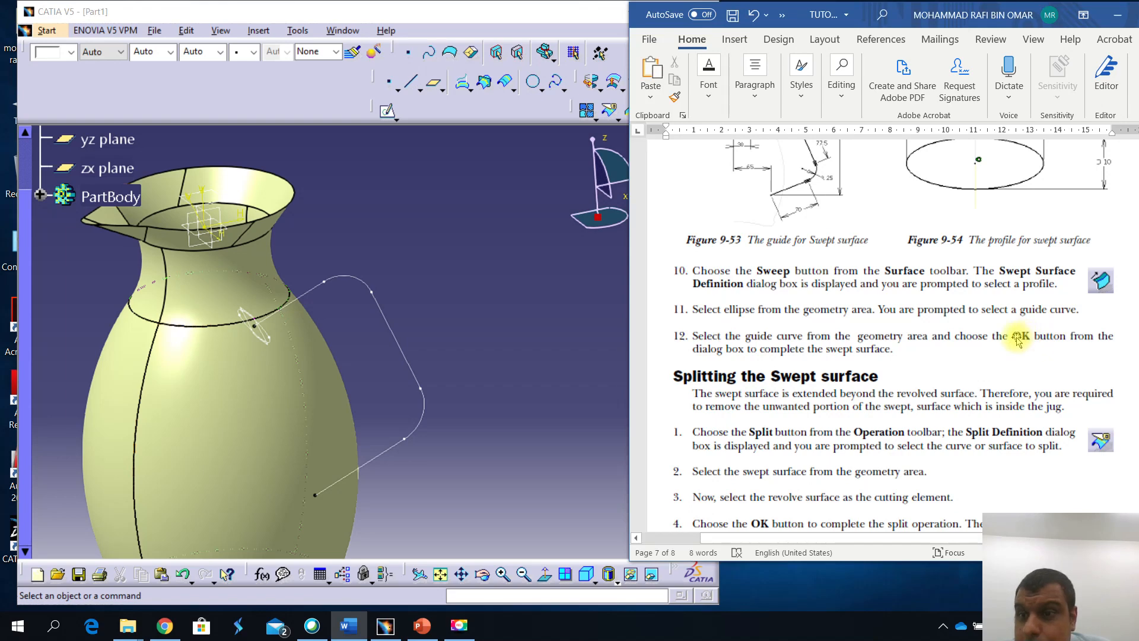
pyautogui.scroll(3, 988, 353)
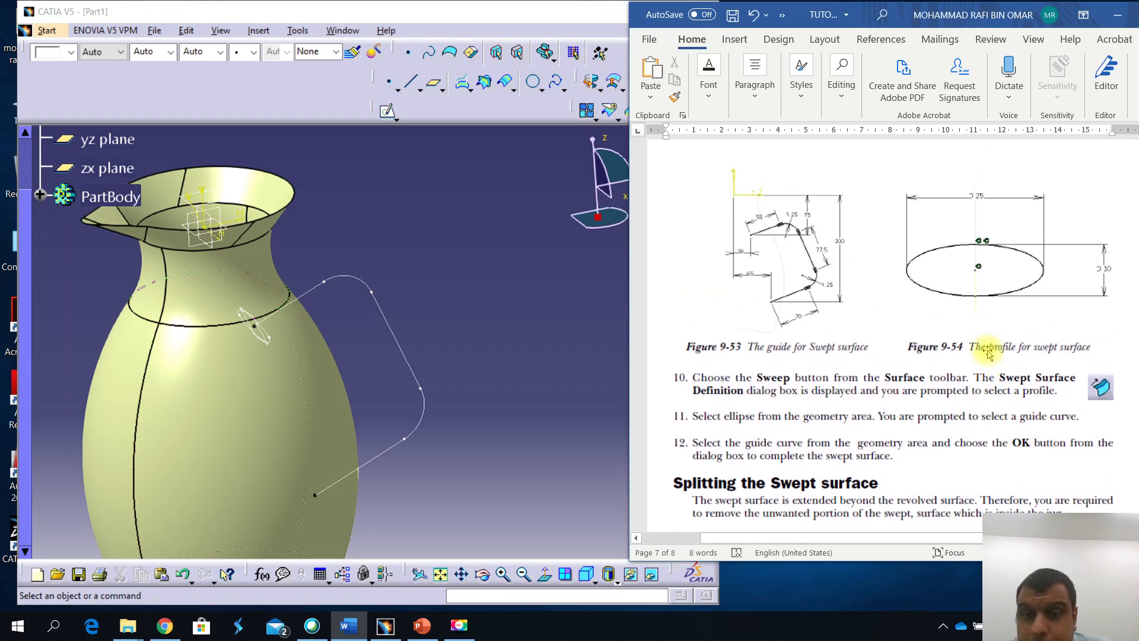
pyautogui.scroll(-1, 988, 353)
pyautogui.click(508, 222)
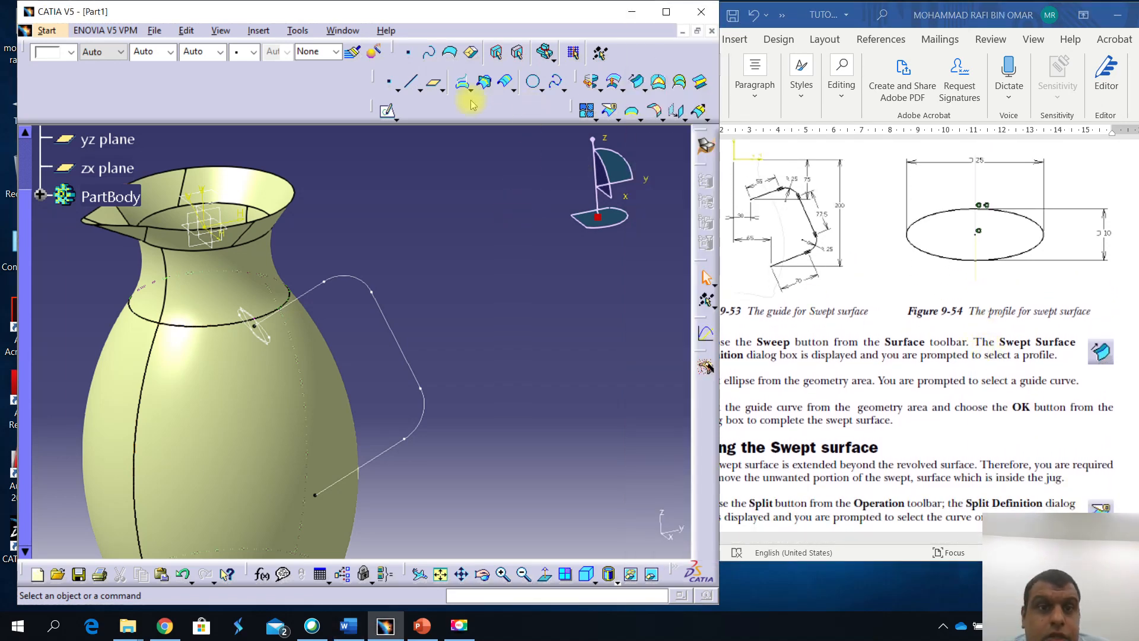
pyautogui.click(637, 89)
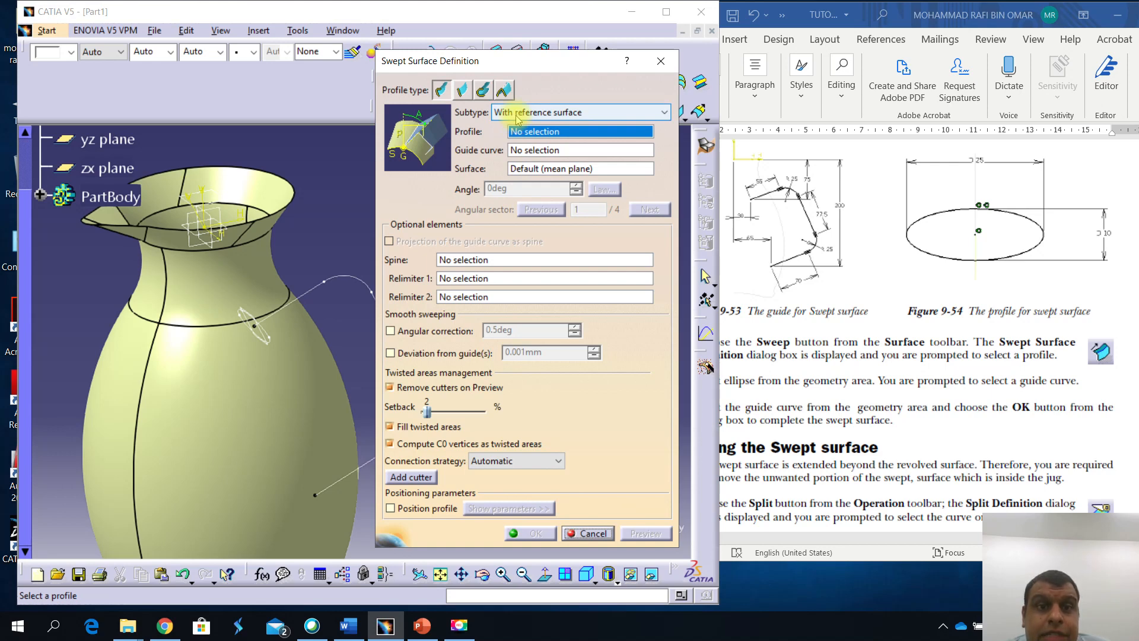
pyautogui.click(509, 115)
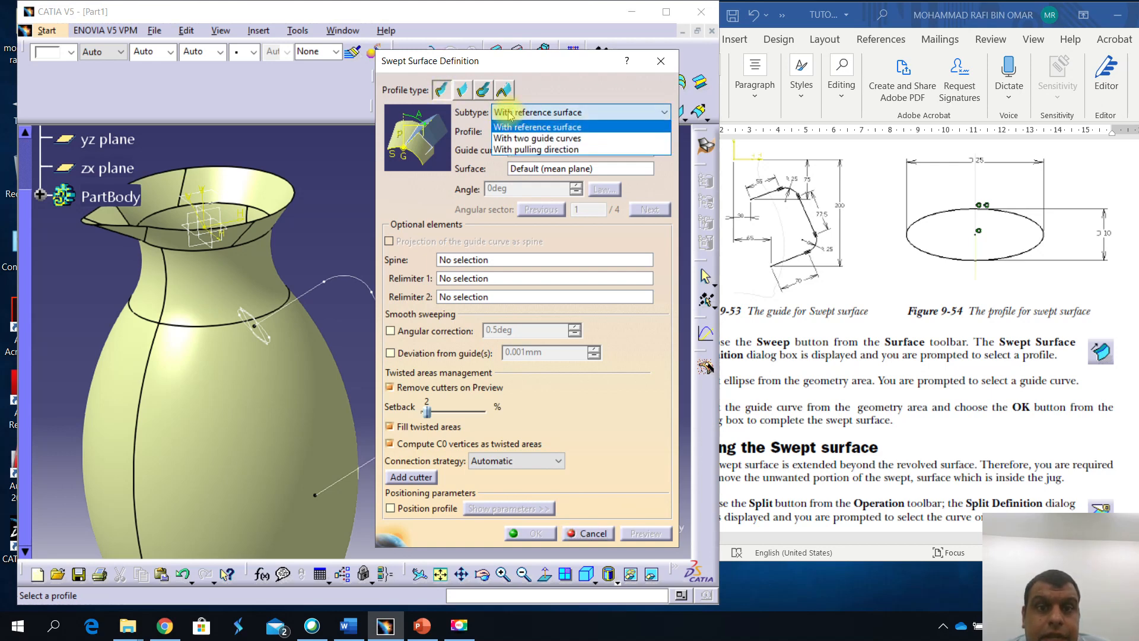
pyautogui.click(509, 115)
pyautogui.moveTo(534, 67); pyautogui.dragTo(821, 104)
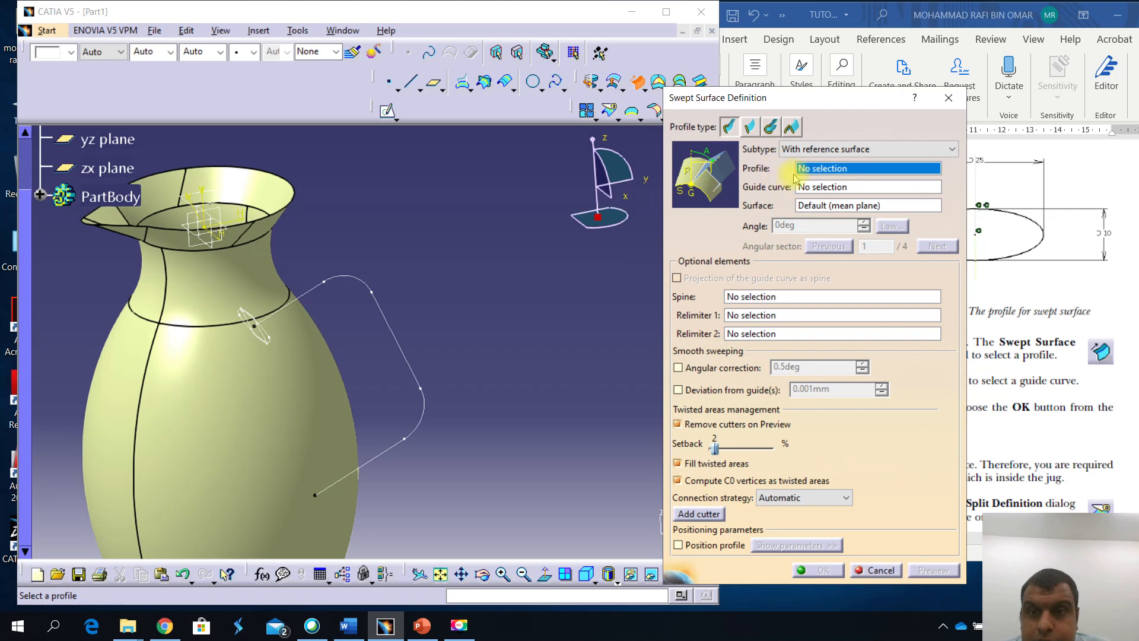
pyautogui.click(264, 334)
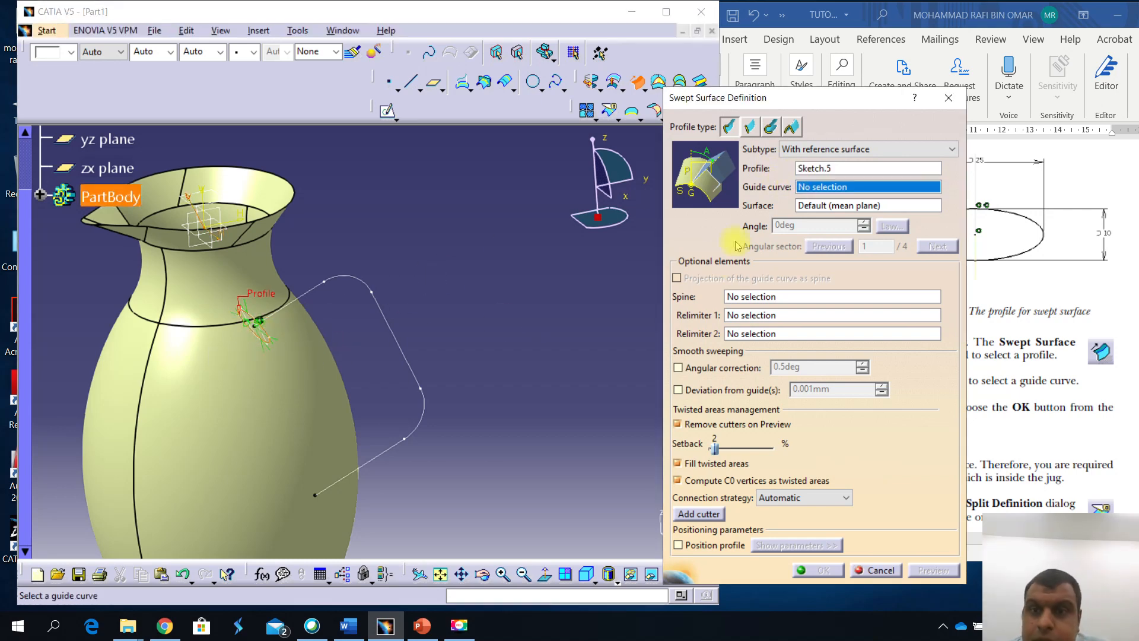
pyautogui.click(353, 281)
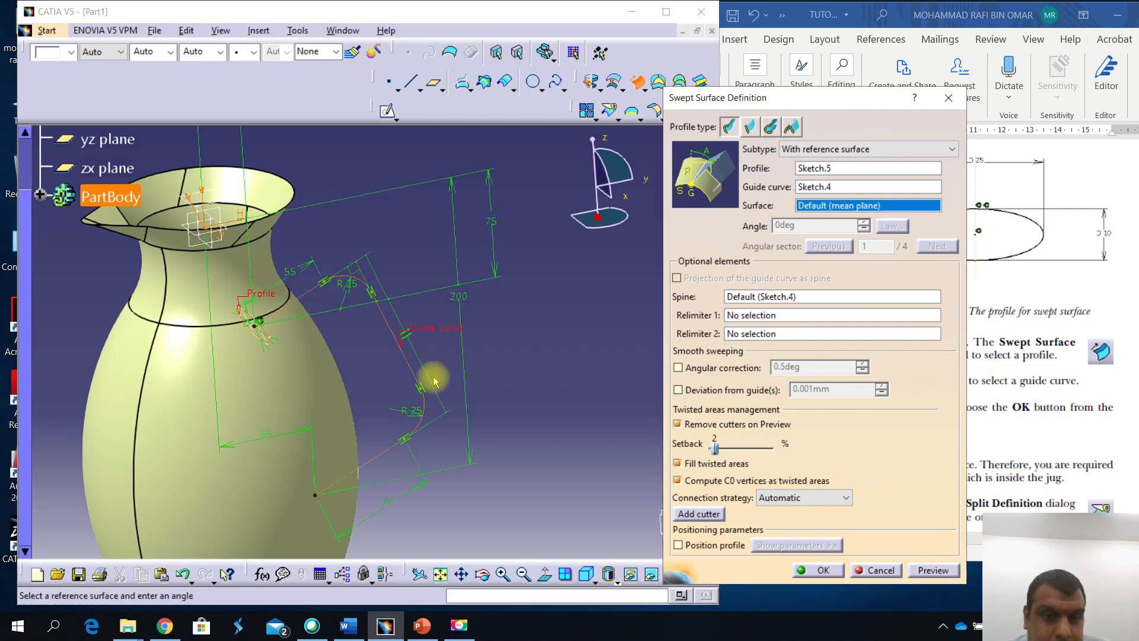
pyautogui.click(818, 570)
pyautogui.moveTo(546, 382); pyautogui.dragTo(356, 418, button='middle')
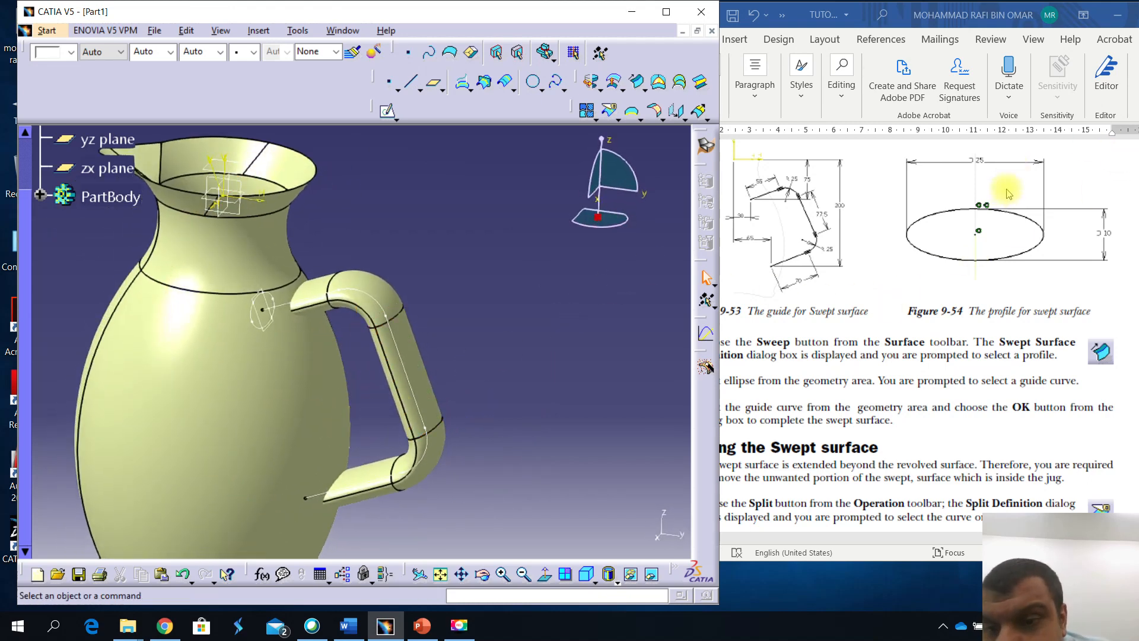
# Switch to the Word tutorial, maximize it and review the instructions and figures for the handle's guide and elliptical profile
pyautogui.moveTo(990, 15); pyautogui.dragTo(863, 48)
pyautogui.click(1014, 43)
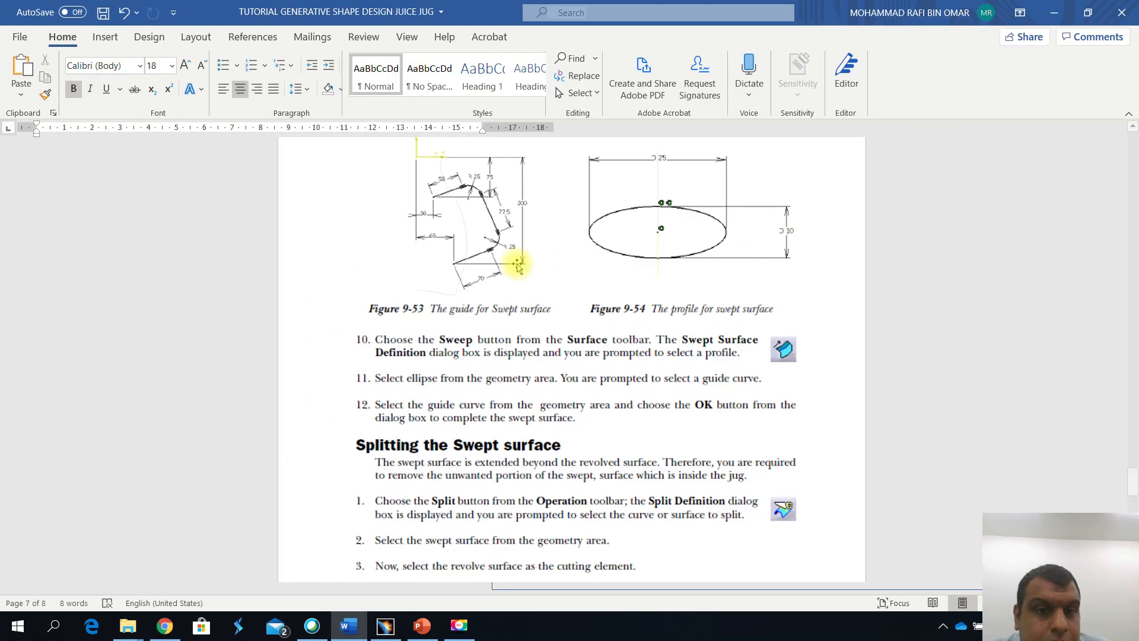
pyautogui.scroll(3, 518, 293)
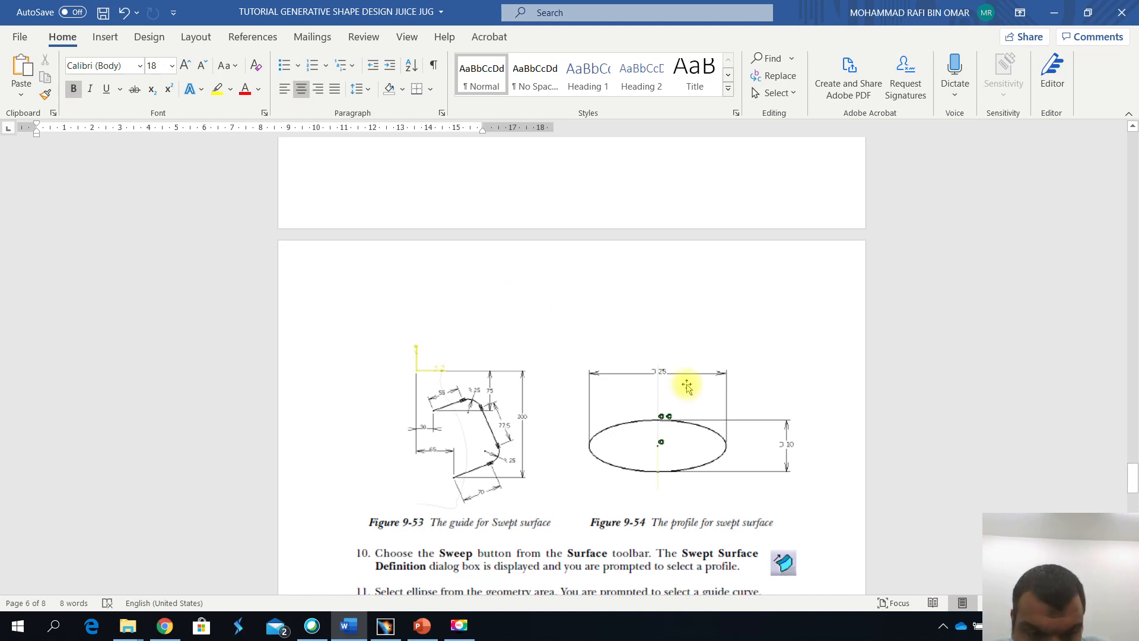
pyautogui.scroll(-6, 684, 382)
pyautogui.scroll(4, 683, 381)
pyautogui.scroll(8, 683, 381)
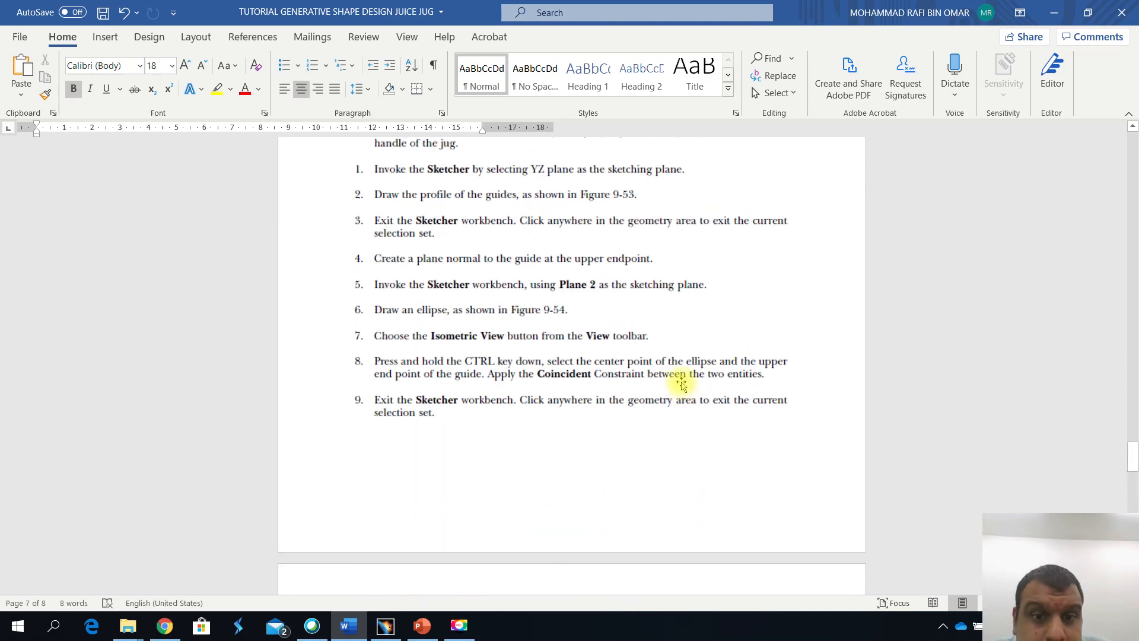
# Review the tutorial's sweep steps, the guide and ellipse dimensions in Figures 9-53 and 9-54, and the section on splitting the swept surface
pyautogui.scroll(3, 681, 383)
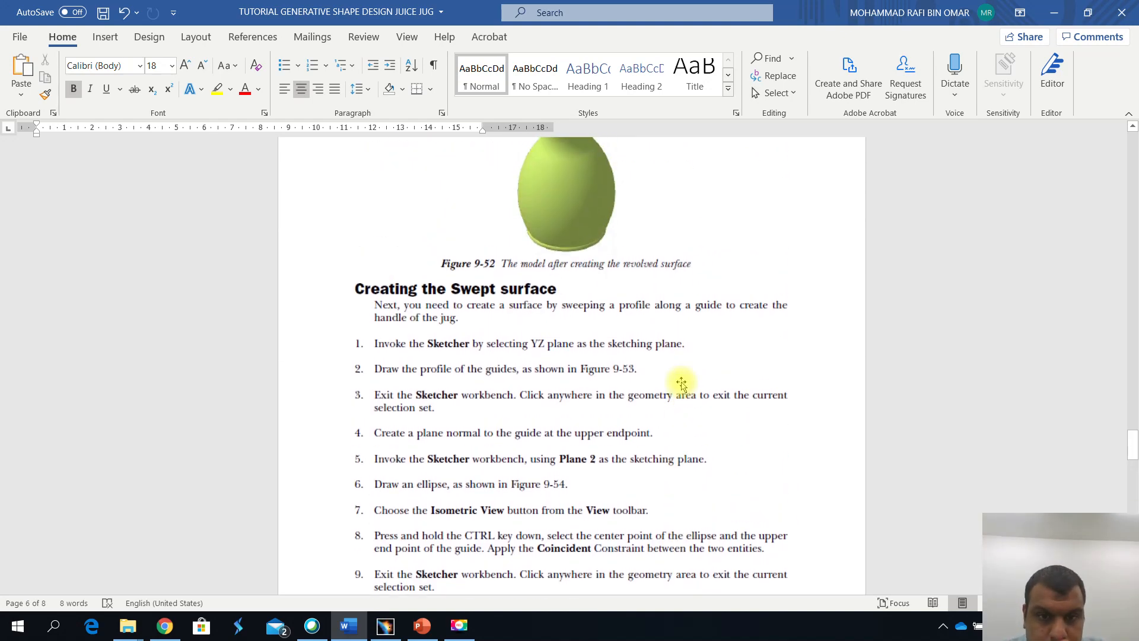
pyautogui.scroll(-3, 680, 384)
pyautogui.scroll(-2, 680, 384)
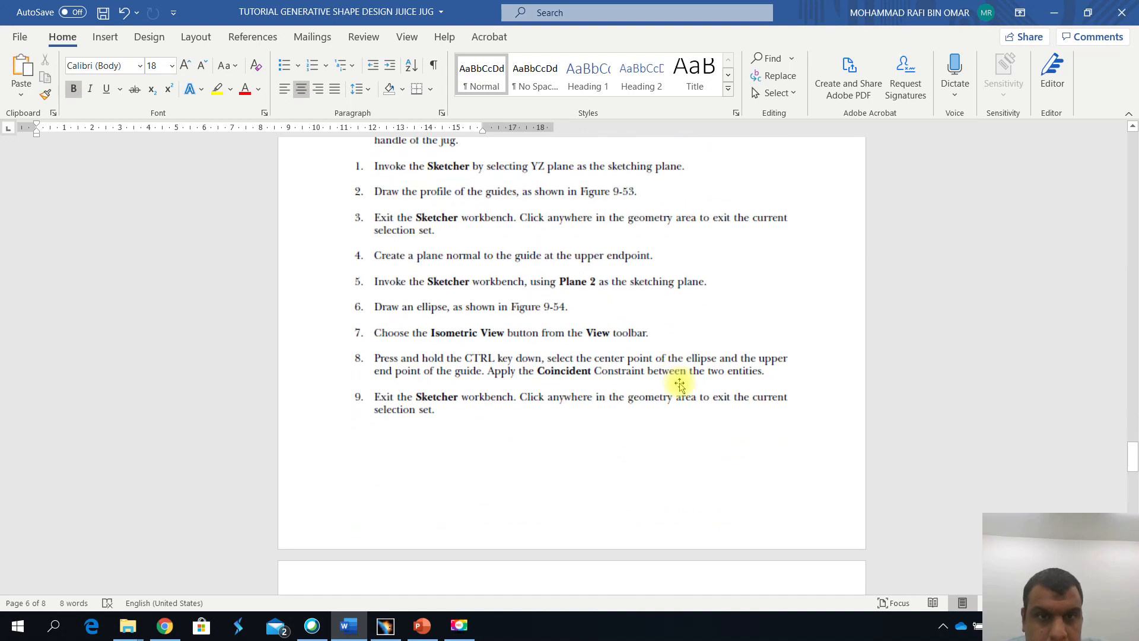
pyautogui.scroll(-10, 680, 384)
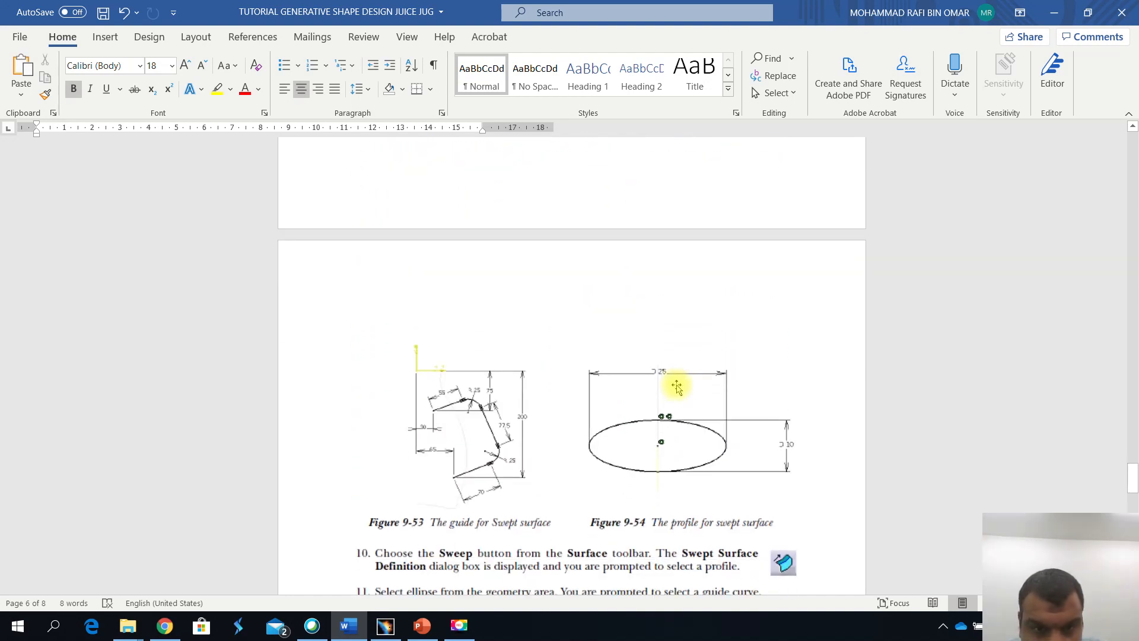
pyautogui.scroll(-1, 677, 387)
pyautogui.scroll(-2, 677, 387)
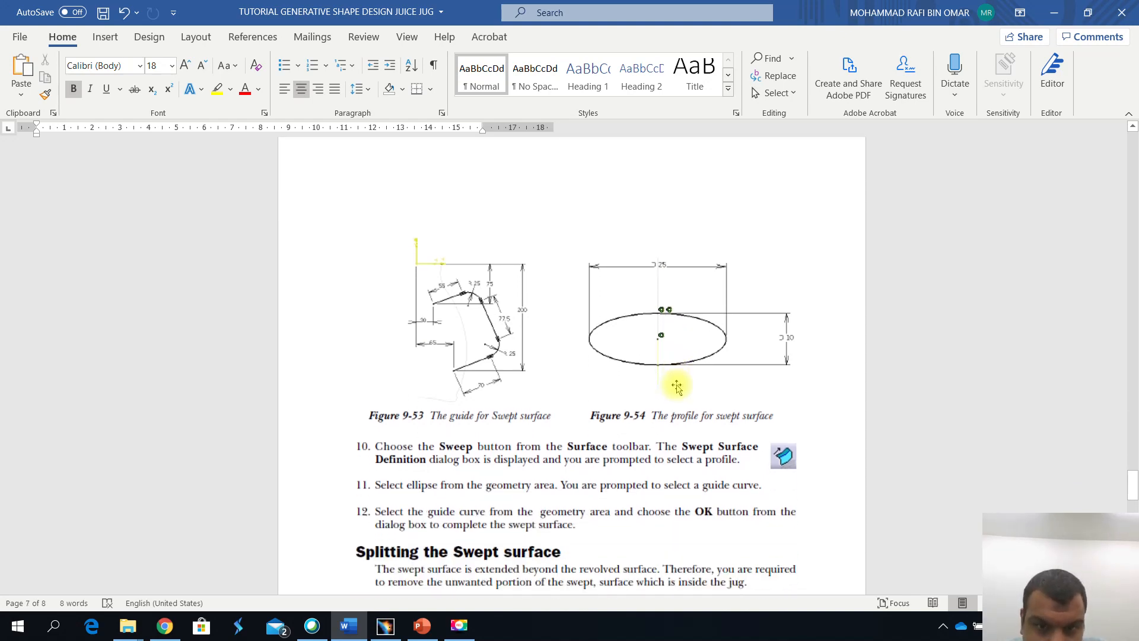
pyautogui.scroll(-20, 677, 387)
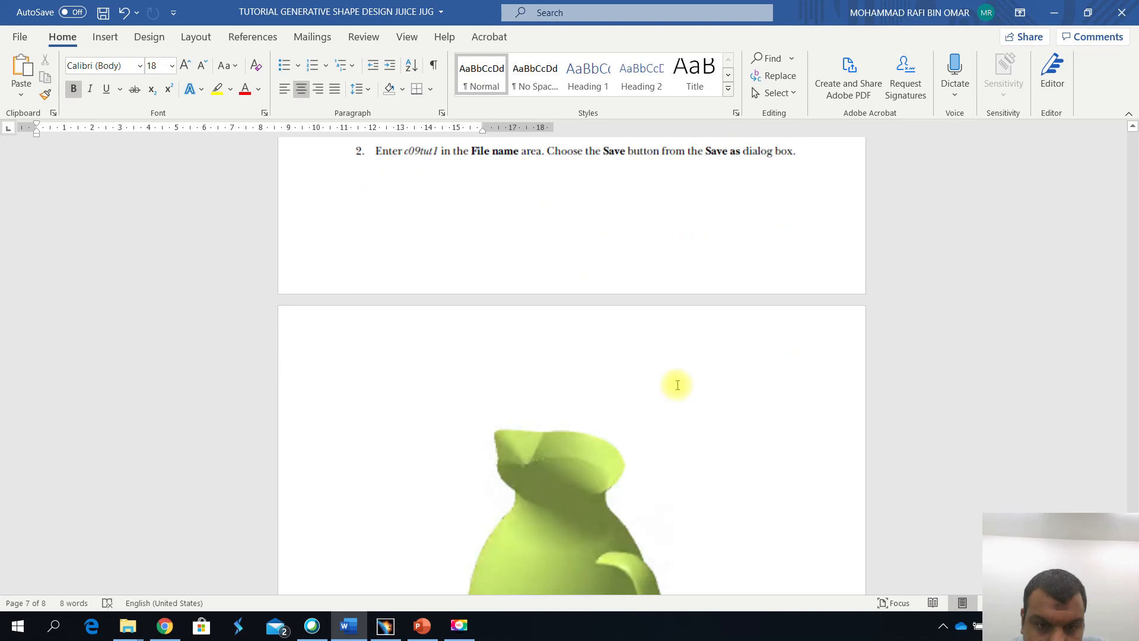
pyautogui.scroll(-5, 677, 385)
pyautogui.scroll(8, 677, 385)
pyautogui.scroll(10, 676, 387)
pyautogui.scroll(1, 662, 337)
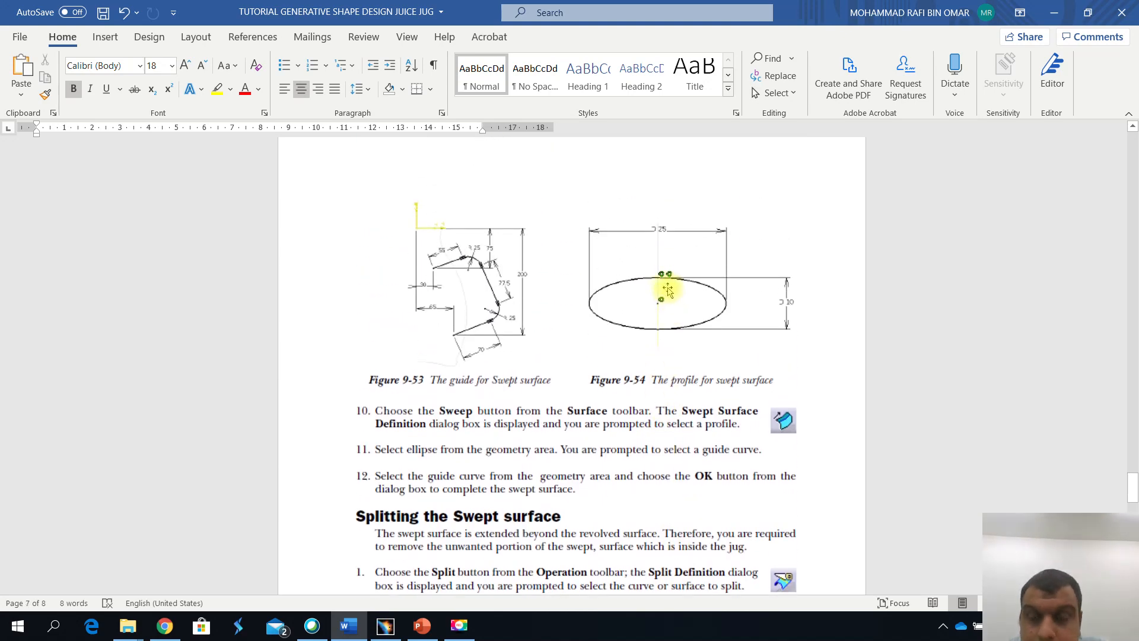
# Switch back to CATIA, reopen the handle's ellipse sketch and move both diameter dimensions clear of the ellipse
pyautogui.click(1060, 11)
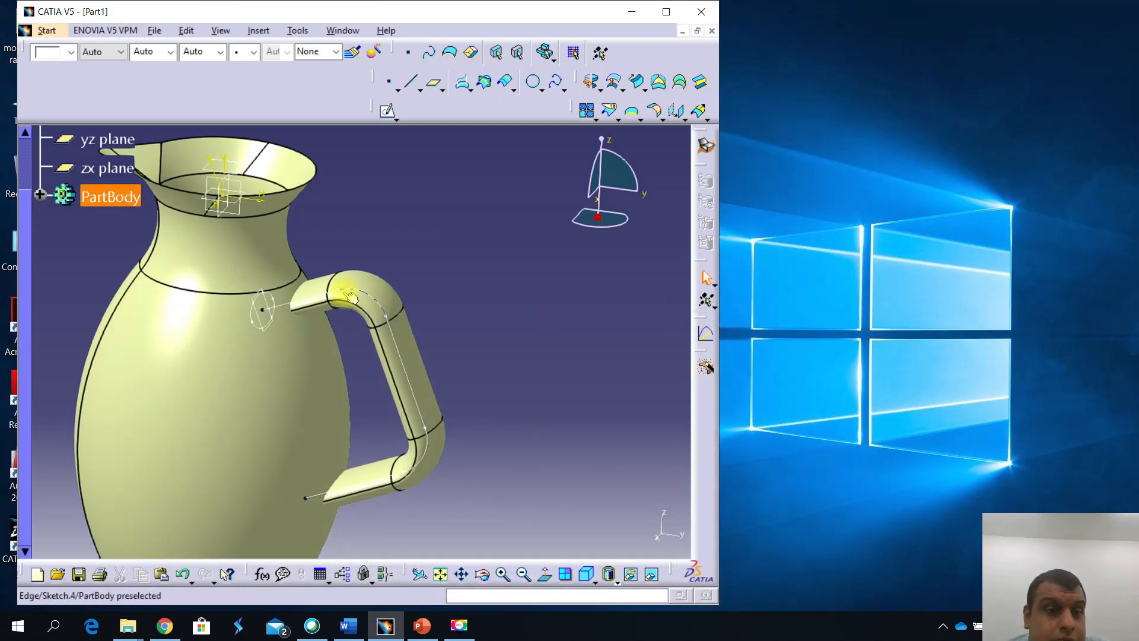
pyautogui.doubleClick(274, 300)
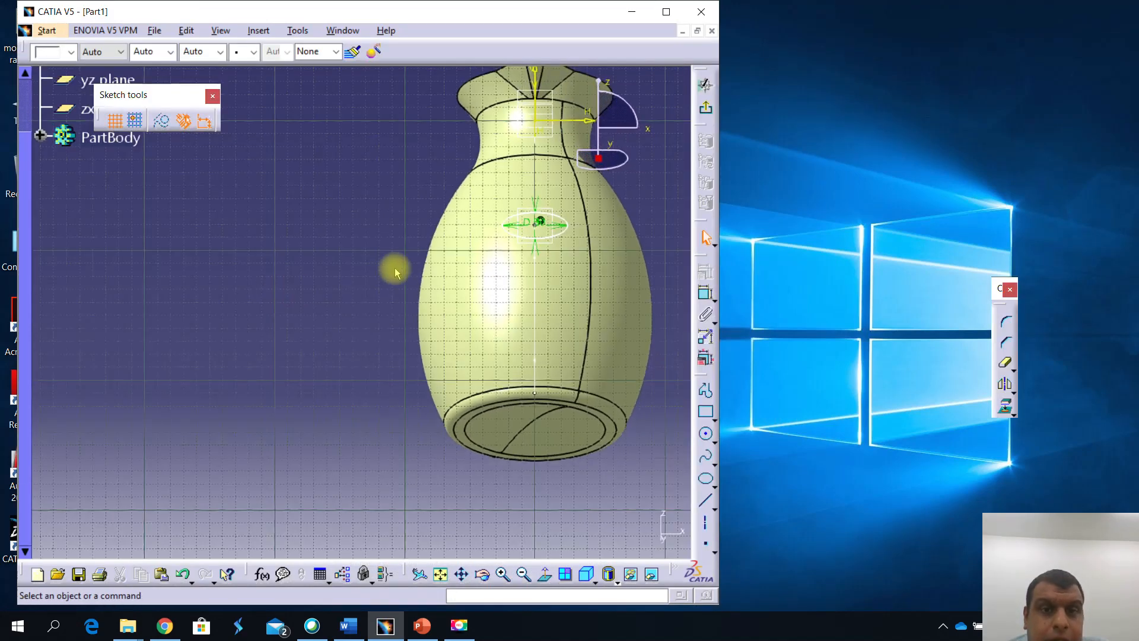
pyautogui.moveTo(501, 219)
pyautogui.mouseDown(button='middle')
pyautogui.moveTo(403, 300)
pyautogui.moveTo(449, 244)
pyautogui.moveTo(474, 130)
pyautogui.mouseUp(button='middle')
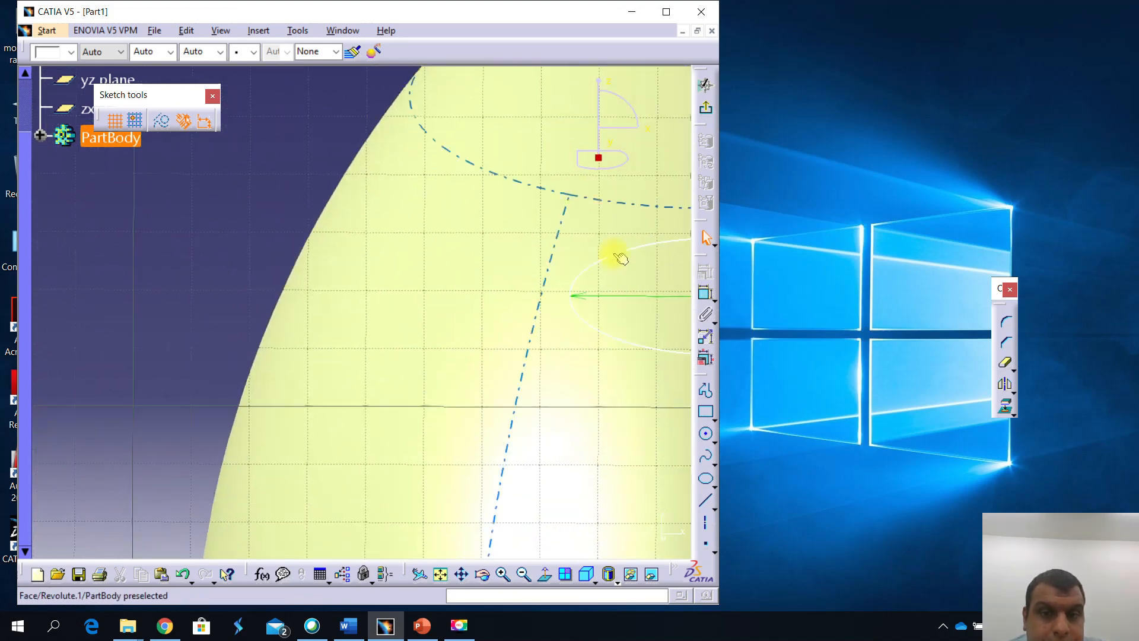
pyautogui.moveTo(617, 251); pyautogui.dragTo(60, 279, button='middle')
pyautogui.moveTo(237, 375); pyautogui.dragTo(336, 382, button='middle')
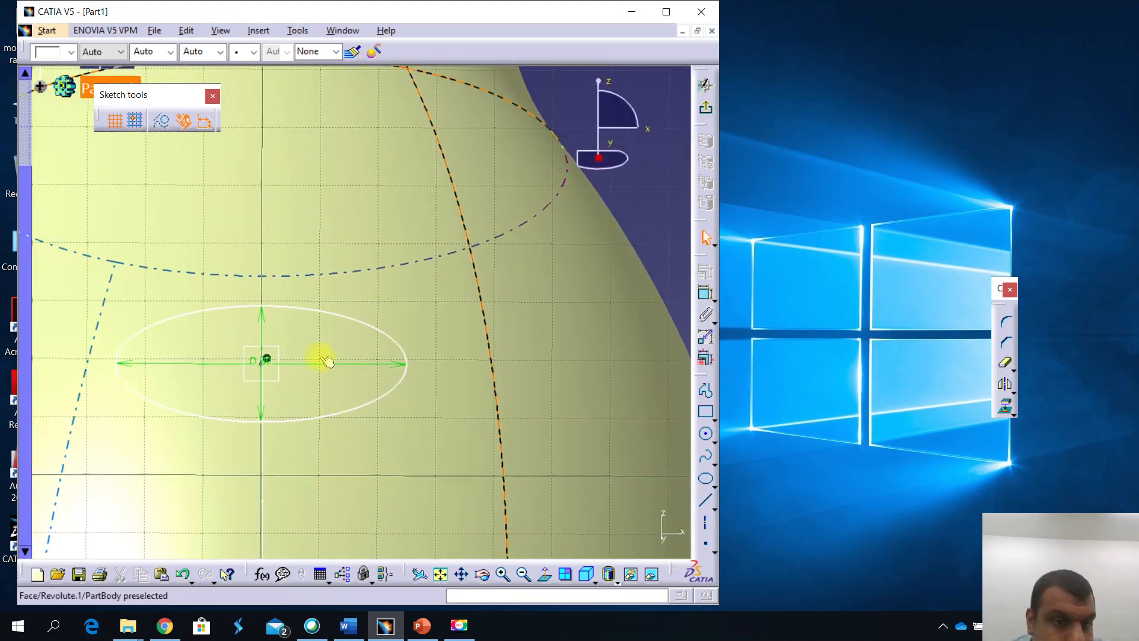
pyautogui.moveTo(328, 362); pyautogui.dragTo(373, 249)
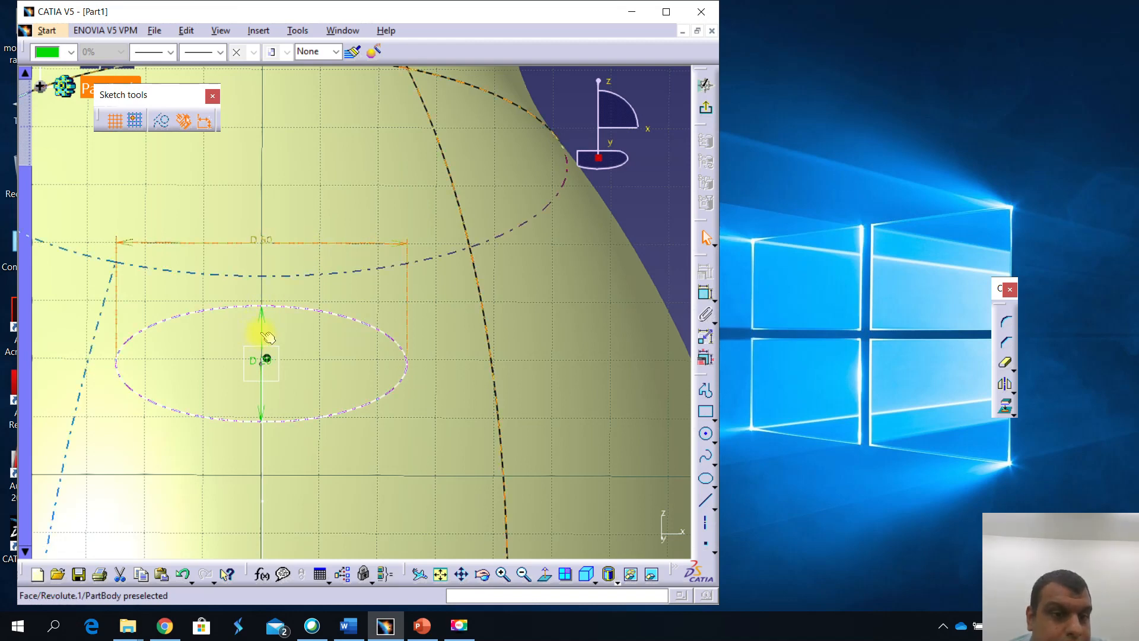
pyautogui.moveTo(266, 336); pyautogui.dragTo(472, 366)
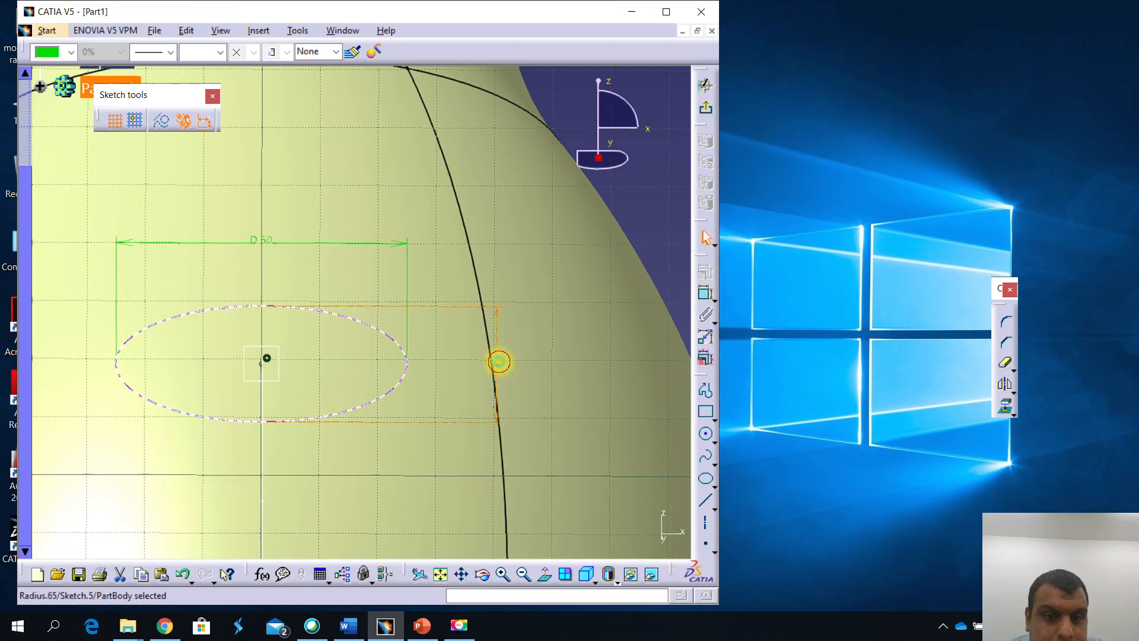
# Set the ellipse's minor diameter to 10 mm and major diameter to 25 mm, and exit the sketch
pyautogui.doubleClick(499, 361)
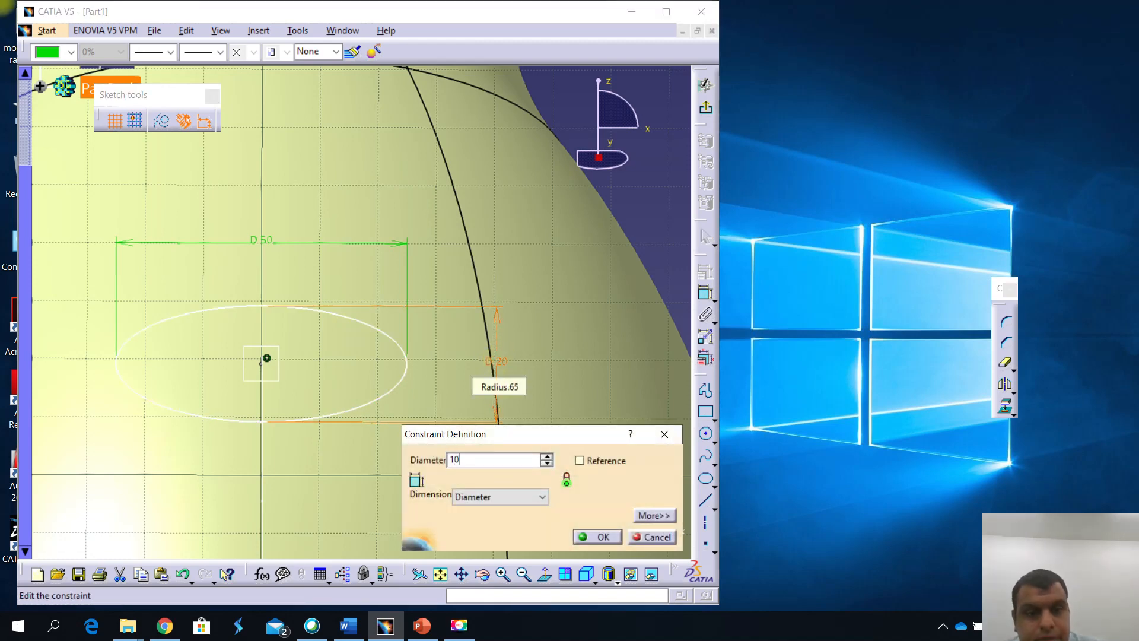
pyautogui.press('Return')
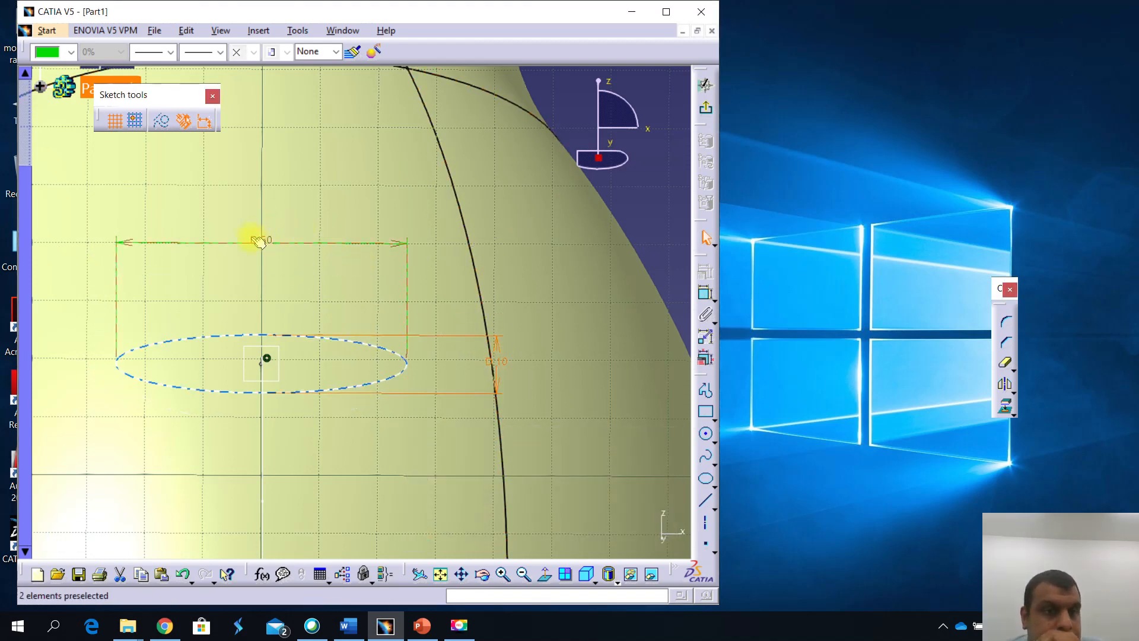
pyautogui.doubleClick(252, 239)
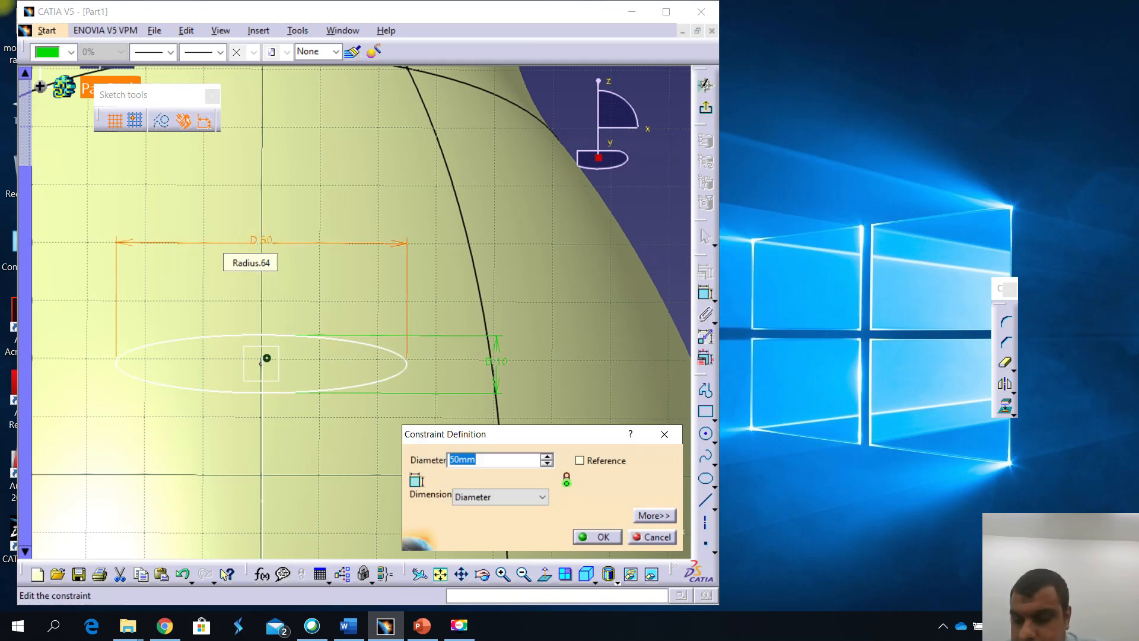
pyautogui.press('Return')
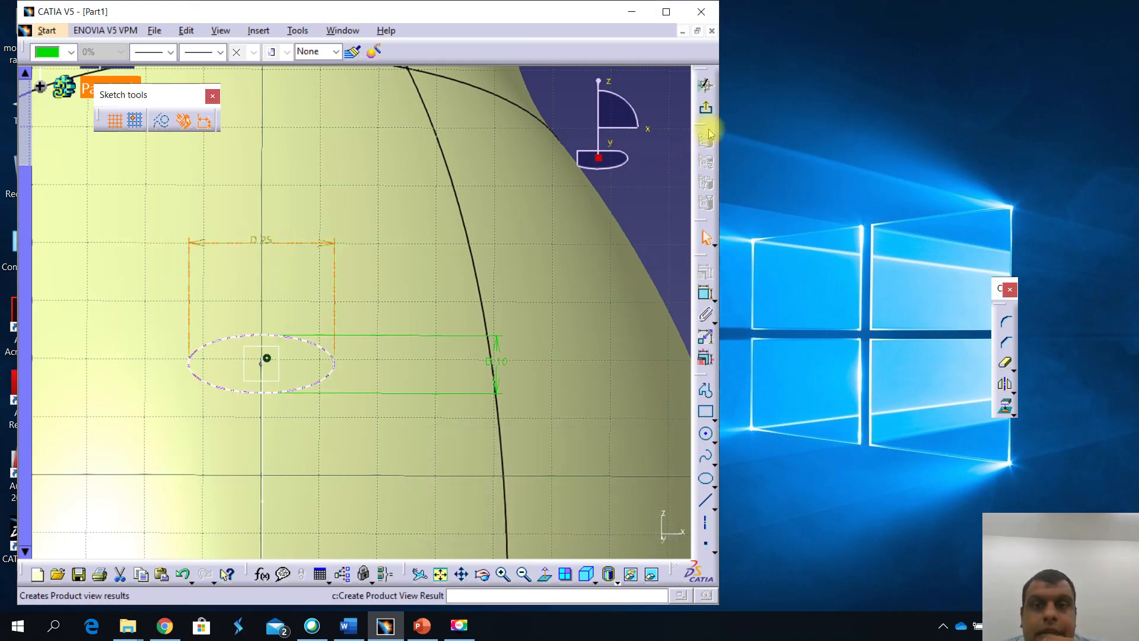
pyautogui.click(706, 107)
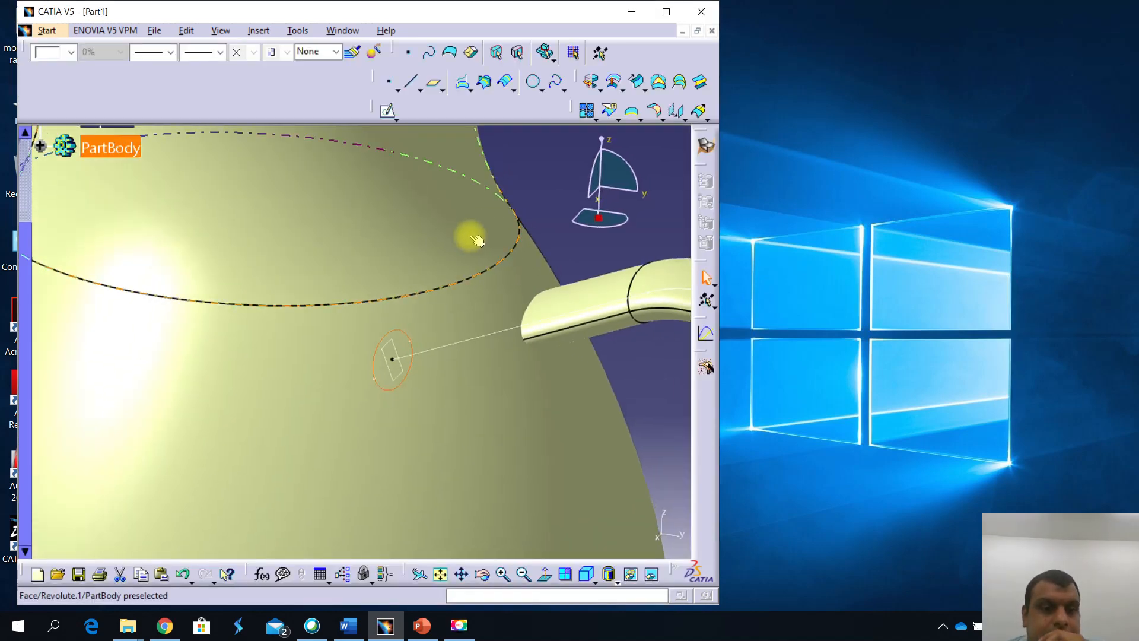
pyautogui.moveTo(468, 239); pyautogui.dragTo(313, 330, button='middle')
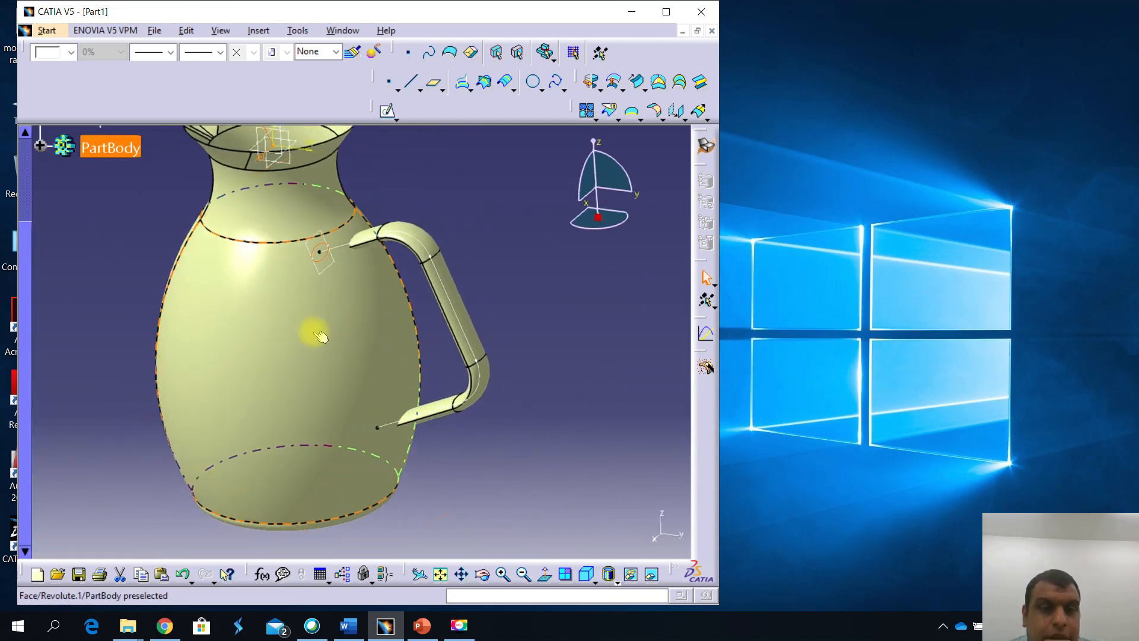
# Hide the handle's guide sketch, Plane.2 and the ellipse sketch, and maximize the CATIA window
pyautogui.rightClick(463, 315)
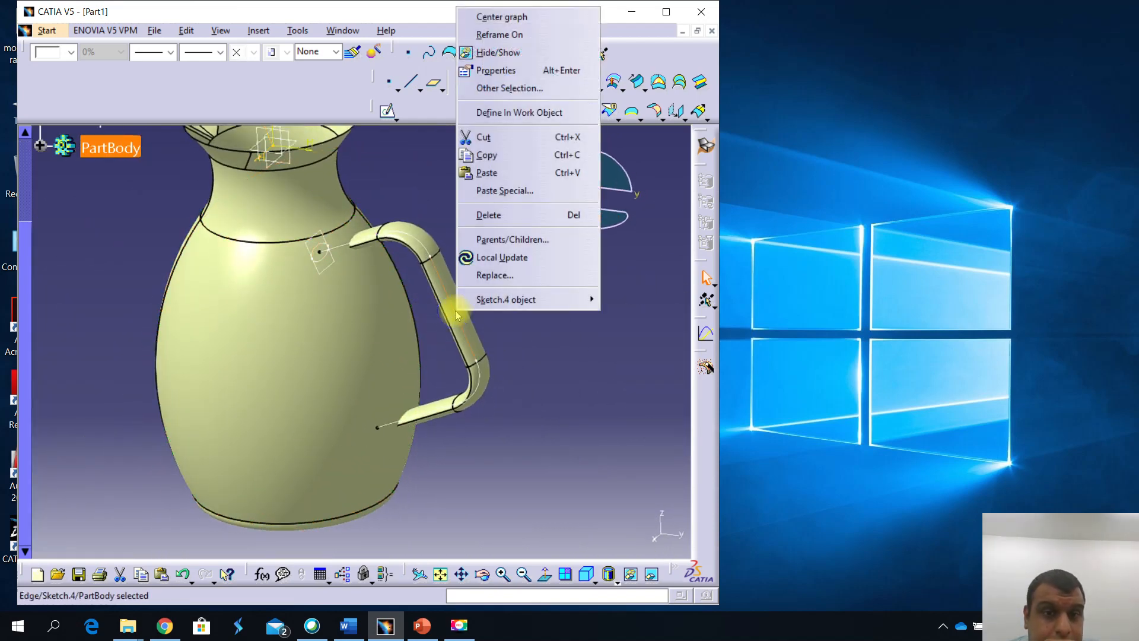
pyautogui.click(501, 51)
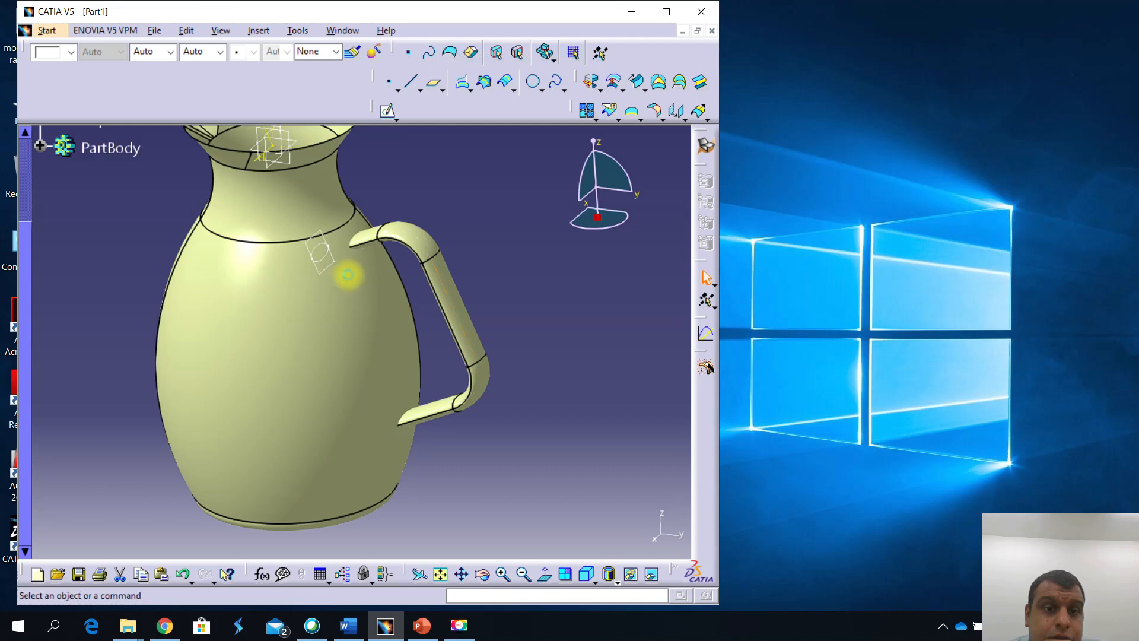
pyautogui.moveTo(450, 284); pyautogui.dragTo(388, 419, button='middle')
pyautogui.rightClick(368, 383)
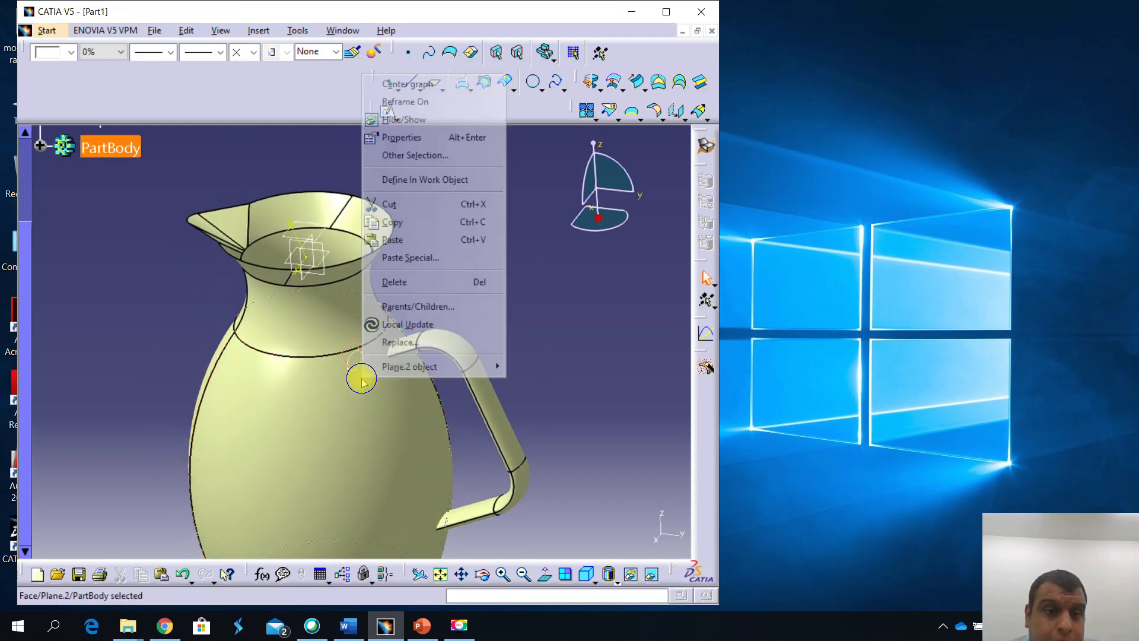
pyautogui.click(413, 119)
pyautogui.click(666, 11)
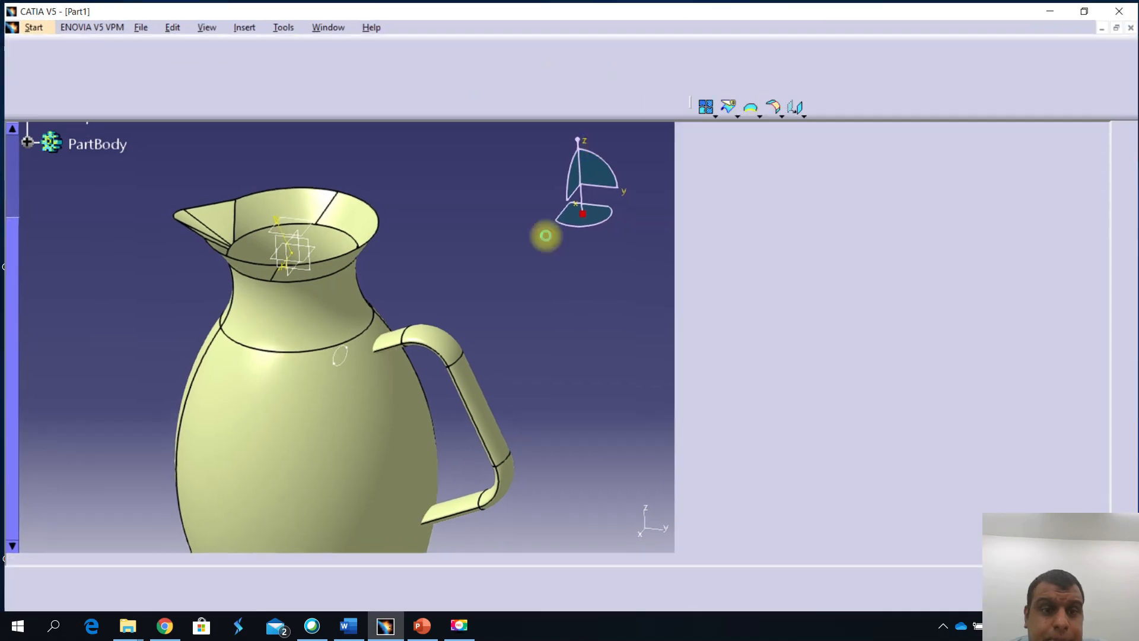
pyautogui.rightClick(548, 366)
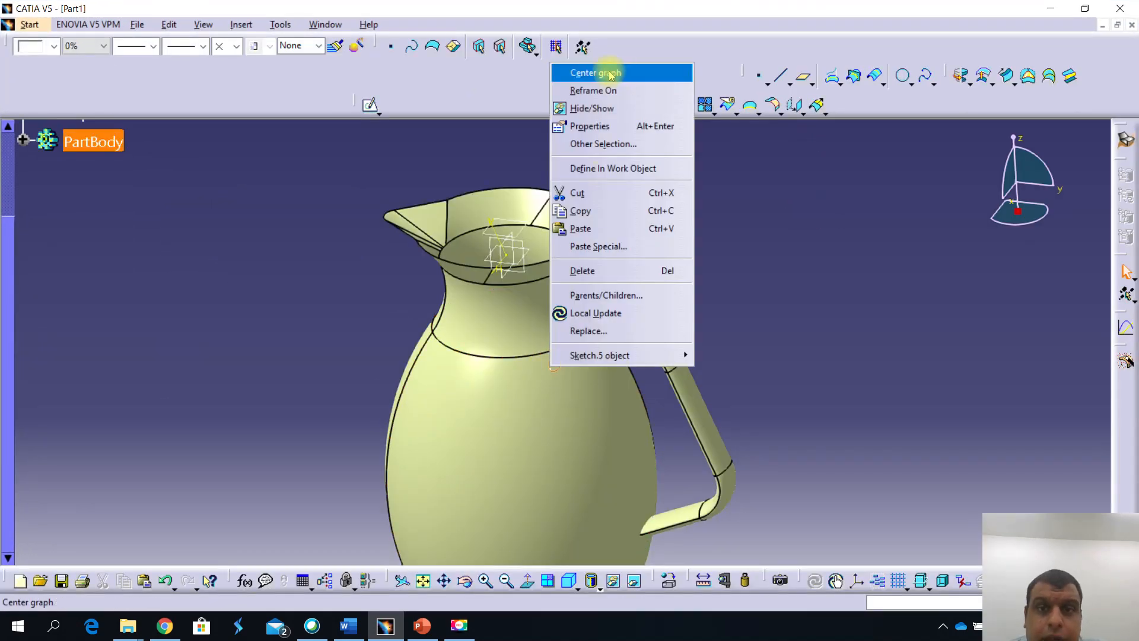
pyautogui.click(587, 105)
pyautogui.moveTo(610, 229); pyautogui.dragTo(538, 365, button='middle')
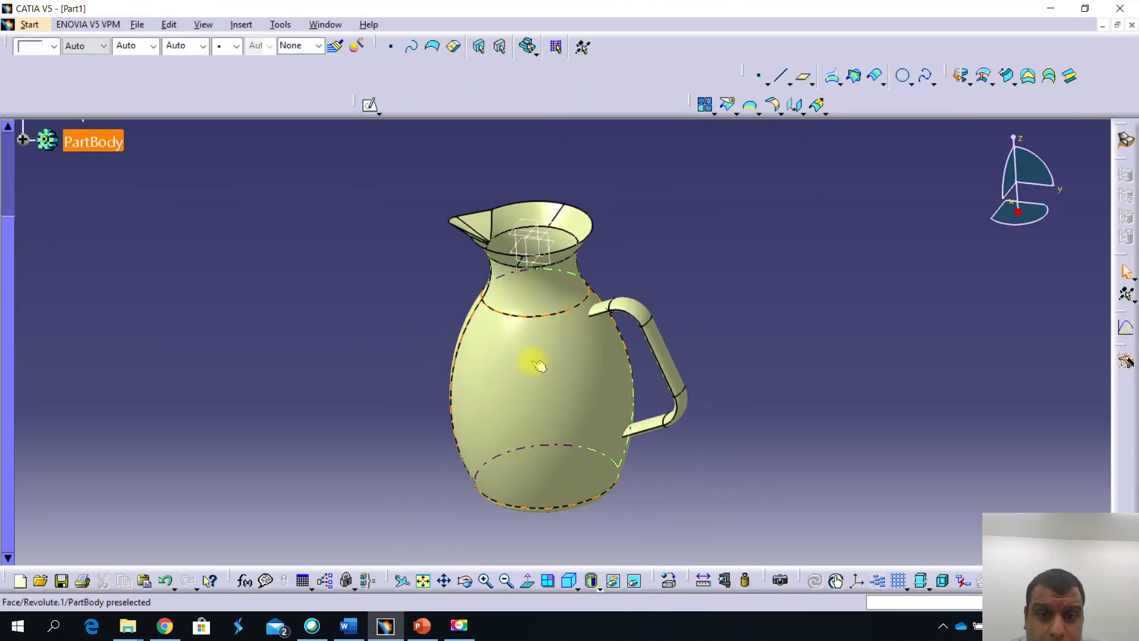
# Expand PartBody, hide Revolute.1 temporarily and show it again, and examine the handle ends extending inside the jug
pyautogui.scroll(3, 133, 326)
pyautogui.click(23, 229)
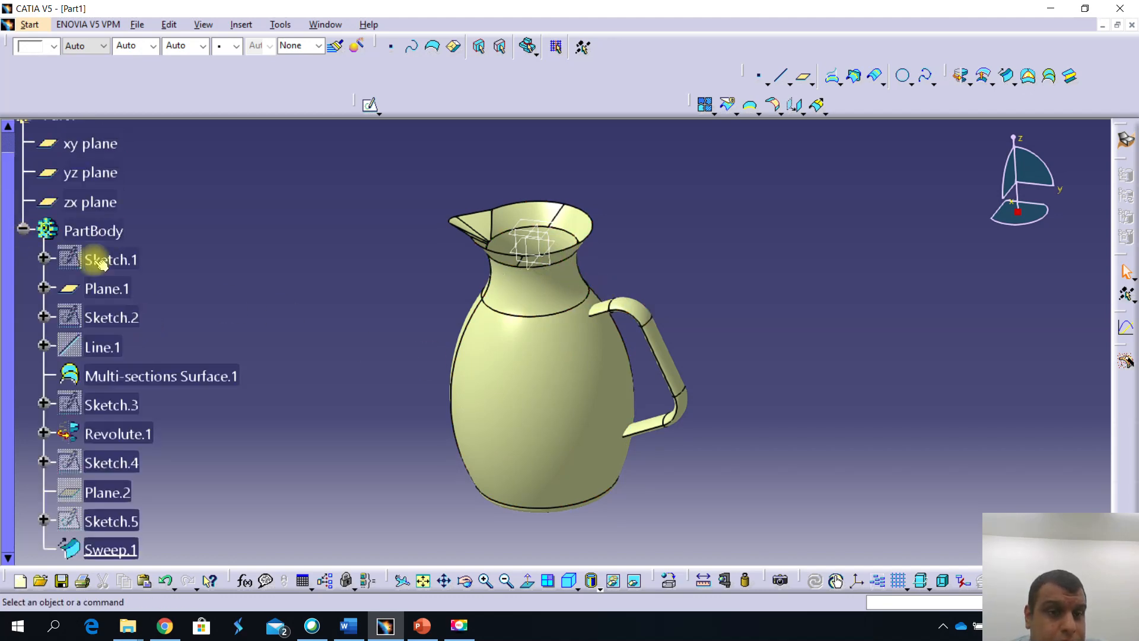
pyautogui.rightClick(526, 420)
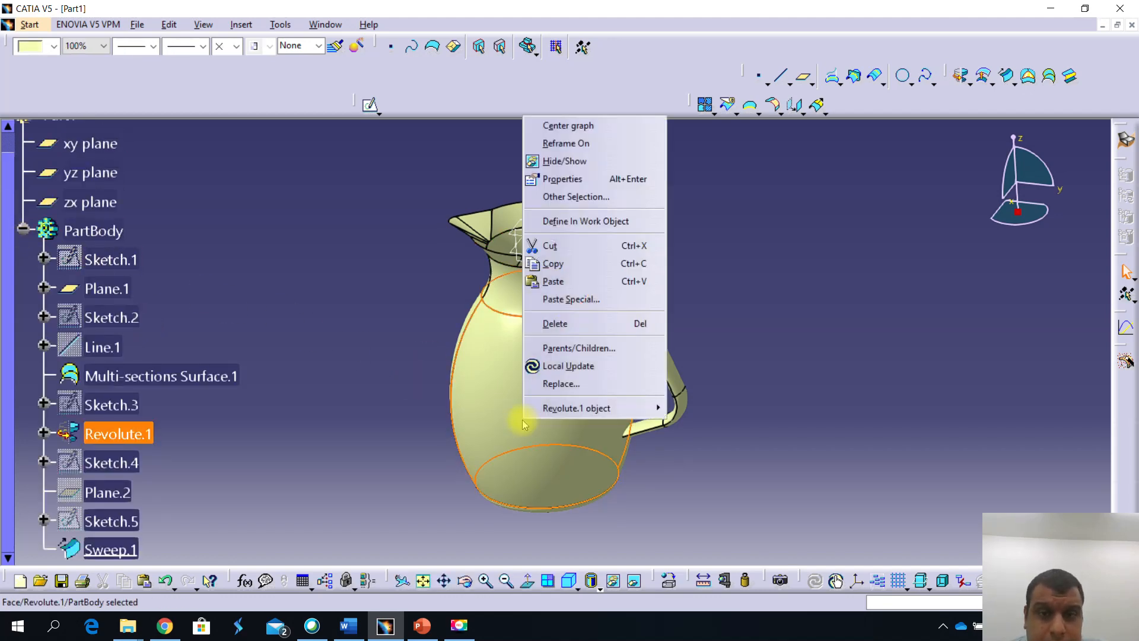
pyautogui.click(620, 162)
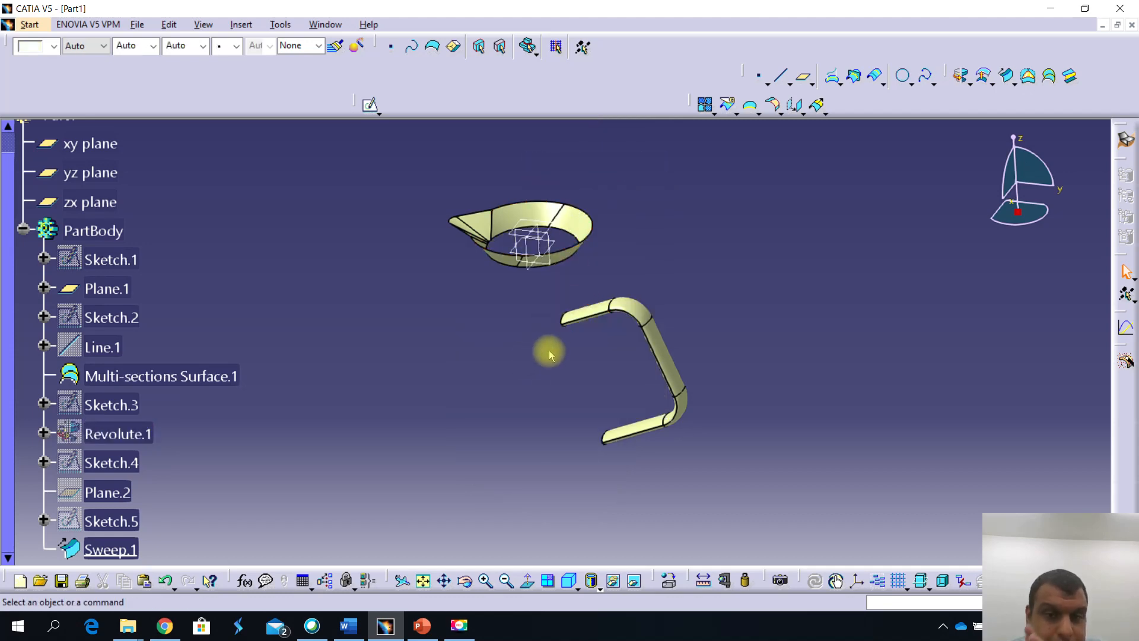
pyautogui.click(162, 374)
pyautogui.rightClick(163, 374)
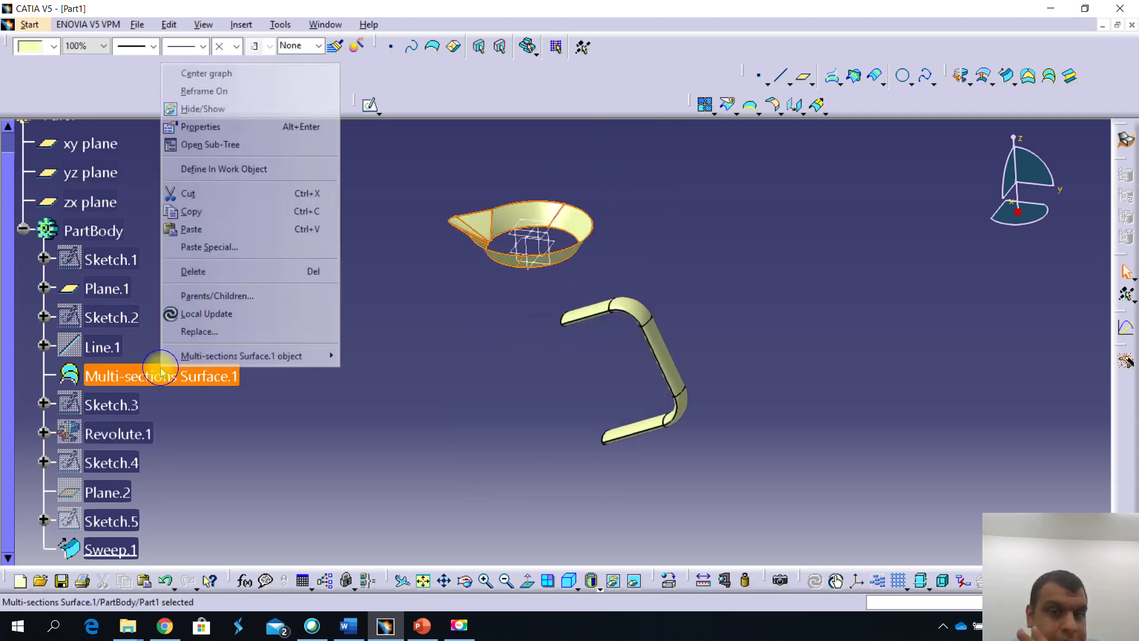
pyautogui.press('Escape')
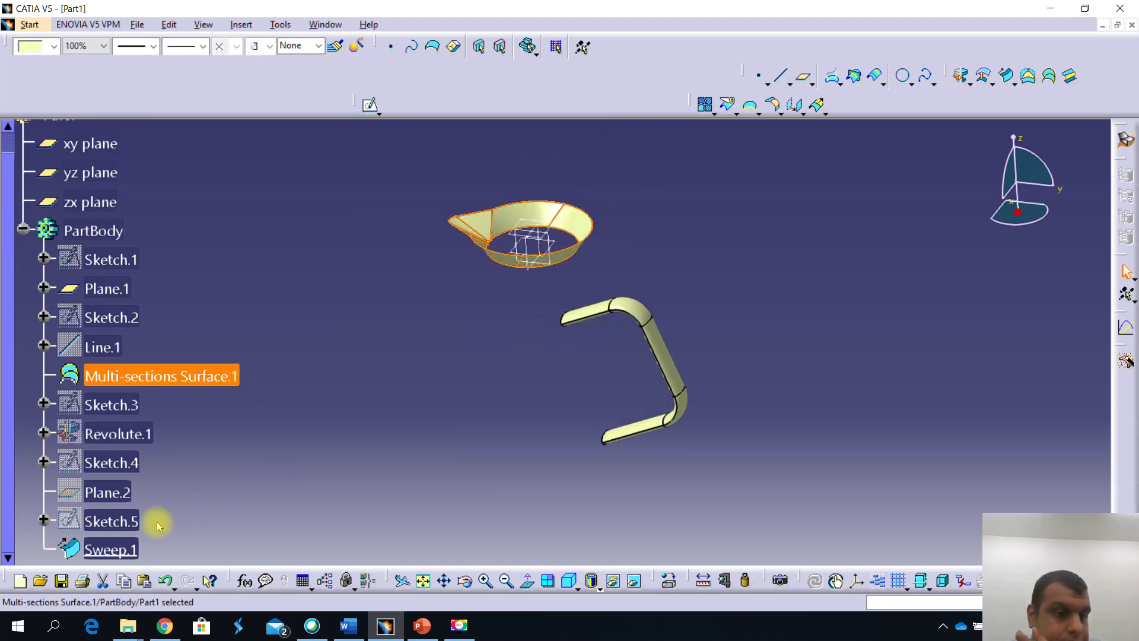
pyautogui.rightClick(118, 433)
pyautogui.click(178, 177)
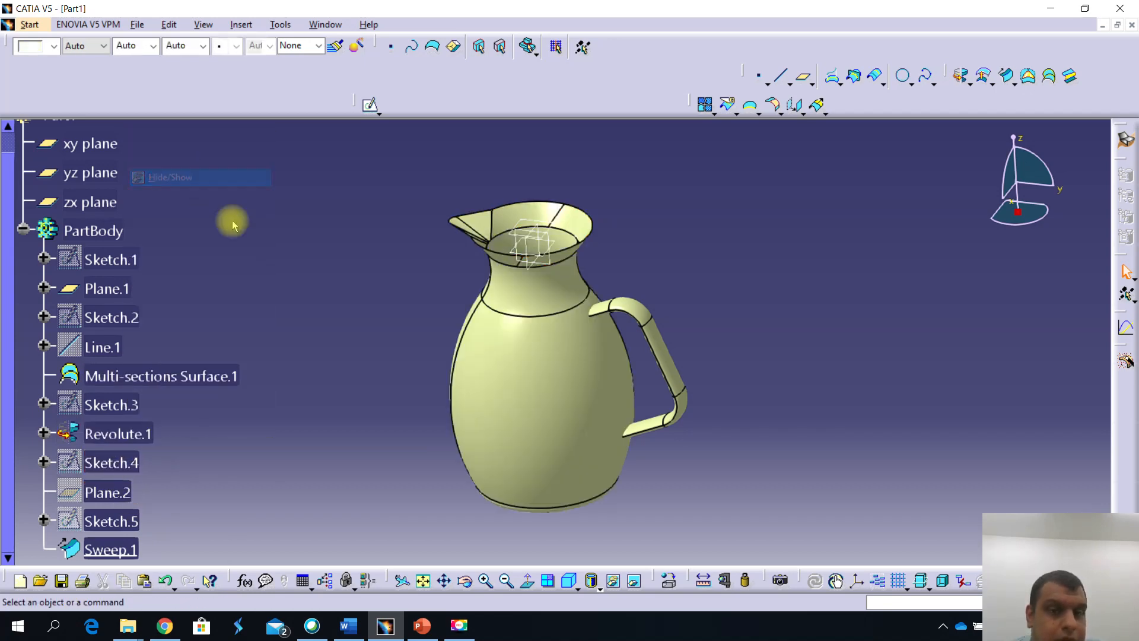
pyautogui.moveTo(607, 427); pyautogui.dragTo(625, 391, button='middle')
pyautogui.scroll(-1, 625, 392)
pyautogui.moveTo(516, 412)
pyautogui.mouseDown(button='middle')
pyautogui.moveTo(508, 372)
pyautogui.moveTo(582, 363)
pyautogui.moveTo(549, 394)
pyautogui.moveTo(618, 516)
pyautogui.moveTo(496, 457)
pyautogui.moveTo(525, 432)
pyautogui.mouseUp(button='middle')
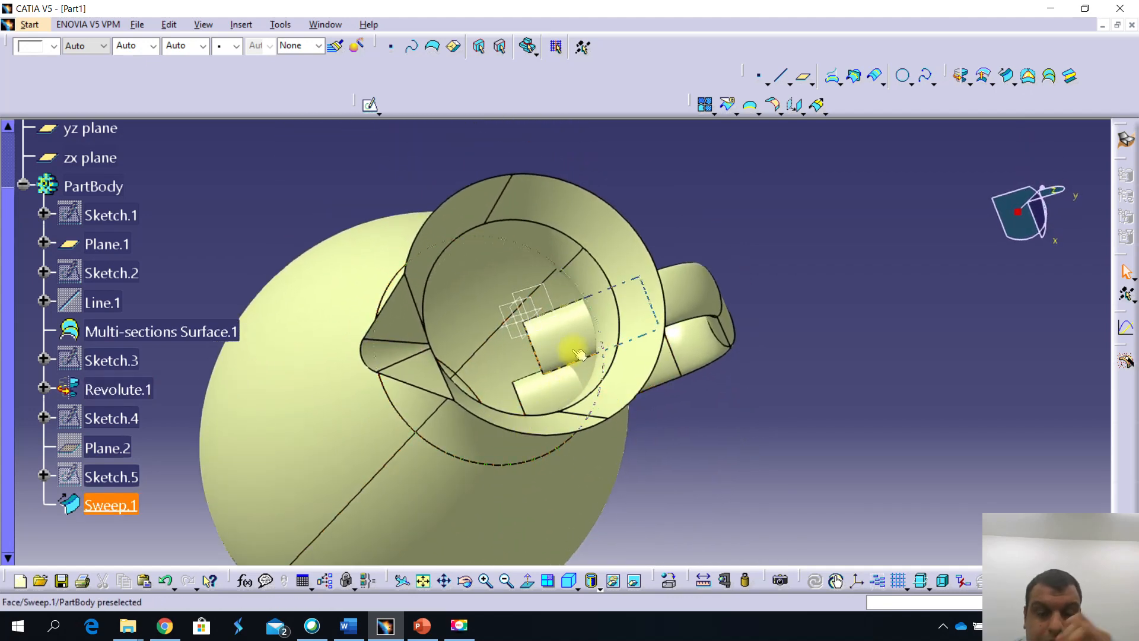
pyautogui.moveTo(546, 400); pyautogui.dragTo(574, 357, button='middle')
pyautogui.scroll(-1, 480, 366)
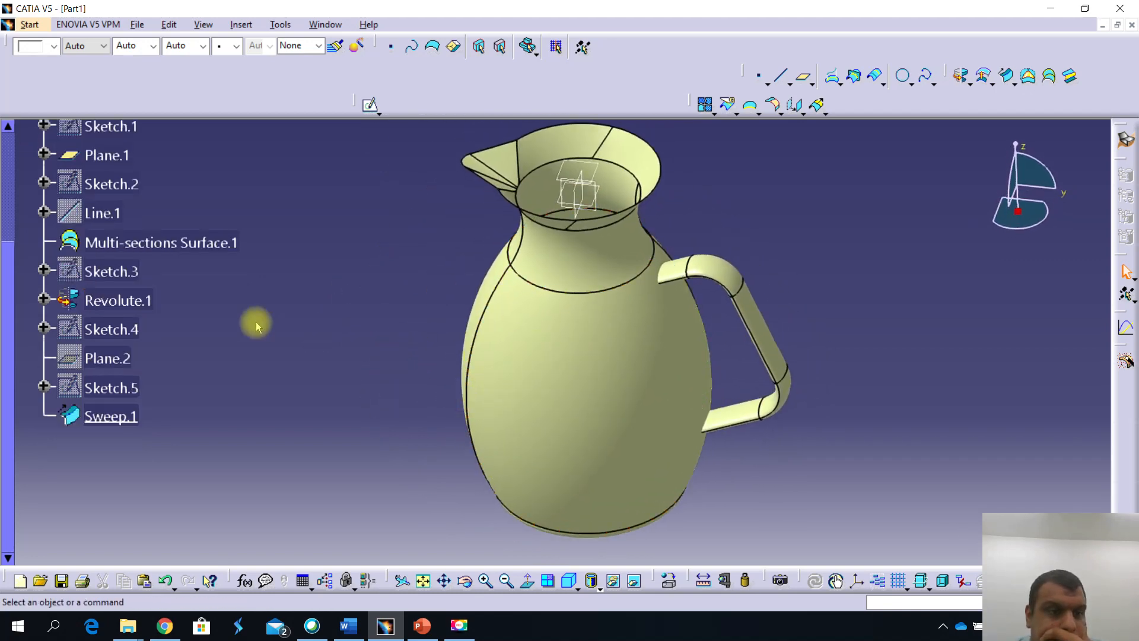
# Make the revolved jug body, Revolute.1, semi-transparent with the 25% setting
pyautogui.click(118, 300)
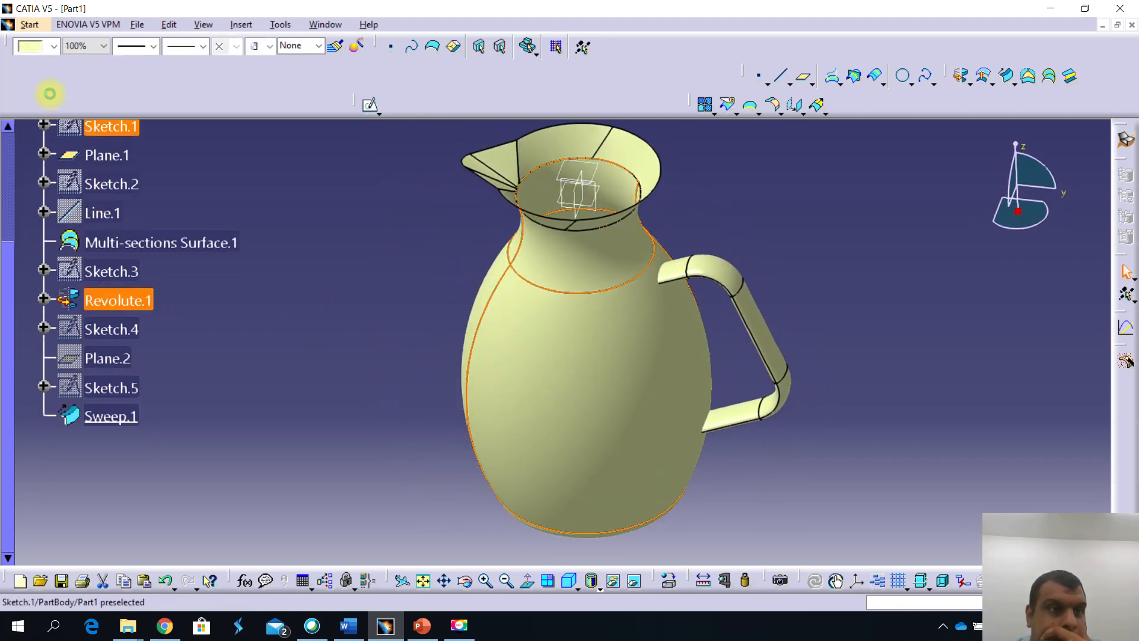
pyautogui.click(104, 46)
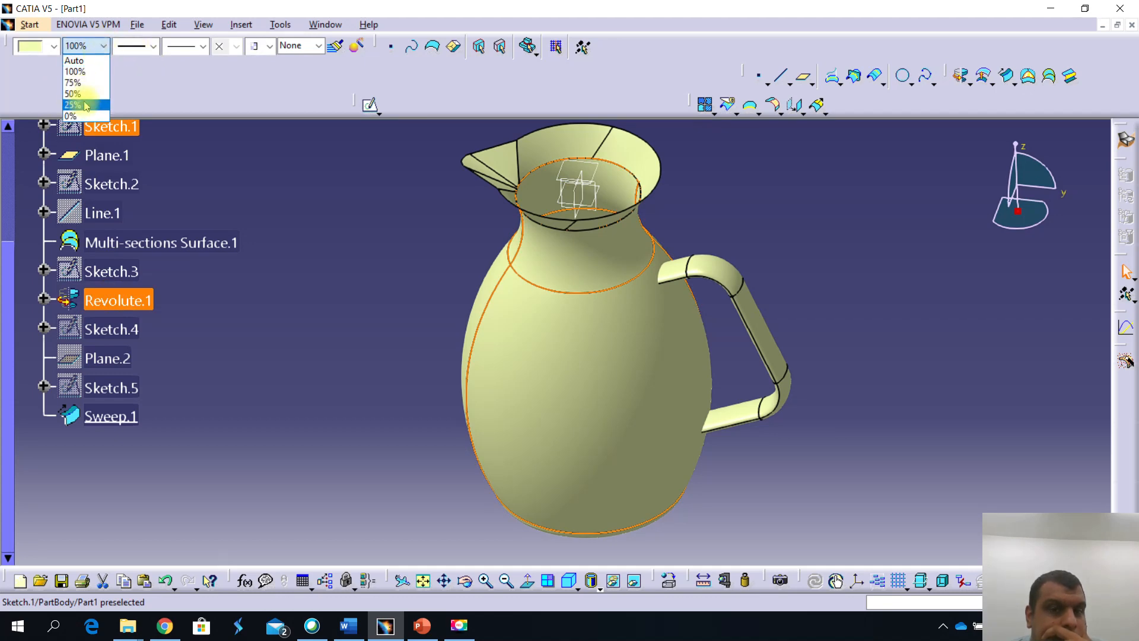
pyautogui.click(72, 105)
pyautogui.click(344, 303)
pyautogui.moveTo(368, 382); pyautogui.dragTo(406, 428, button='middle')
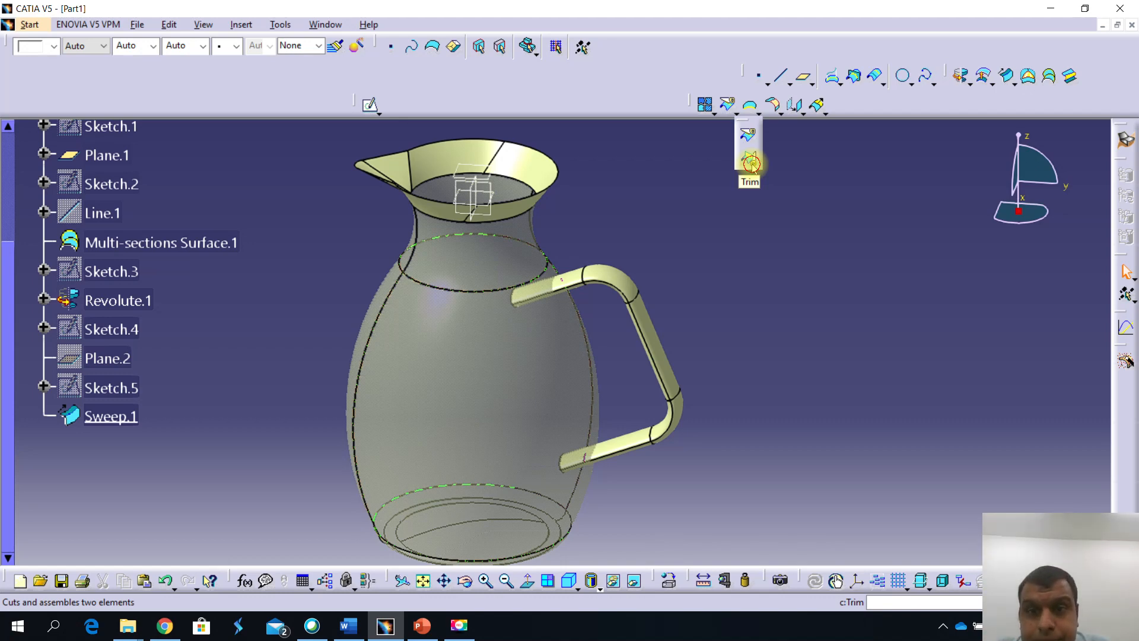
# Start a standard Trim between the handle sweep, Sweep.1, and the revolved jug body, Revolute.1
pyautogui.press('Return')
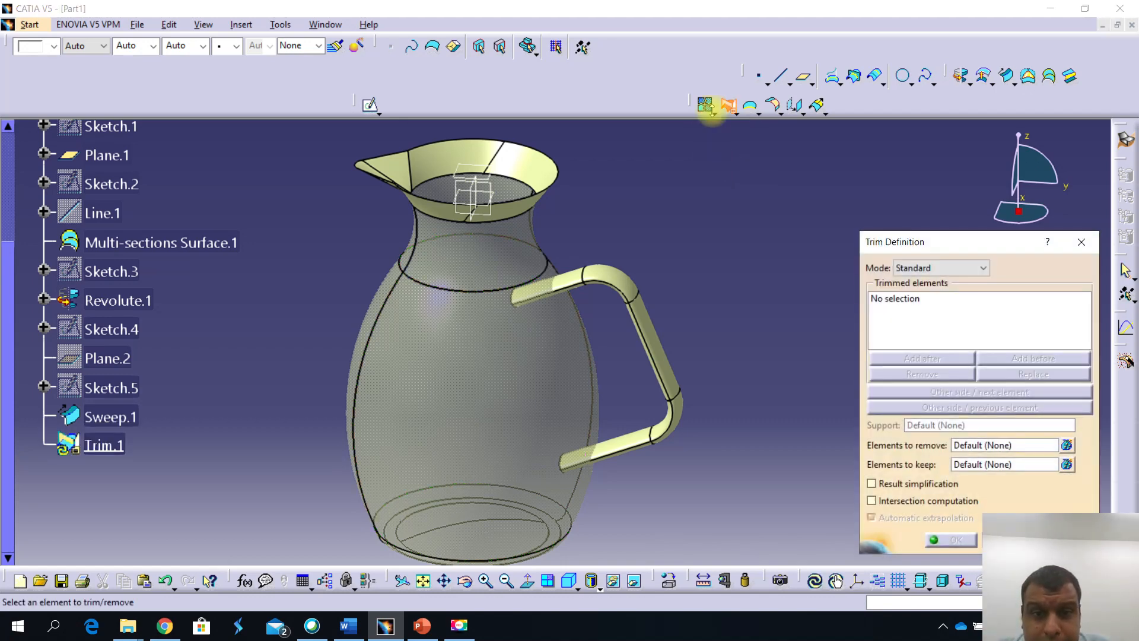
pyautogui.click(626, 288)
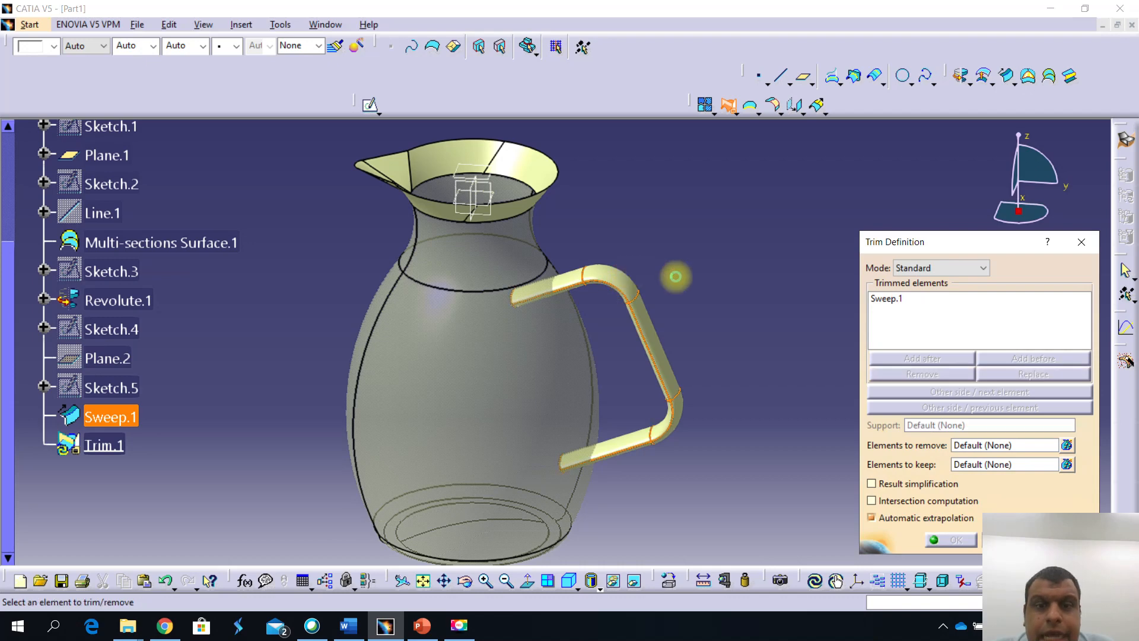
pyautogui.click(498, 379)
pyautogui.moveTo(516, 306); pyautogui.dragTo(354, 290, button='middle')
pyautogui.moveTo(453, 285); pyautogui.dragTo(457, 437, button='middle')
pyautogui.click(1062, 446)
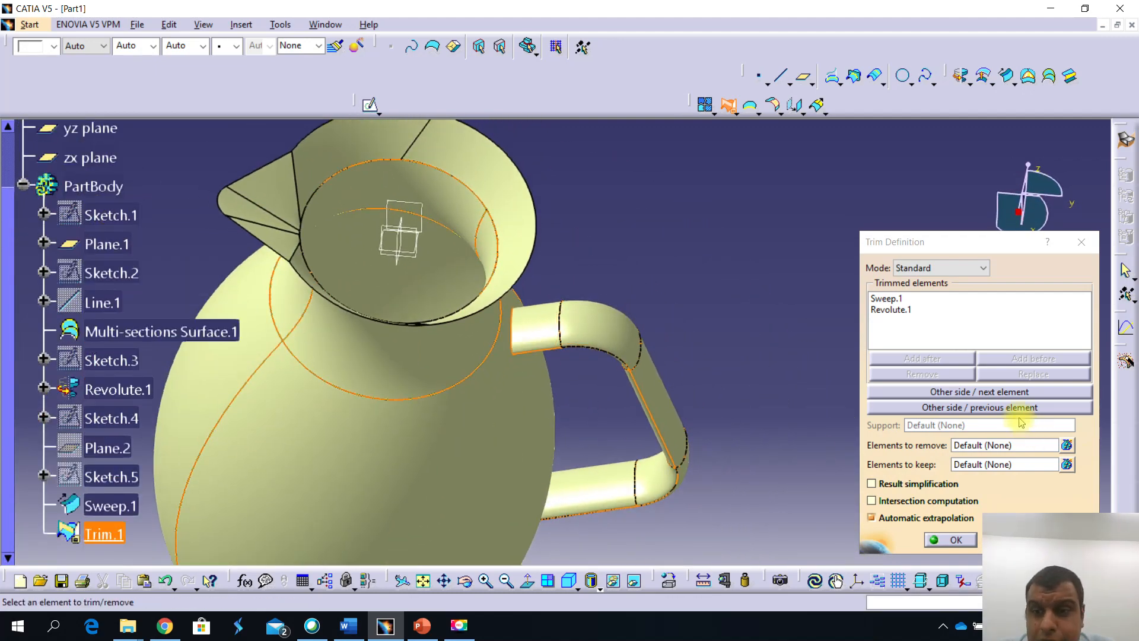
# Switch the trim's kept sides until only the handle ends inside the jug are removed, and create the trim
pyautogui.click(956, 392)
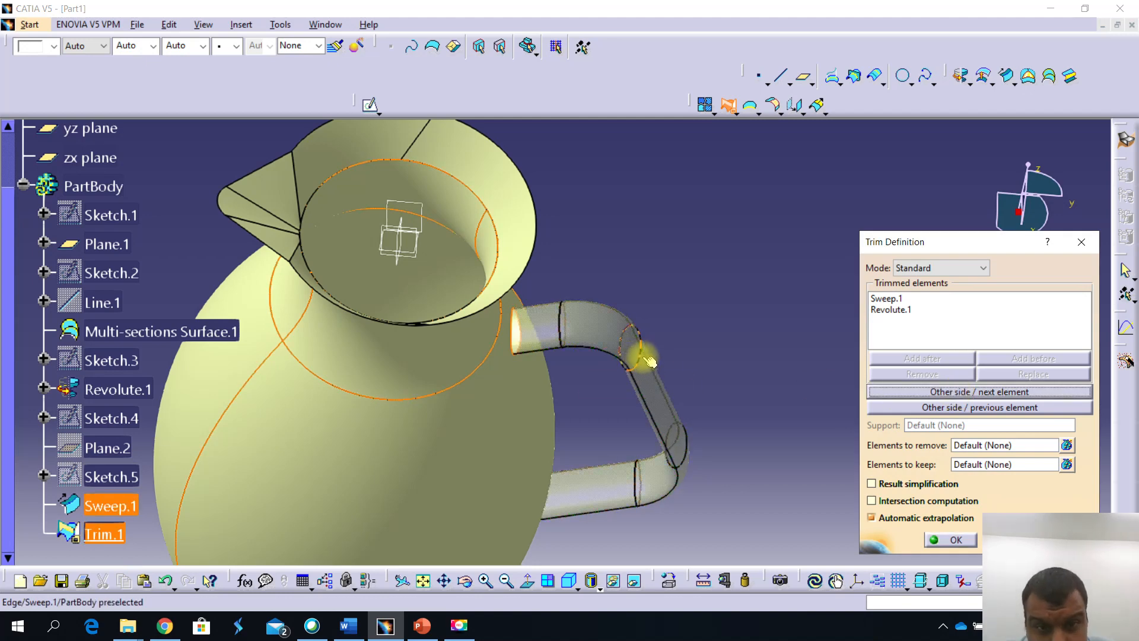
pyautogui.moveTo(522, 331); pyautogui.dragTo(547, 390, button='middle')
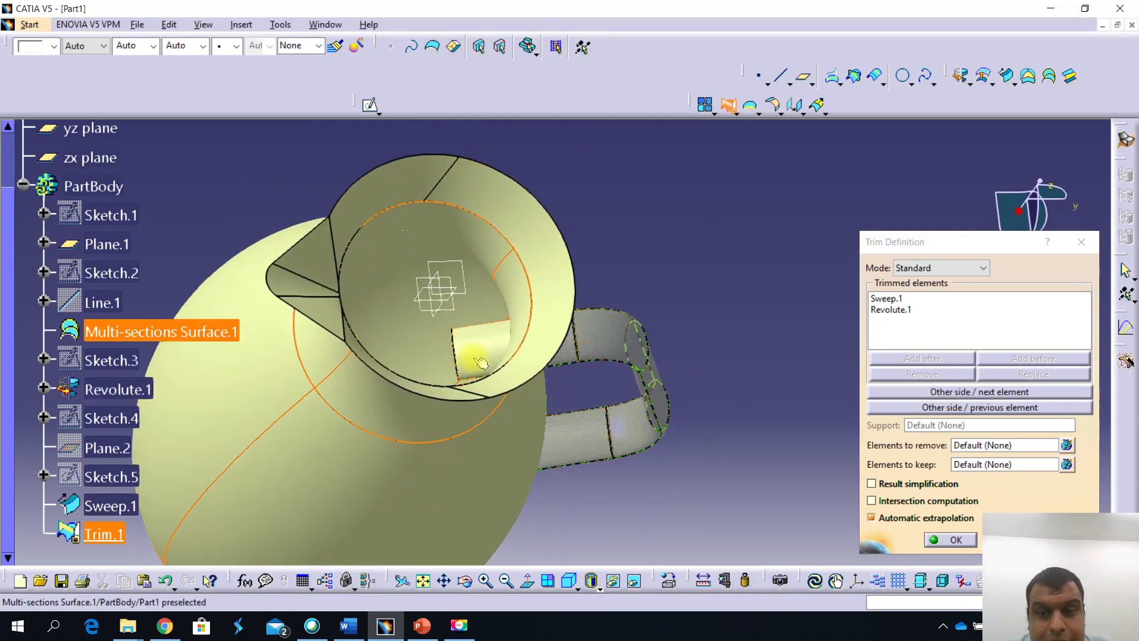
pyautogui.click(876, 396)
pyautogui.moveTo(681, 402); pyautogui.dragTo(621, 356, button='middle')
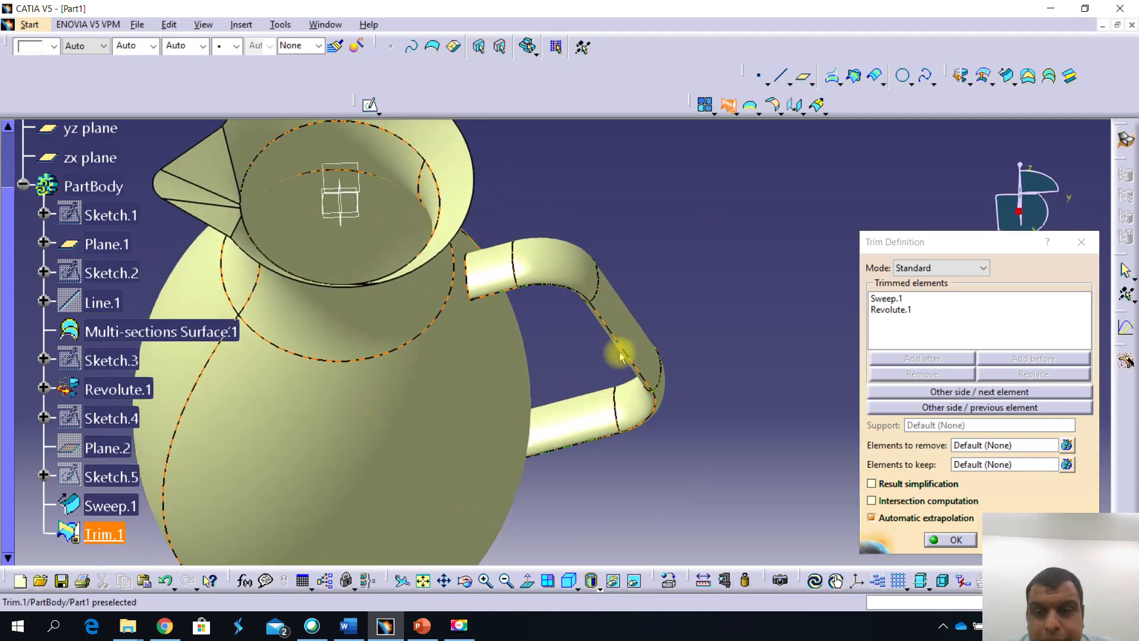
pyautogui.click(928, 408)
pyautogui.moveTo(300, 369); pyautogui.dragTo(352, 498, button='middle')
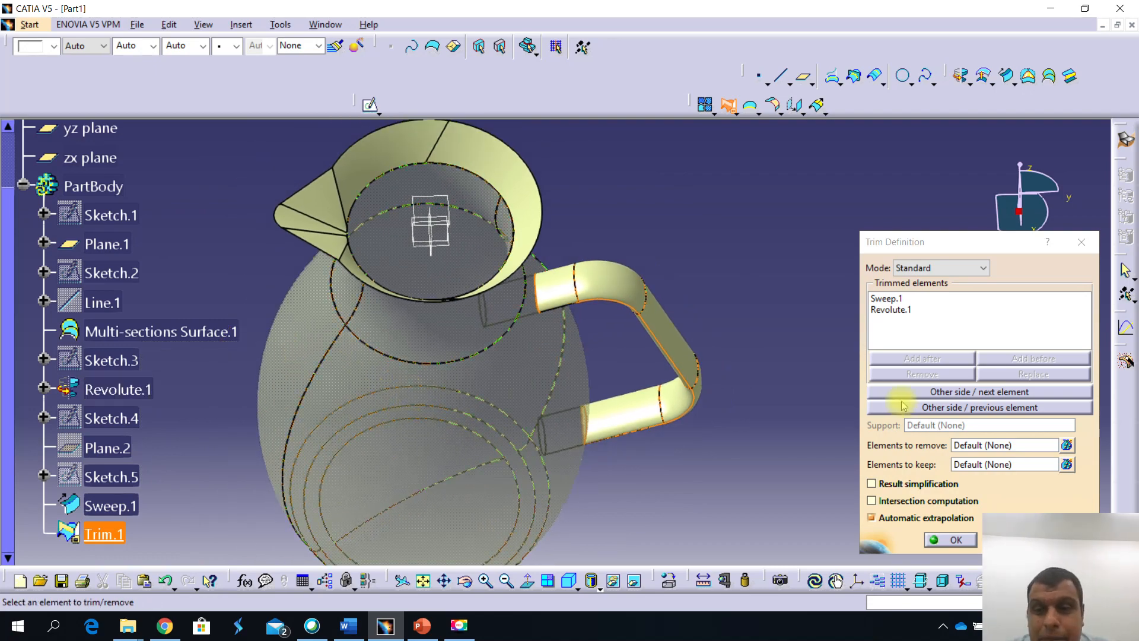
pyautogui.moveTo(417, 326); pyautogui.dragTo(522, 362, button='middle')
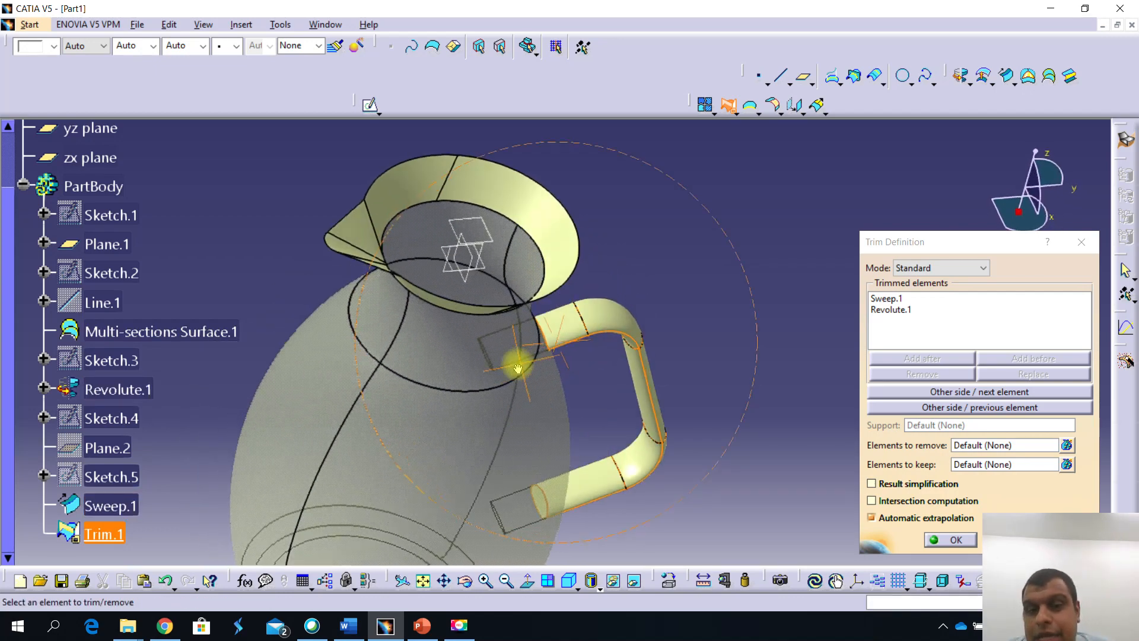
pyautogui.click(954, 407)
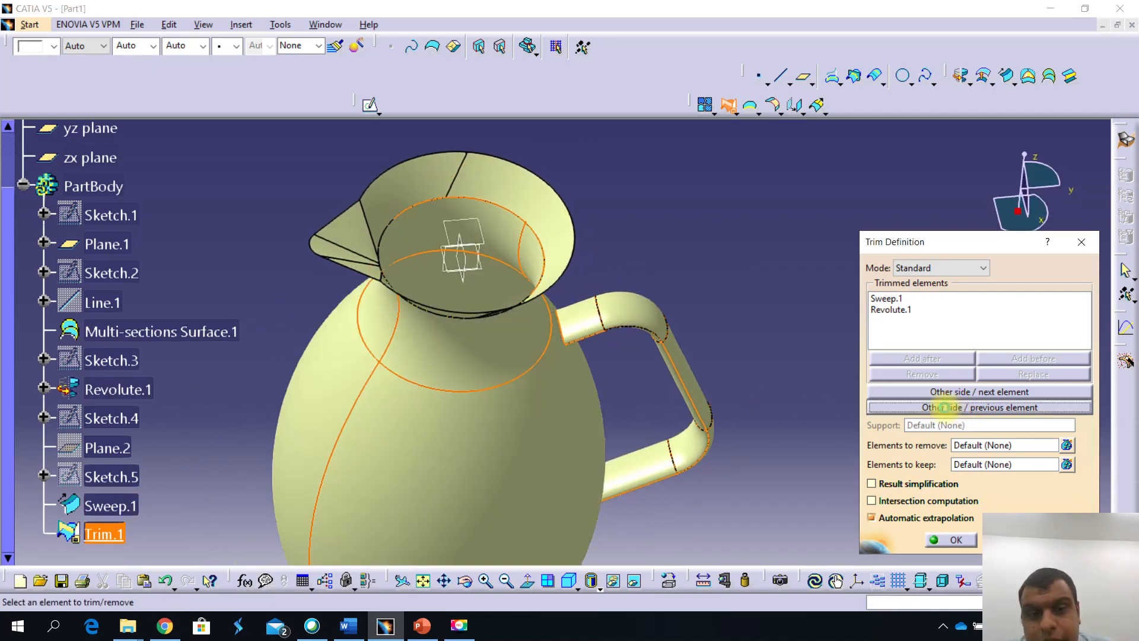
pyautogui.click(954, 540)
pyautogui.moveTo(623, 321); pyautogui.dragTo(308, 433, button='middle')
# Hide the trimmed body and handle, Trim.1, temporarily and show it again to check which surfaces it contains
pyautogui.click(102, 534)
pyautogui.rightClick(102, 534)
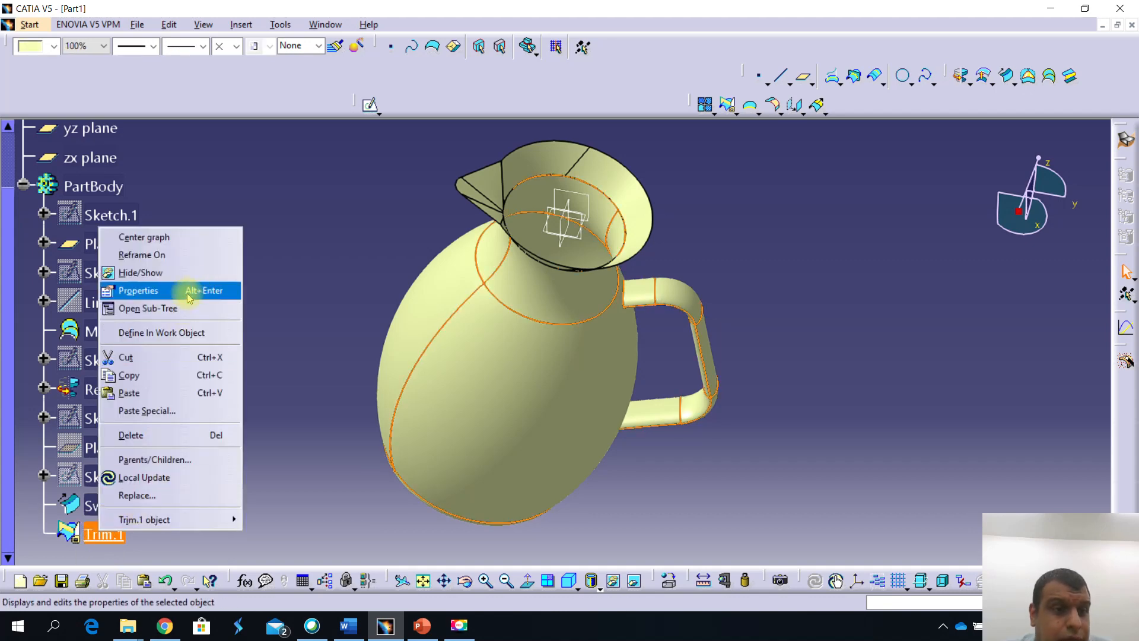
pyautogui.click(190, 273)
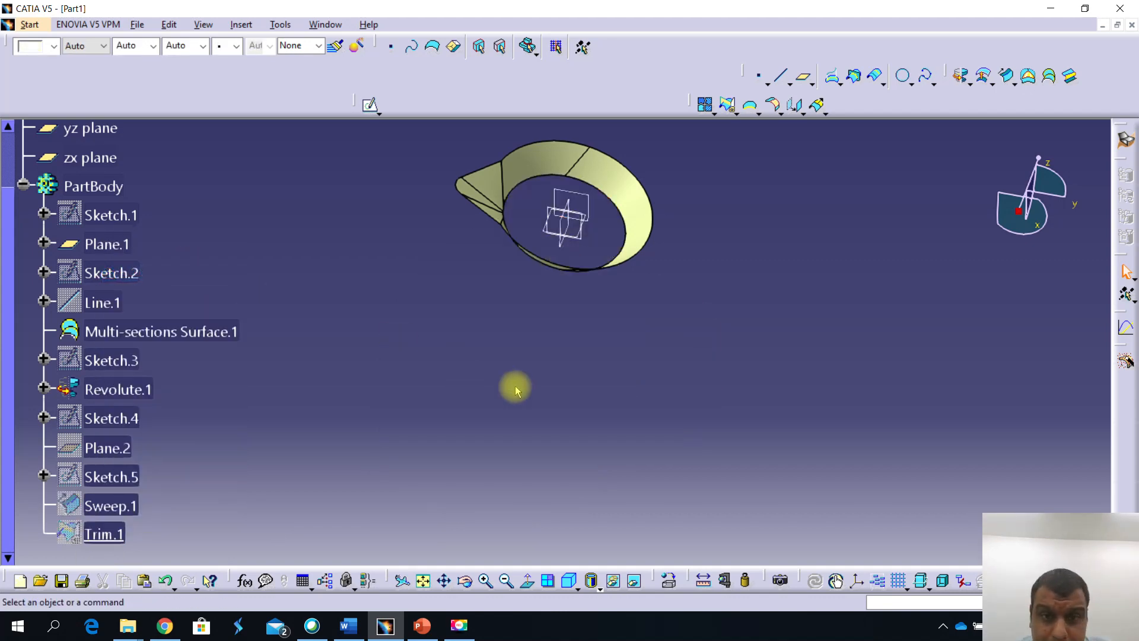
pyautogui.click(102, 532)
pyautogui.rightClick(102, 532)
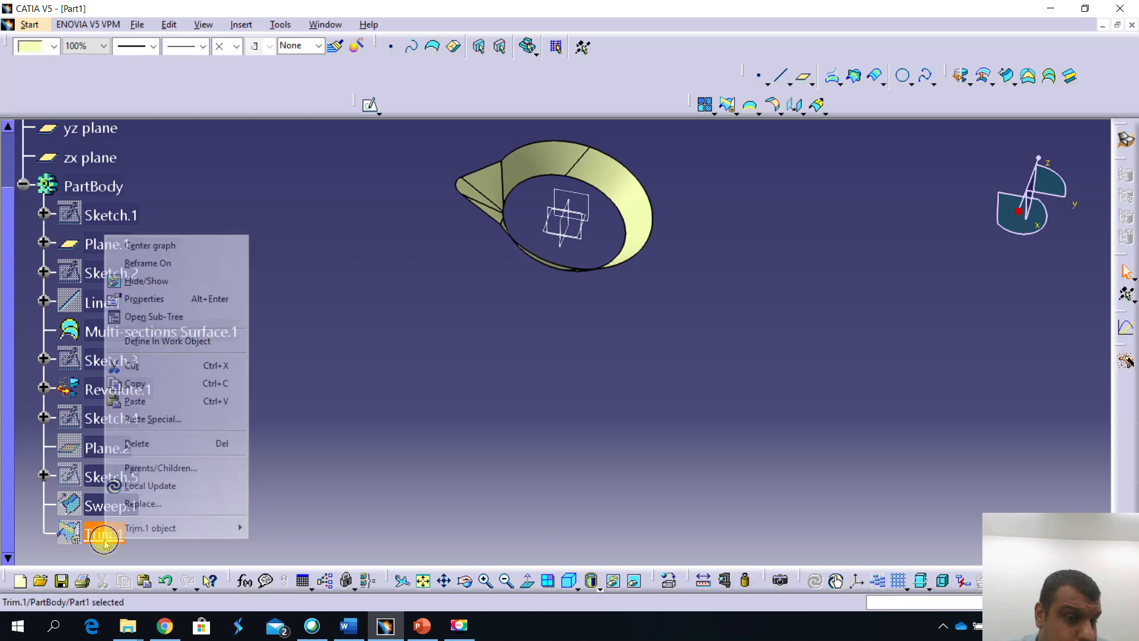
pyautogui.click(153, 281)
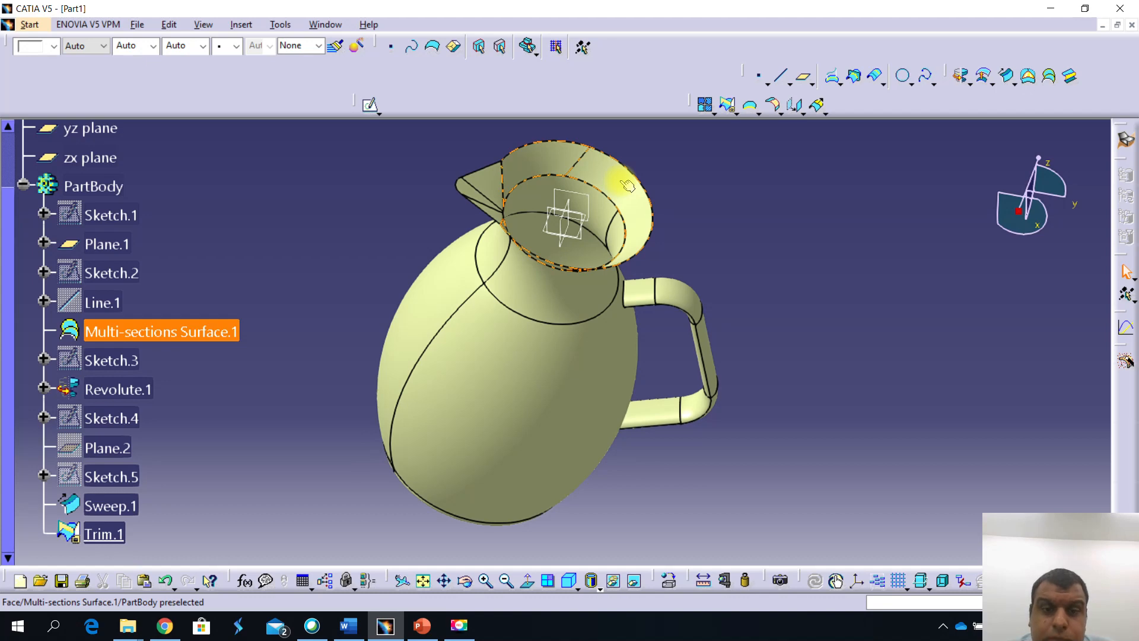
# Join the spout's Multi-sections Surface.1 with Trim.1, using a merging distance of 0.1 mm
pyautogui.moveTo(656, 399); pyautogui.dragTo(713, 423, button='middle')
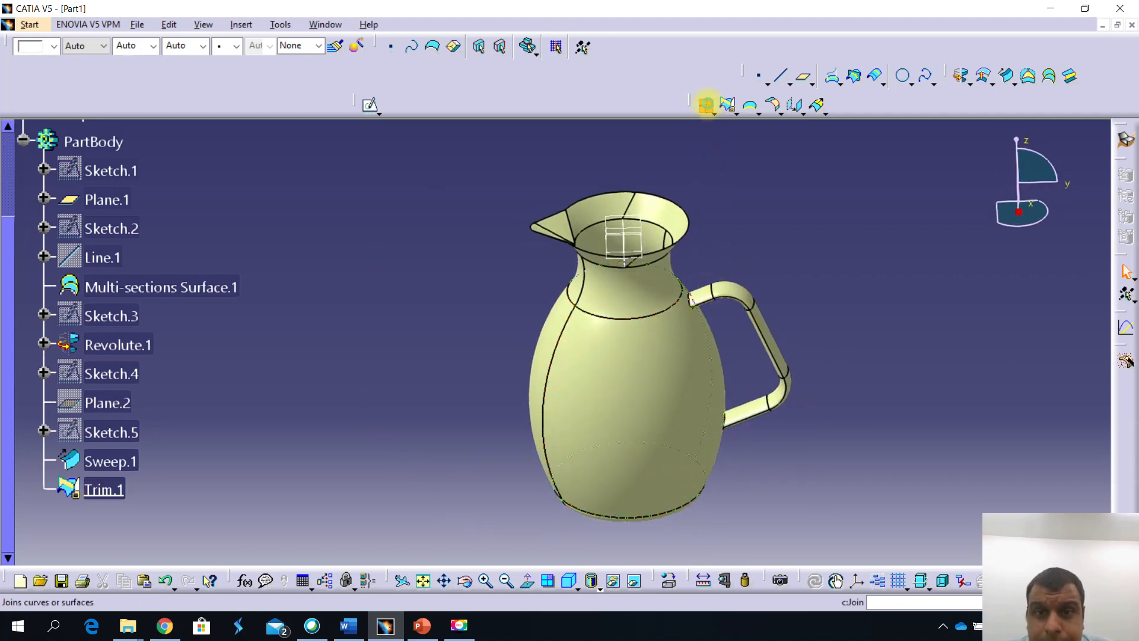
pyautogui.click(706, 104)
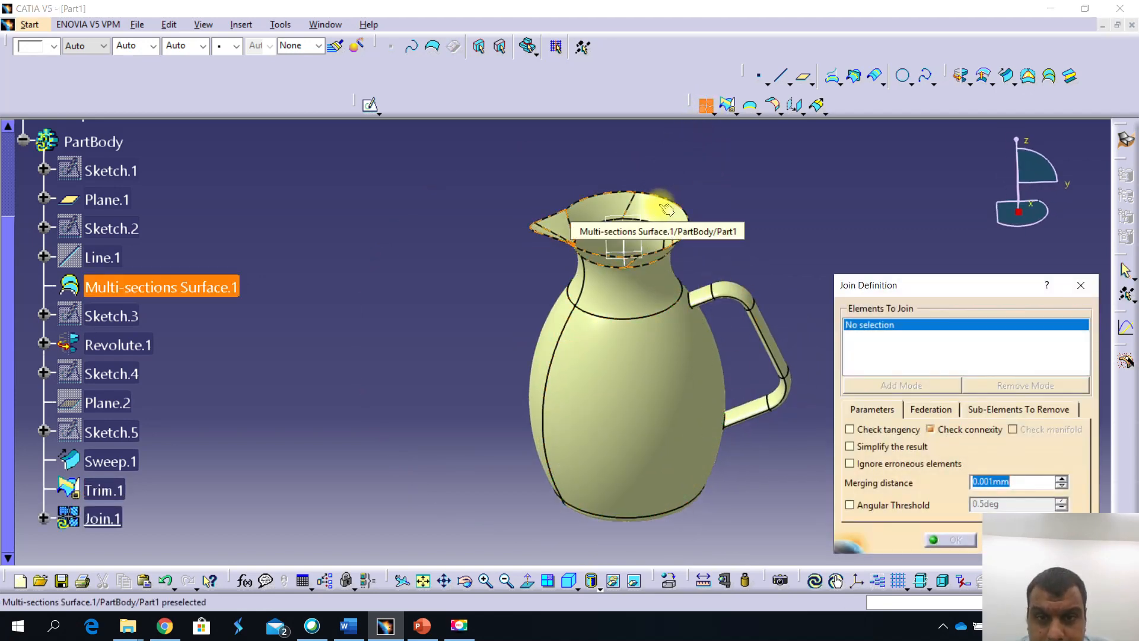
pyautogui.click(663, 205)
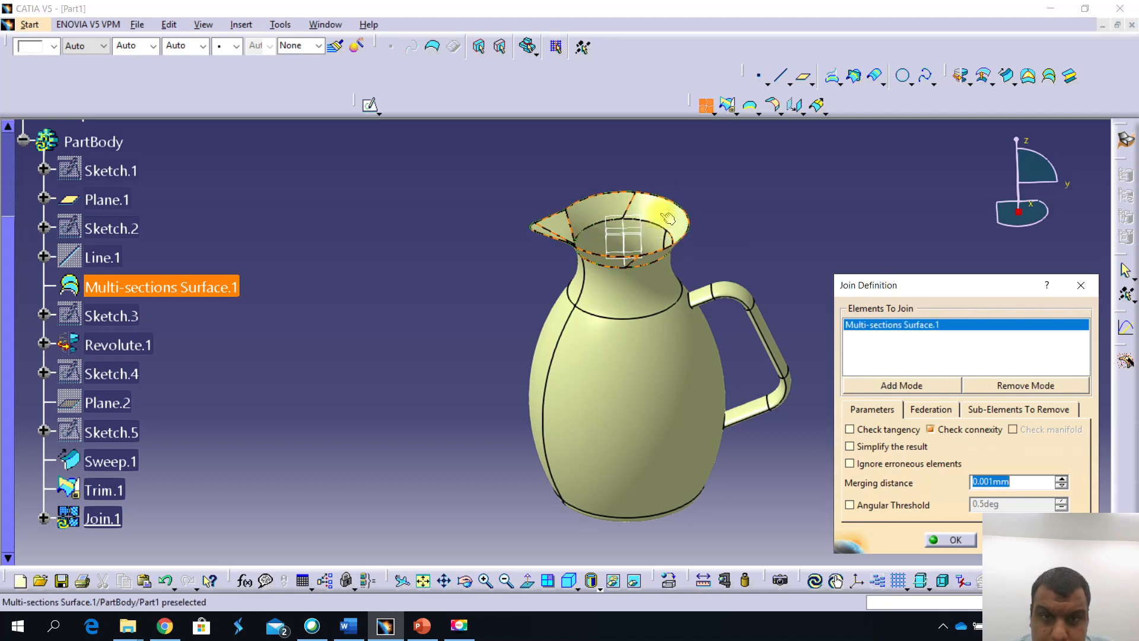
pyautogui.click(631, 385)
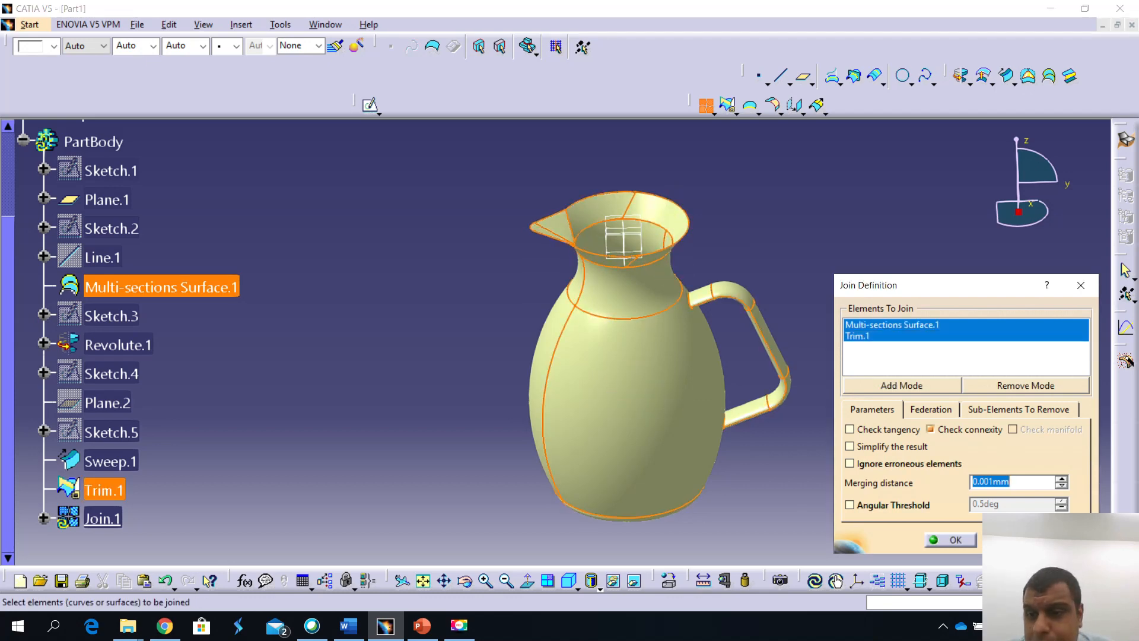
pyautogui.click(1063, 540)
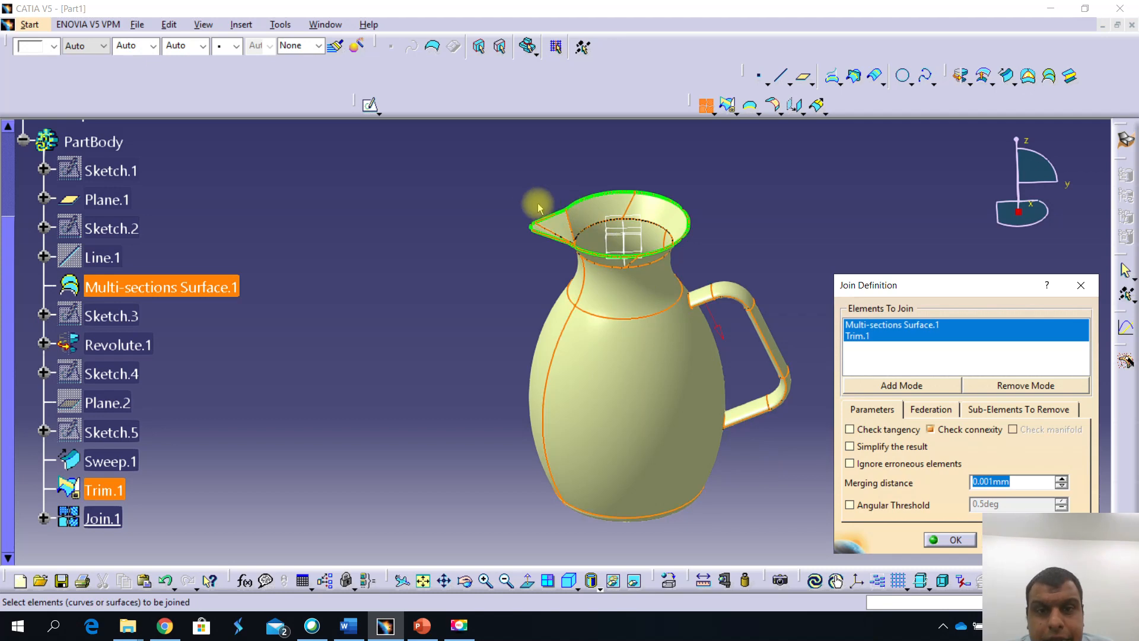
pyautogui.moveTo(532, 295); pyautogui.dragTo(522, 339, button='middle')
pyautogui.moveTo(656, 394); pyautogui.dragTo(644, 205, button='middle')
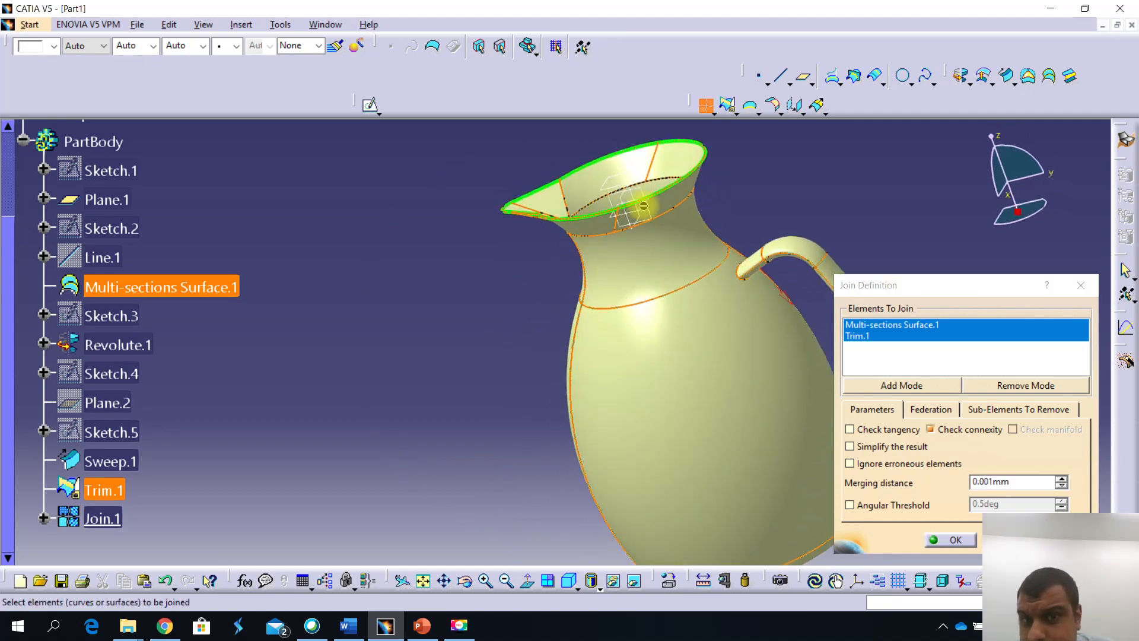
pyautogui.click(989, 481)
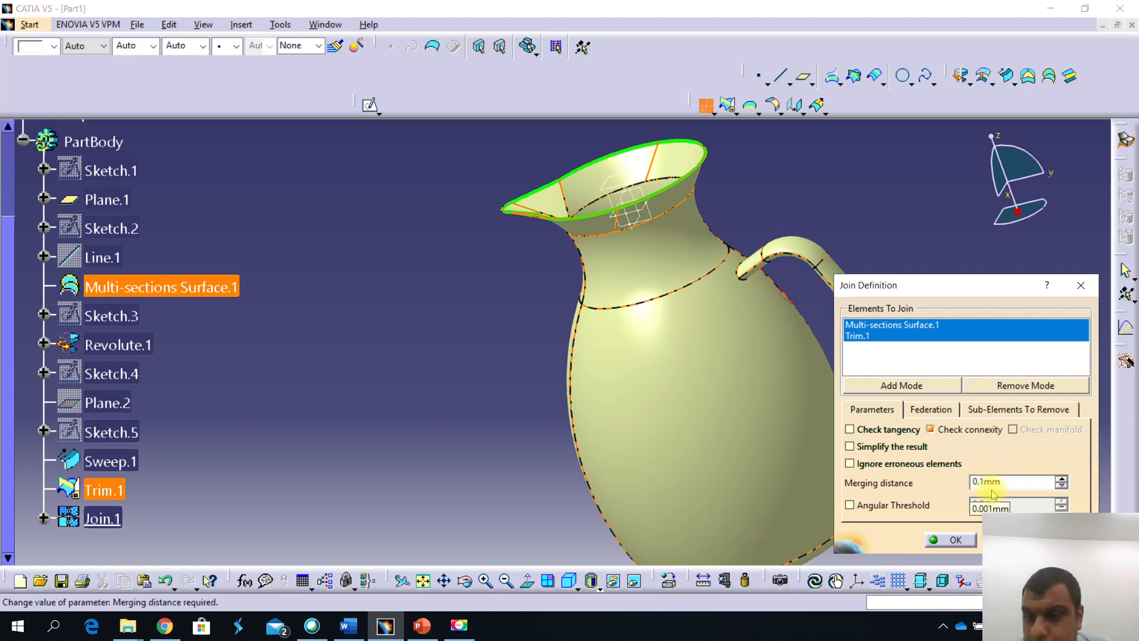
pyautogui.click(933, 540)
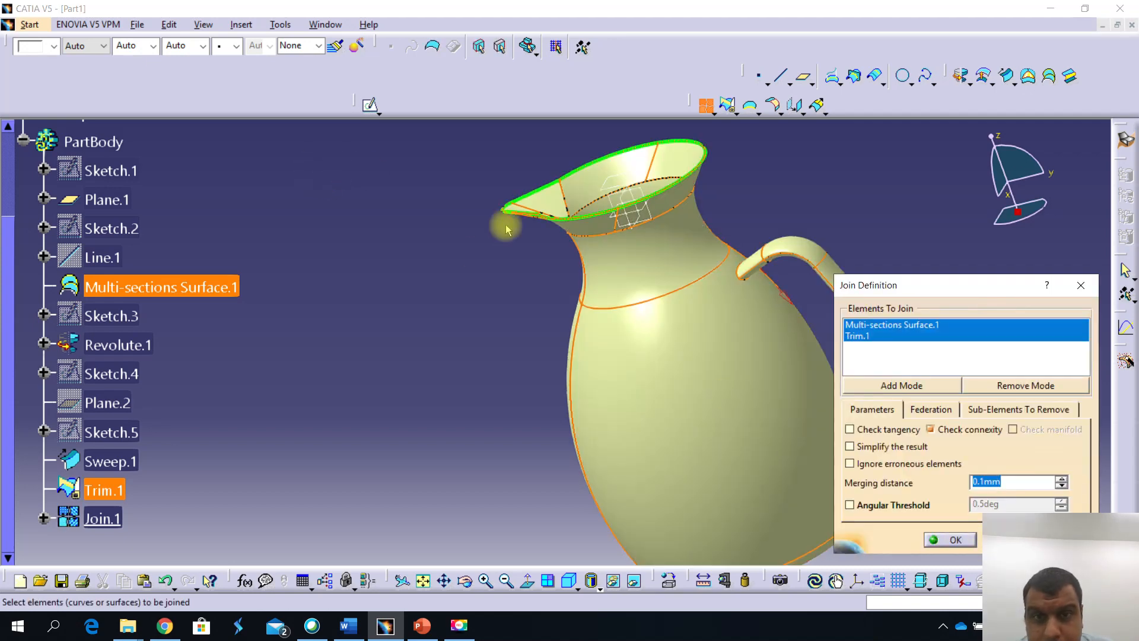
pyautogui.click(962, 539)
# Check the wall thickness at the jug's spout with Measure Item in Thickness mode, and end the measurement
pyautogui.moveTo(453, 381); pyautogui.dragTo(510, 480, button='middle')
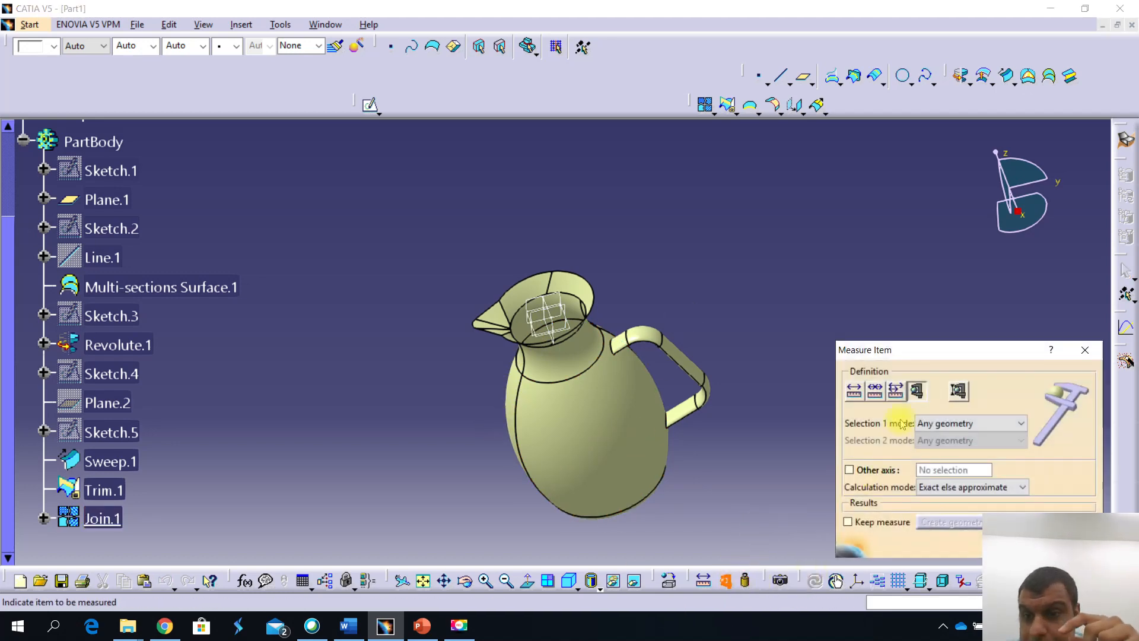
pyautogui.click(961, 392)
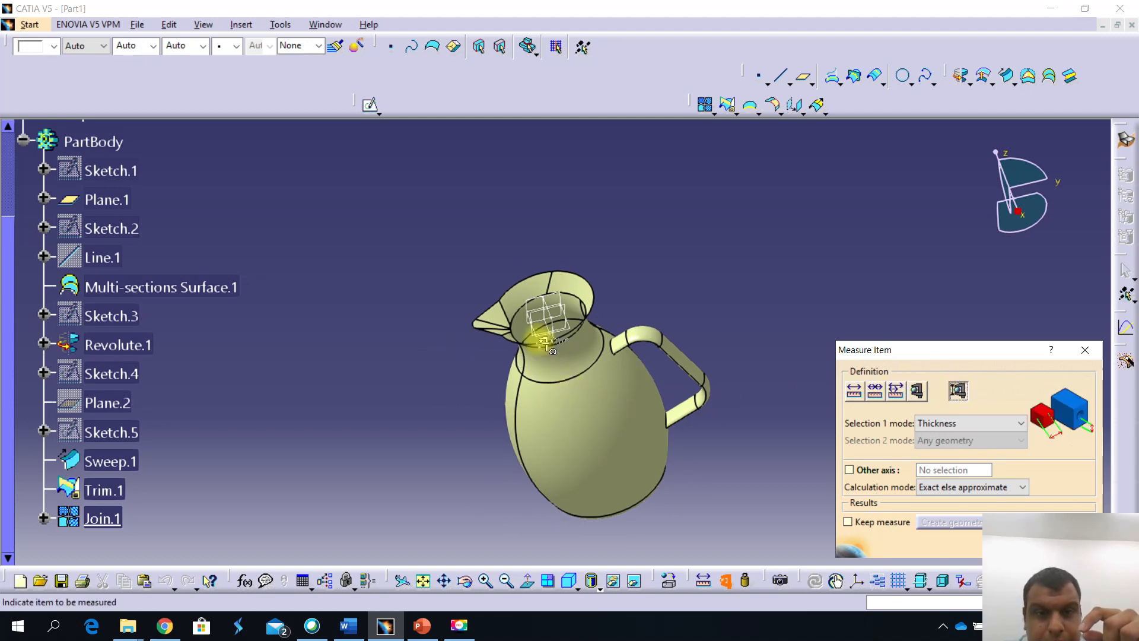
pyautogui.moveTo(579, 292); pyautogui.dragTo(598, 241, button='middle')
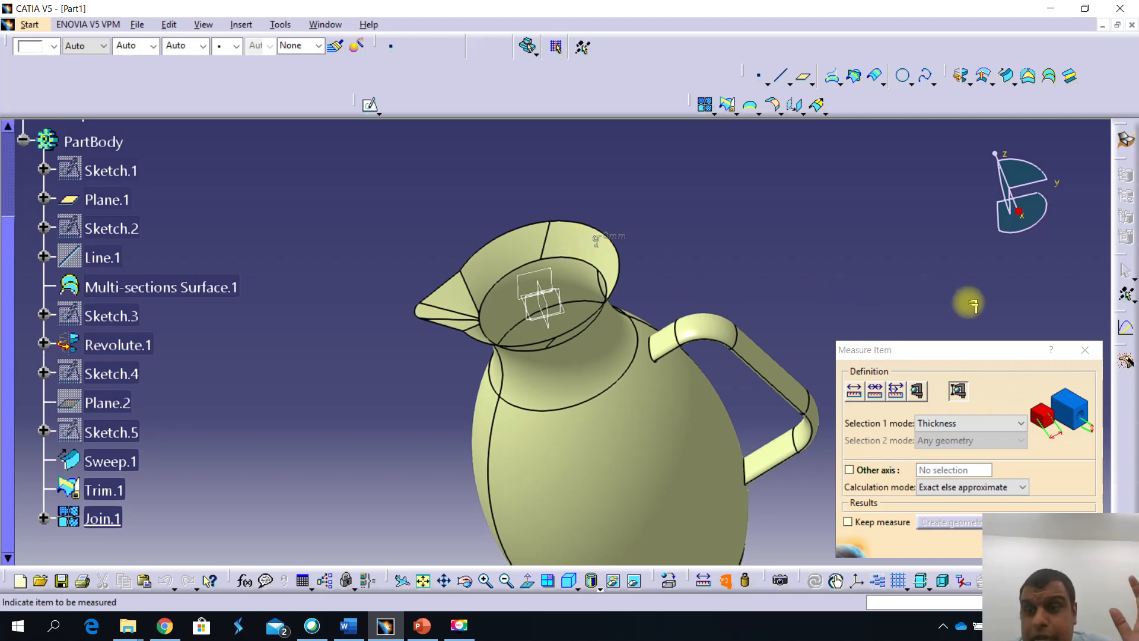
pyautogui.click(1085, 349)
# Switch to the Part Design workbench with the joined jug surface open
pyautogui.moveTo(450, 242); pyautogui.dragTo(447, 298, button='middle')
pyautogui.click(450, 242)
pyautogui.click(399, 312)
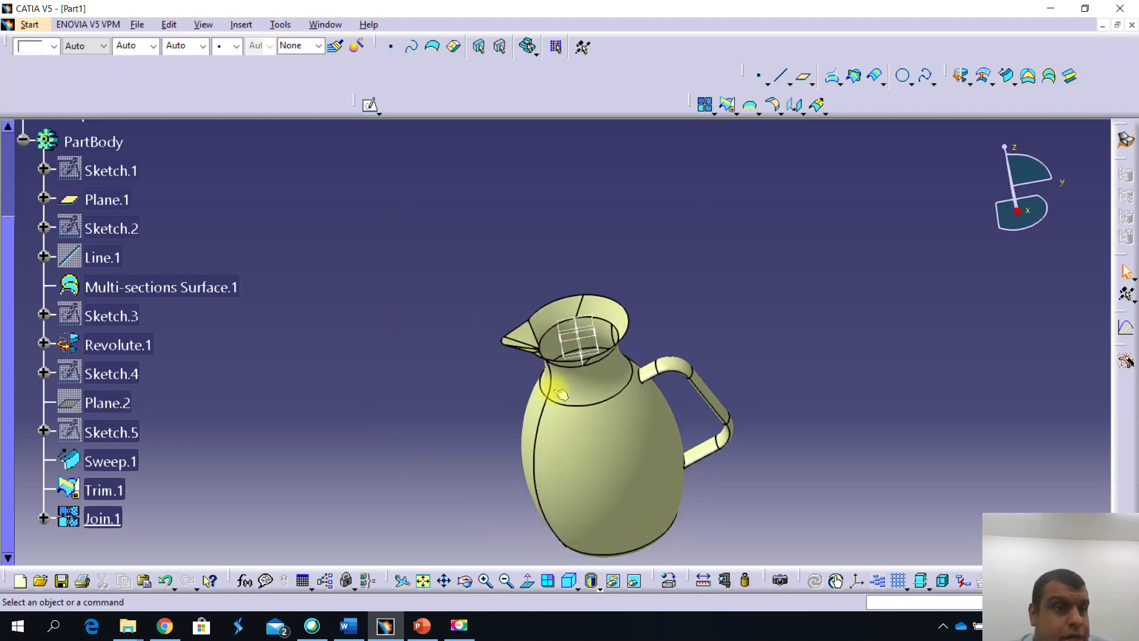
pyautogui.click(29, 25)
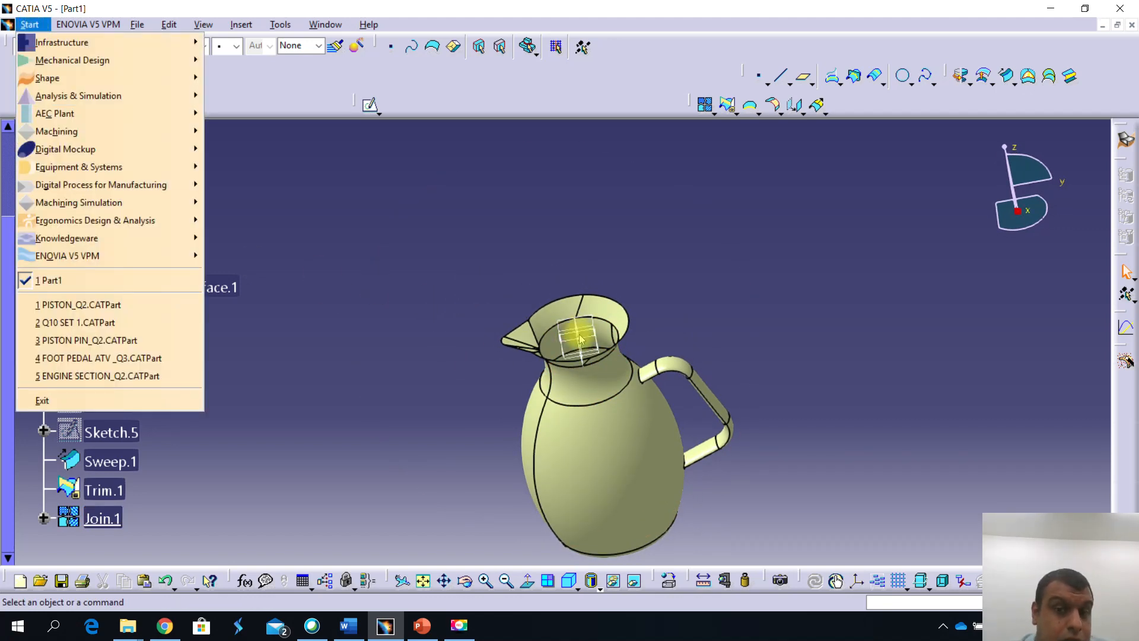
pyautogui.moveTo(137, 60)
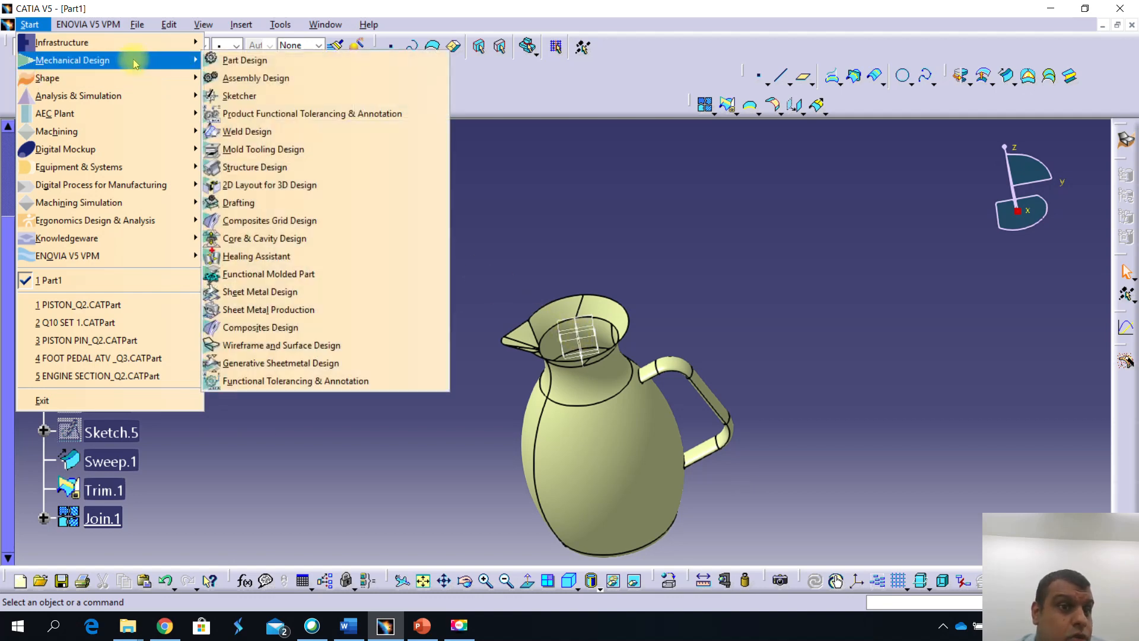
pyautogui.click(244, 60)
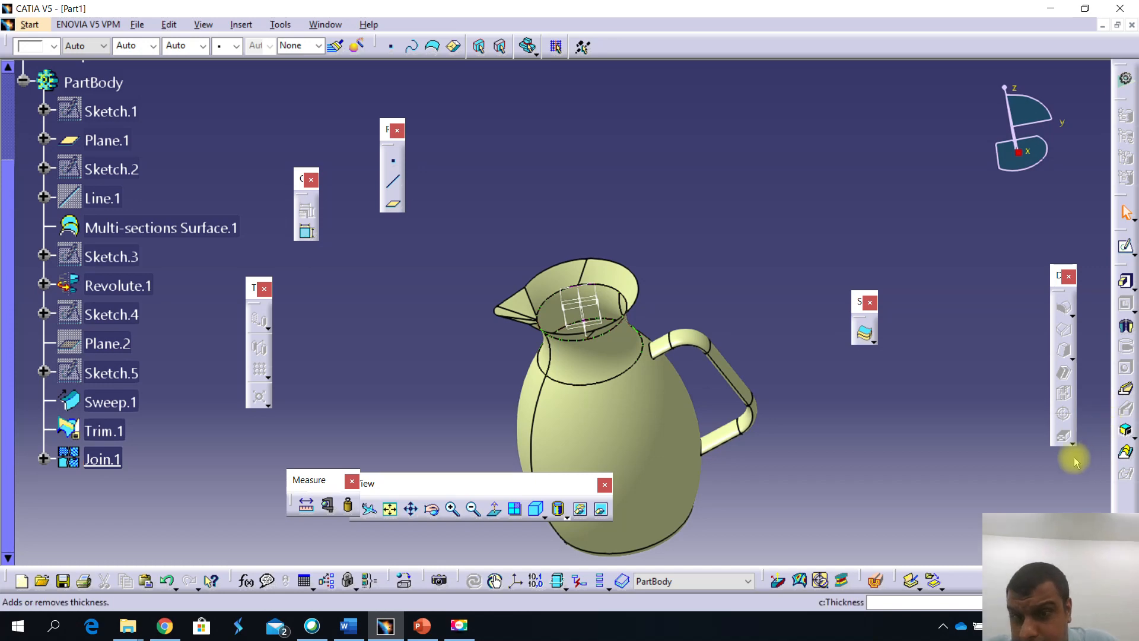
# Thicken the joined surface, Join.1, with a first offset of 1 mm and a second offset of 0 mm
pyautogui.click(865, 335)
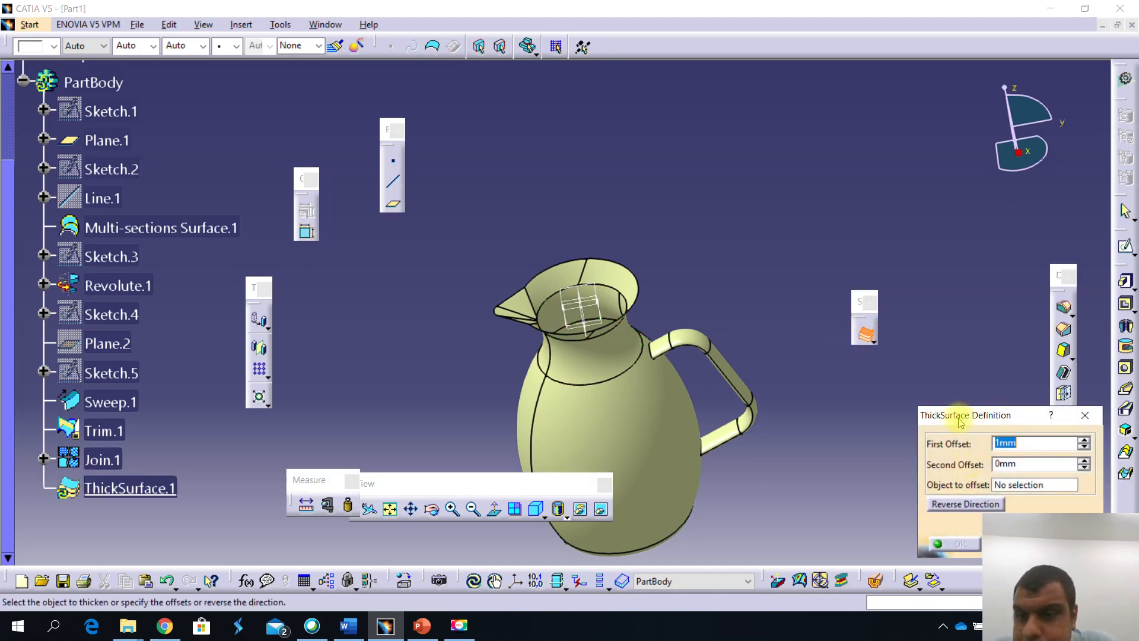
pyautogui.click(683, 445)
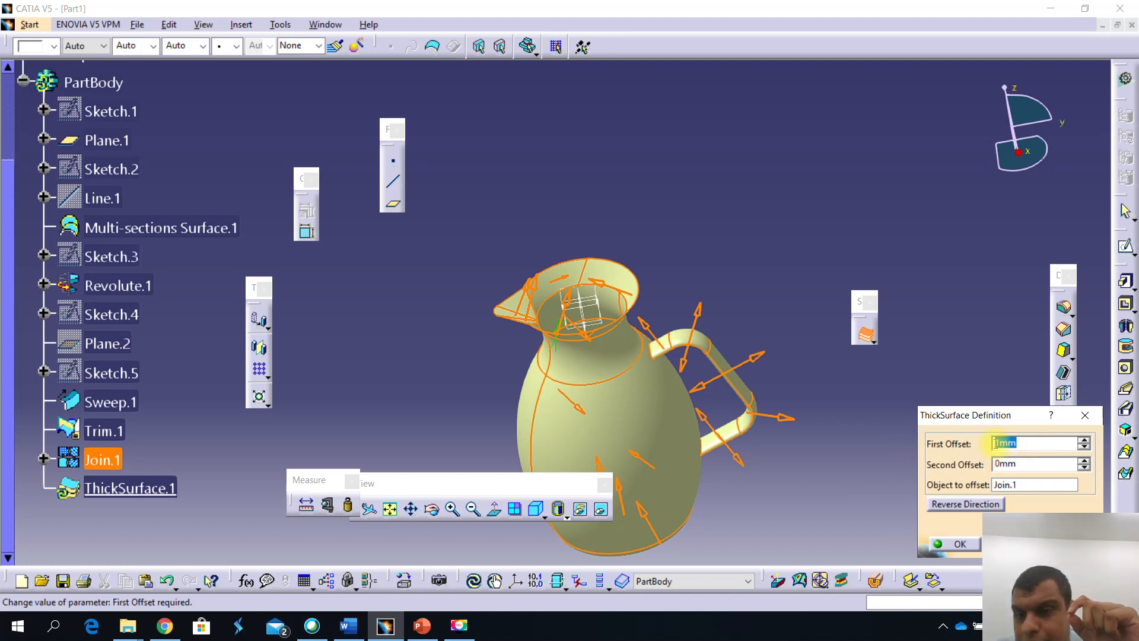
pyautogui.click(949, 544)
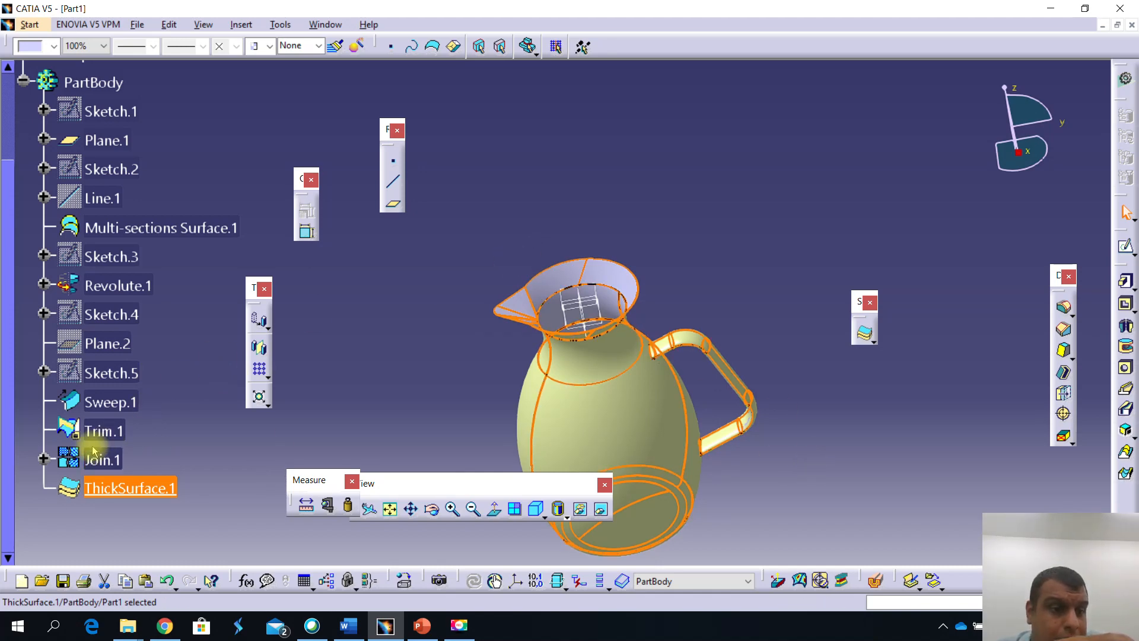
# Hide the joined surface, Join.1, and inspect the thickened solid jug
pyautogui.rightClick(109, 467)
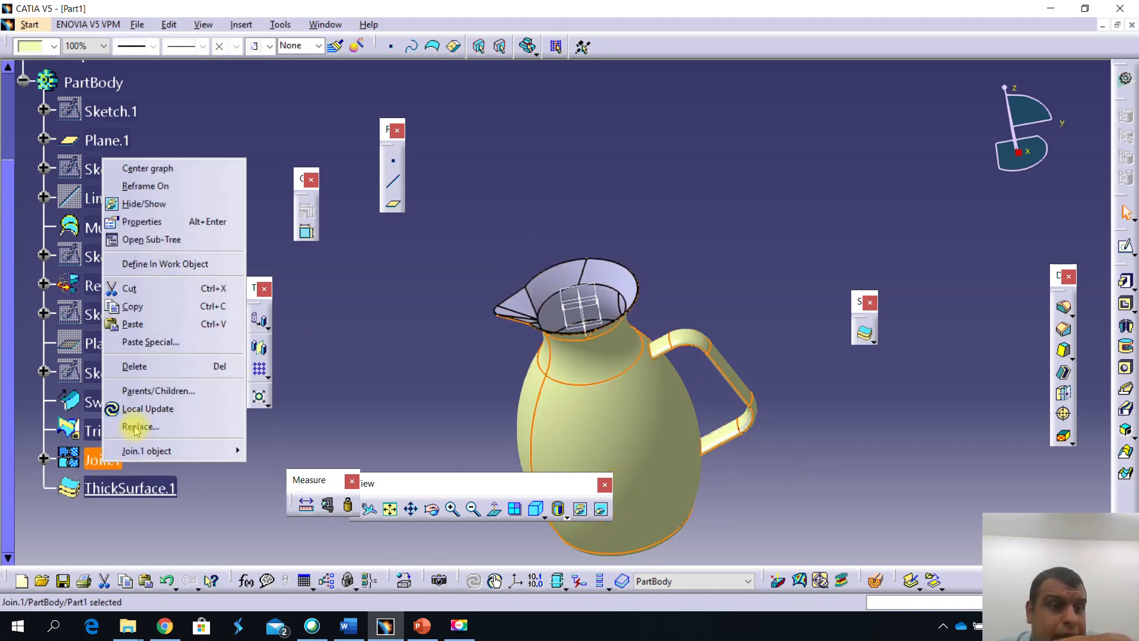
pyautogui.click(171, 214)
pyautogui.moveTo(572, 437); pyautogui.dragTo(456, 442, button='middle')
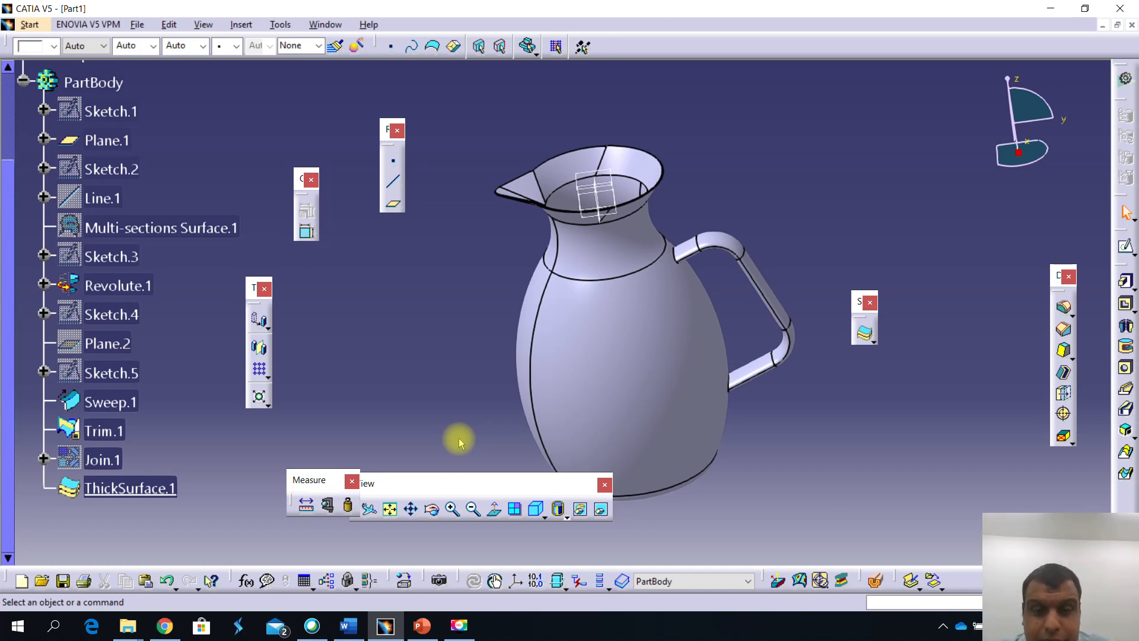
pyautogui.moveTo(460, 336); pyautogui.dragTo(515, 337, button='middle')
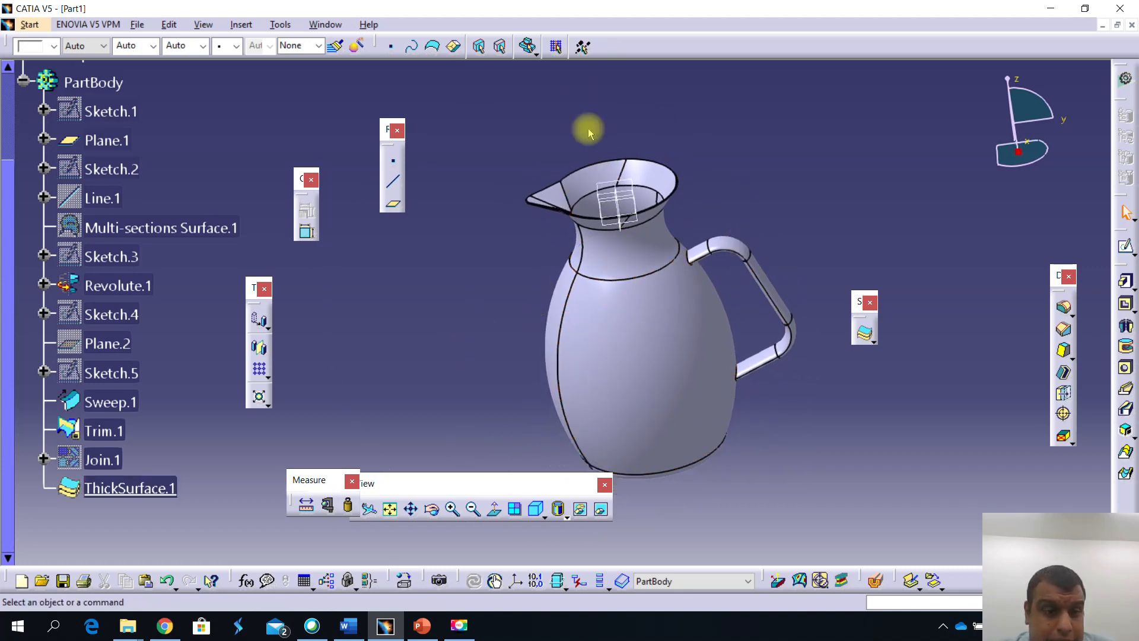
pyautogui.moveTo(448, 323); pyautogui.dragTo(518, 325, button='middle')
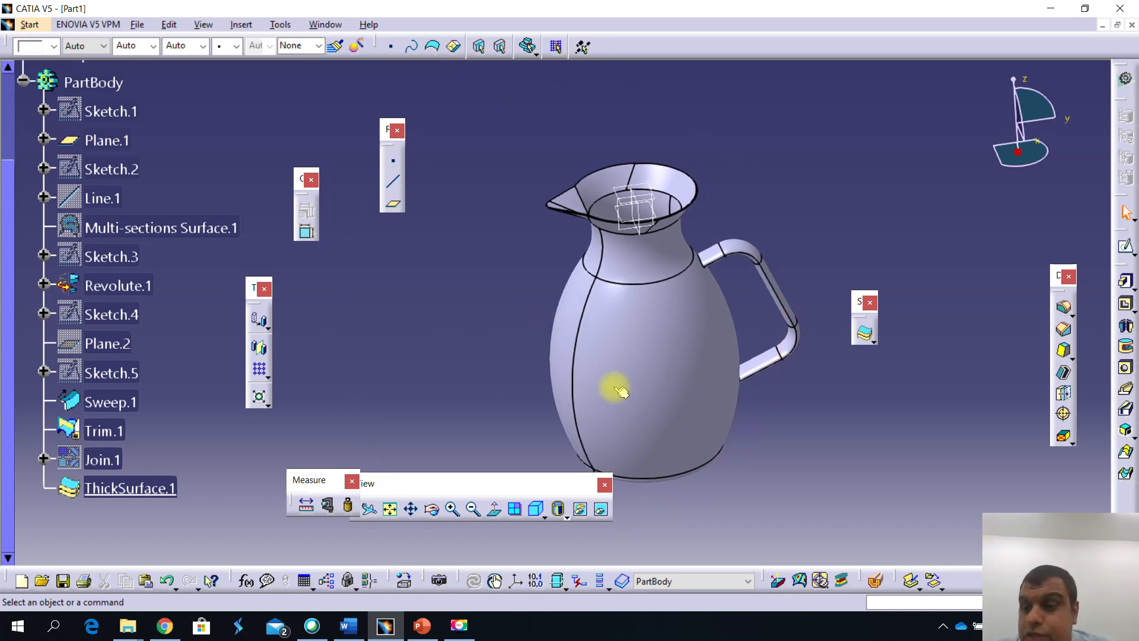